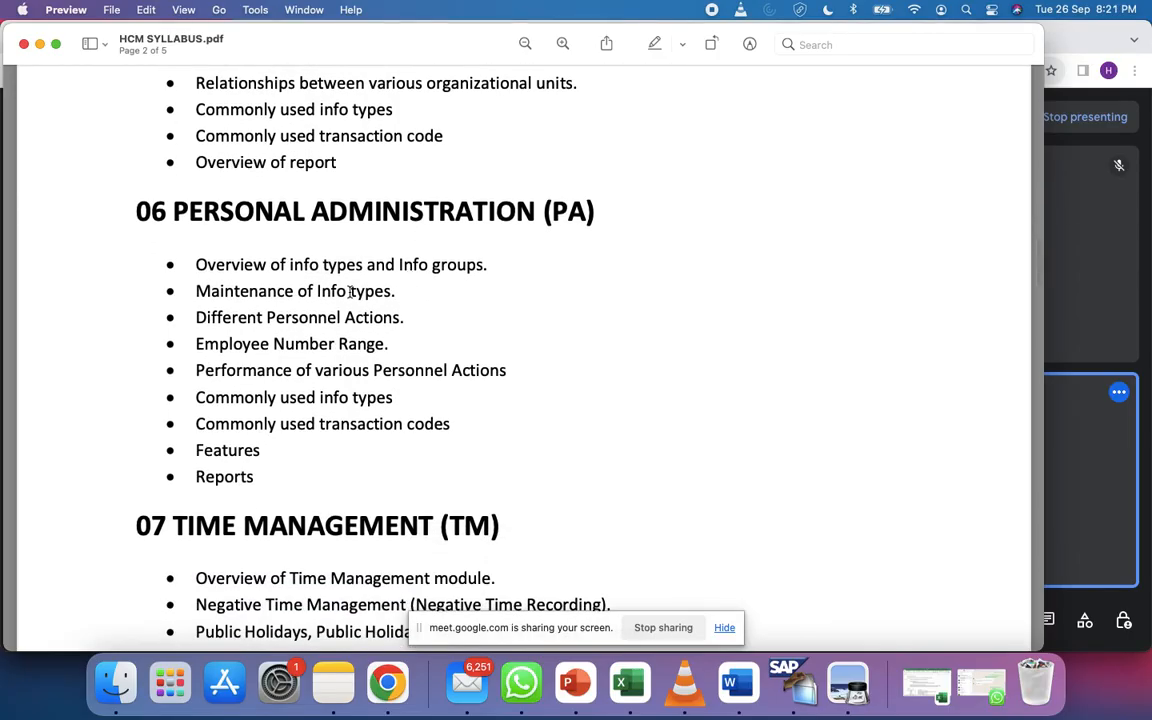
pyautogui.scroll(-2, 300, 343)
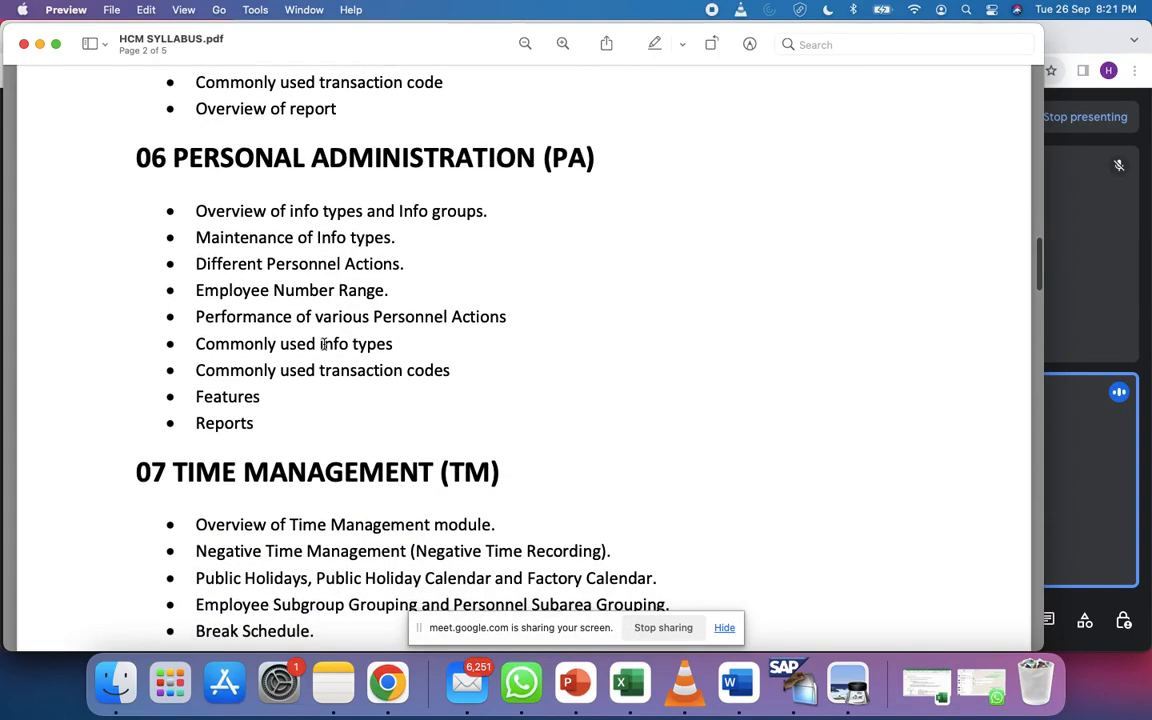
# Highlight the PA syllabus topics: number range, personnel actions, infotypes and transaction codes; then bring SAP Easy Access forward
pyautogui.tripleClick(287, 285)
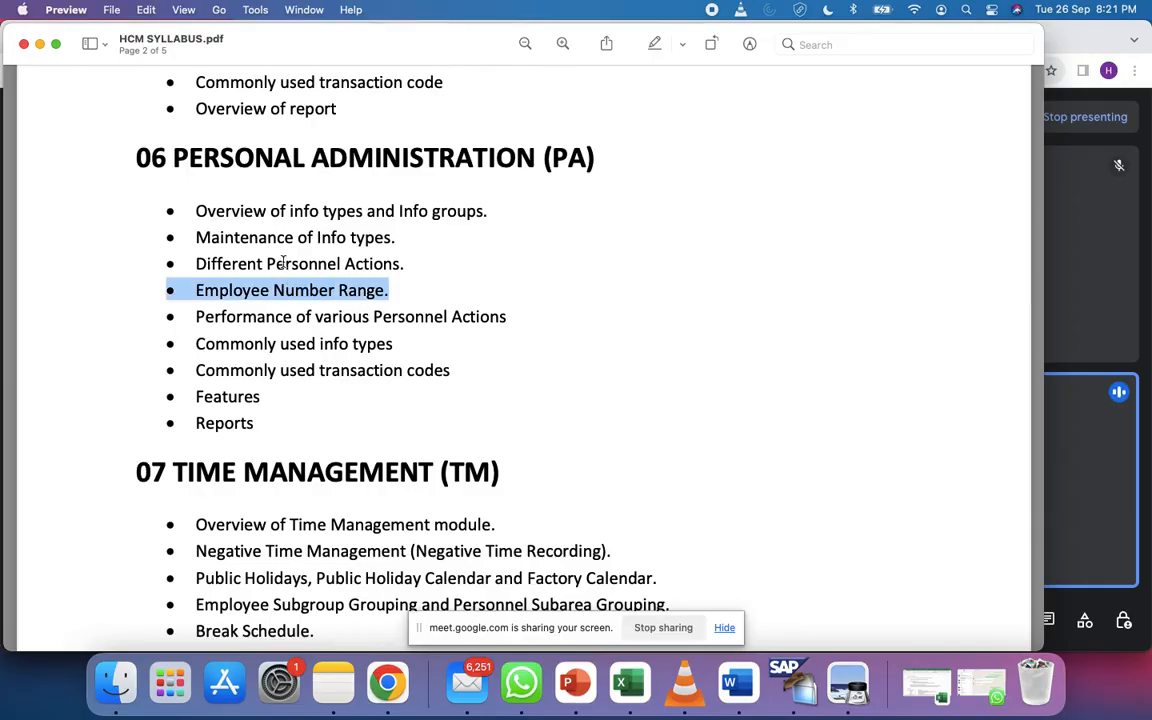
pyautogui.tripleClick(287, 263)
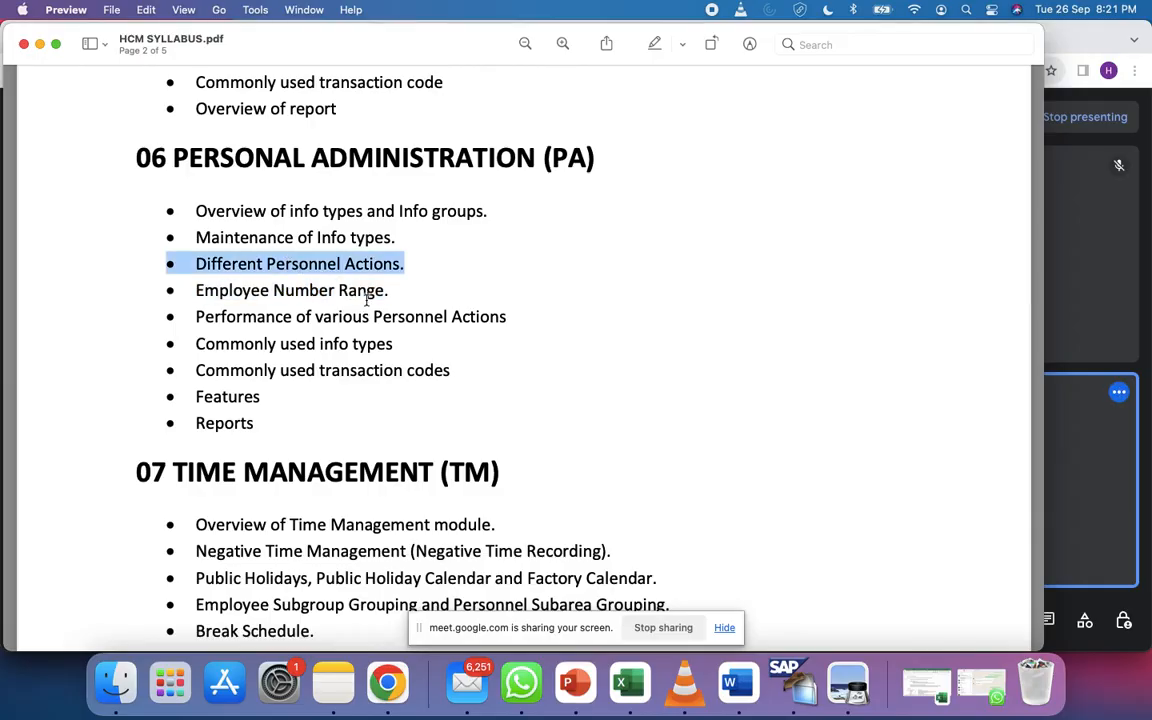
pyautogui.tripleClick(327, 343)
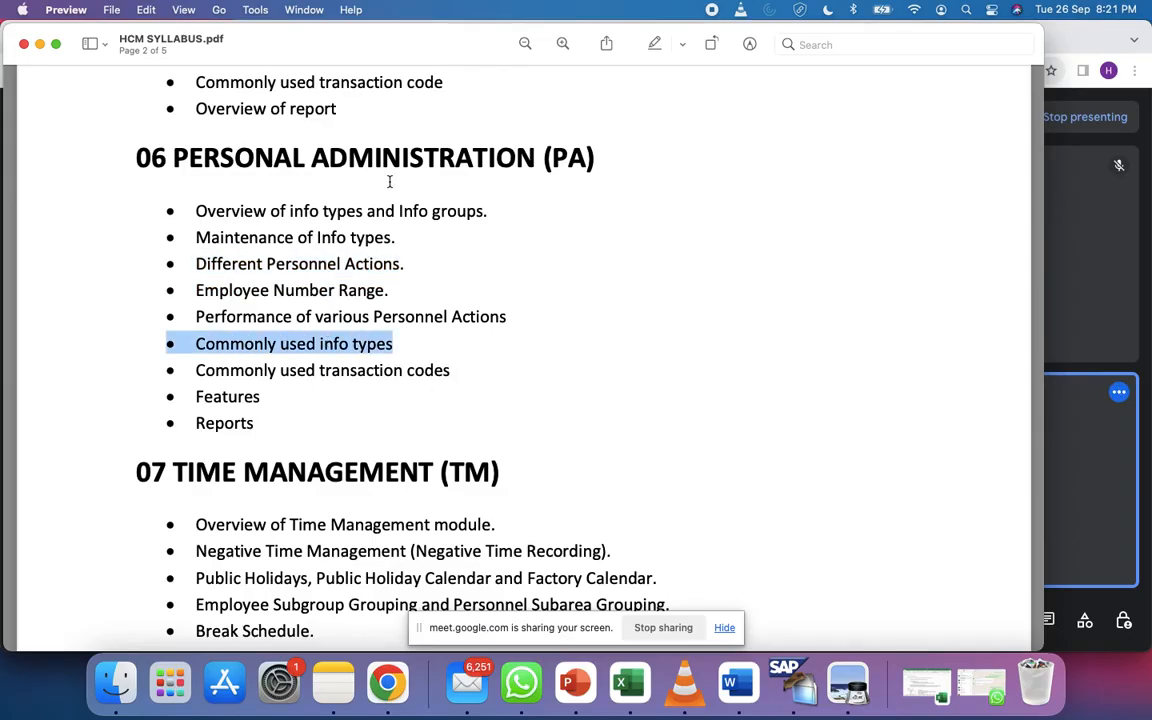
pyautogui.tripleClick(334, 370)
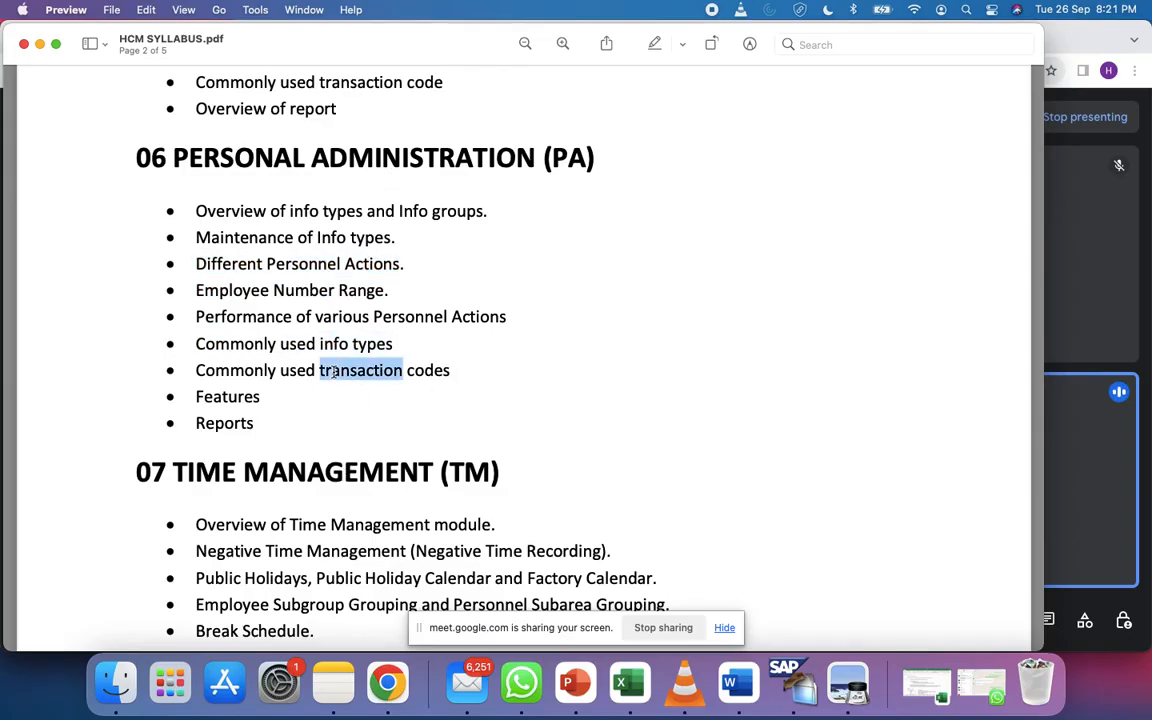
pyautogui.click(337, 302)
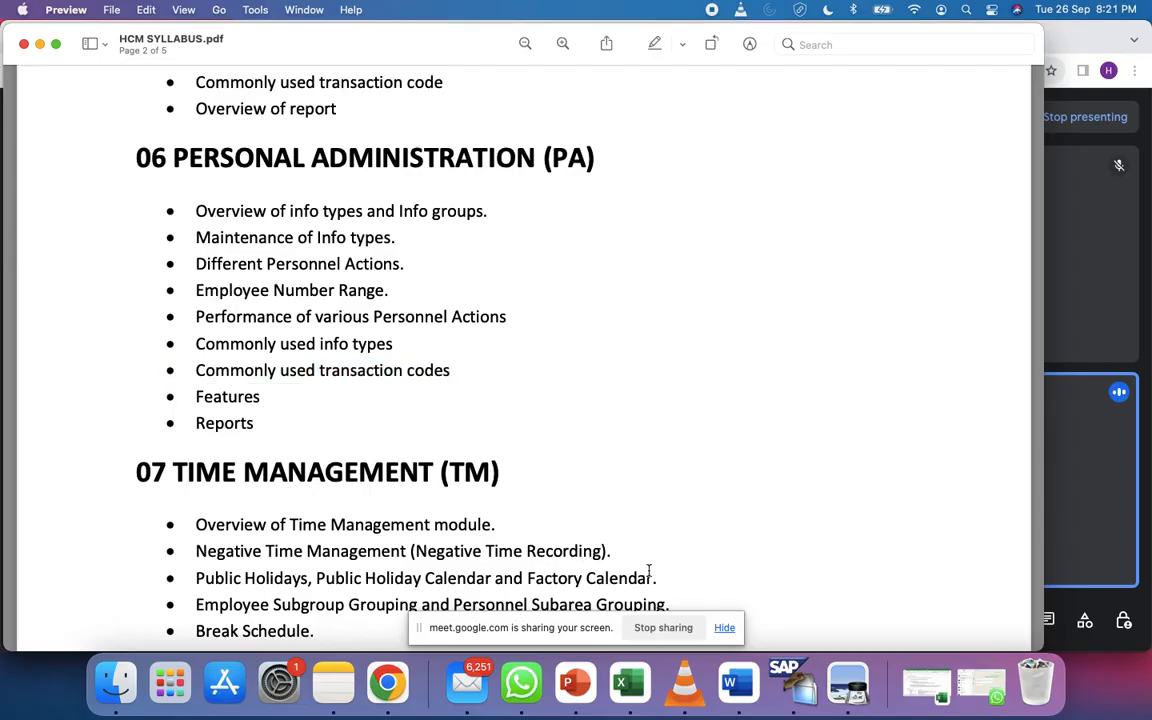
pyautogui.click(797, 684)
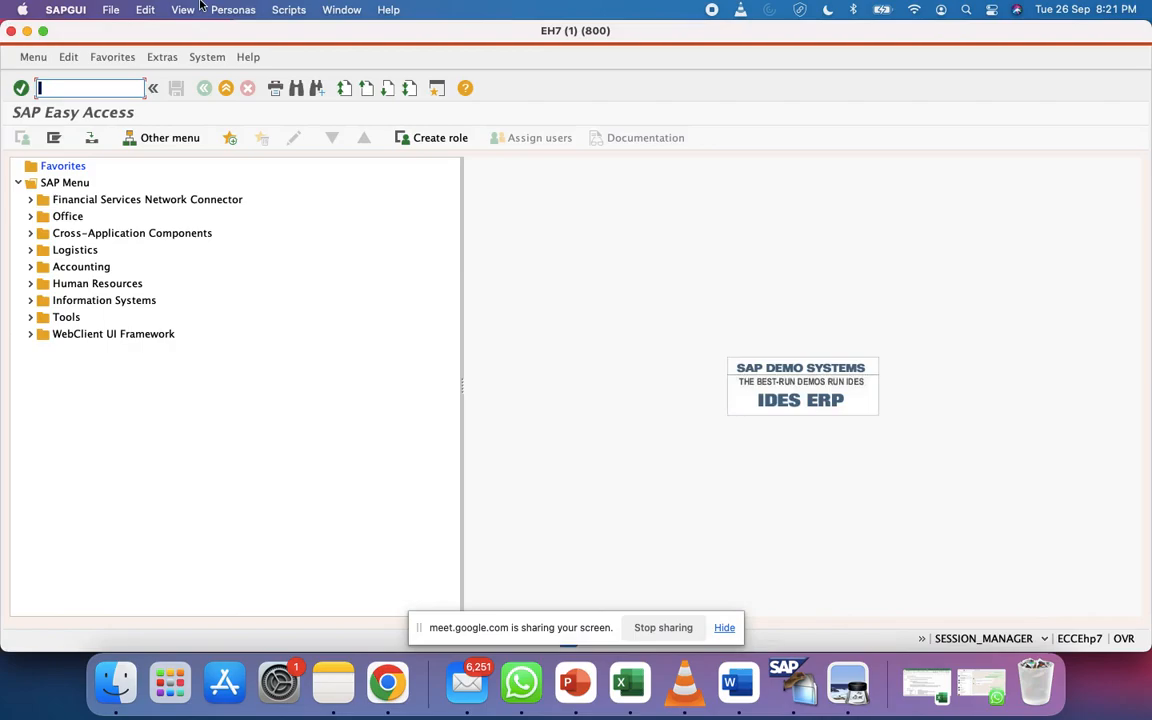
# Review the 3. Payroll Area sheet in the Configuration Steps workbook
pyautogui.click(629, 684)
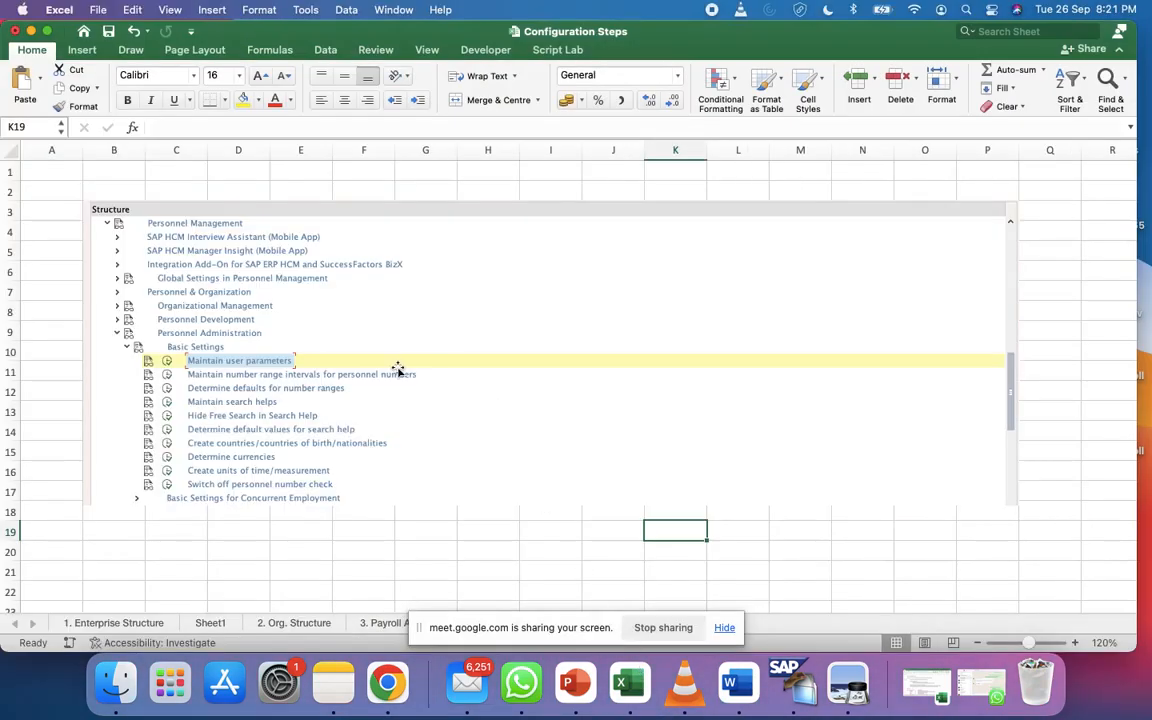
pyautogui.click(365, 528)
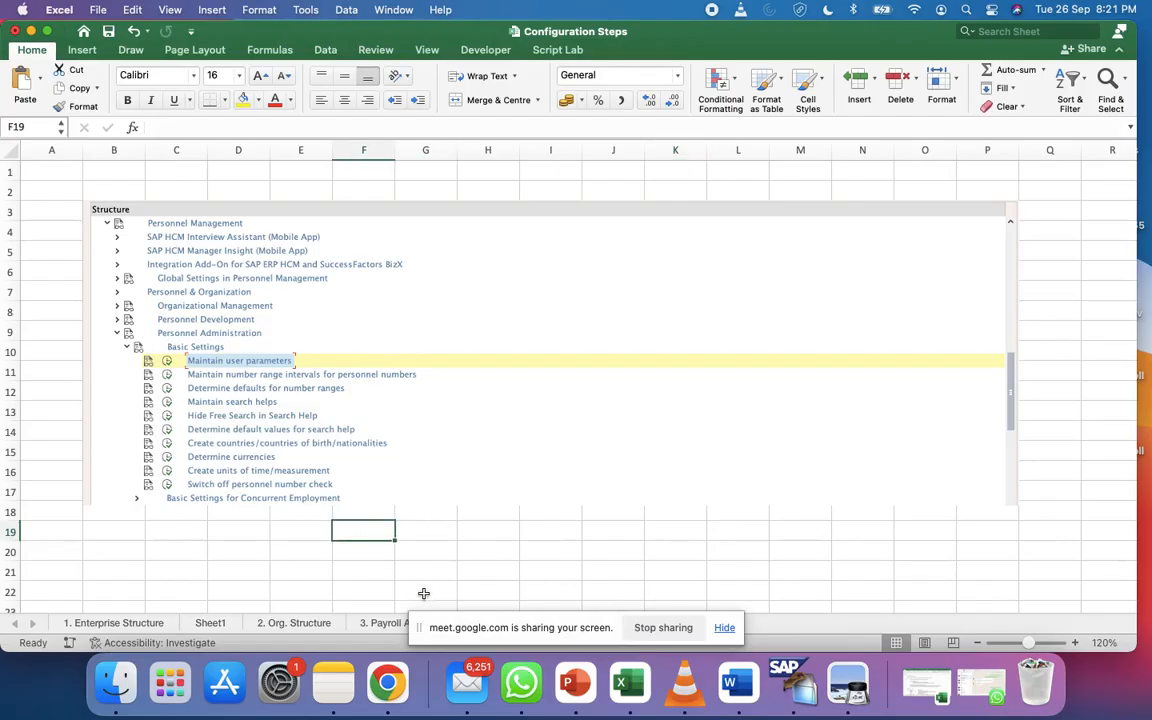
pyautogui.click(364, 625)
pyautogui.click(731, 631)
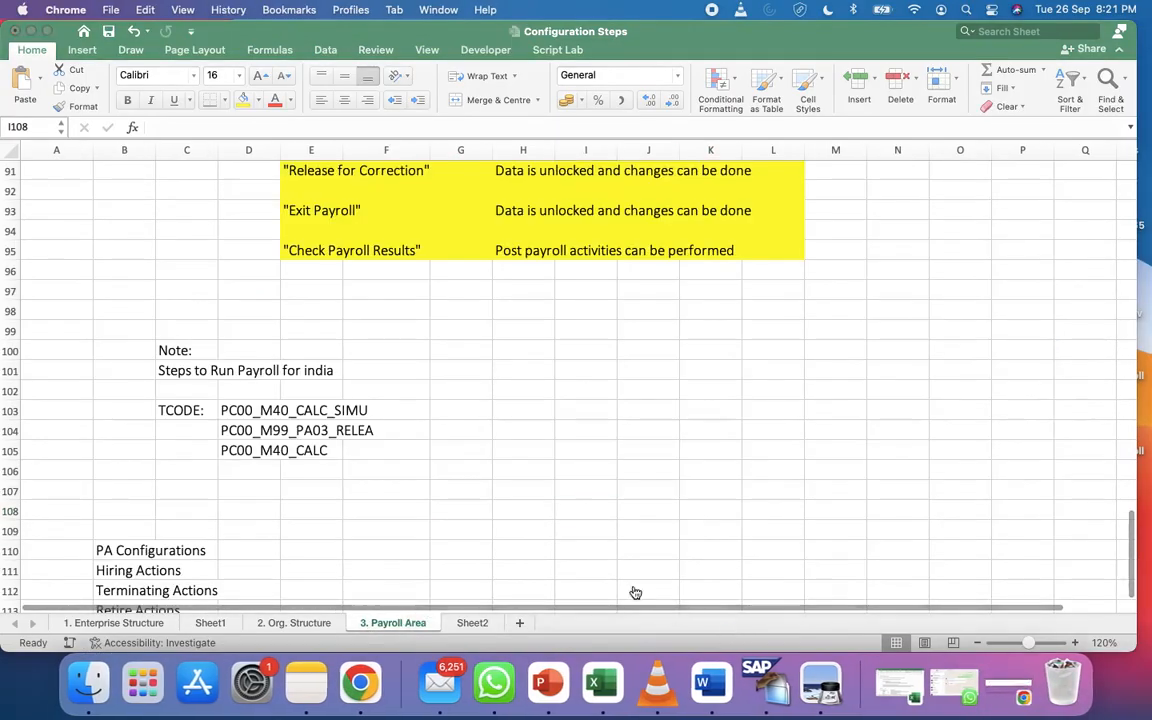
pyautogui.scroll(-5, 530, 530)
pyautogui.scroll(3, 526, 536)
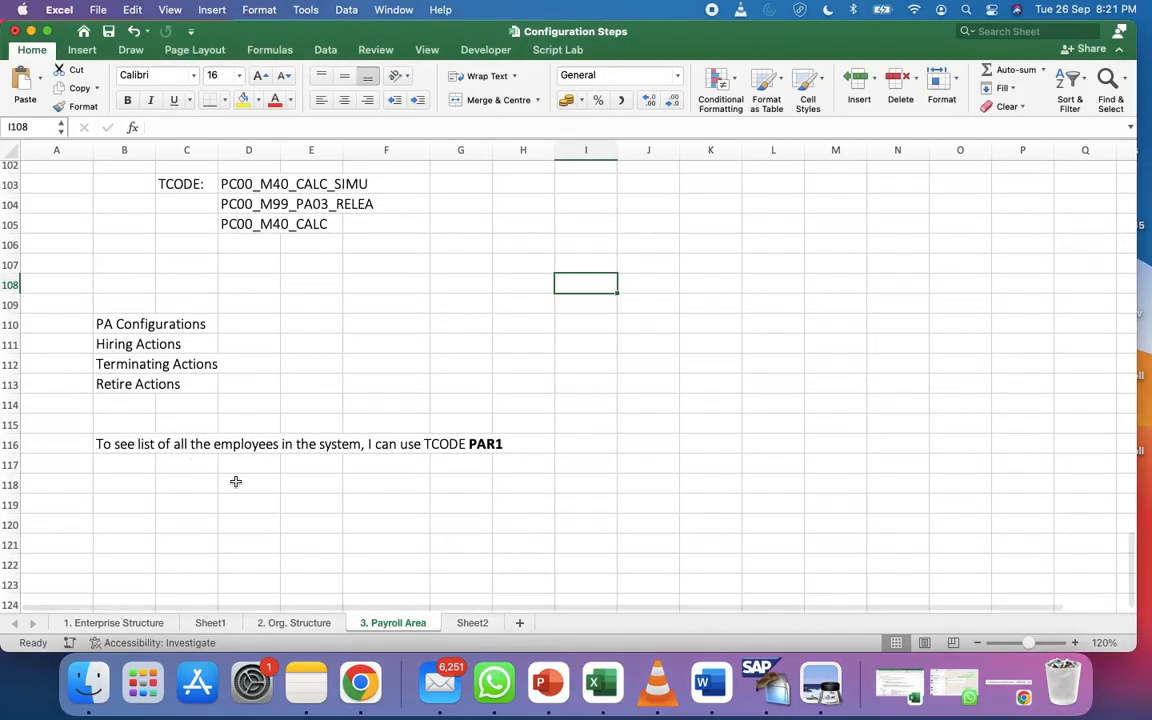
# Glance at SAP Easy Access, then return to Excel and open Sheet2 with the SAP structure tree
pyautogui.press('super+Tab')
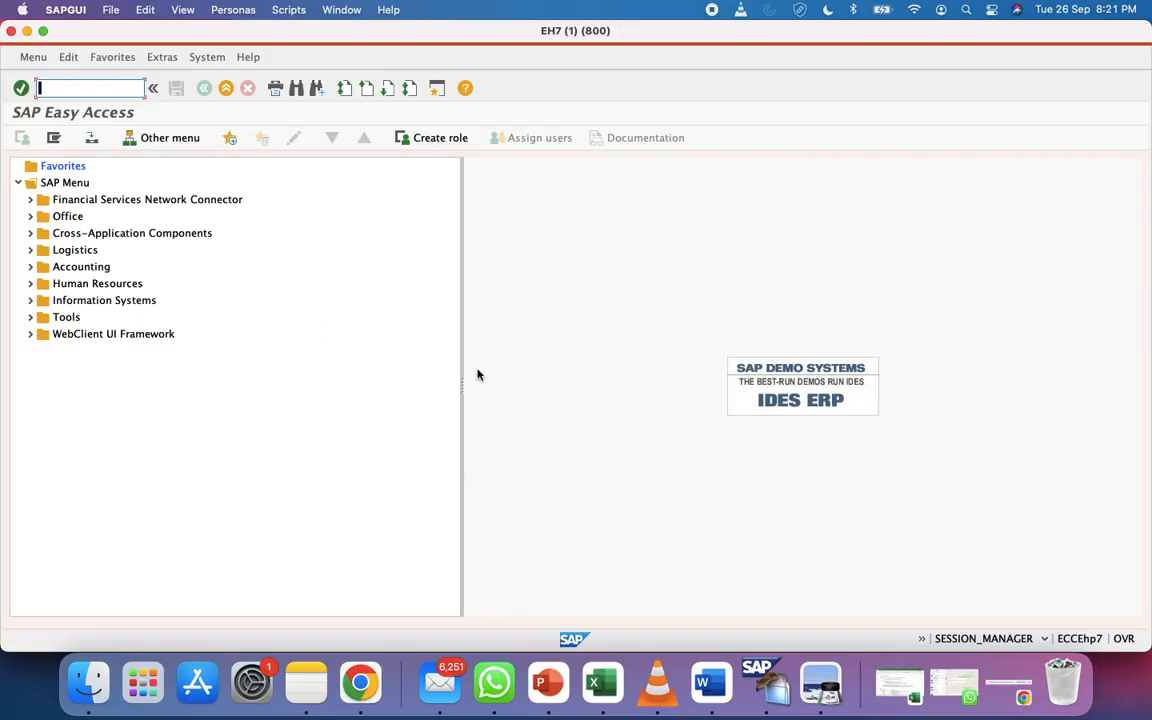
pyautogui.click(602, 683)
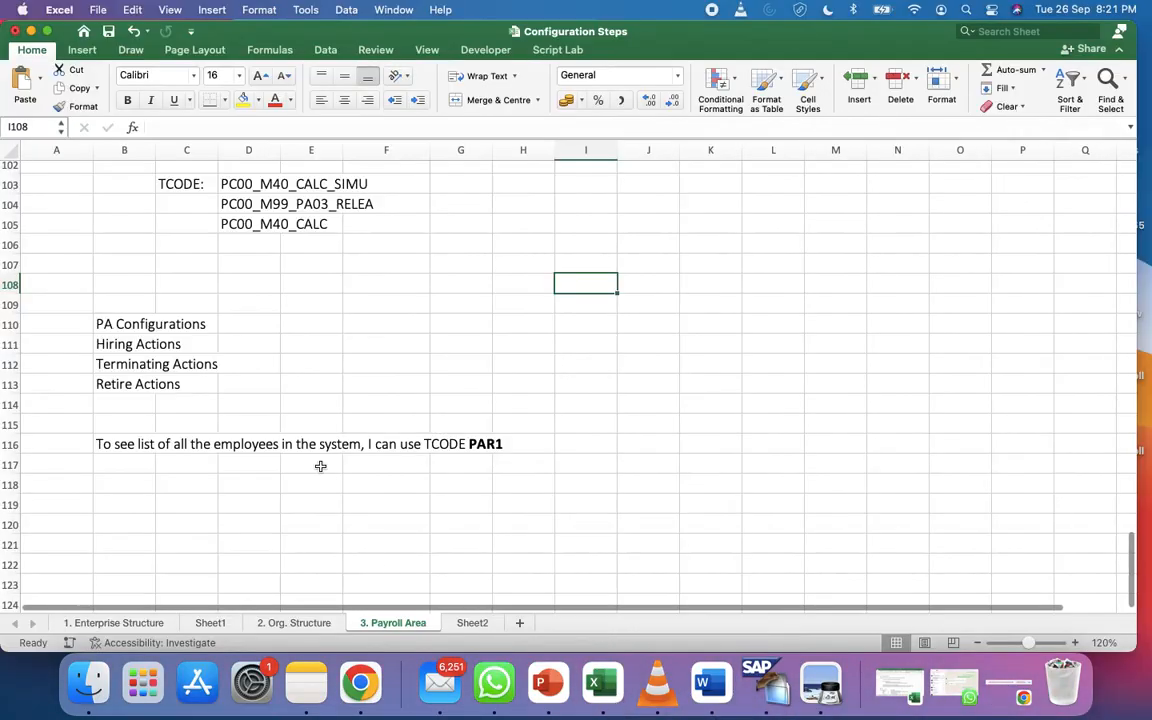
pyautogui.scroll(2, 420, 490)
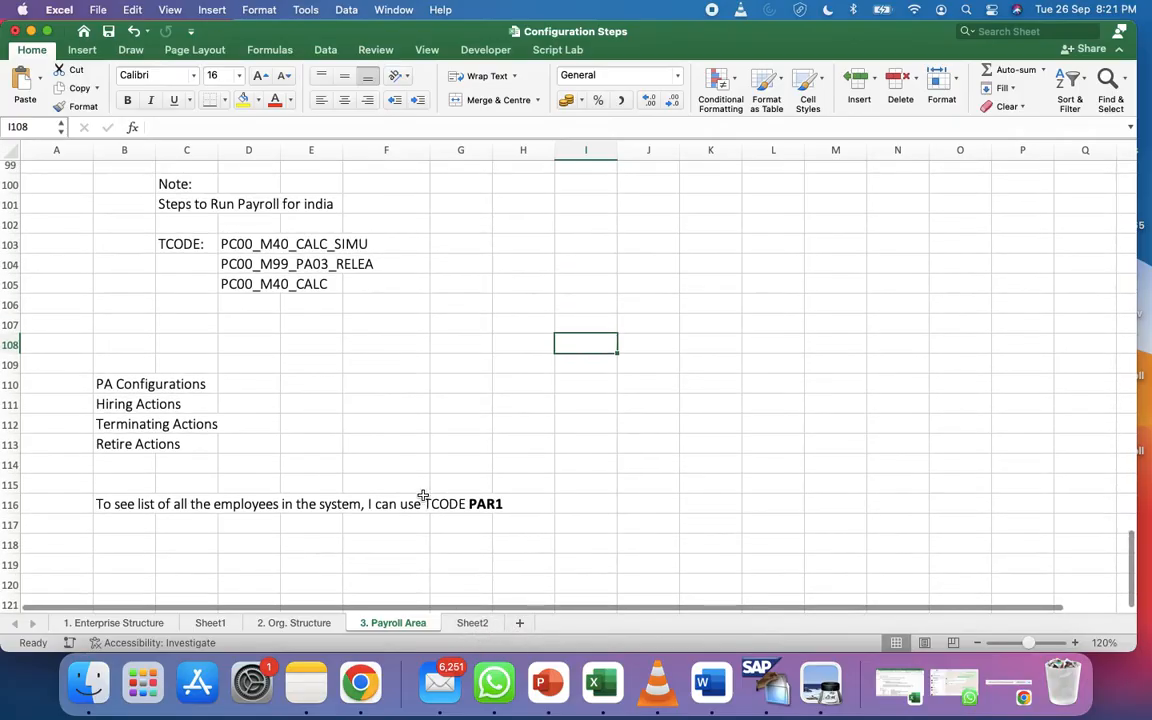
pyautogui.click(481, 622)
# Rename Sheet2 to '4. Personal Administration' and delete the pasted structure picture
pyautogui.rightClick(487, 626)
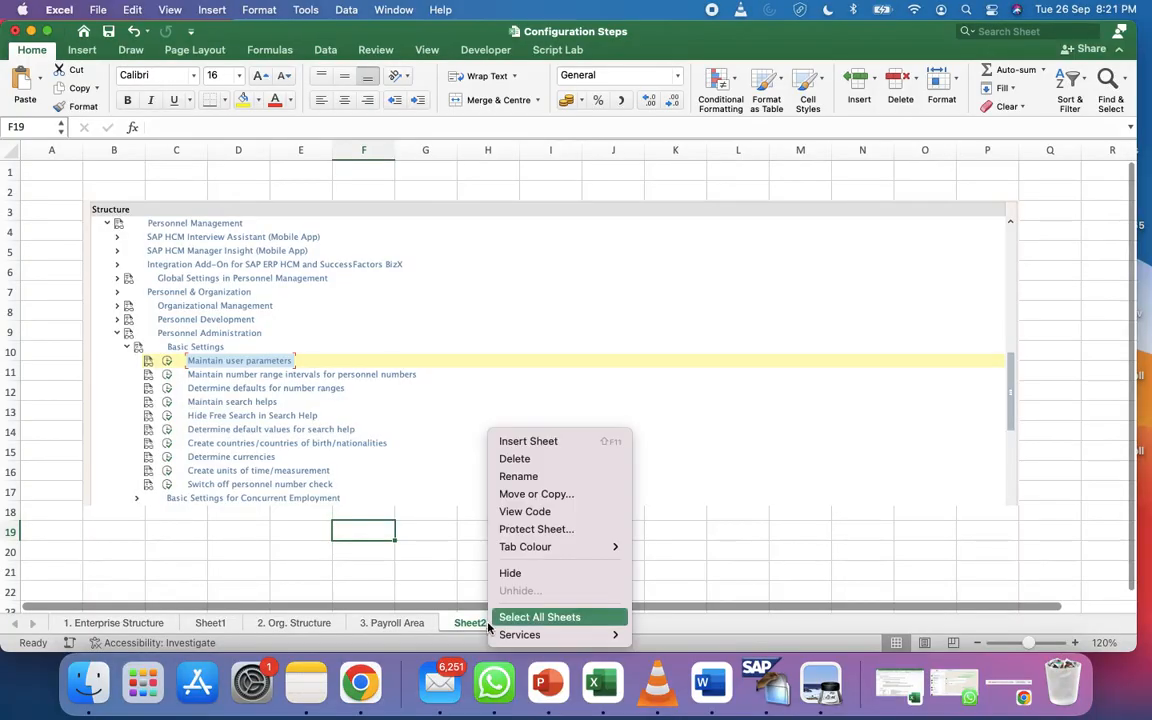
pyautogui.click(529, 478)
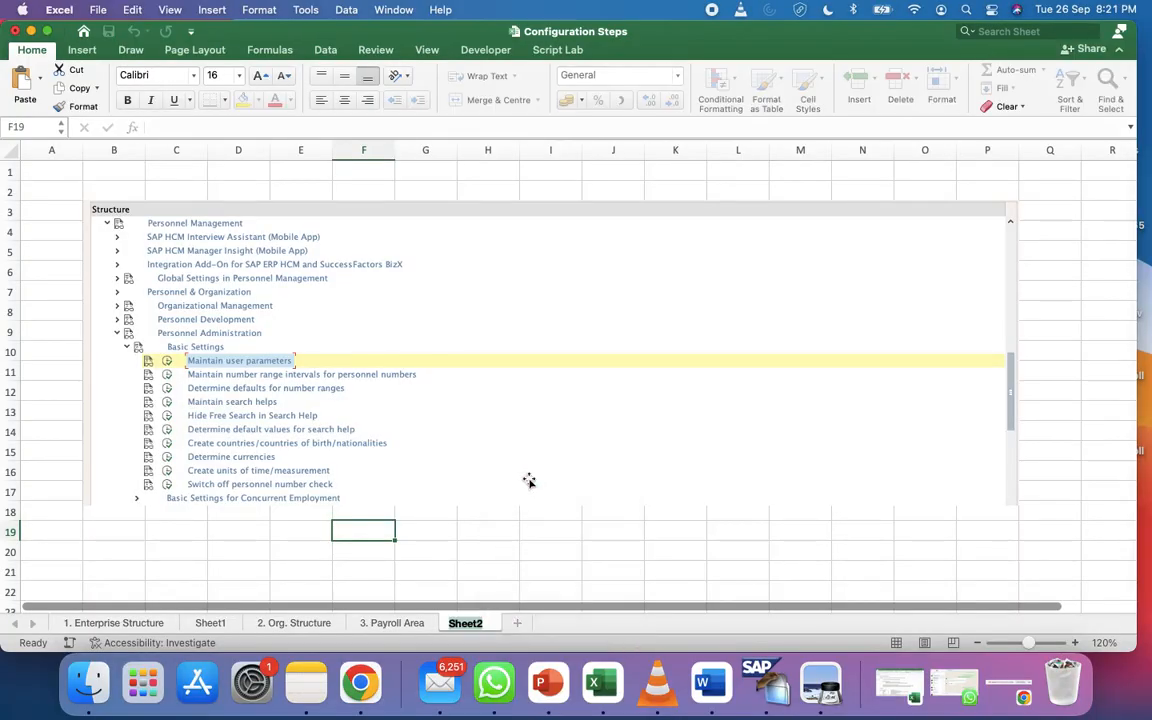
pyautogui.write('4. Personal ')
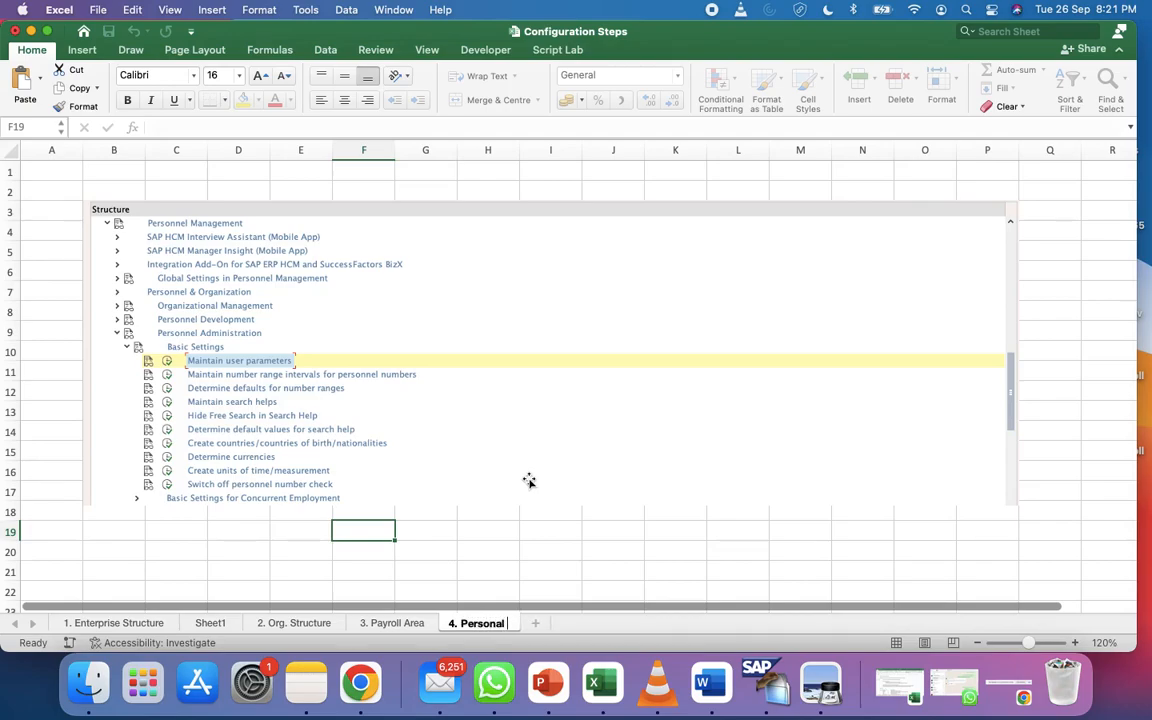
pyautogui.write('Admini')
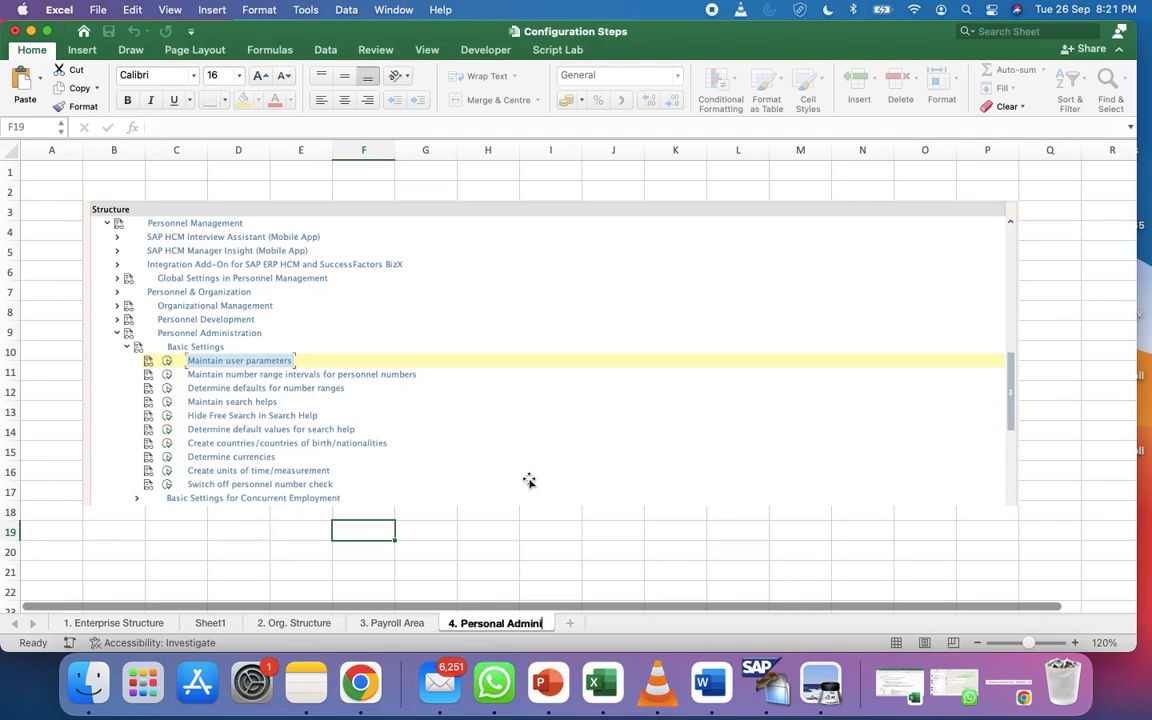
pyautogui.write('stration')
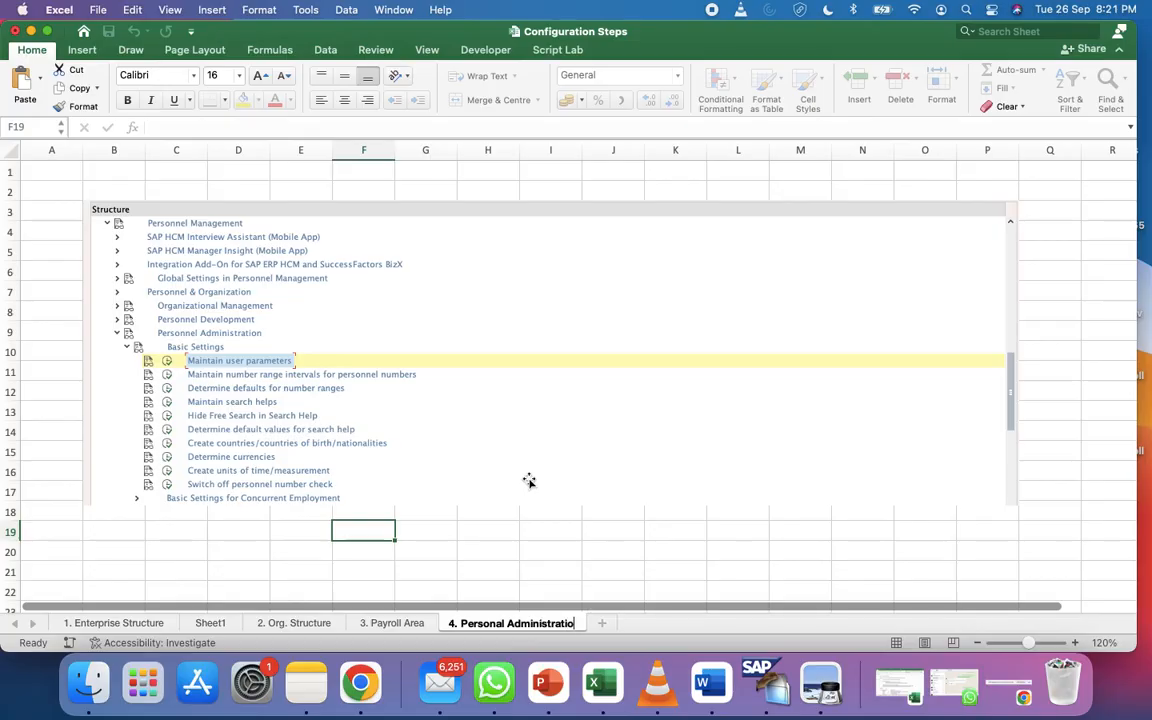
pyautogui.press('Return')
pyautogui.click(514, 414)
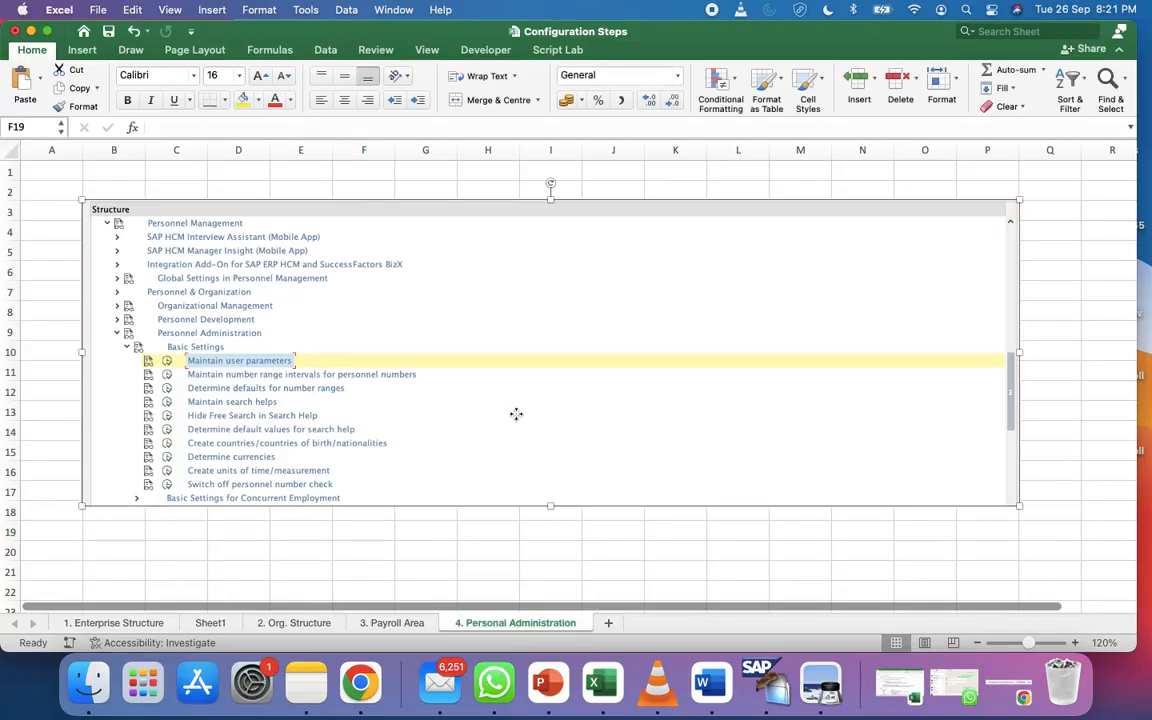
pyautogui.press('Delete')
# Type the heading 'Personal Administration' in B3 and the question 'What in Personal Administration in SAP HCM?' below it
pyautogui.click(123, 203)
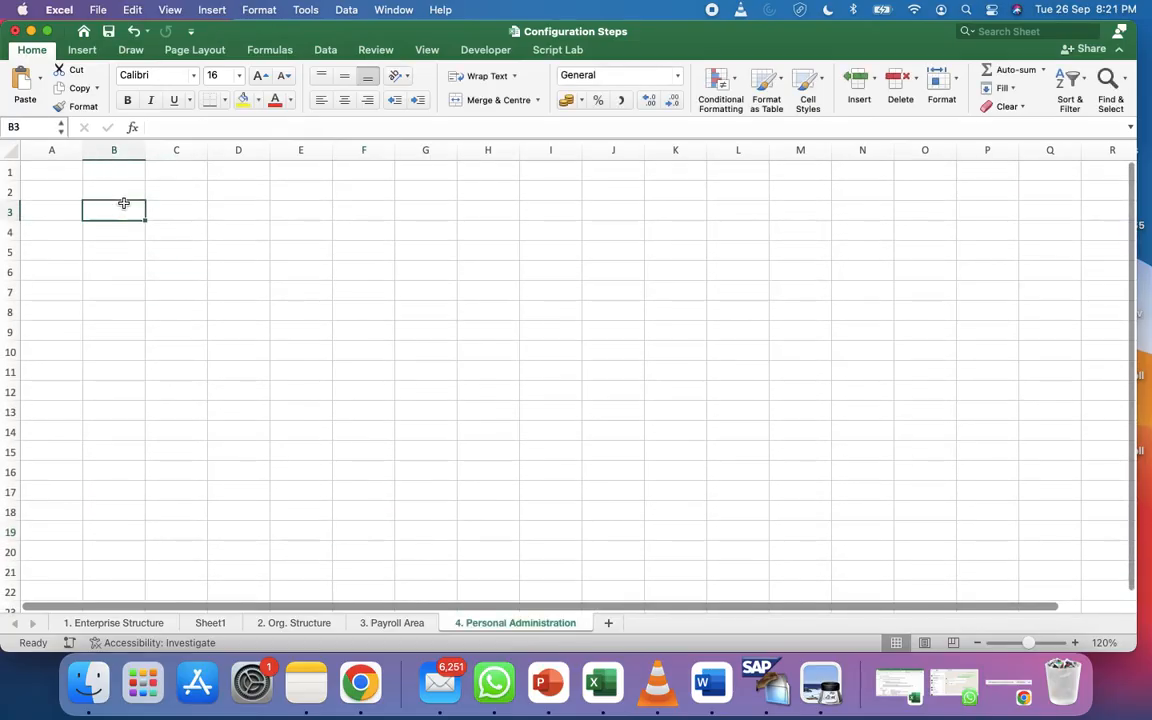
pyautogui.write('Personal')
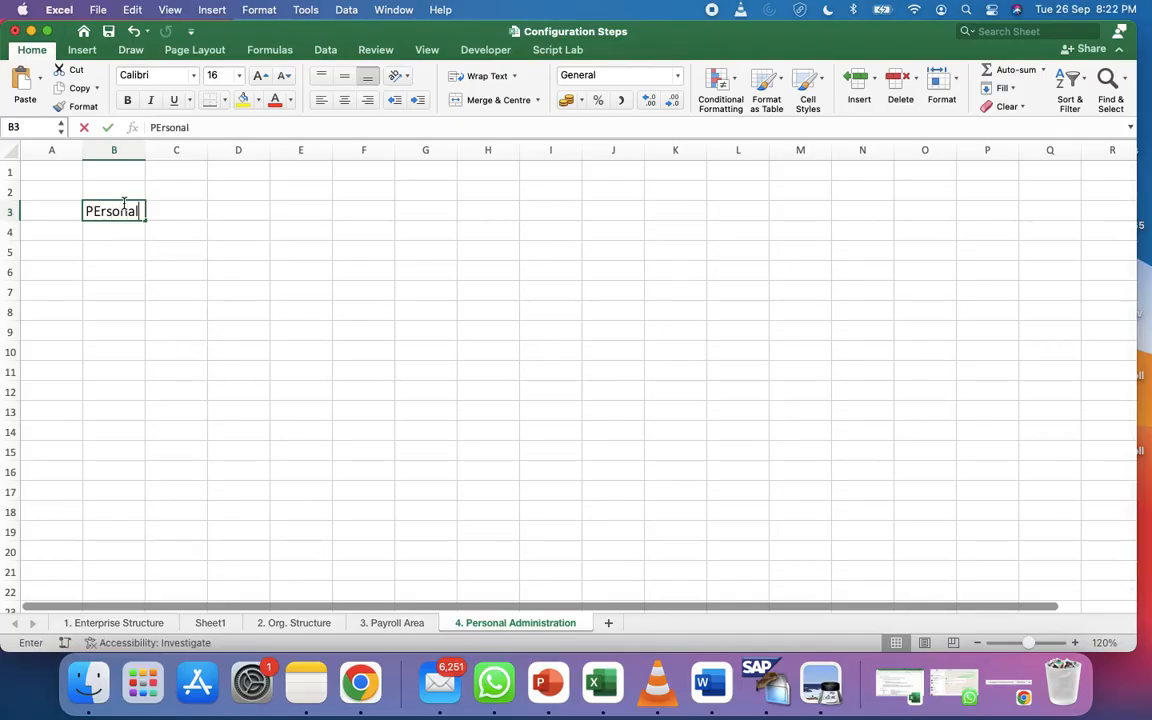
pyautogui.write(' Ad')
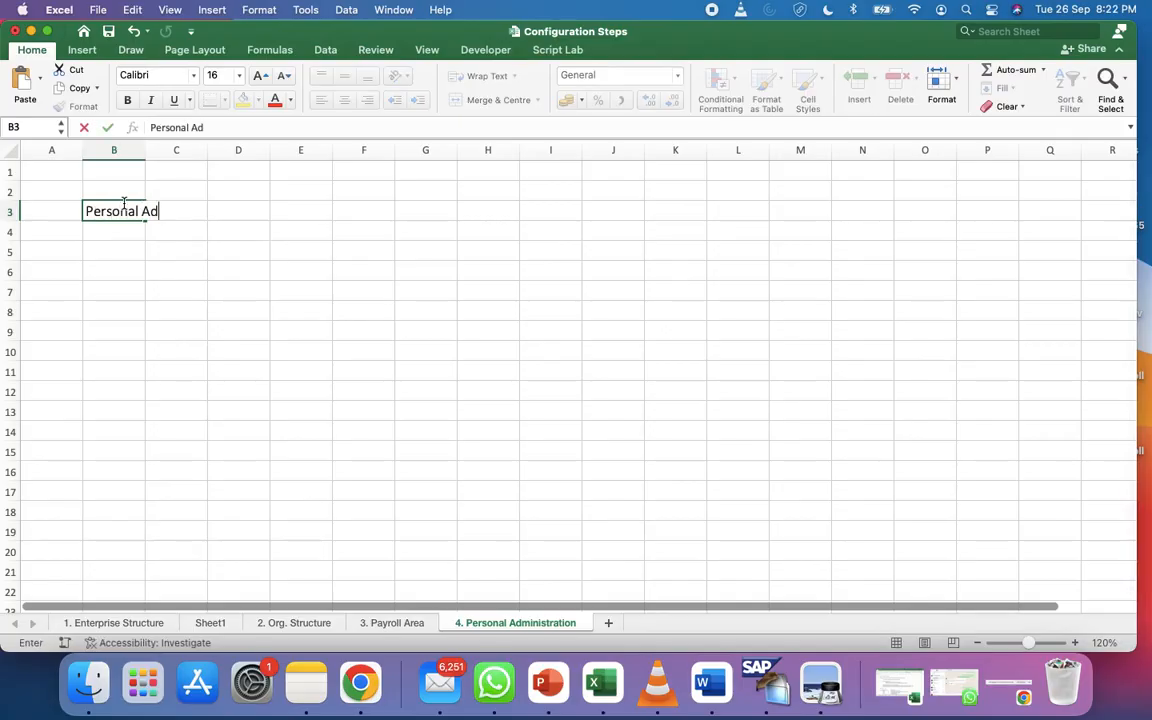
pyautogui.write('ministration')
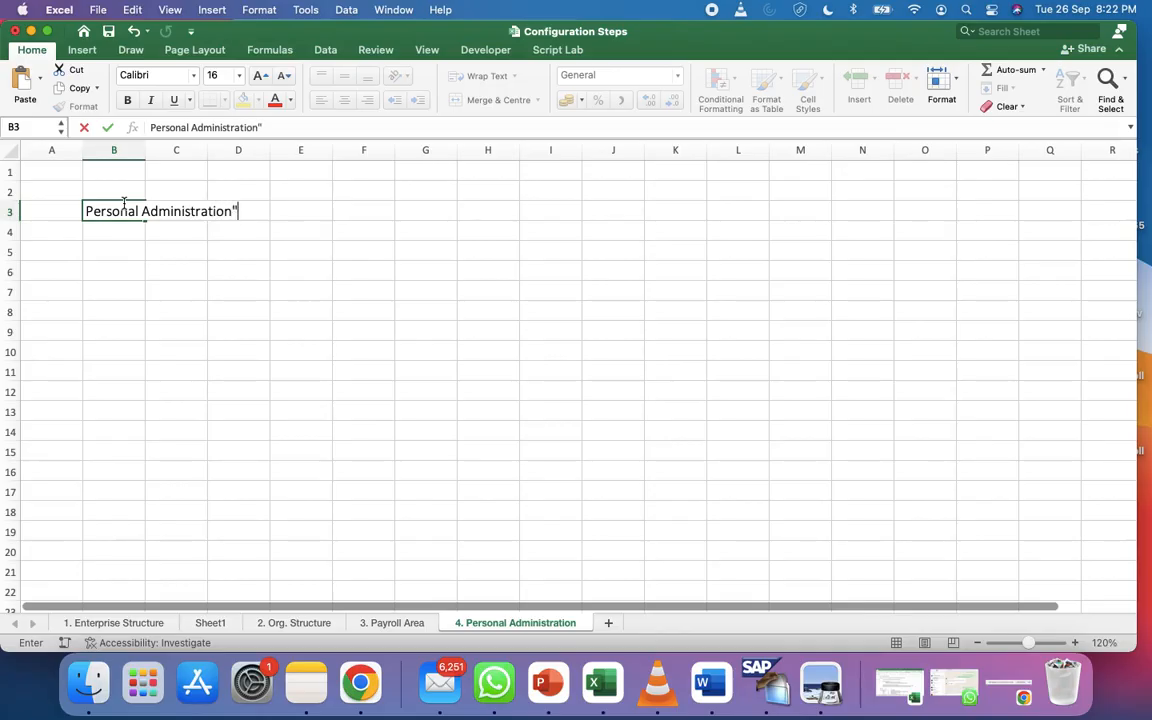
pyautogui.press('Return')
pyautogui.press('Return')
pyautogui.write('What in Perso')
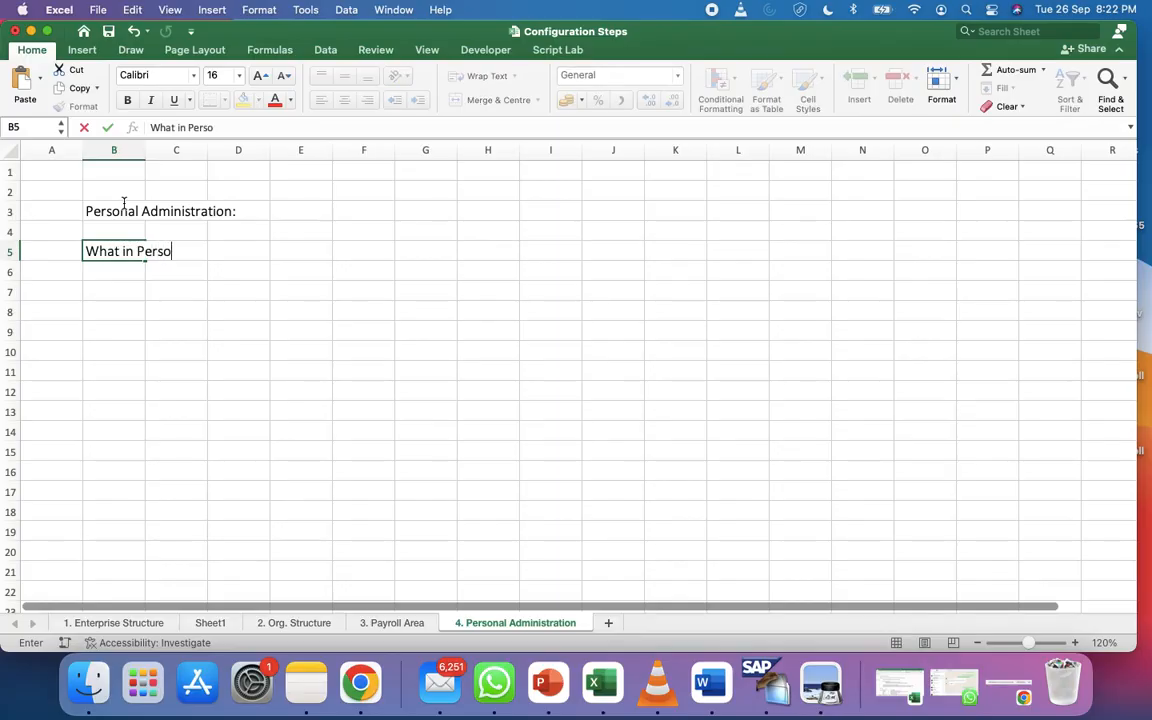
pyautogui.write('nal Admini')
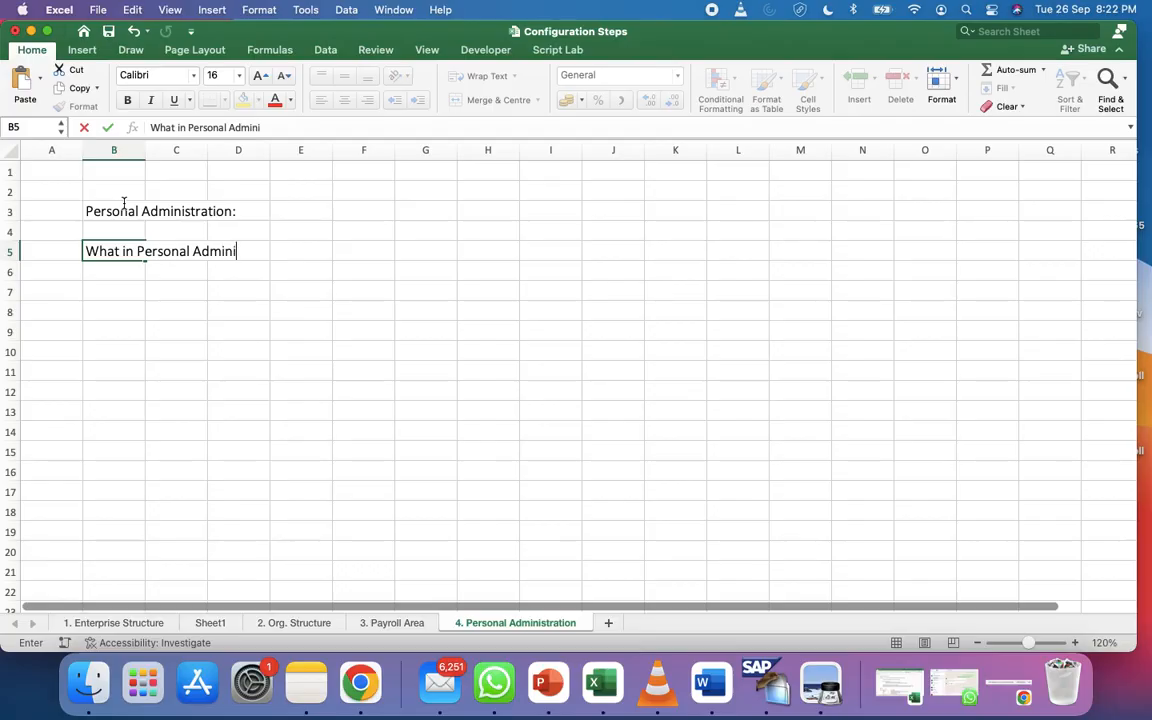
pyautogui.write('stration ')
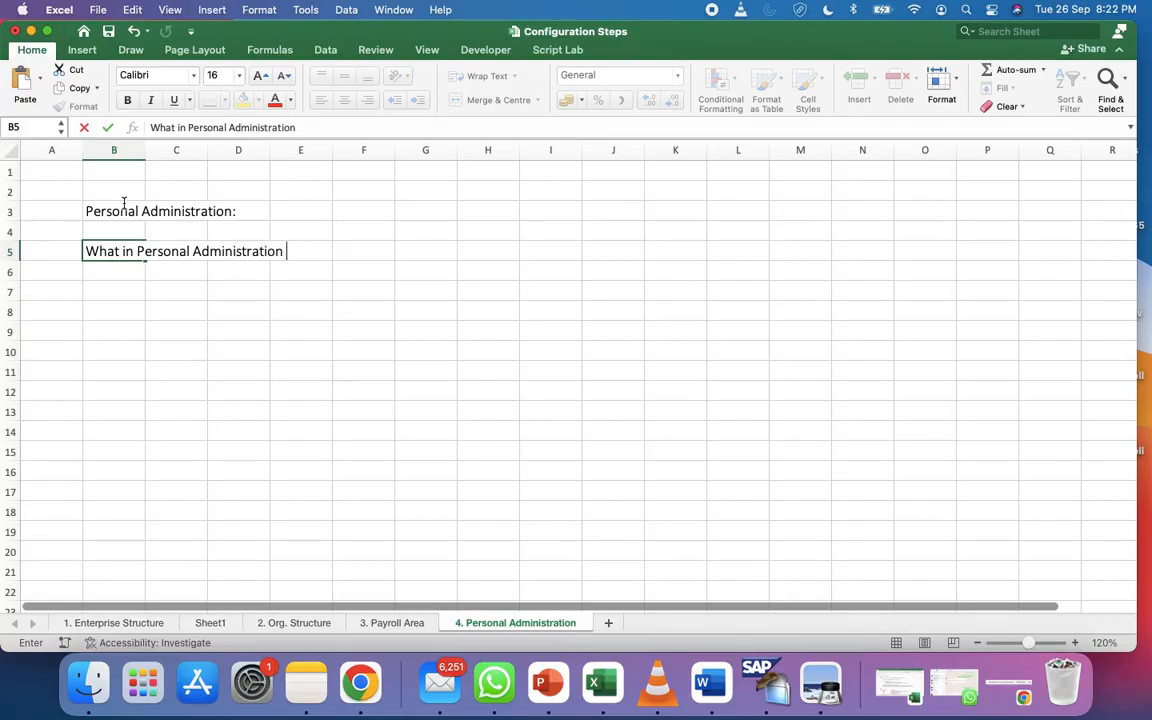
pyautogui.write('in SAP HC')
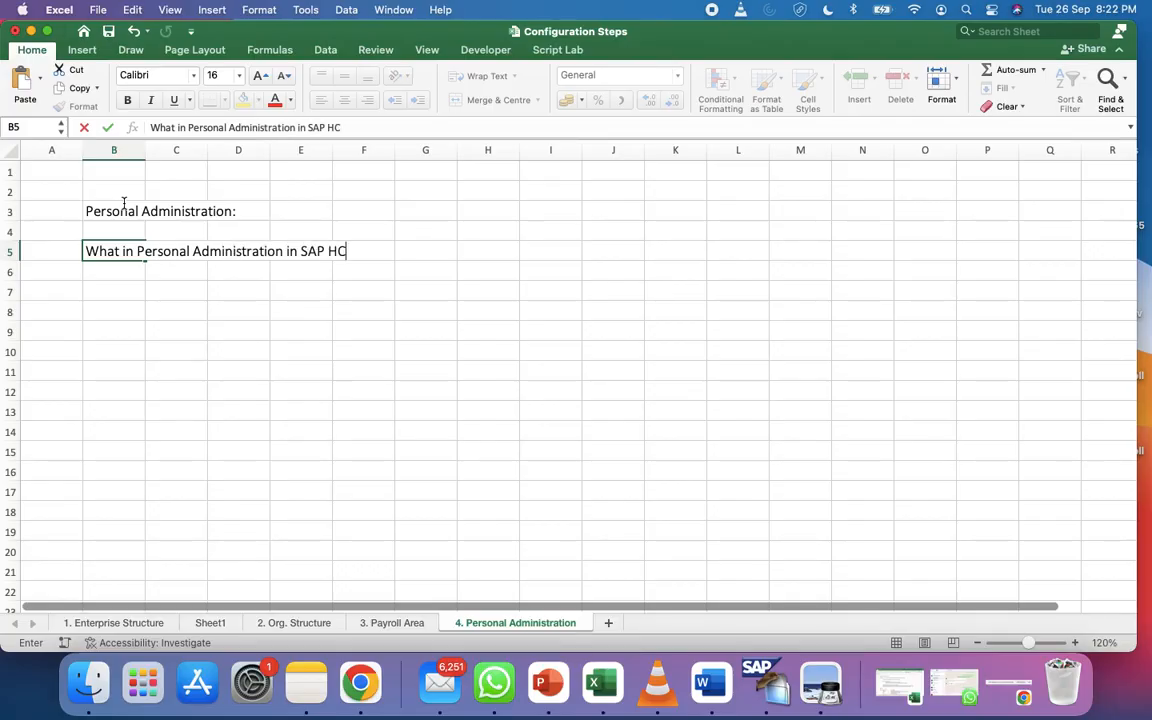
pyautogui.write('M?')
# Commit the B5 question and enter '>> In SAP HCM PA is used to control Employee Related activities' in C7
pyautogui.press('Return')
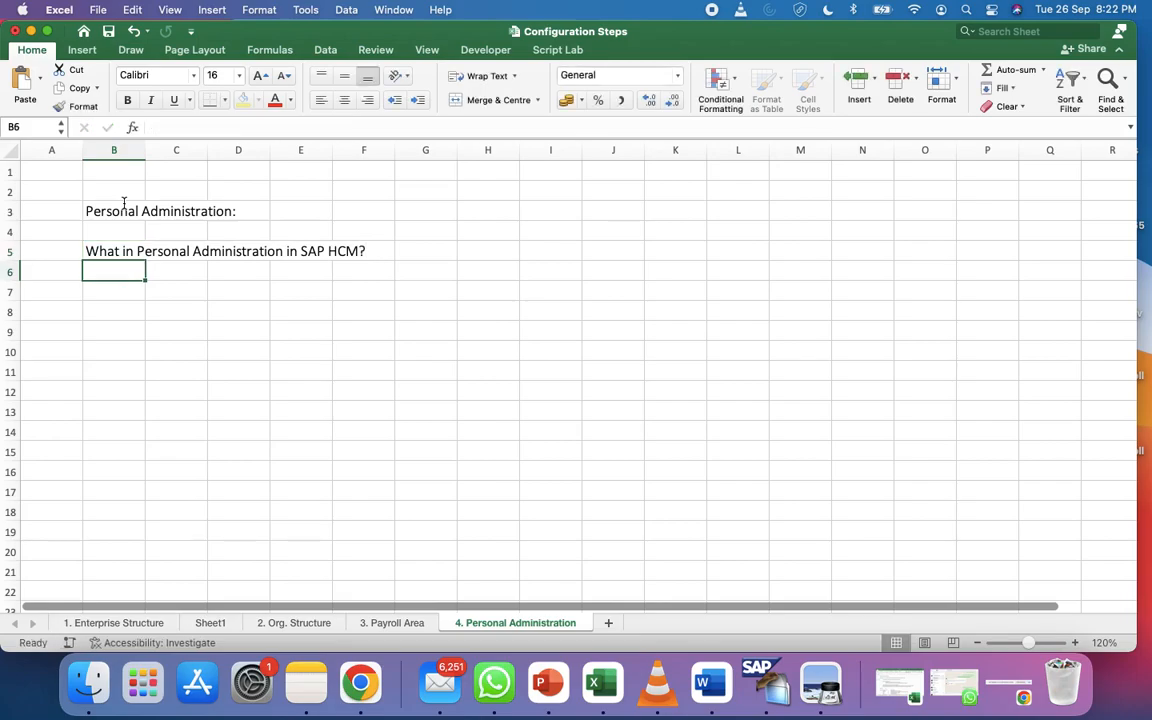
pyautogui.press('Return')
pyautogui.write('- IN')
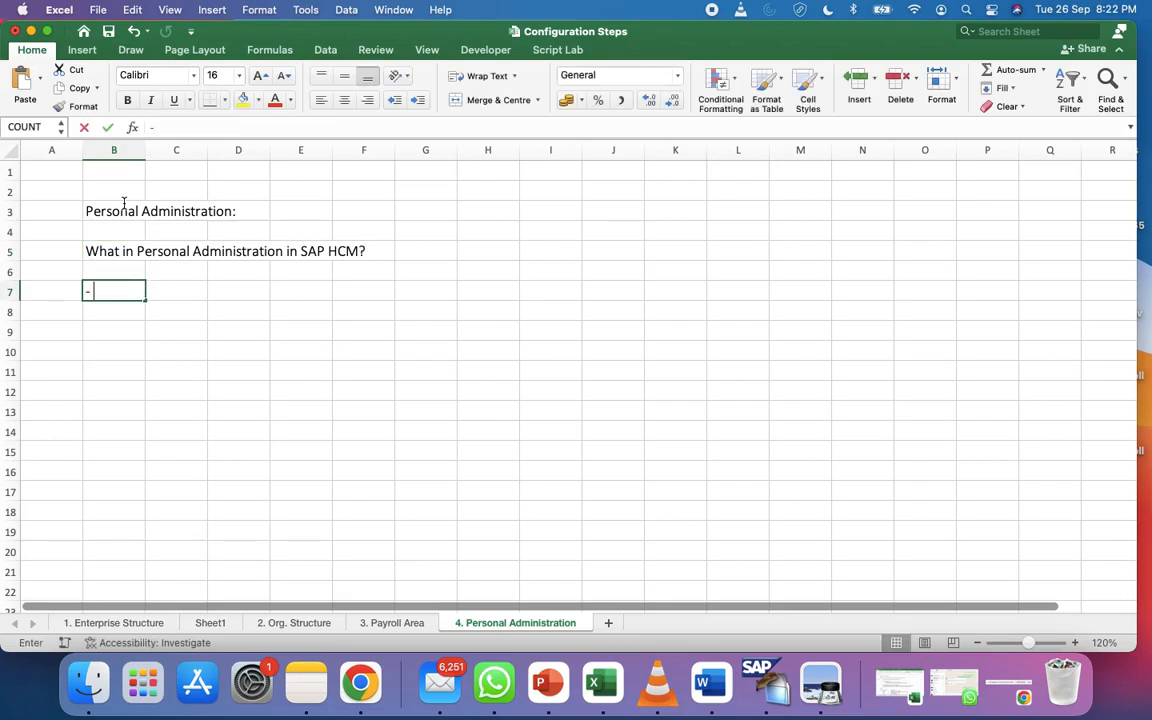
pyautogui.press('BackSpace')
pyautogui.press('BackSpace')
pyautogui.press('BackSpace')
pyautogui.press('BackSpace')
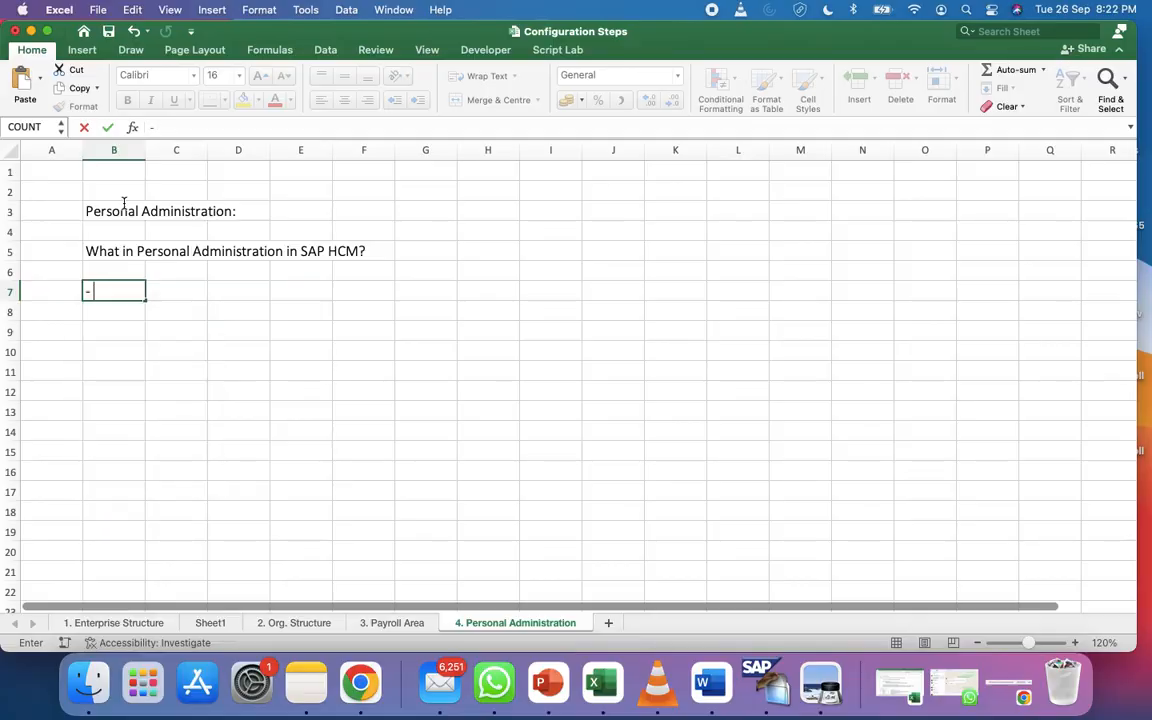
pyautogui.press('Tab')
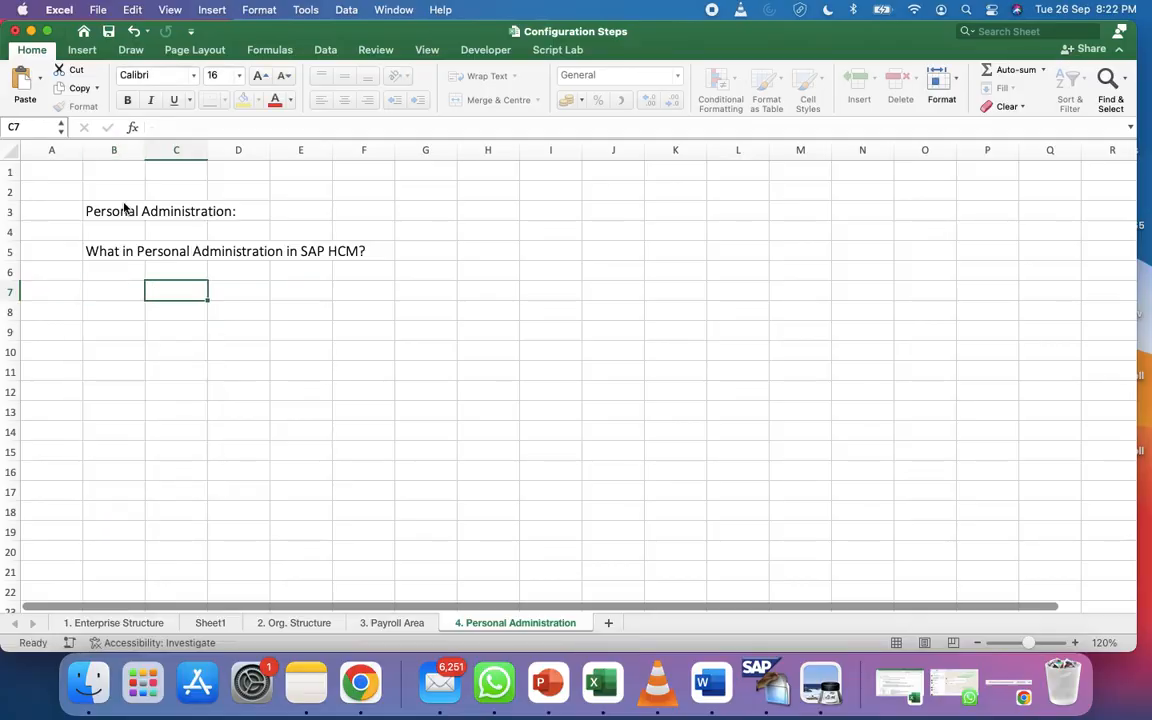
pyautogui.write('>> In SAP HCM ')
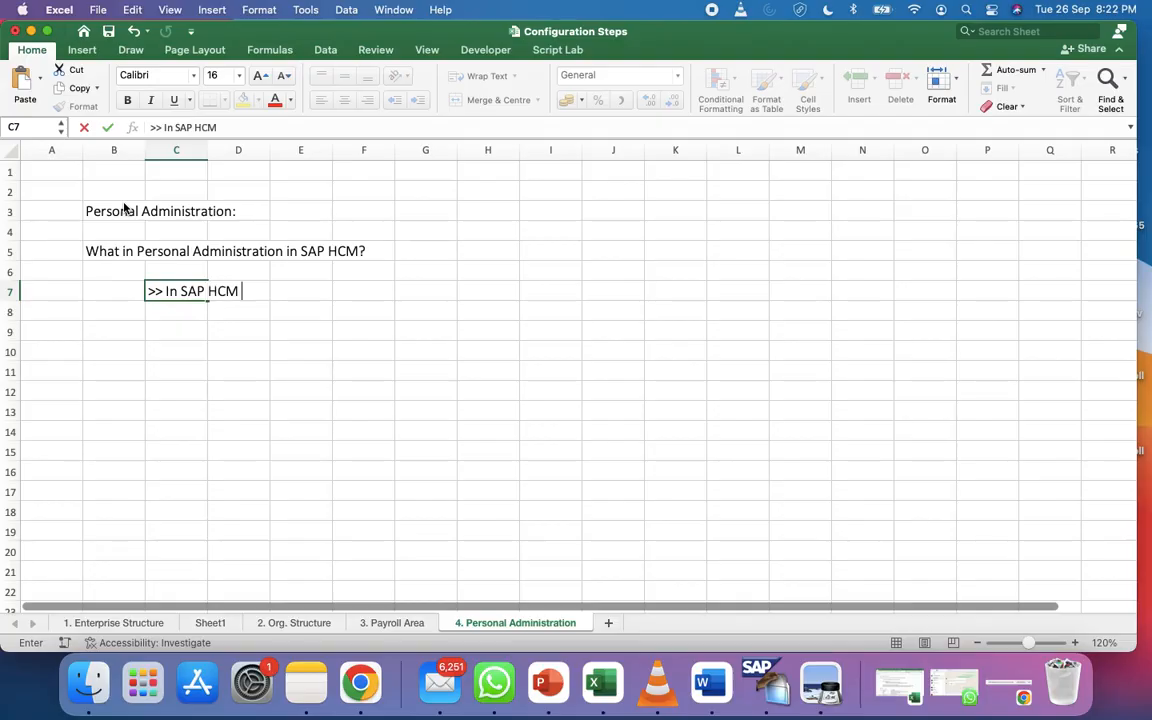
pyautogui.write('PA is used to contro')
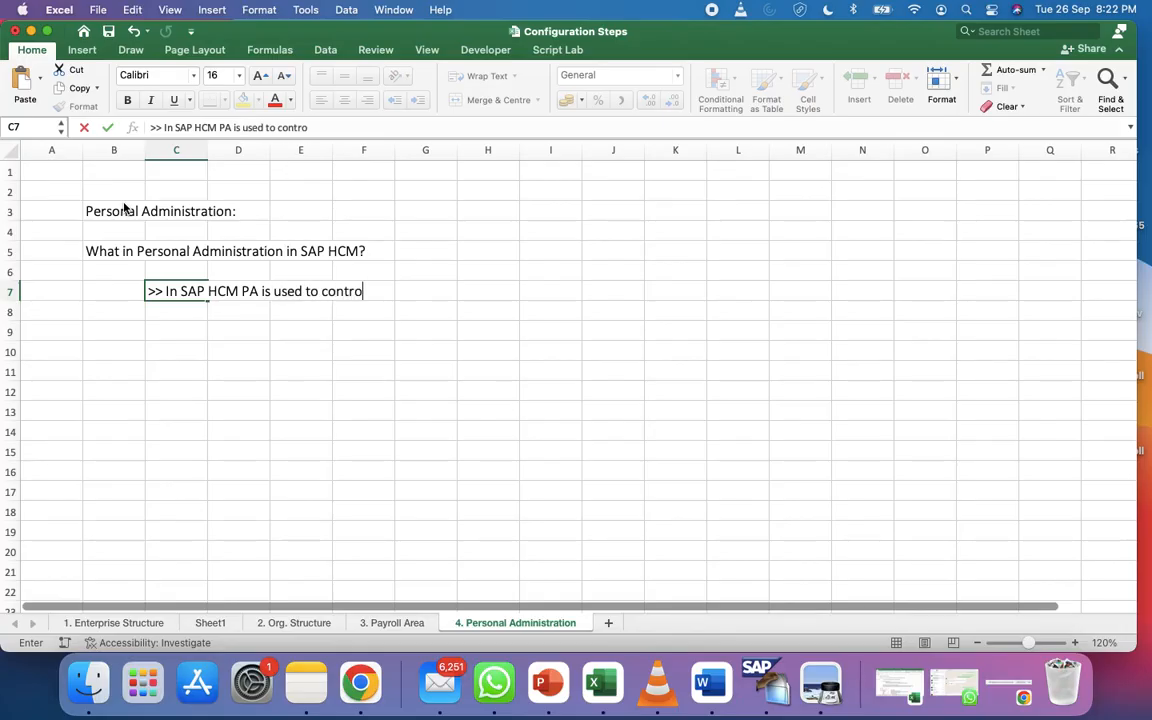
pyautogui.write('l Employee Related ')
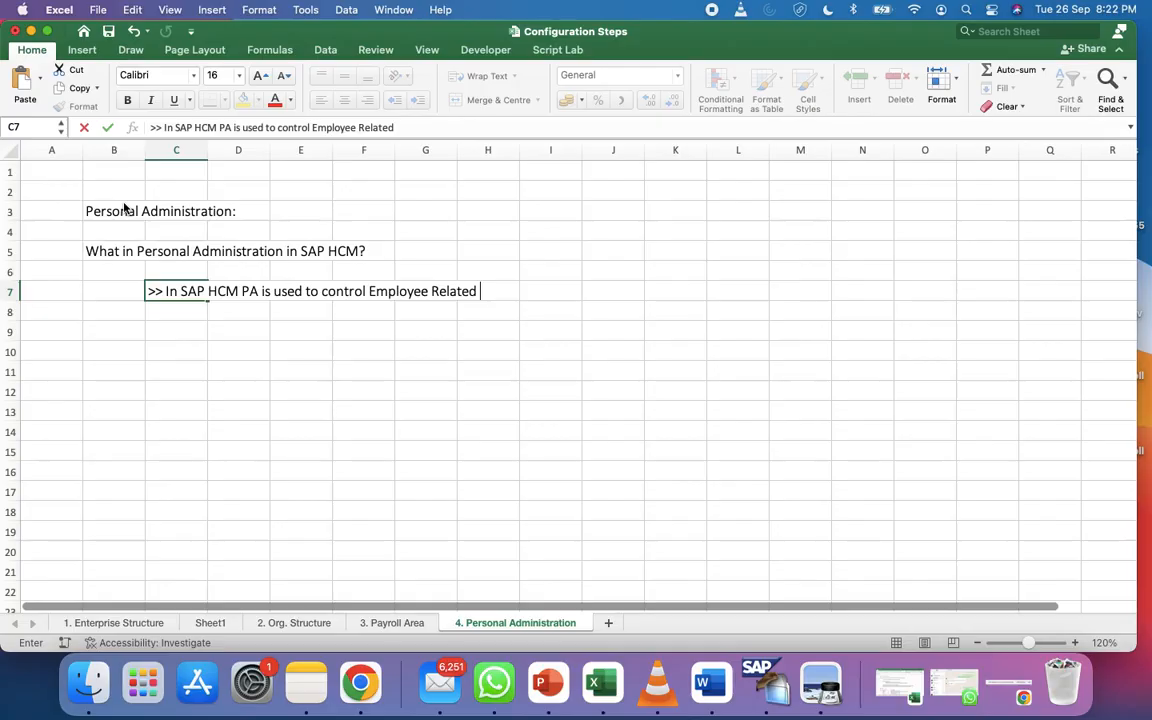
pyautogui.write('activities')
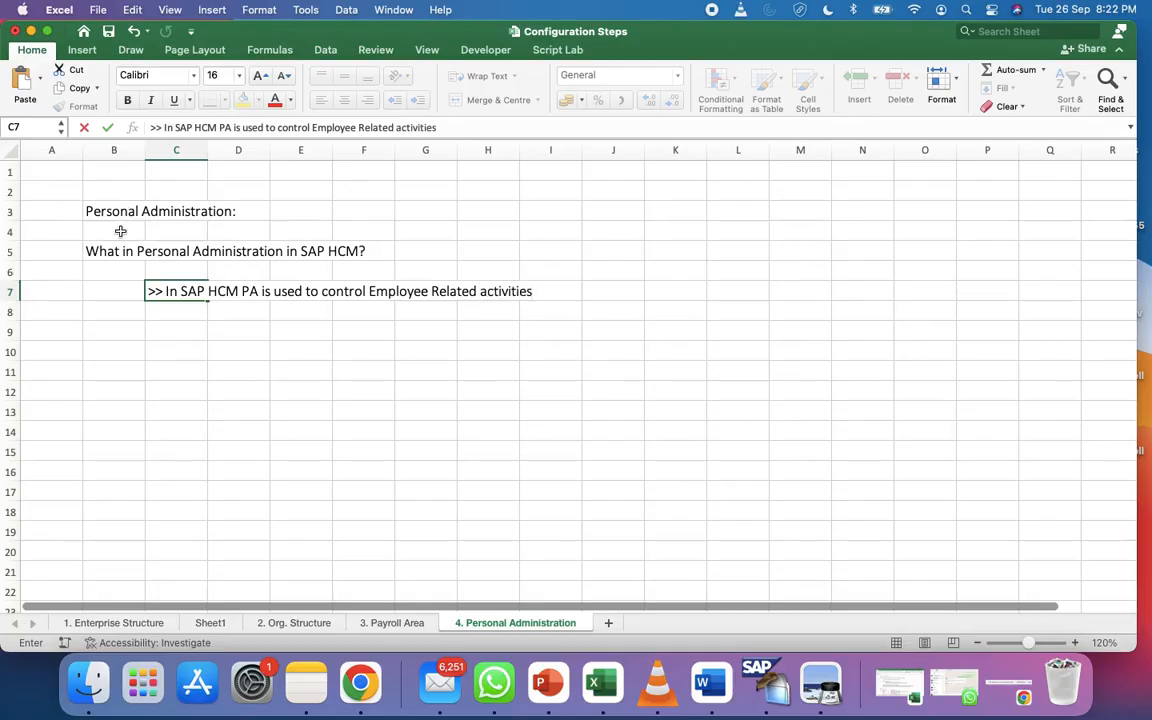
pyautogui.click(247, 349)
pyautogui.click(190, 317)
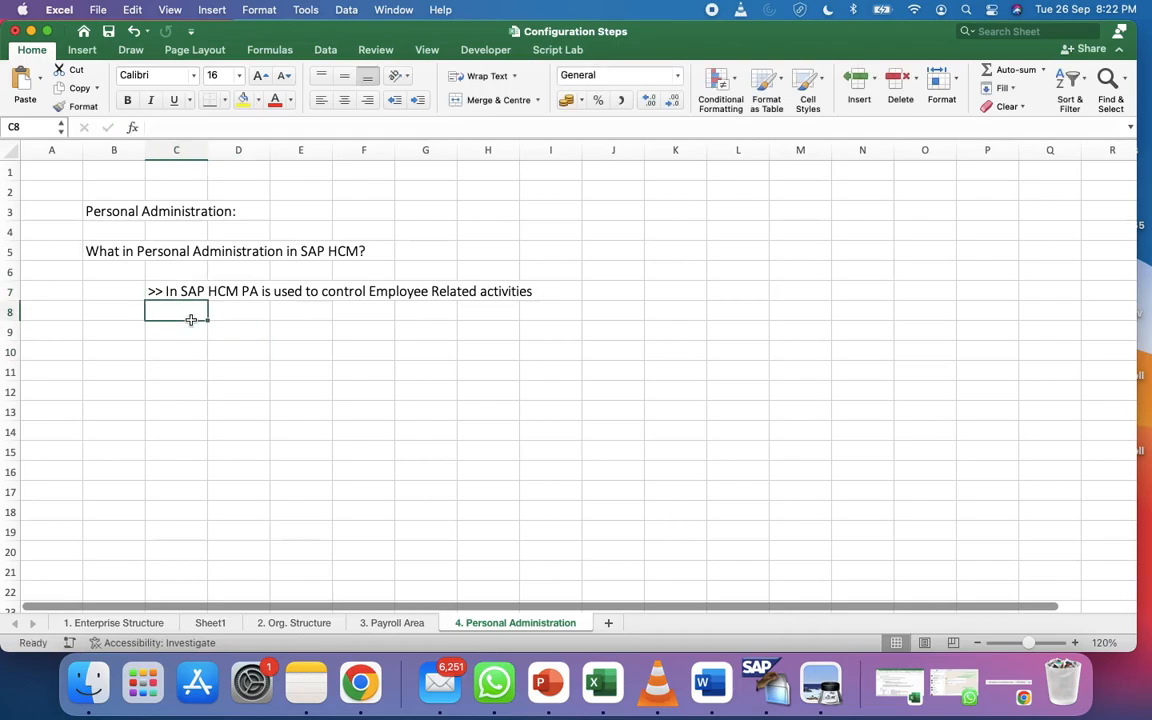
pyautogui.click(221, 327)
# Write the D9 note '>> To perform Actions (Hiring an Employee, Terminating an Employee, Retire an employee in the system.)'
pyautogui.write('>>')
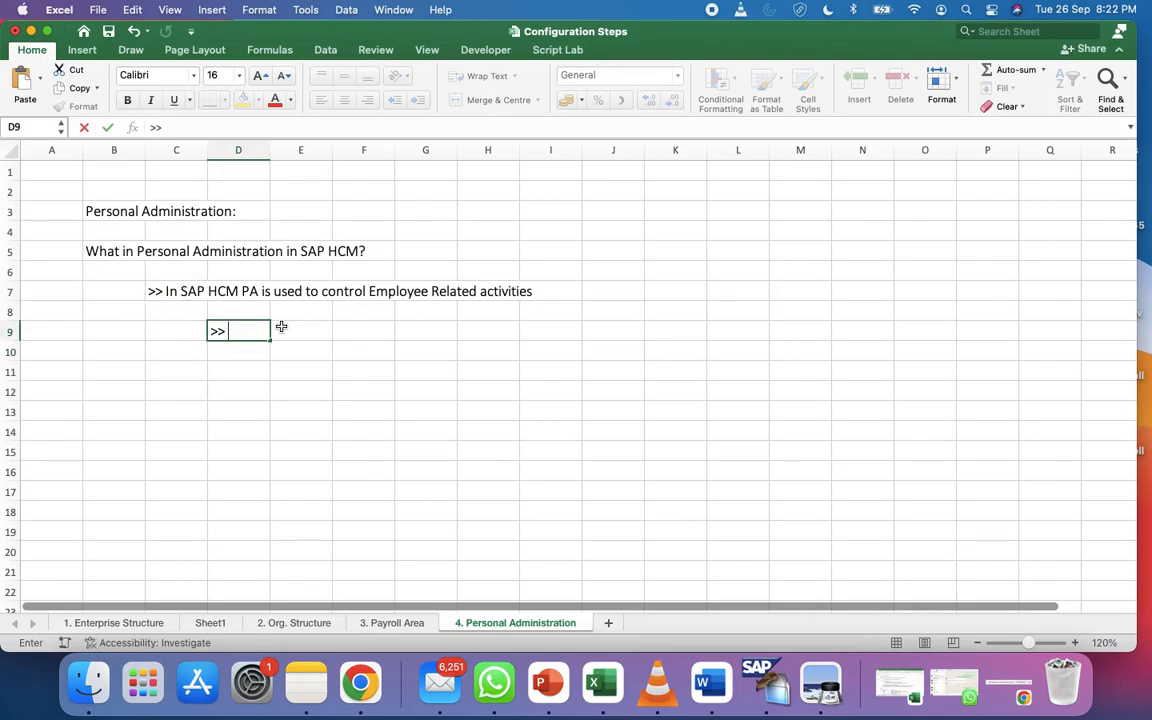
pyautogui.write(' To perform Actions ')
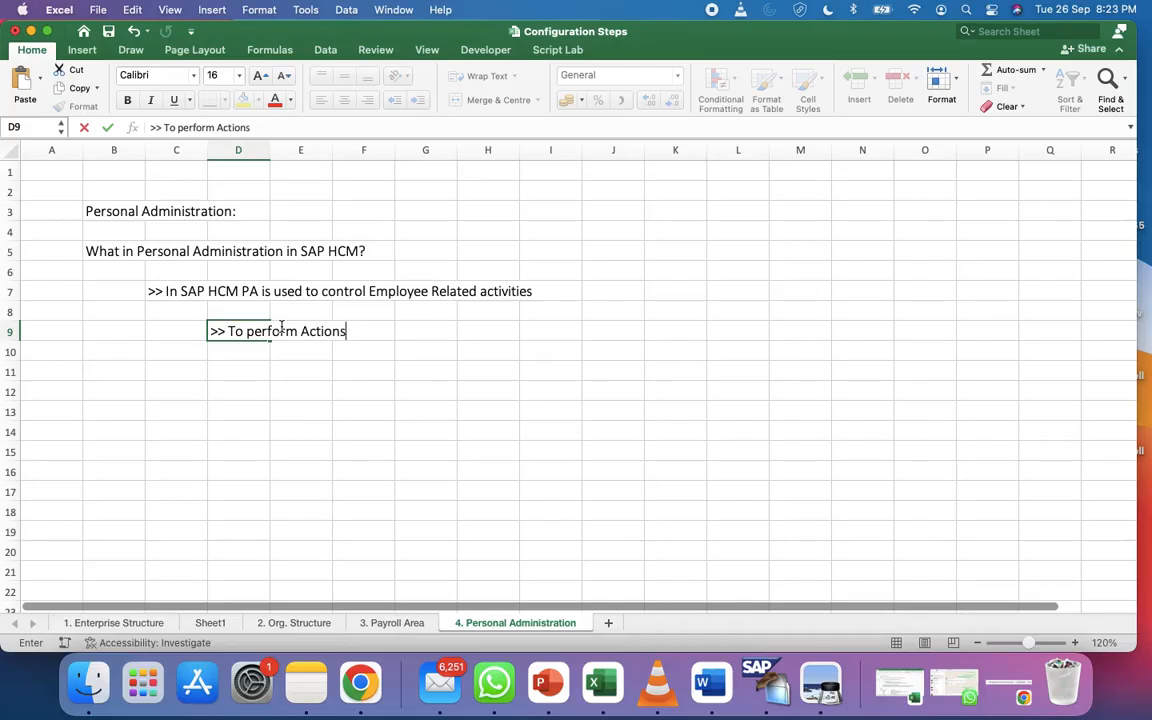
pyautogui.write('()')
pyautogui.click(254, 127)
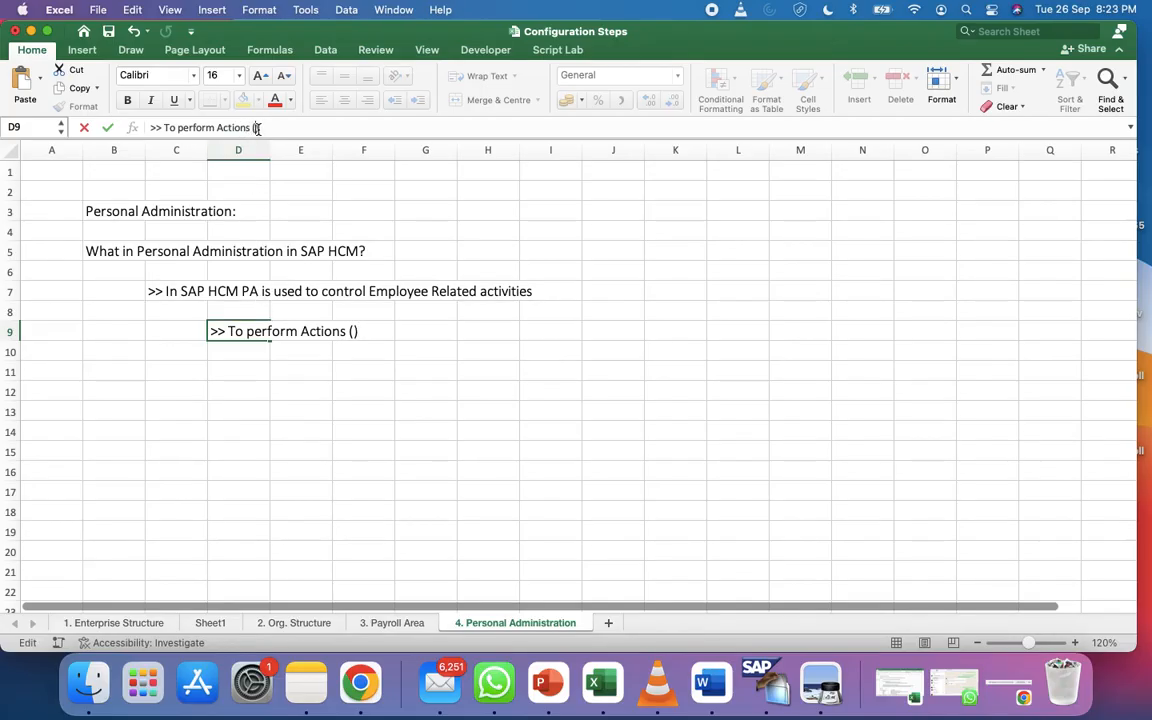
pyautogui.write('Hiring')
pyautogui.write(' an Empl')
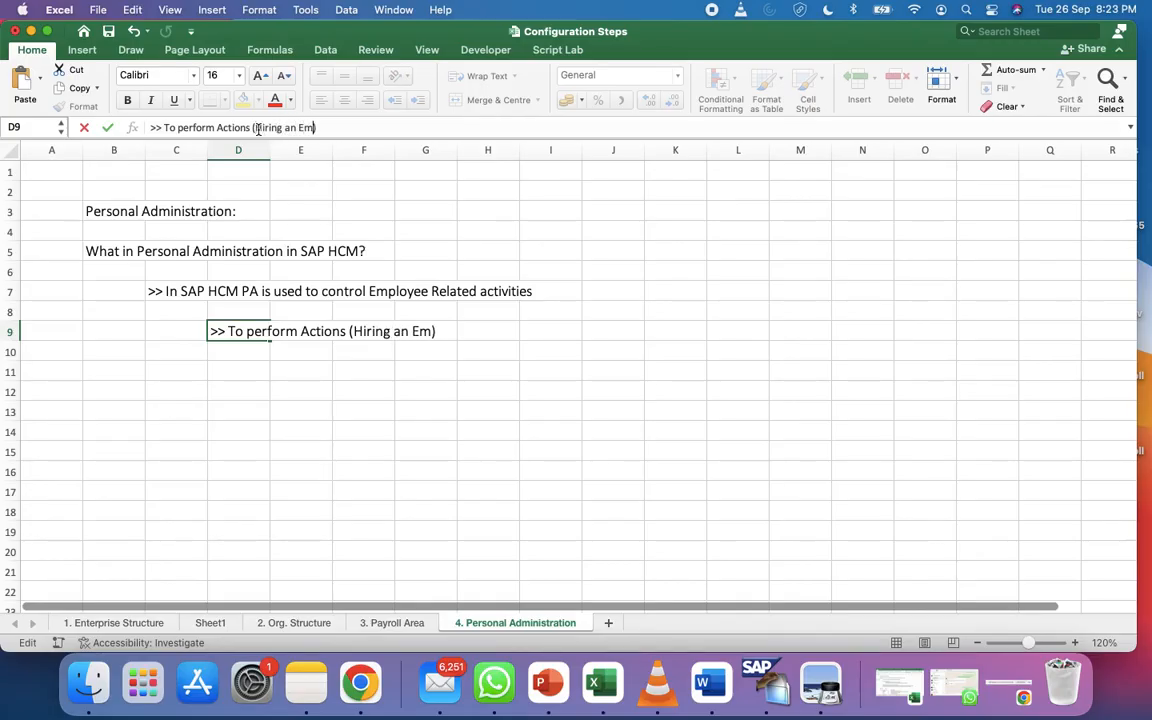
pyautogui.write('oyee')
pyautogui.press('BackSpace')
pyautogui.write(', Termi')
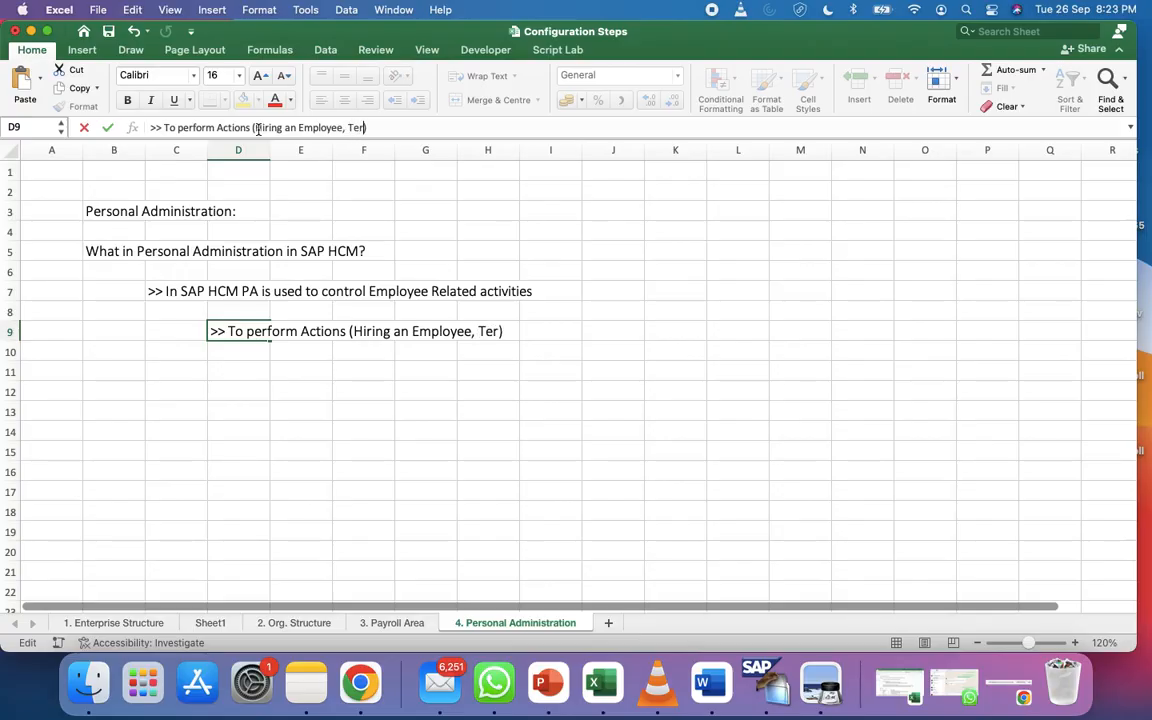
pyautogui.write('nating an Employee,')
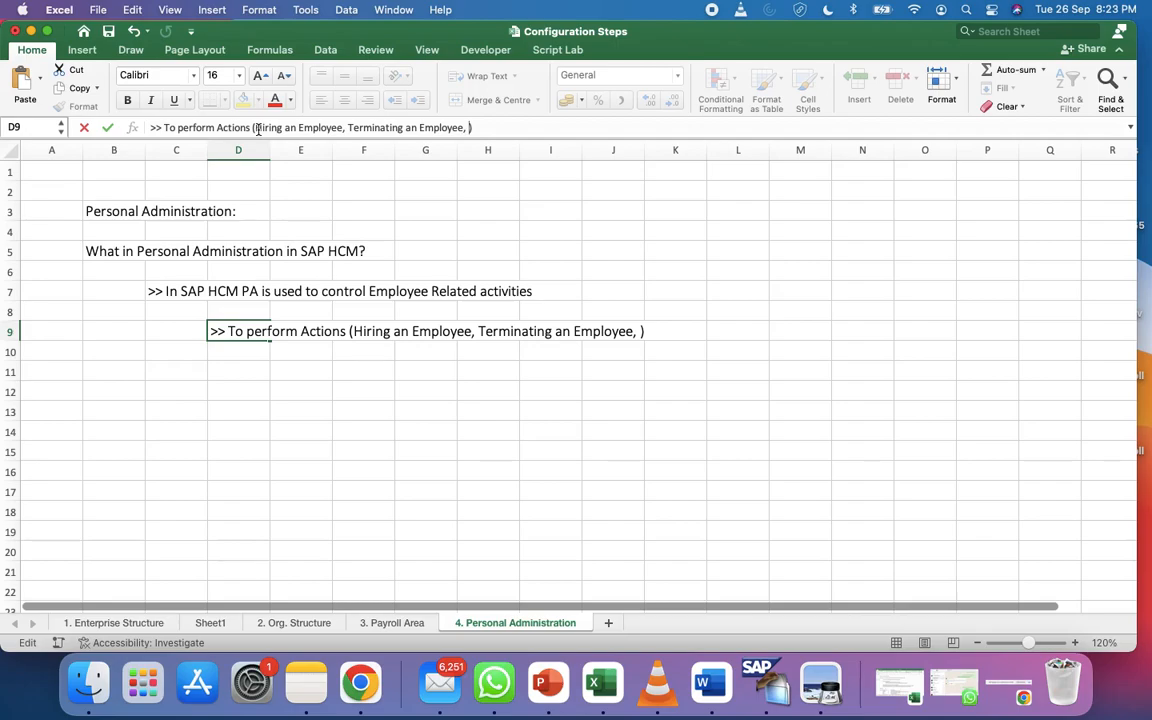
pyautogui.write('Retire')
pyautogui.write(' an ')
pyautogui.write('employee i')
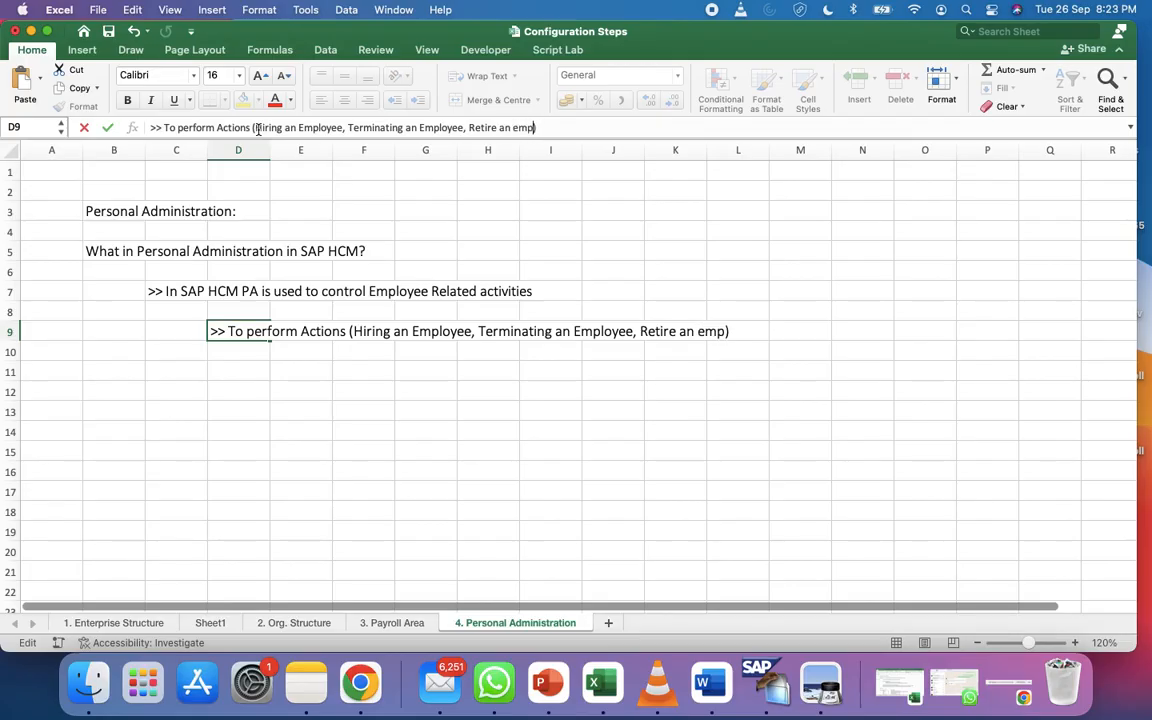
pyautogui.write('n the syst')
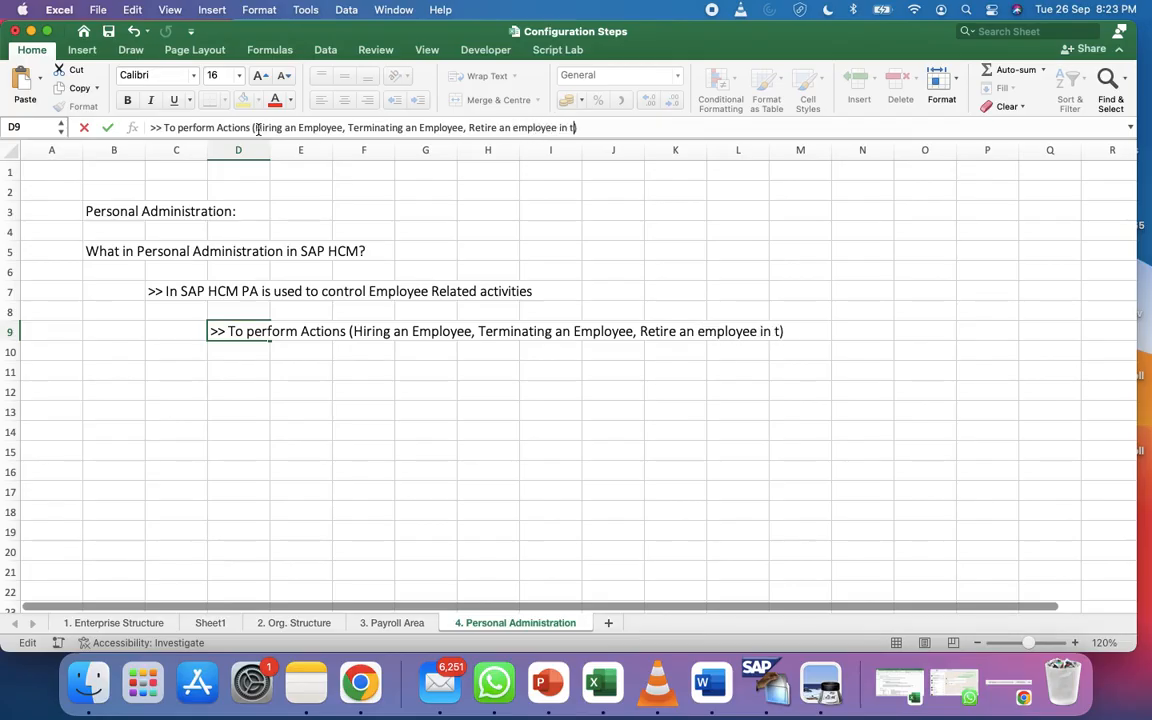
pyautogui.write('em.')
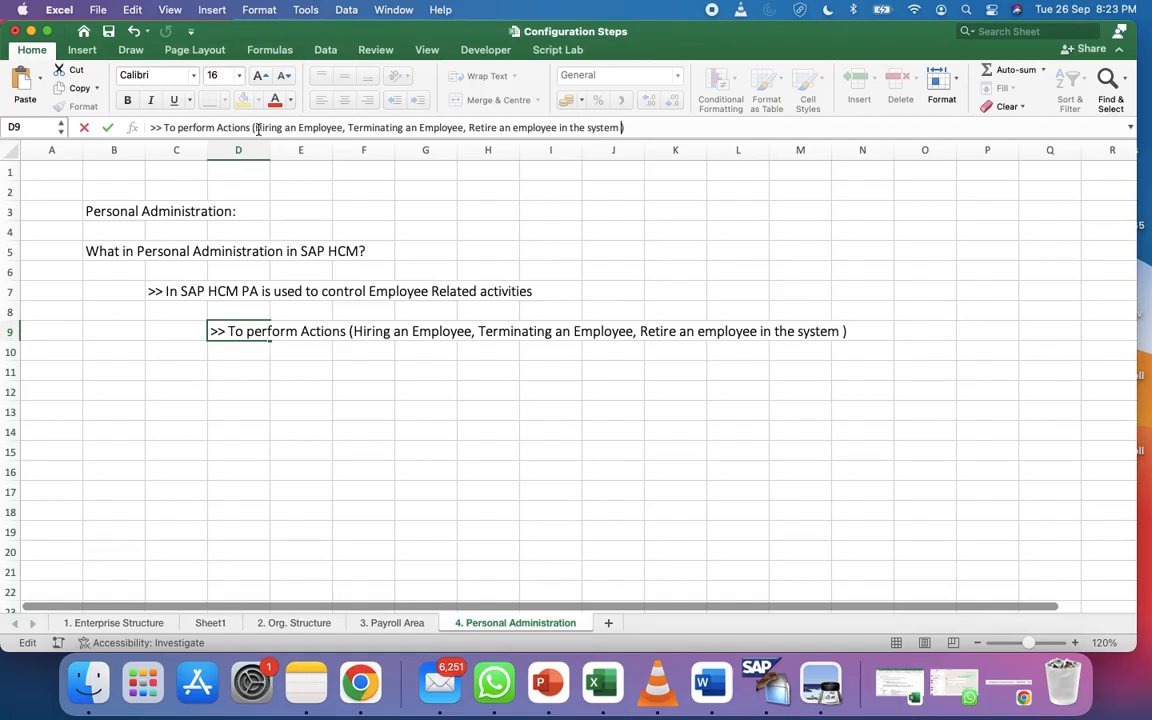
# Add the D10 note '>> To update Personal and Organizational Information of an Employee'
pyautogui.press('Return')
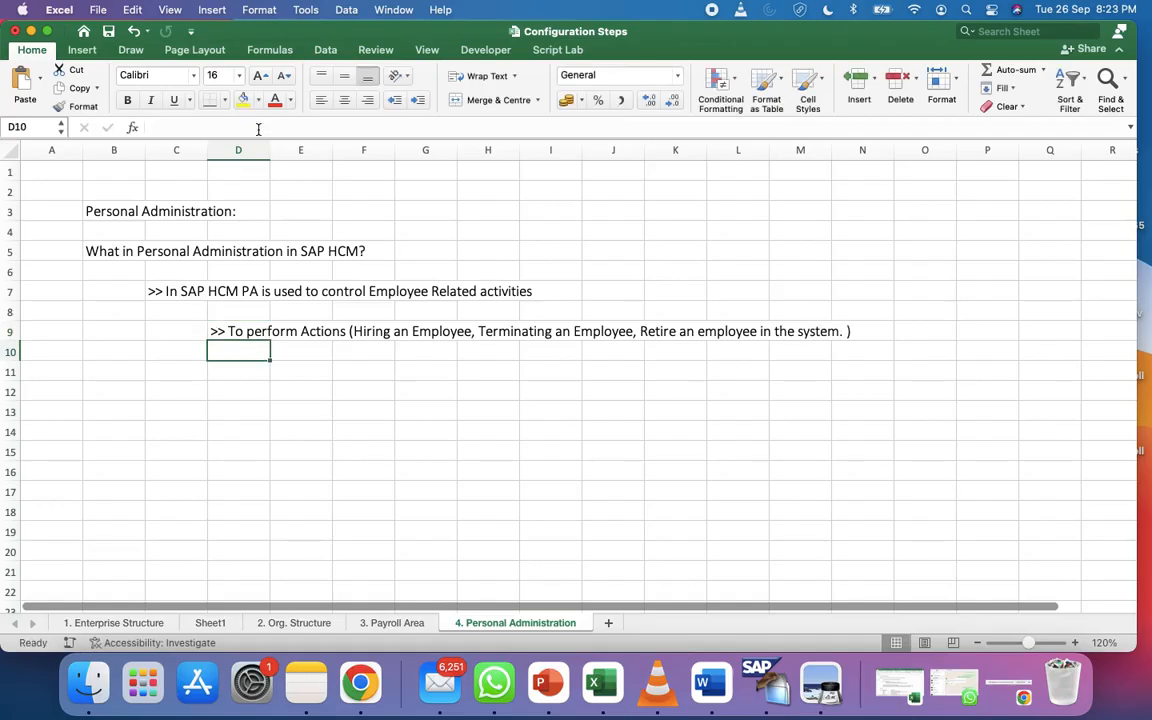
pyautogui.write('>>')
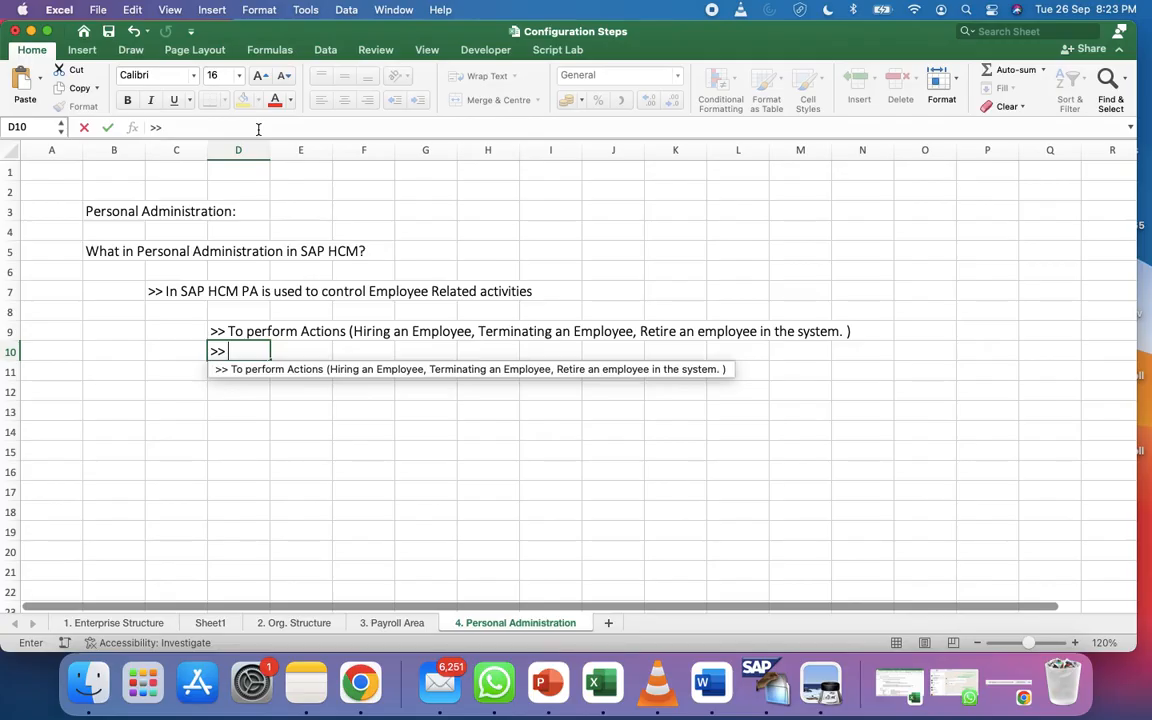
pyautogui.write(' To update Informations')
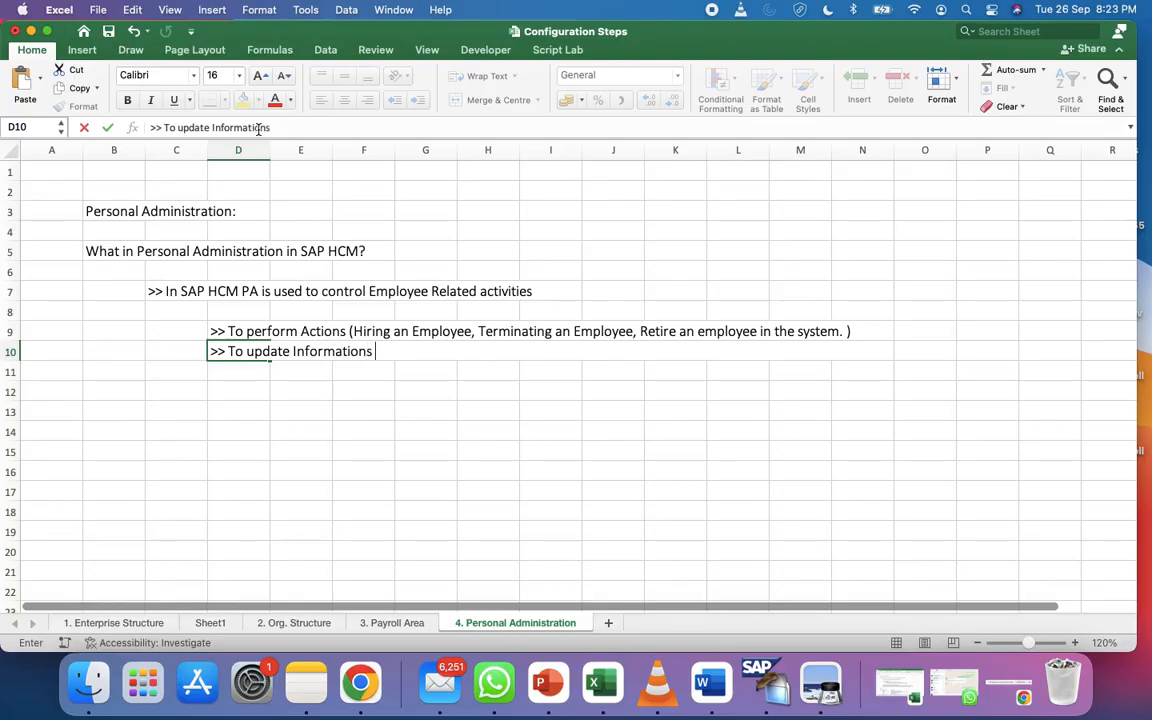
pyautogui.press('BackSpace')
pyautogui.press('BackSpace')
pyautogui.press('BackSpace')
pyautogui.press('BackSpace')
pyautogui.press('BackSpace')
pyautogui.press('BackSpace')
pyautogui.press('BackSpace')
pyautogui.press('BackSpace')
pyautogui.press('BackSpace')
pyautogui.press('BackSpace')
pyautogui.press('BackSpace')
pyautogui.write('Personal')
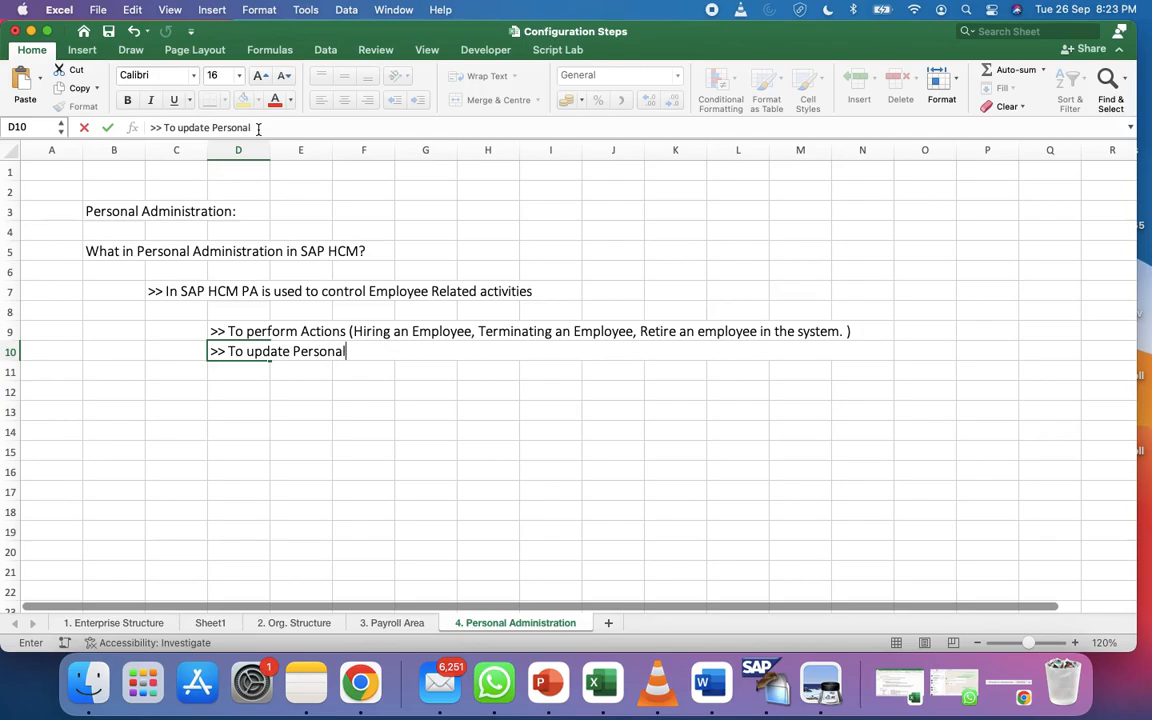
pyautogui.write(' and Organization')
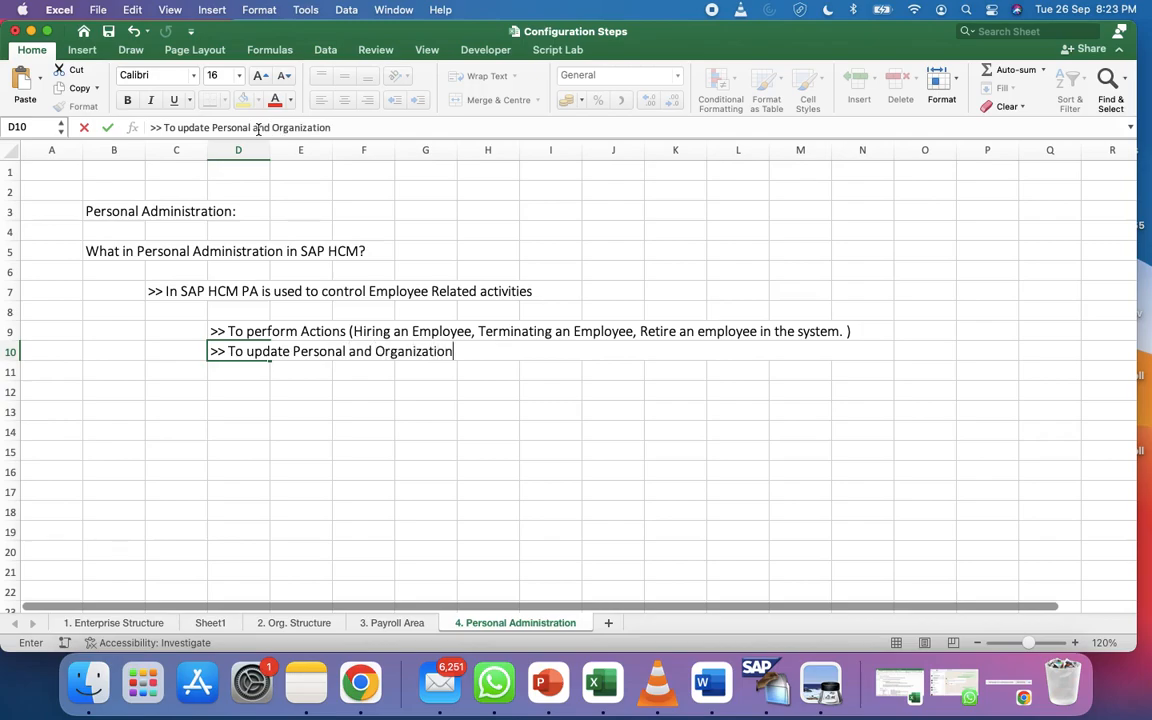
pyautogui.write('al Information of an Employee')
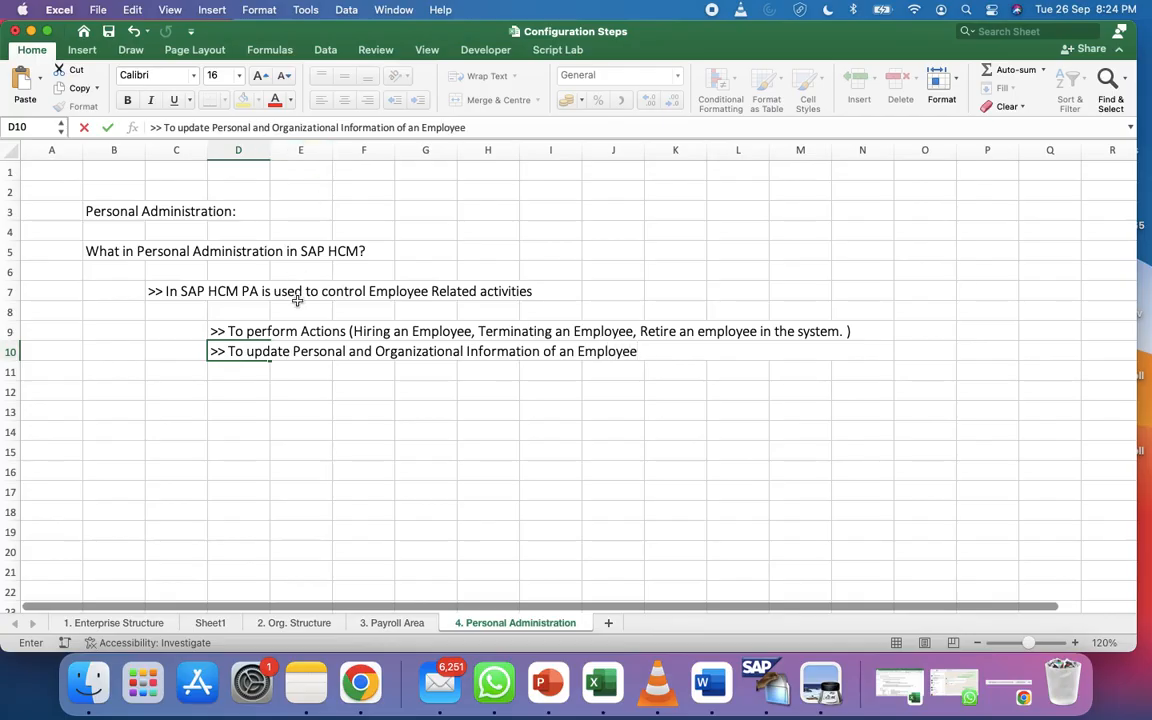
pyautogui.click(252, 333)
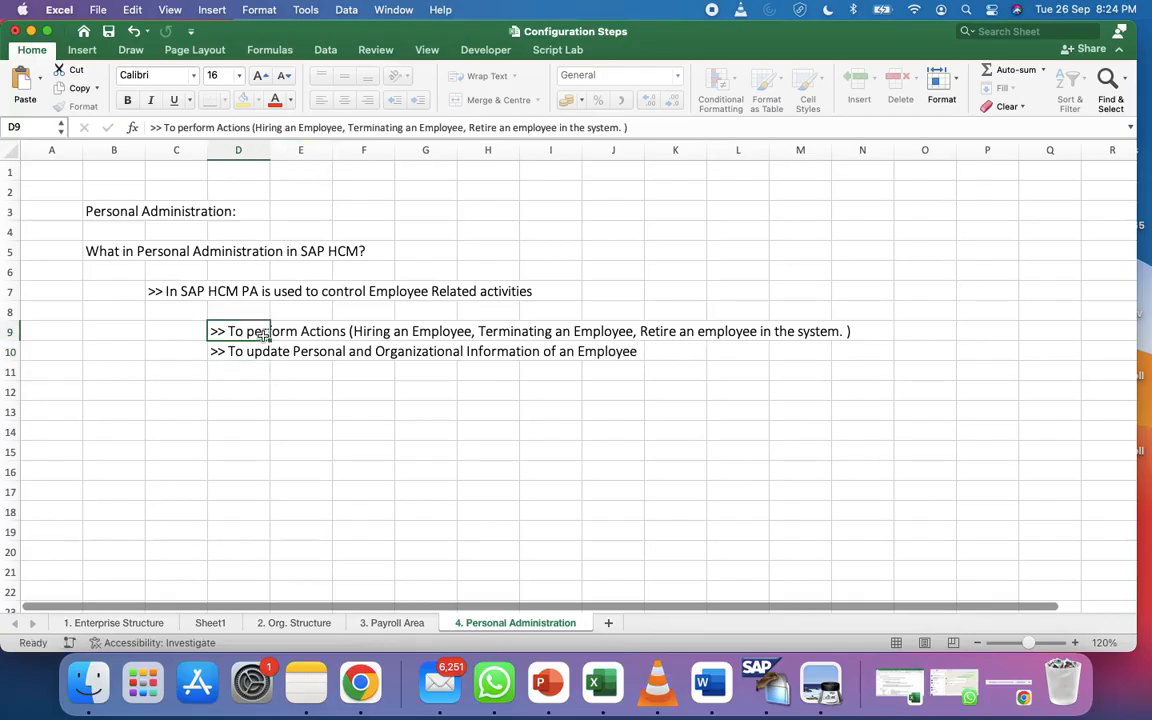
# Label the Actions row with 'TCODE: PA40' in O9
pyautogui.click(944, 328)
pyautogui.write('TCODE')
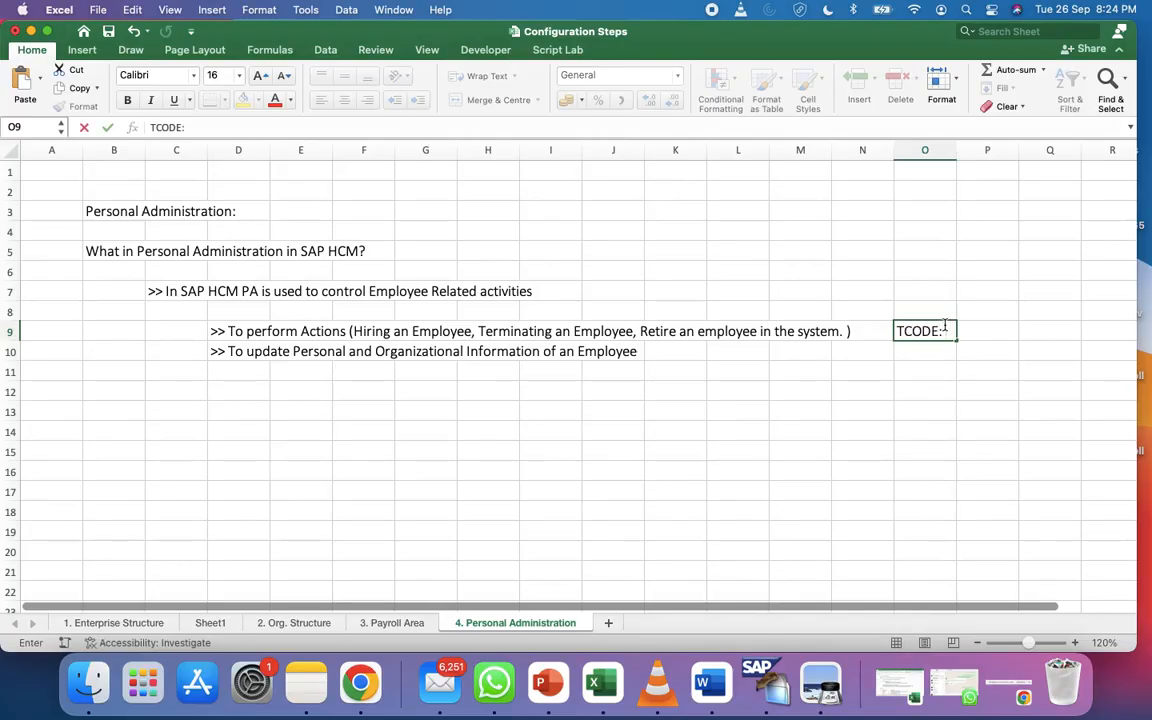
pyautogui.write(': PA40')
pyautogui.click(731, 365)
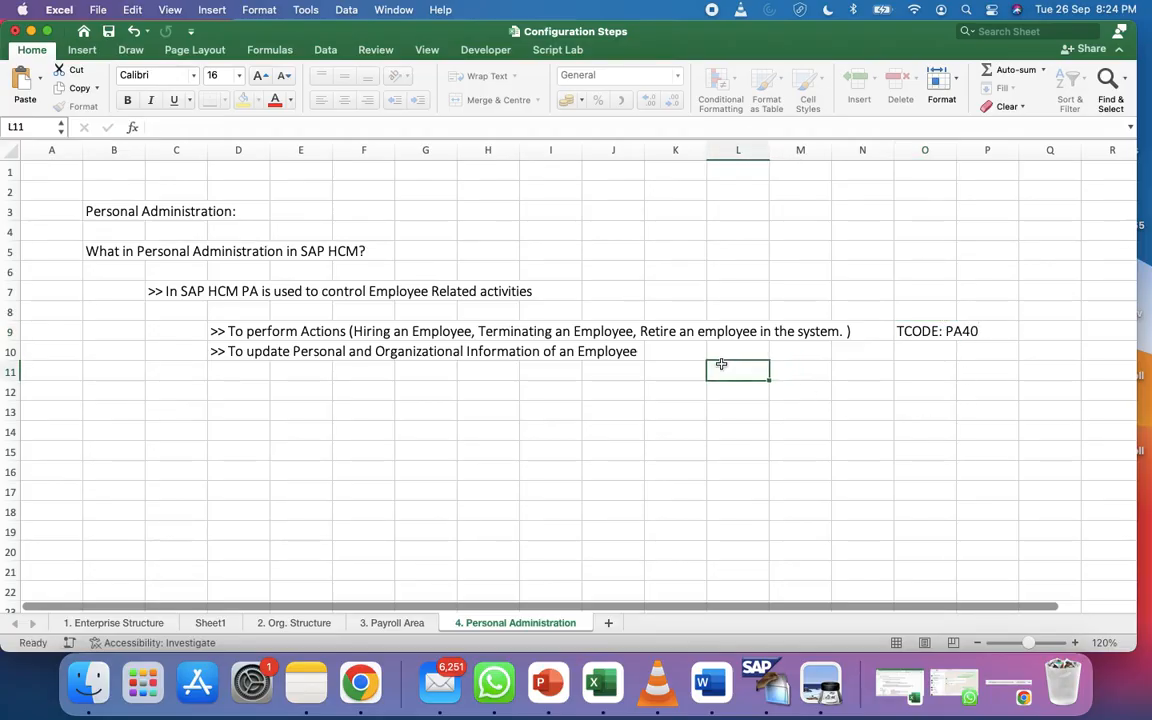
pyautogui.click(420, 356)
# Draw a black 2¼ pt line under 'Personal and Organizational Information' in the D10 note
pyautogui.click(250, 352)
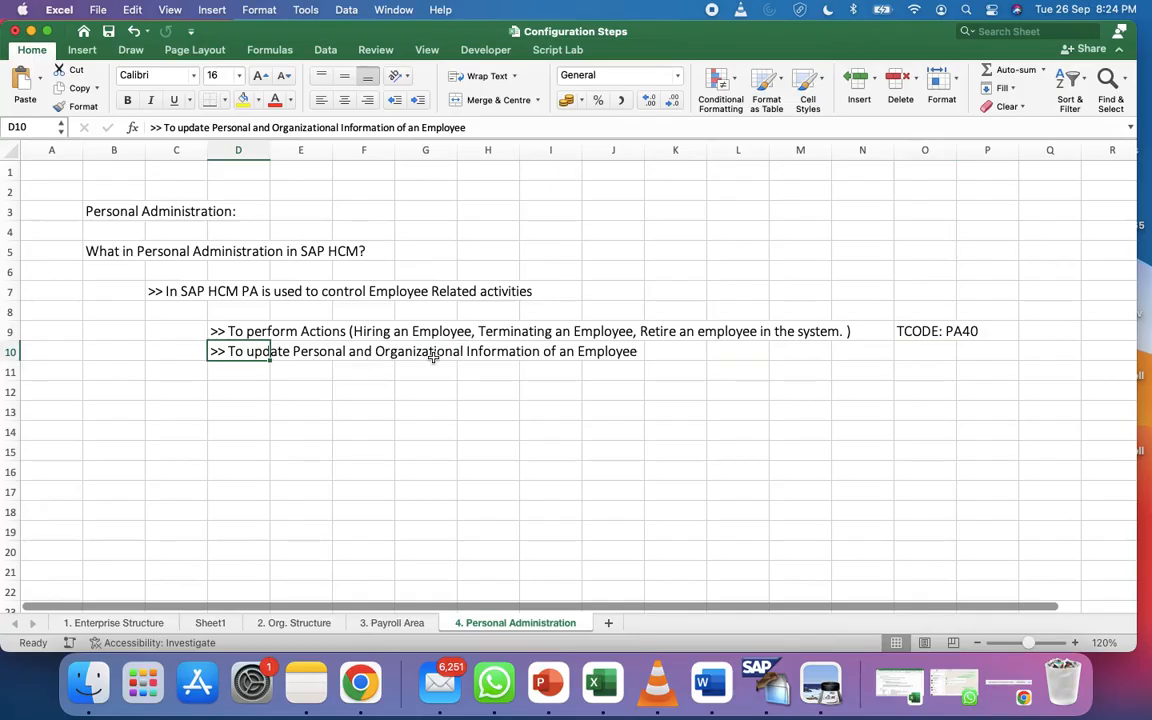
pyautogui.click(499, 357)
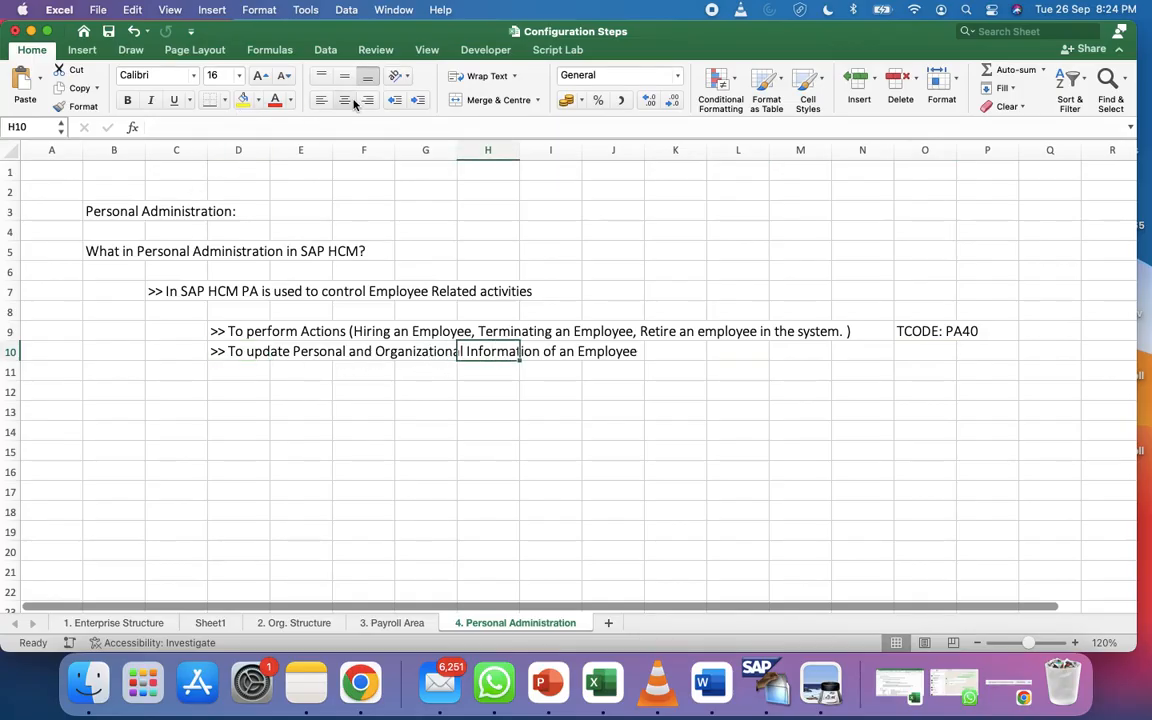
pyautogui.click(84, 51)
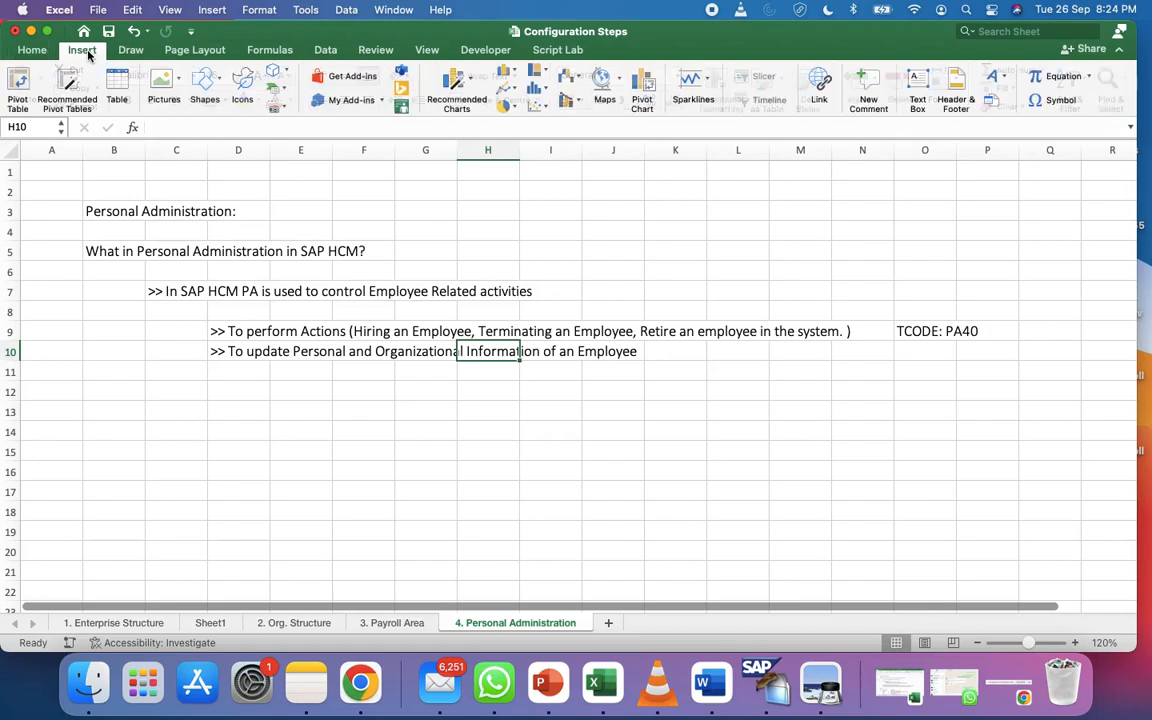
pyautogui.click(208, 82)
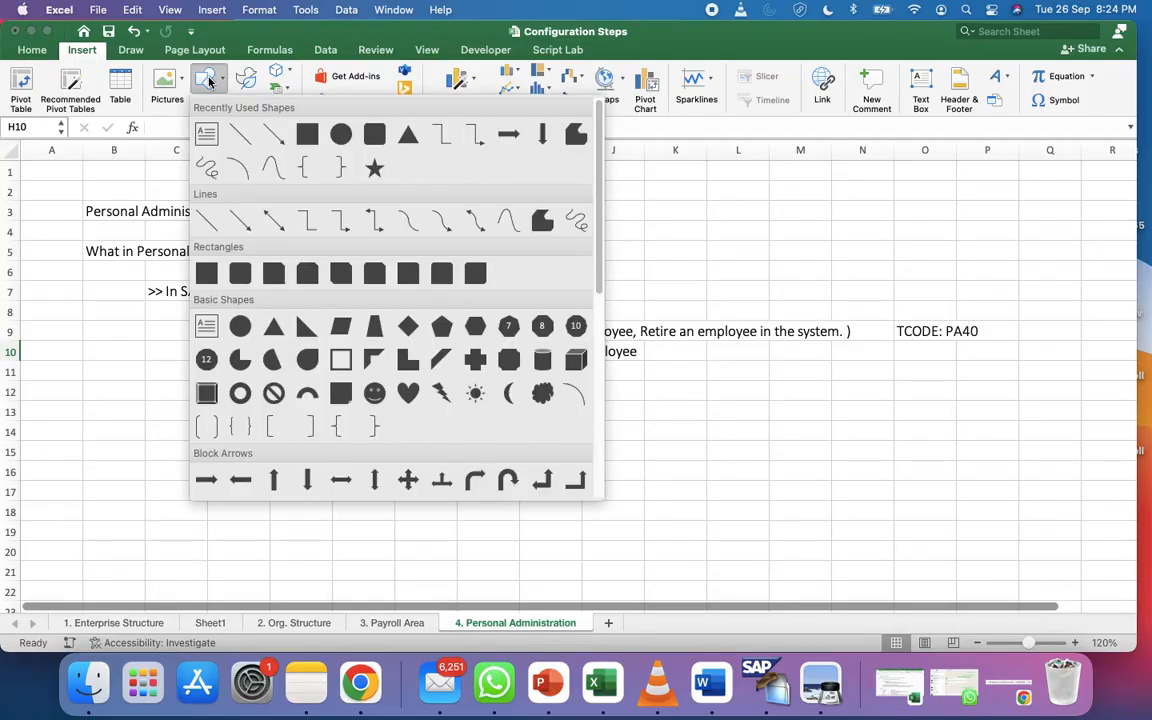
pyautogui.click(245, 137)
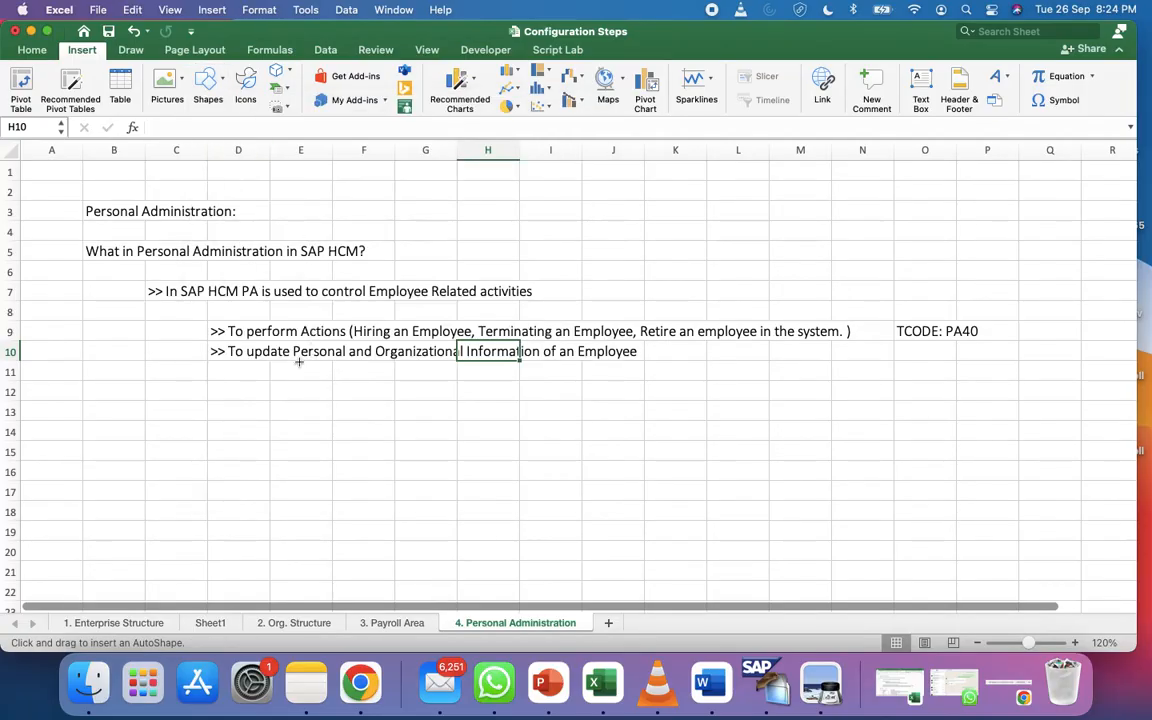
pyautogui.moveTo(294, 360); pyautogui.dragTo(542, 360)
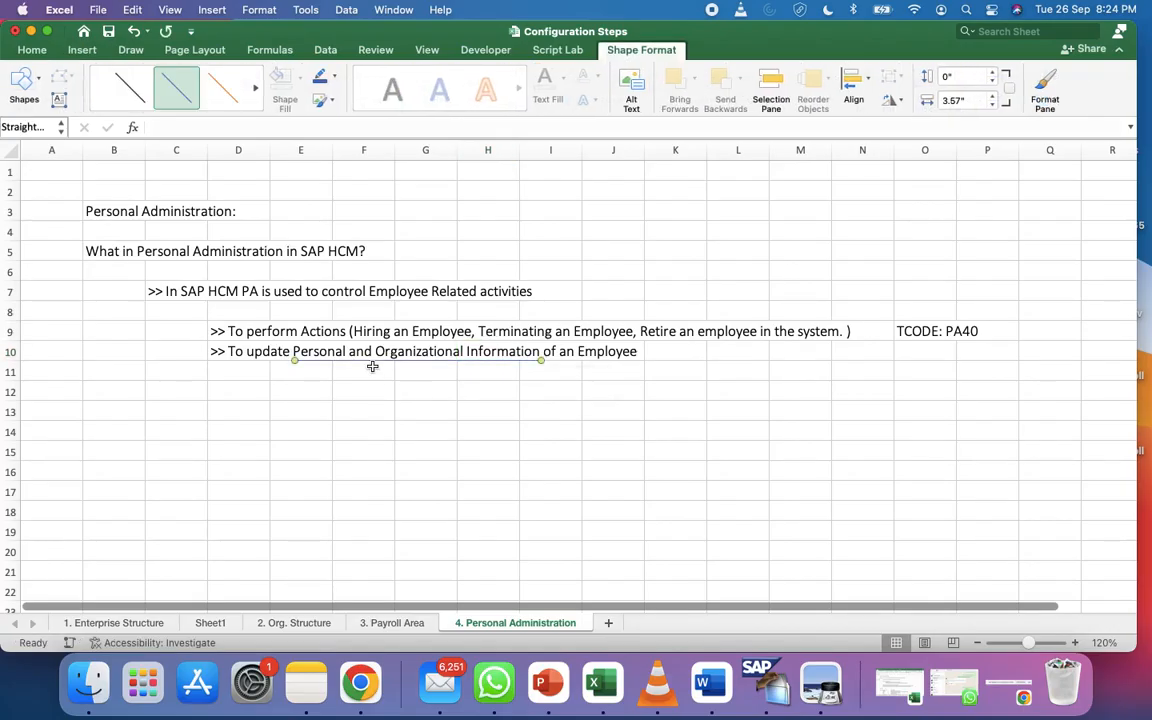
pyautogui.click(337, 79)
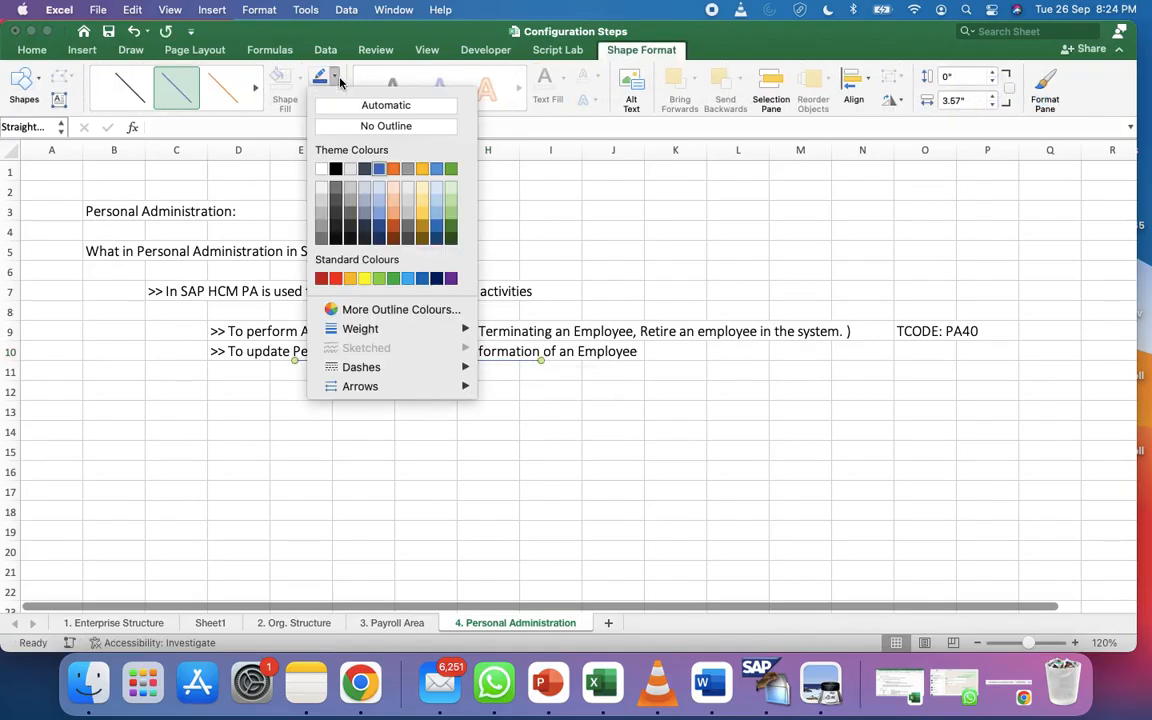
pyautogui.click(336, 169)
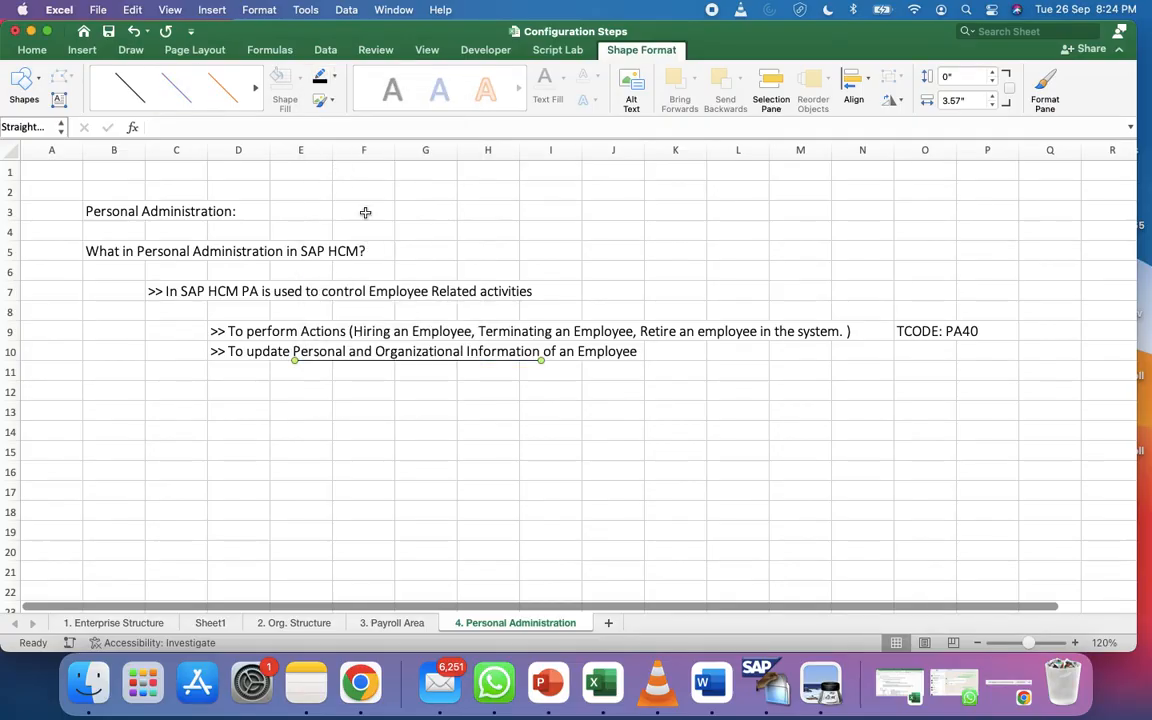
pyautogui.click(337, 86)
pyautogui.moveTo(445, 329)
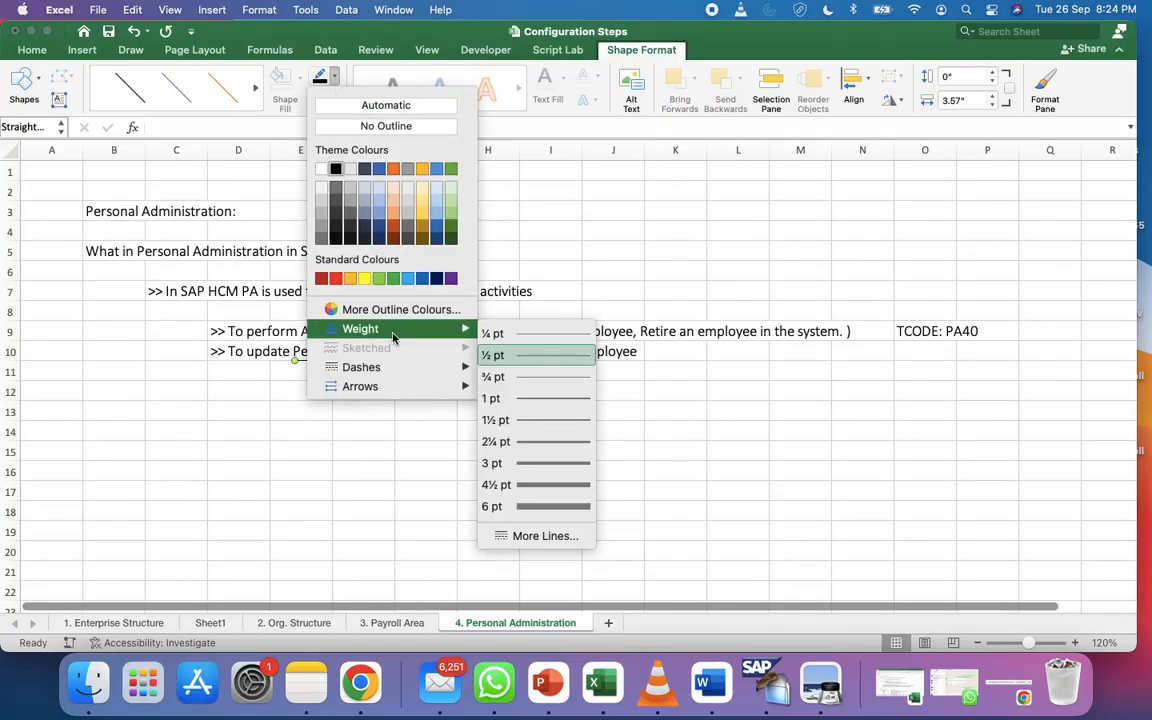
pyautogui.click(560, 441)
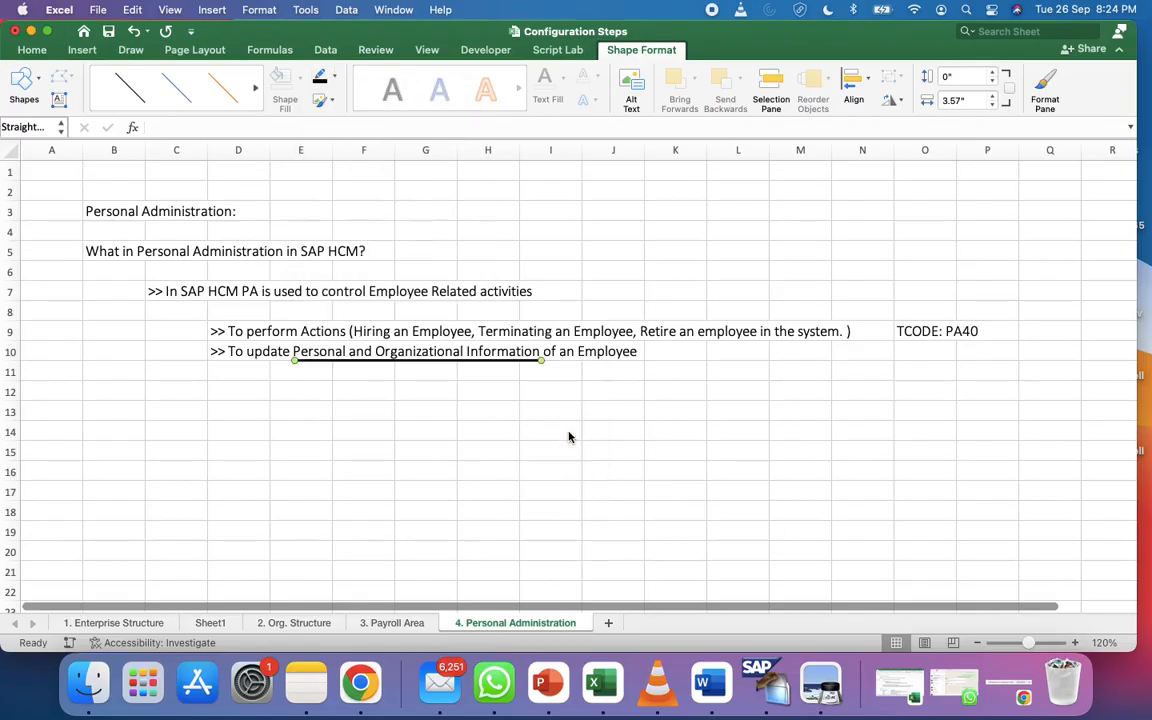
pyautogui.click(400, 395)
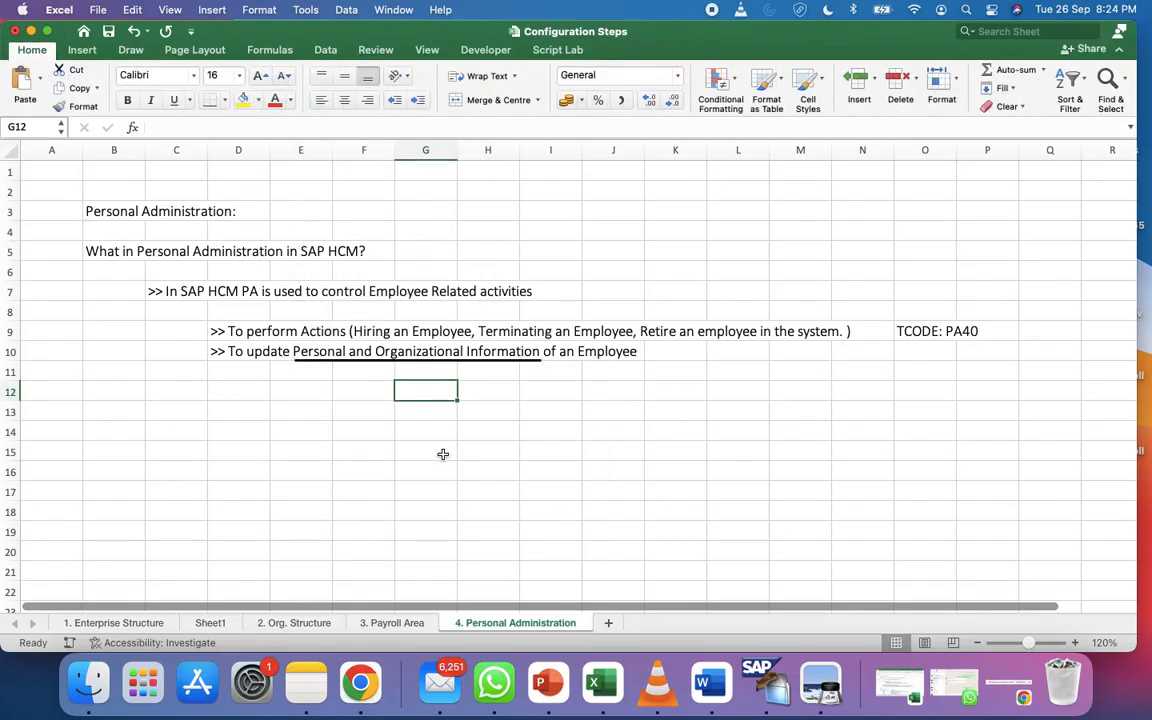
# Admit the waiting participant into the Google Meet call and return to Excel
pyautogui.click(360, 683)
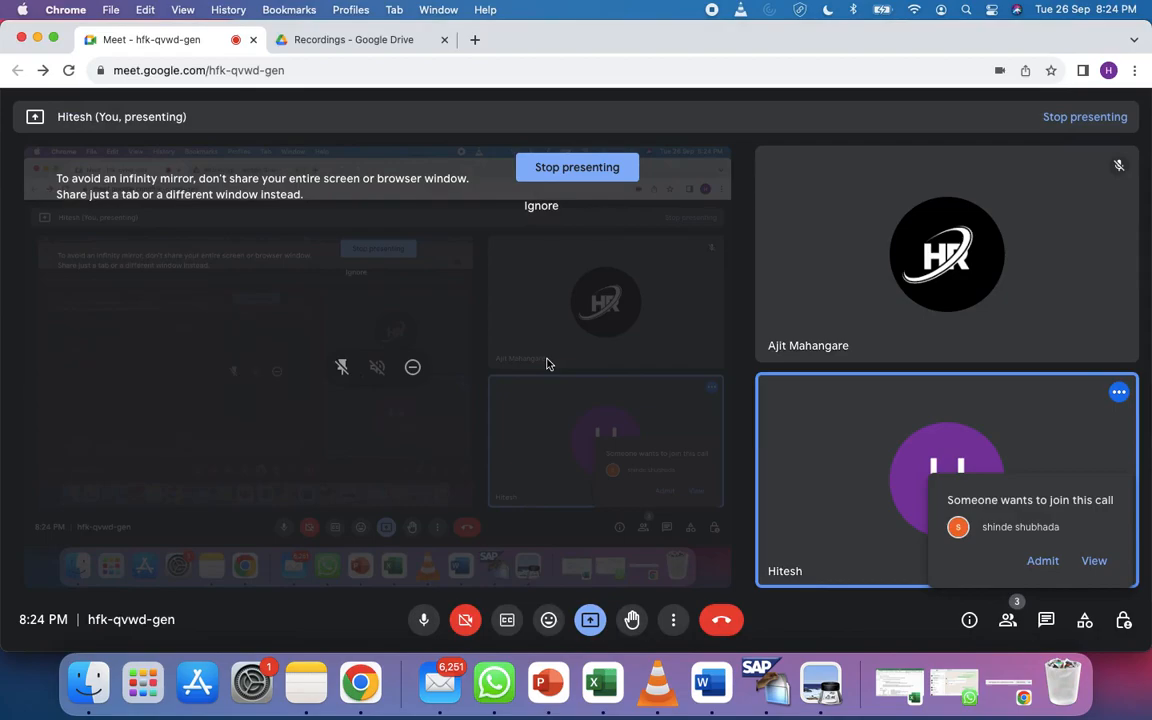
pyautogui.click(1042, 560)
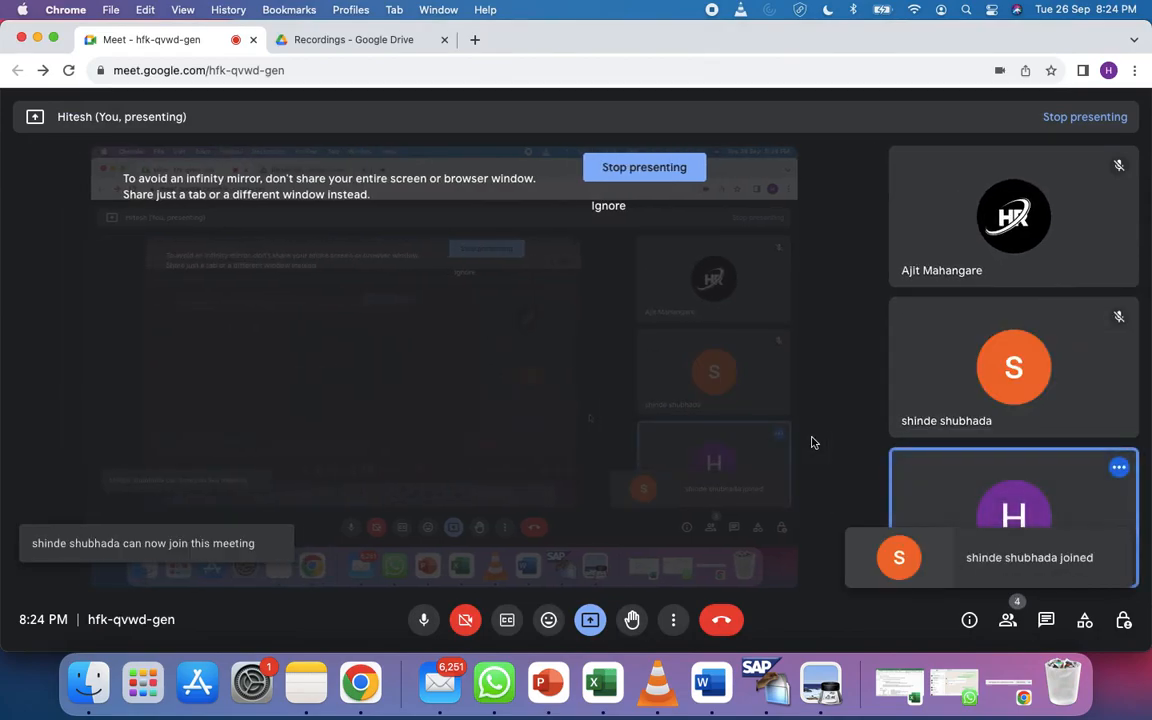
pyautogui.press('super+Tab')
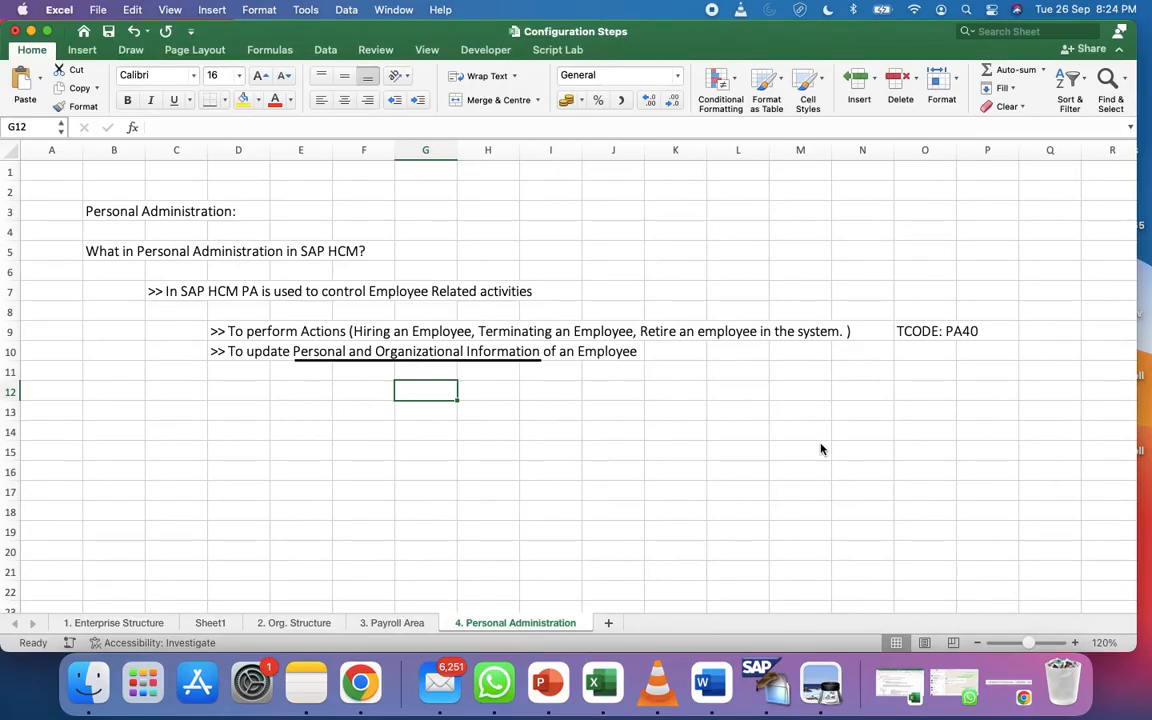
pyautogui.press('super+Tab')
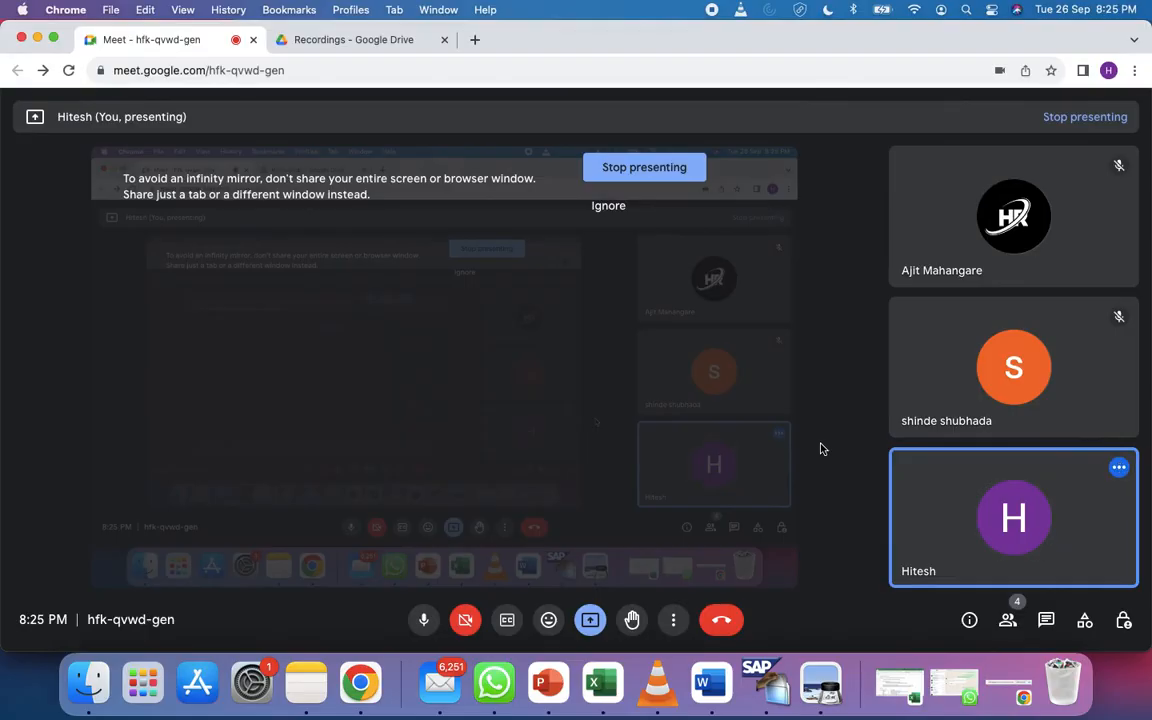
pyautogui.press('super+Tab')
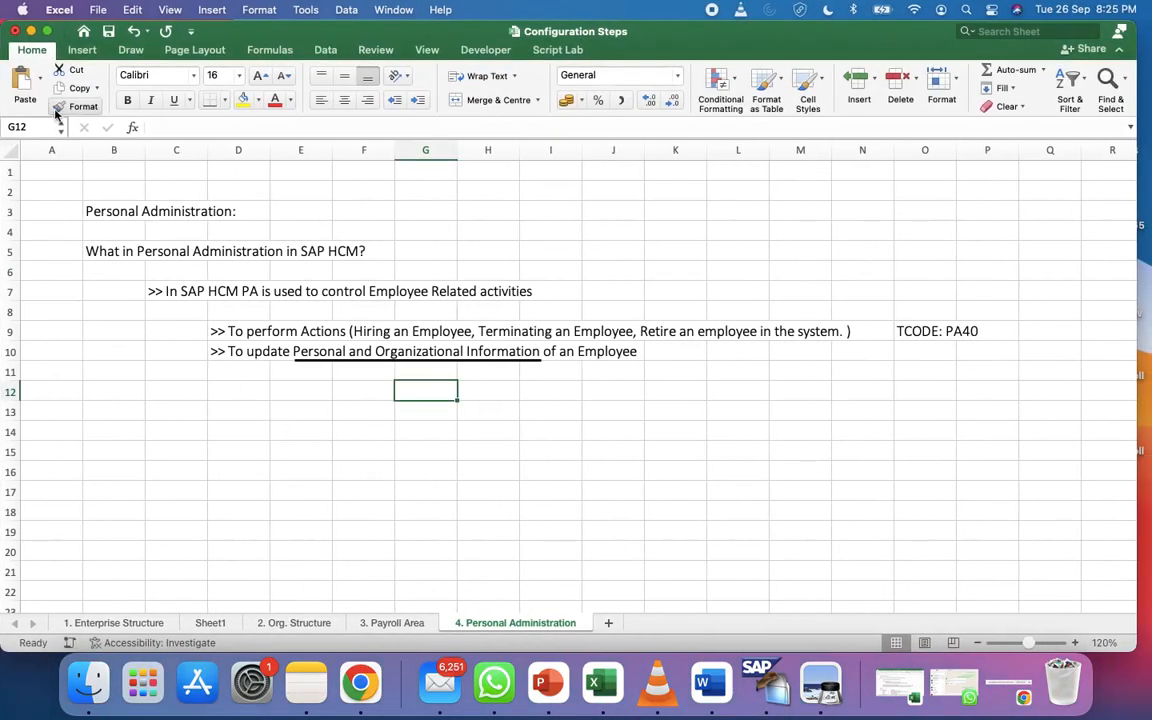
pyautogui.click(112, 212)
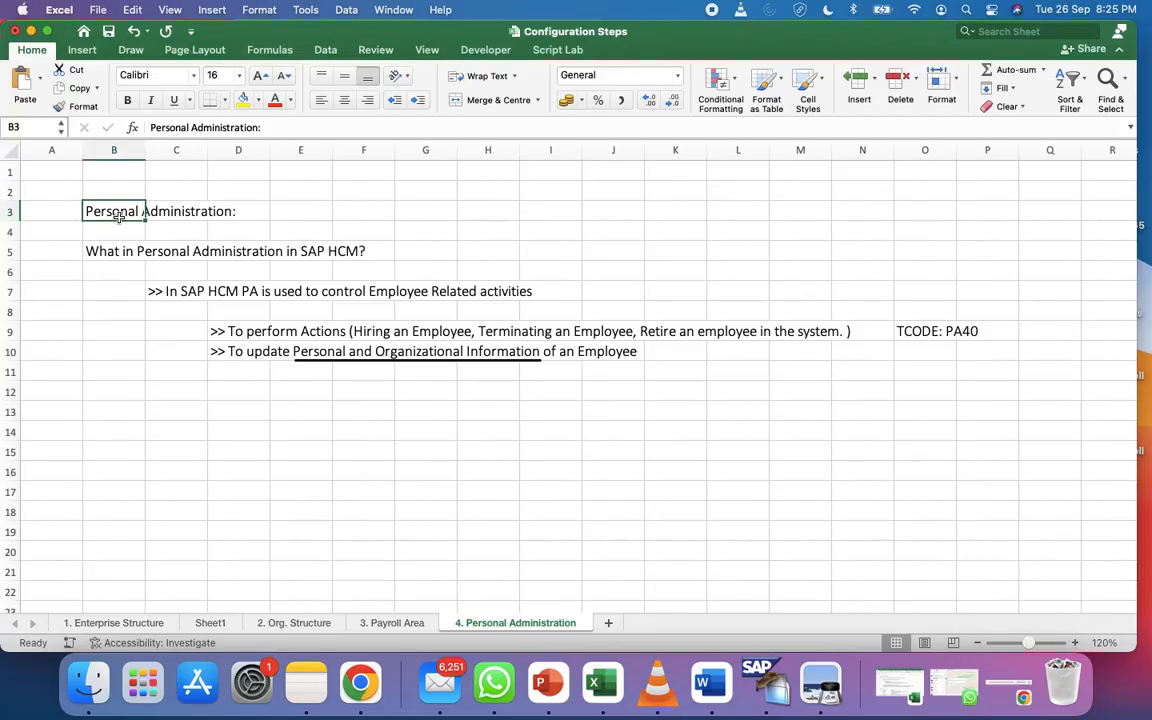
pyautogui.click(396, 623)
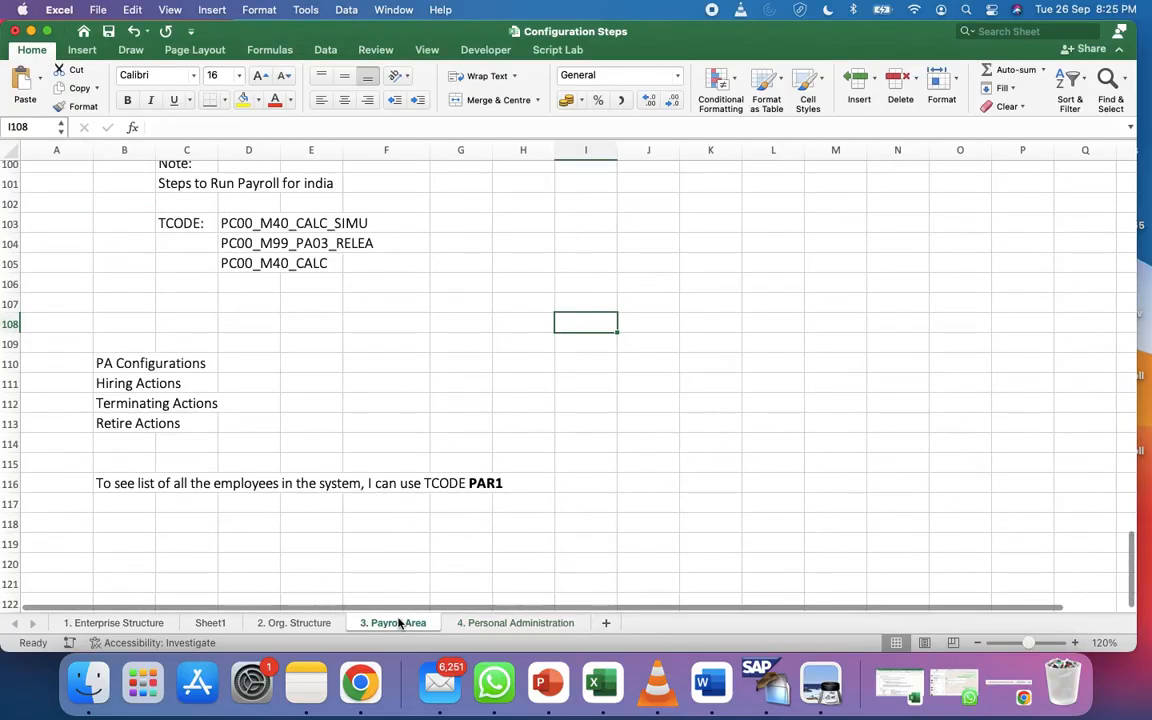
pyautogui.click(484, 624)
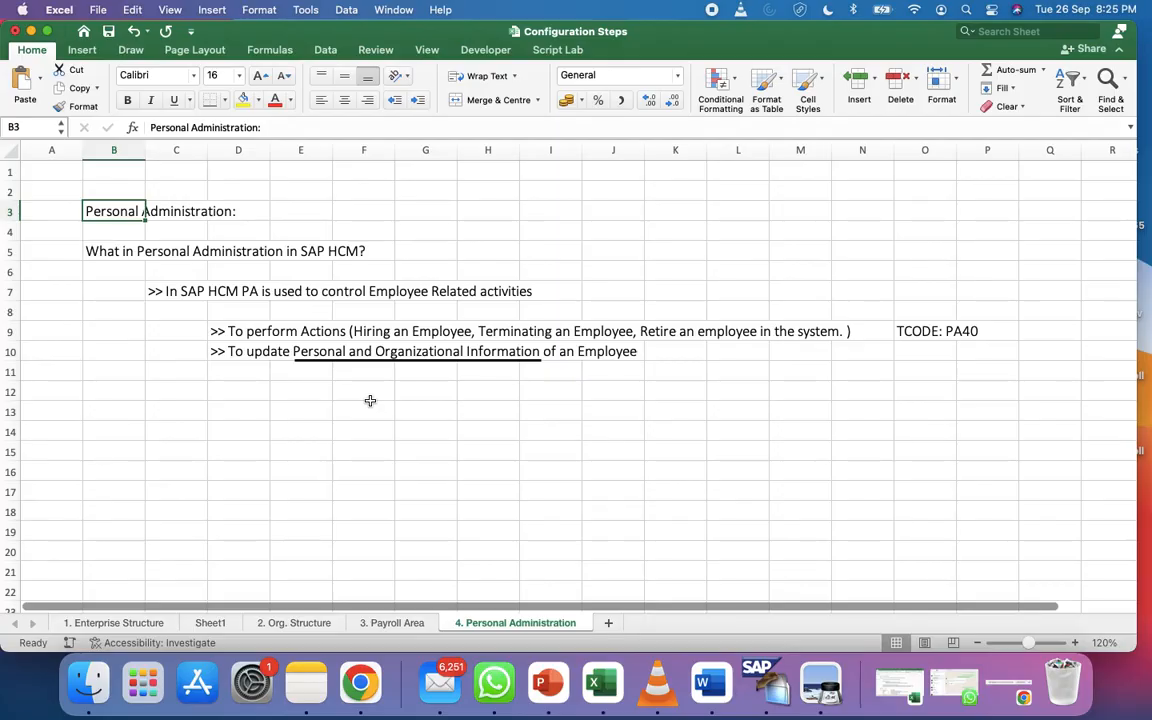
pyautogui.click(243, 349)
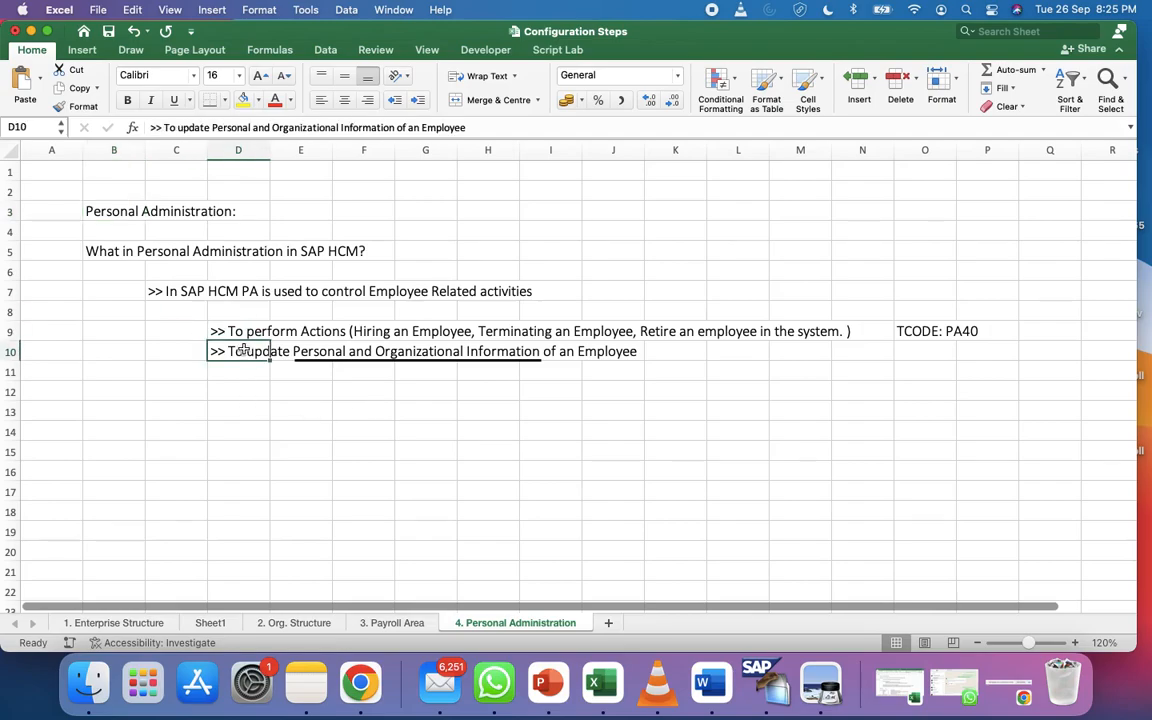
pyautogui.press('Right')
pyautogui.press('Right')
pyautogui.press('Right')
pyautogui.press('Right')
pyautogui.press('Right')
pyautogui.press('Right')
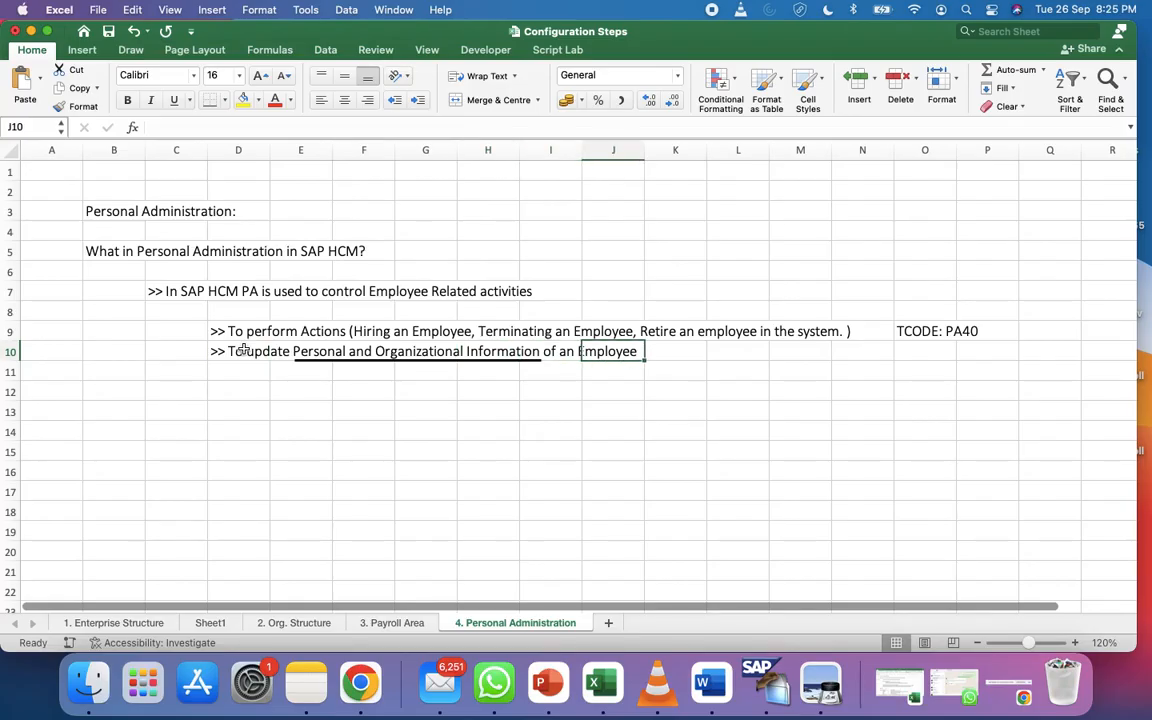
pyautogui.click(609, 364)
pyautogui.click(607, 348)
# Draw a 2¼ pt diagonal line from the underlined D10 phrase down to cell H14
pyautogui.click(87, 53)
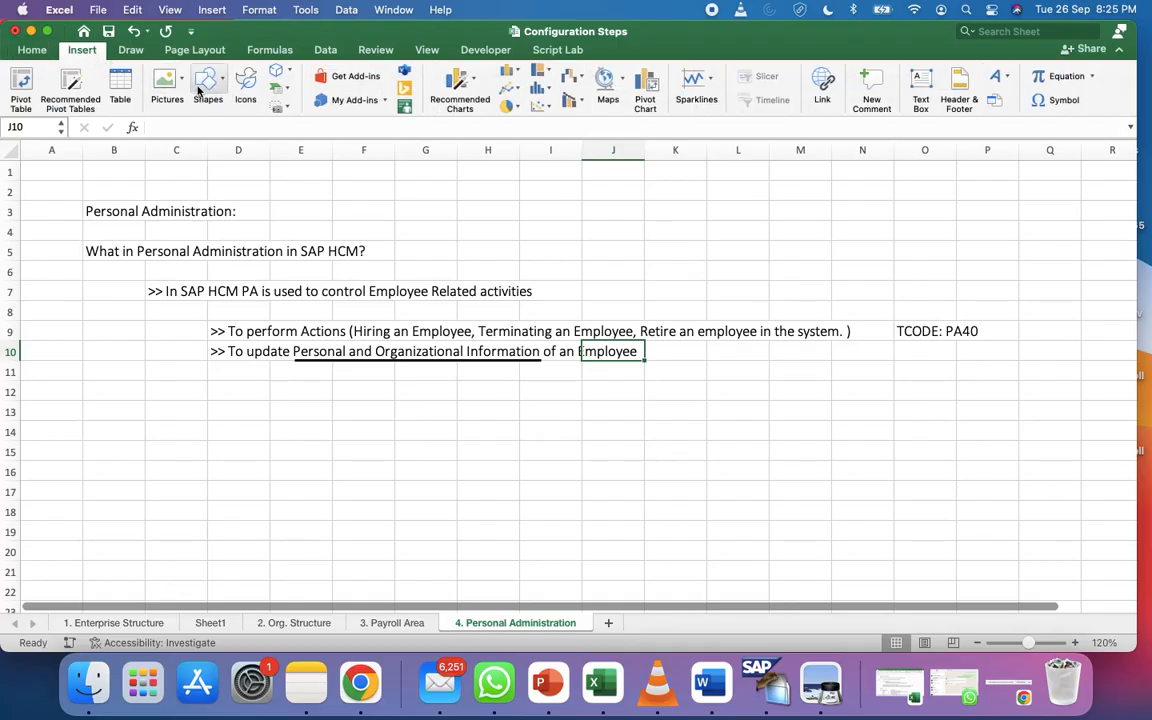
pyautogui.click(200, 84)
pyautogui.click(246, 124)
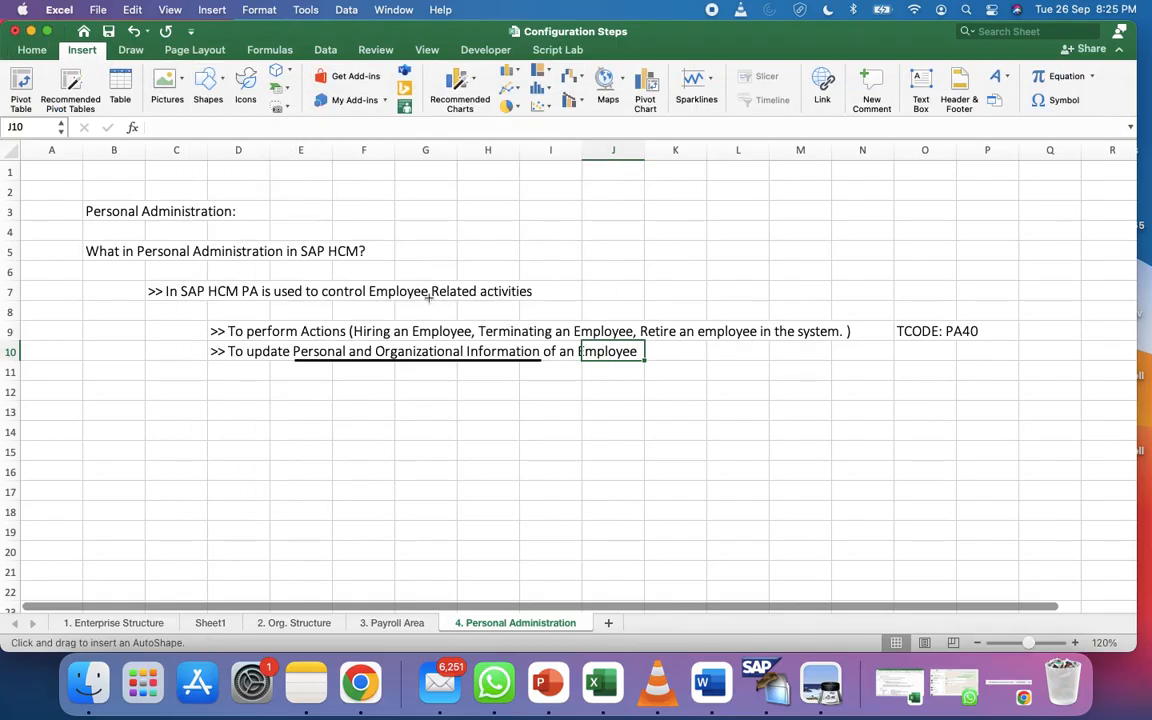
pyautogui.moveTo(406, 362); pyautogui.dragTo(460, 420)
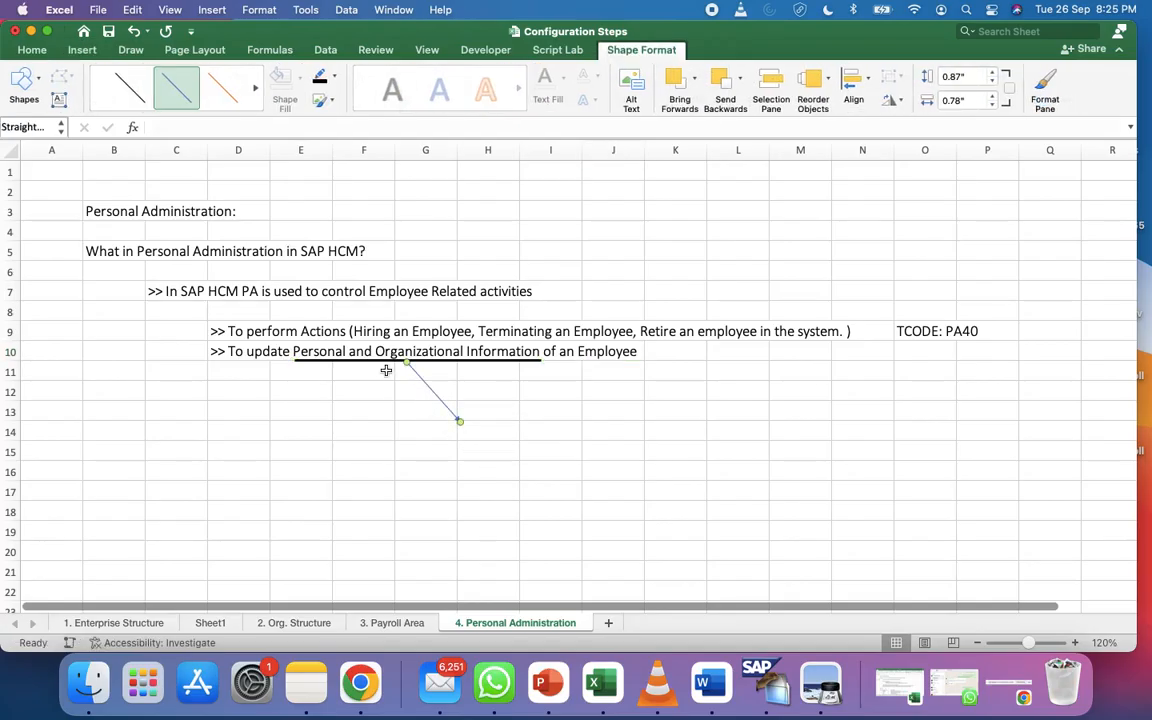
pyautogui.click(334, 77)
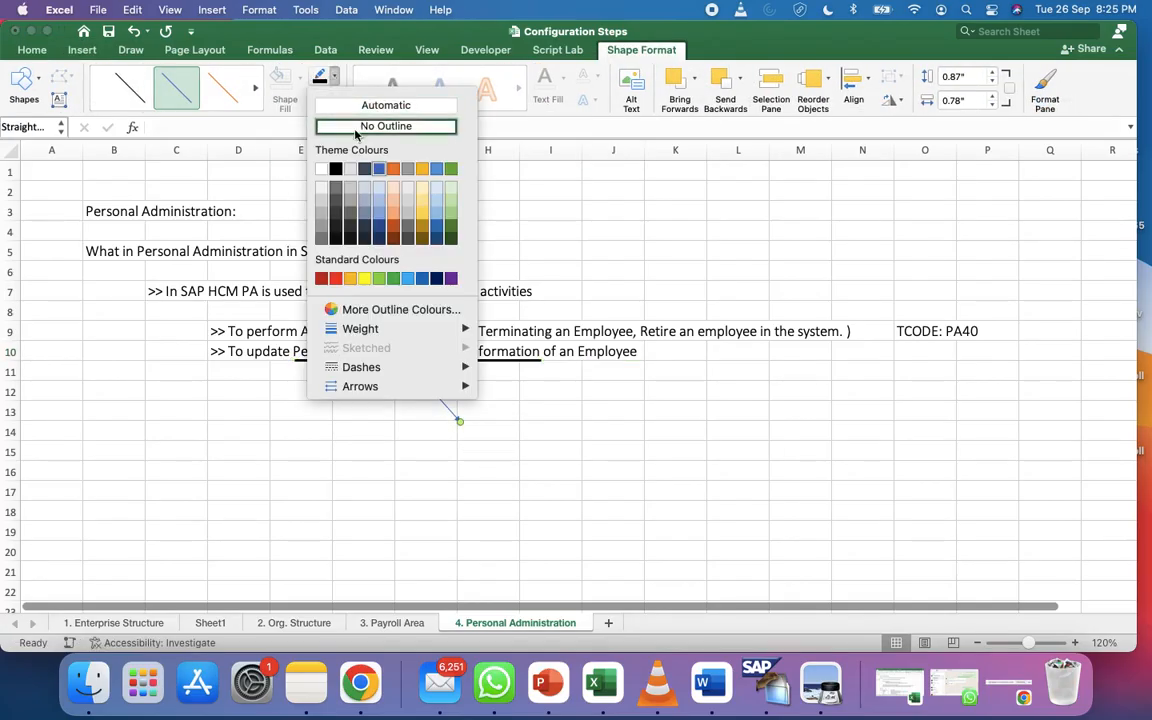
pyautogui.moveTo(455, 329)
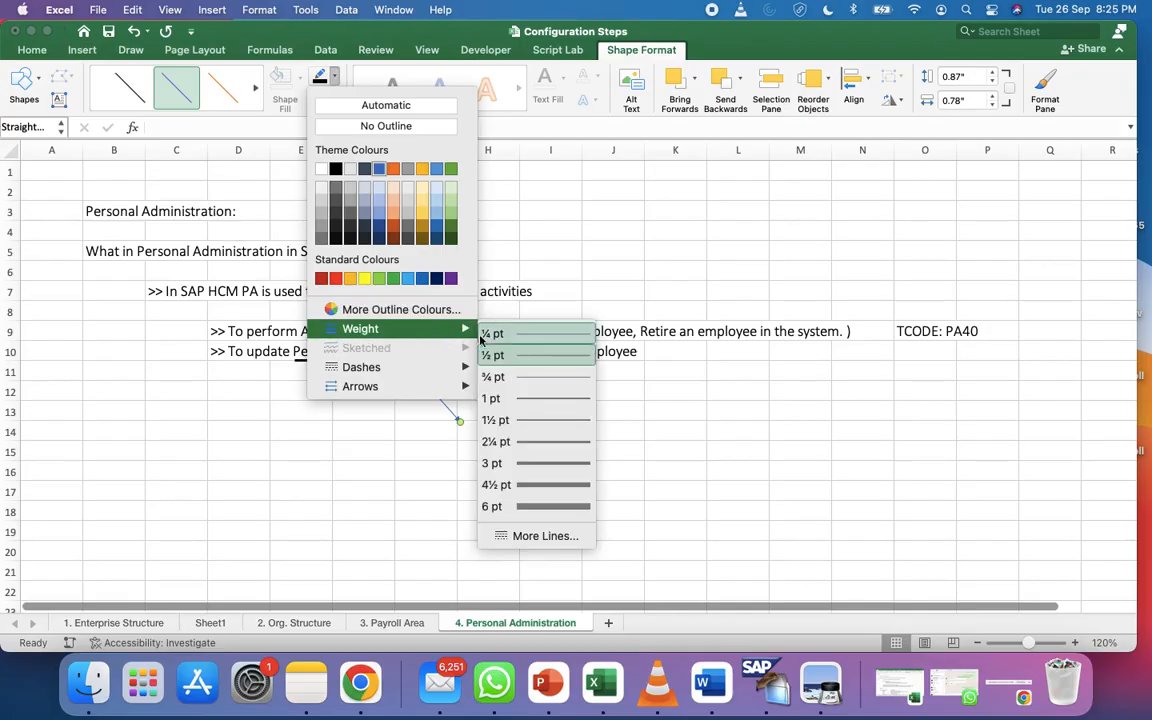
pyautogui.click(588, 443)
pyautogui.click(480, 436)
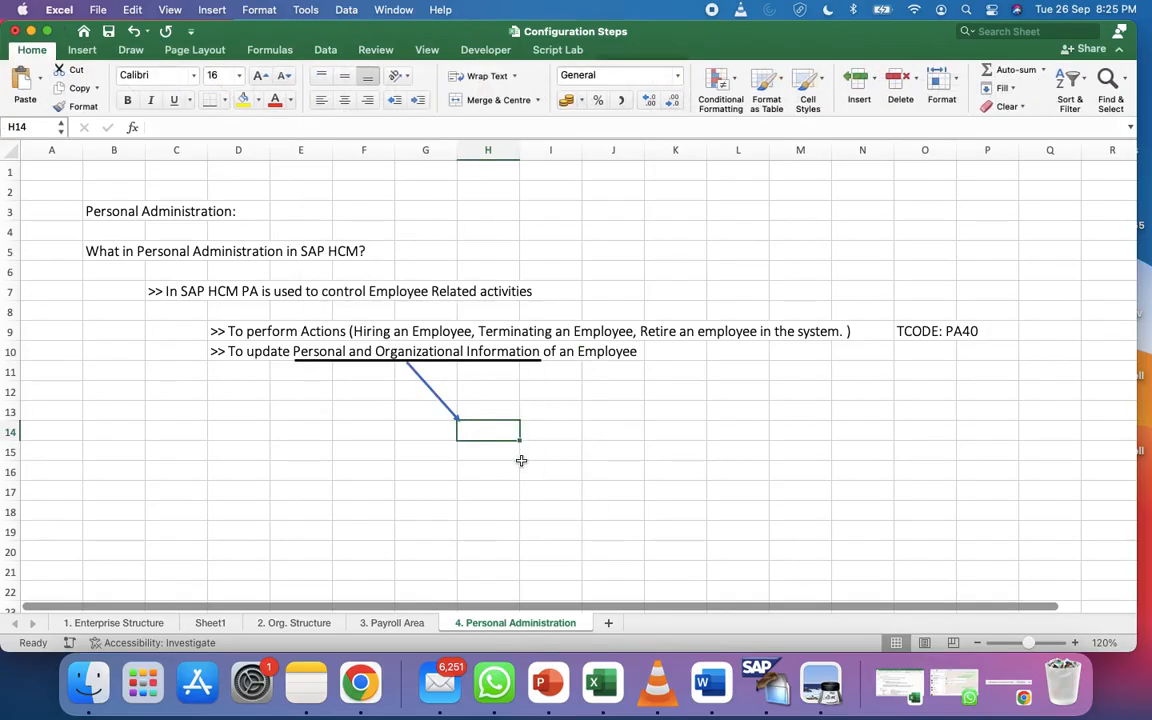
# Enter 'Infotype' in H14 and make the word bold
pyautogui.write('Infotype')
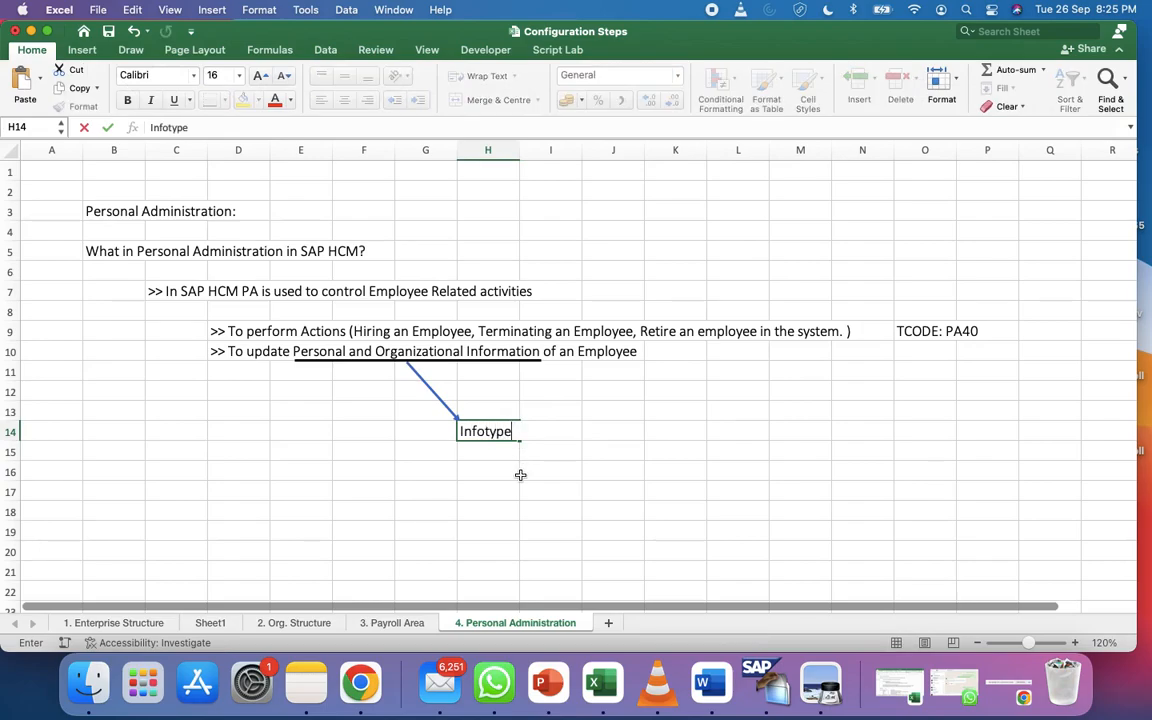
pyautogui.click(519, 470)
pyautogui.click(485, 431)
pyautogui.doubleClick(168, 127)
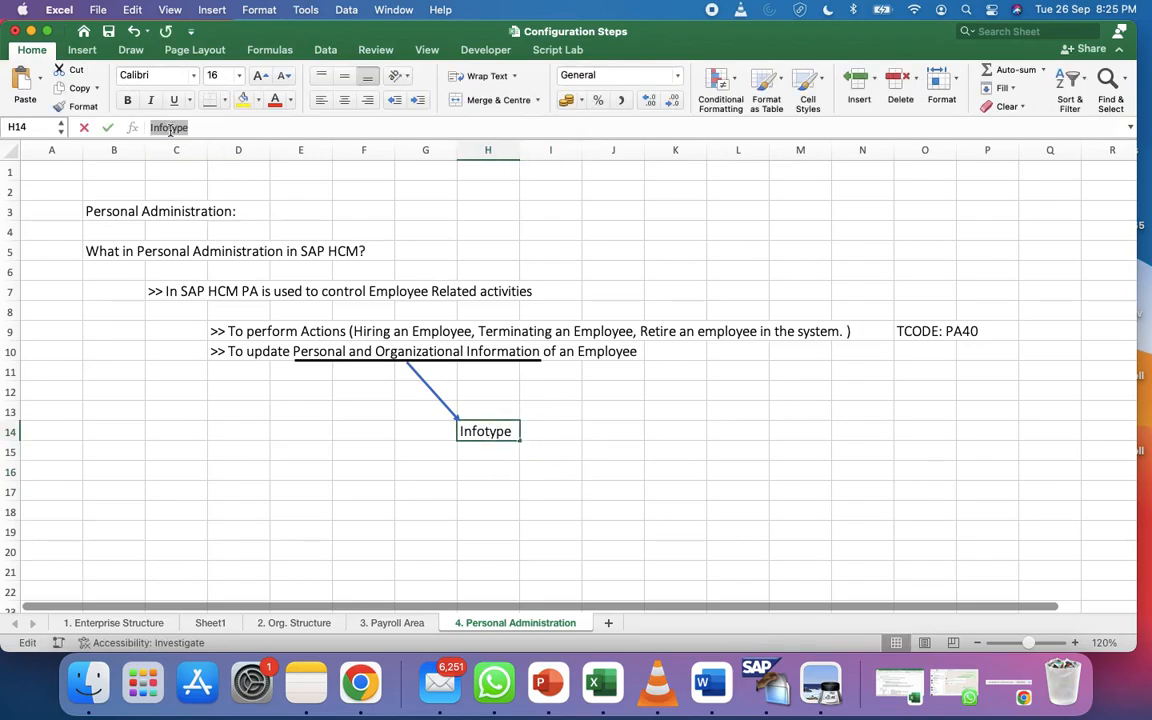
pyautogui.hotkey('ctrl', 'b')
pyautogui.click(373, 563)
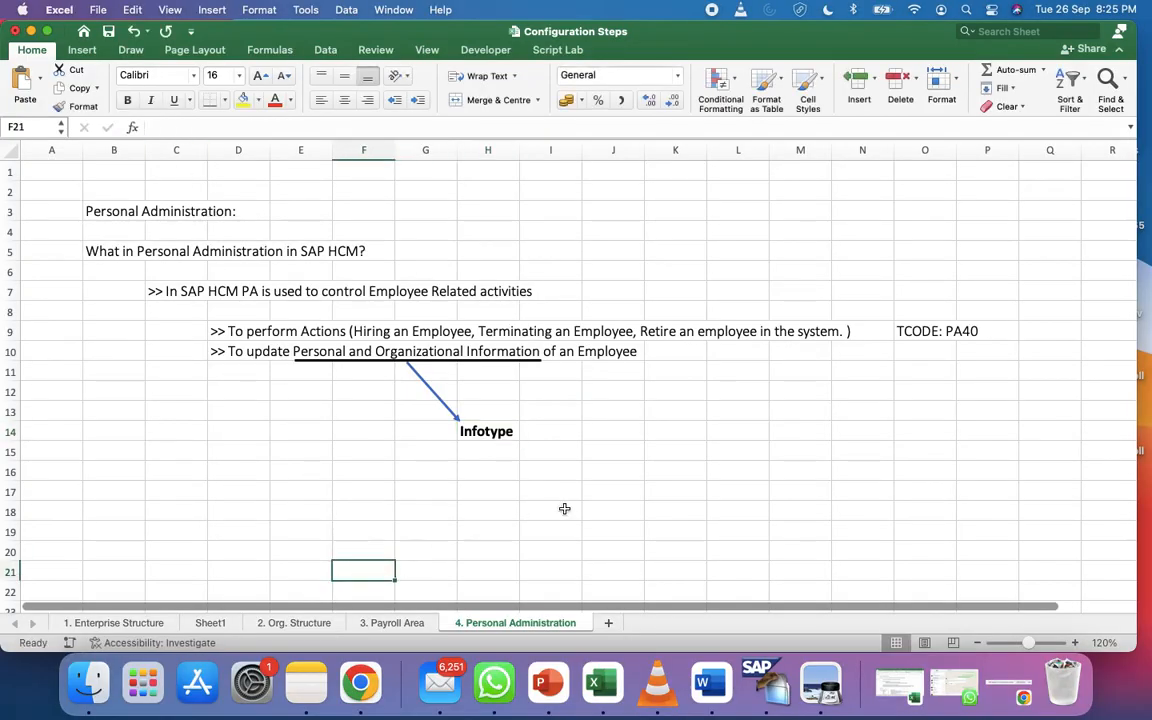
pyautogui.click(490, 431)
# Extend H14 to read 'Infotype: 4 digit Numeric Number which stores Employee Related Data'
pyautogui.click(208, 130)
pyautogui.write(': 4 digi')
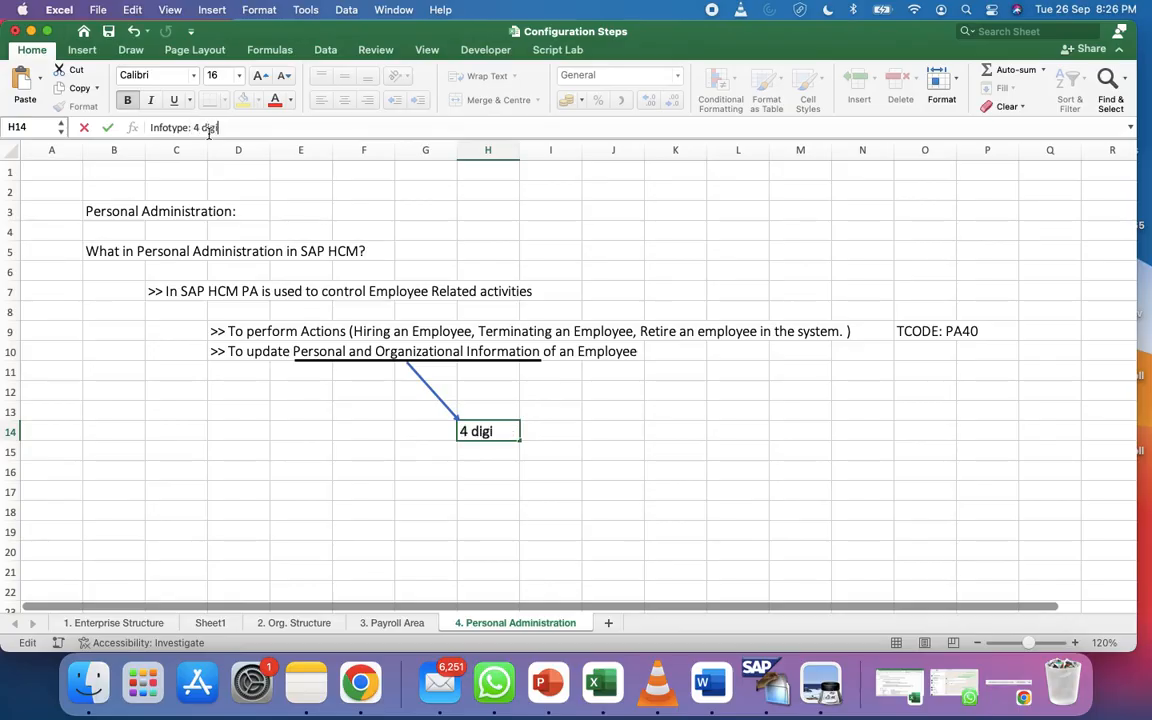
pyautogui.write('t Numeric Numbe')
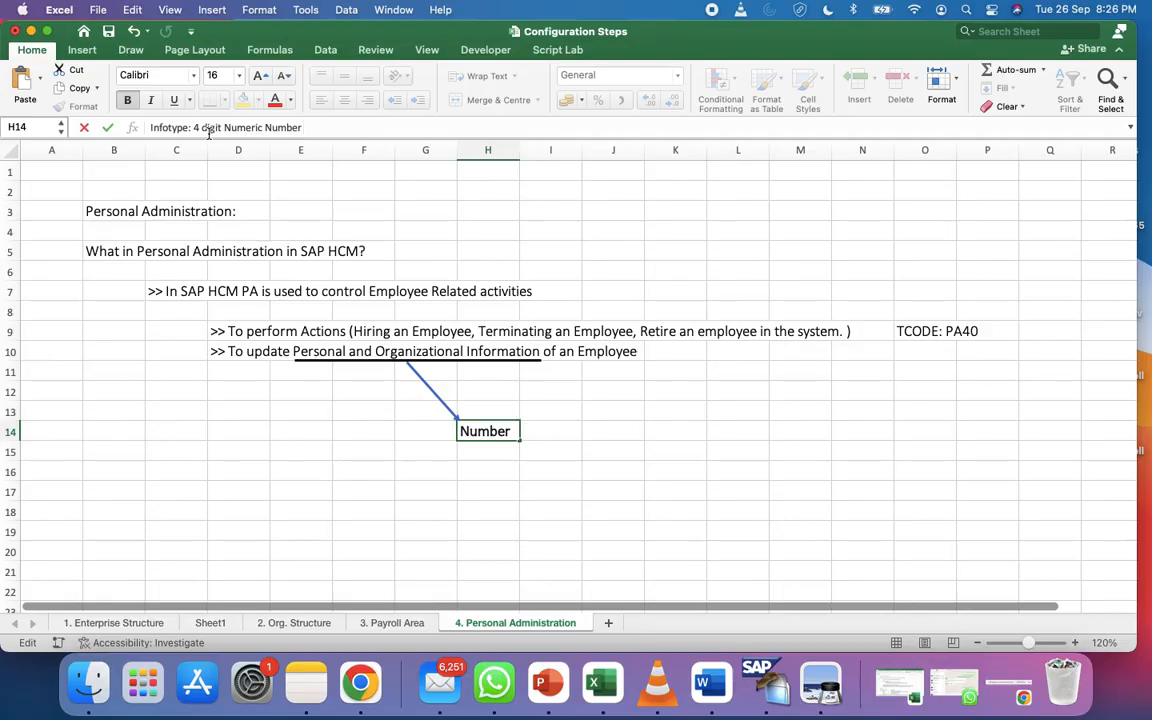
pyautogui.write('r which stores Emp')
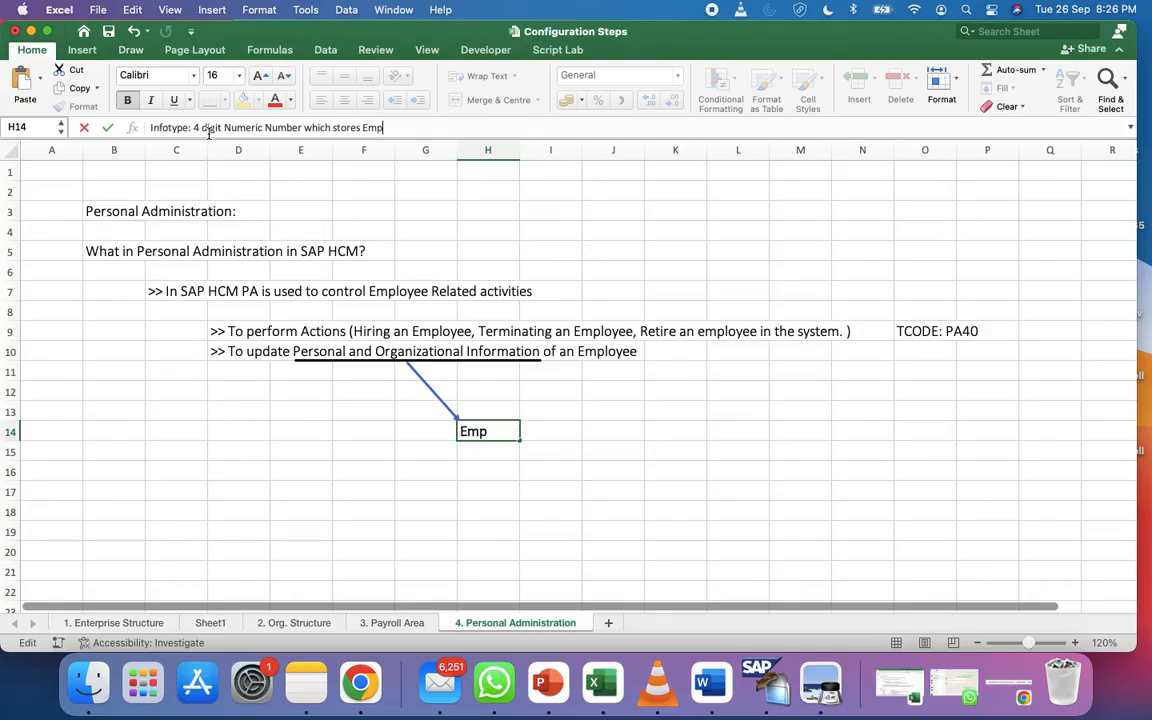
pyautogui.write('loyee Related')
pyautogui.write(' S')
pyautogui.press('BackSpace')
pyautogui.write('Data')
pyautogui.press('Return')
pyautogui.press('Return')
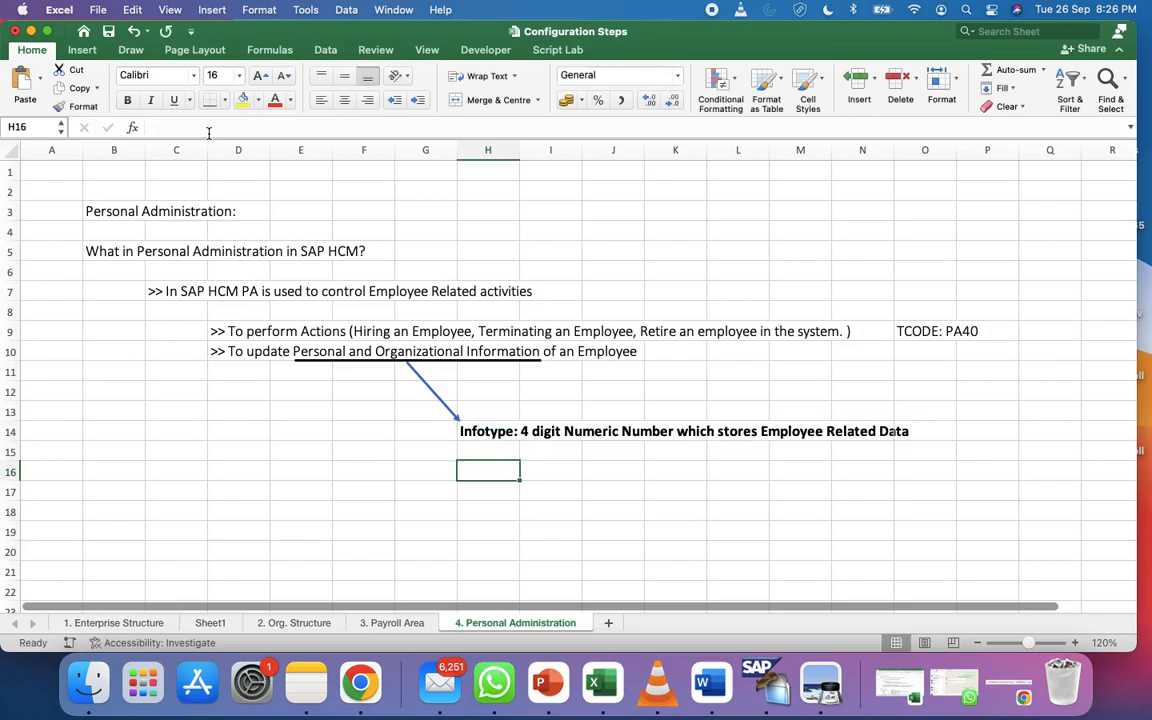
pyautogui.click(488, 431)
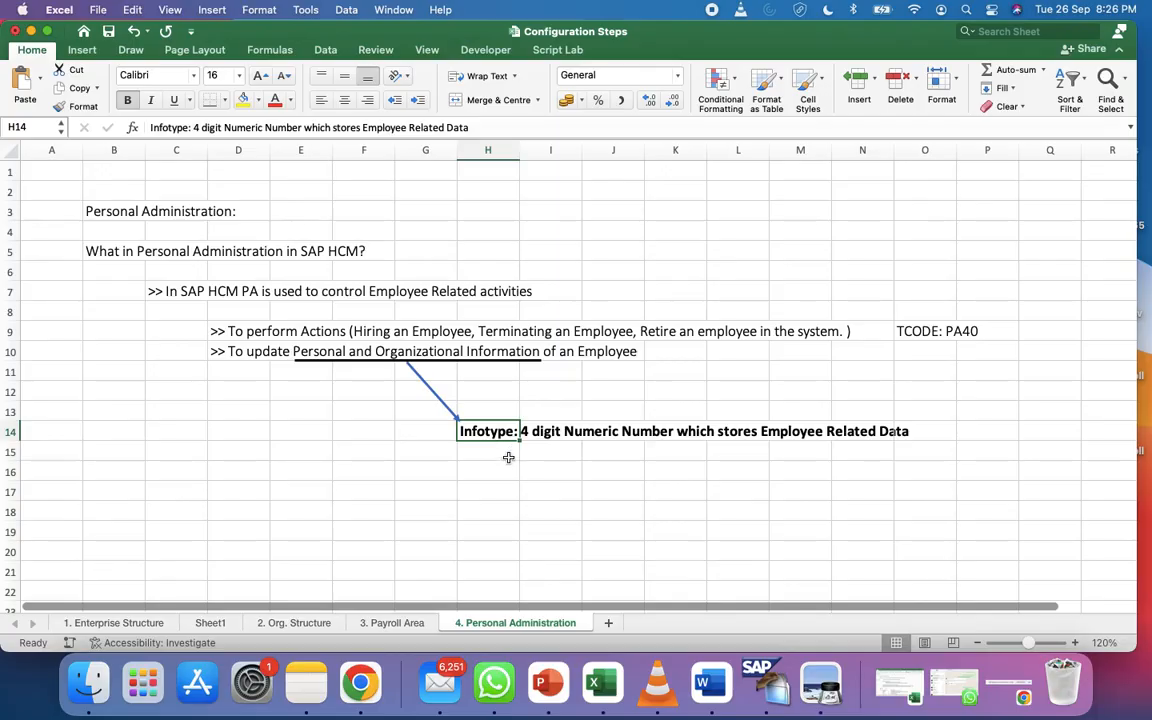
pyautogui.click(505, 470)
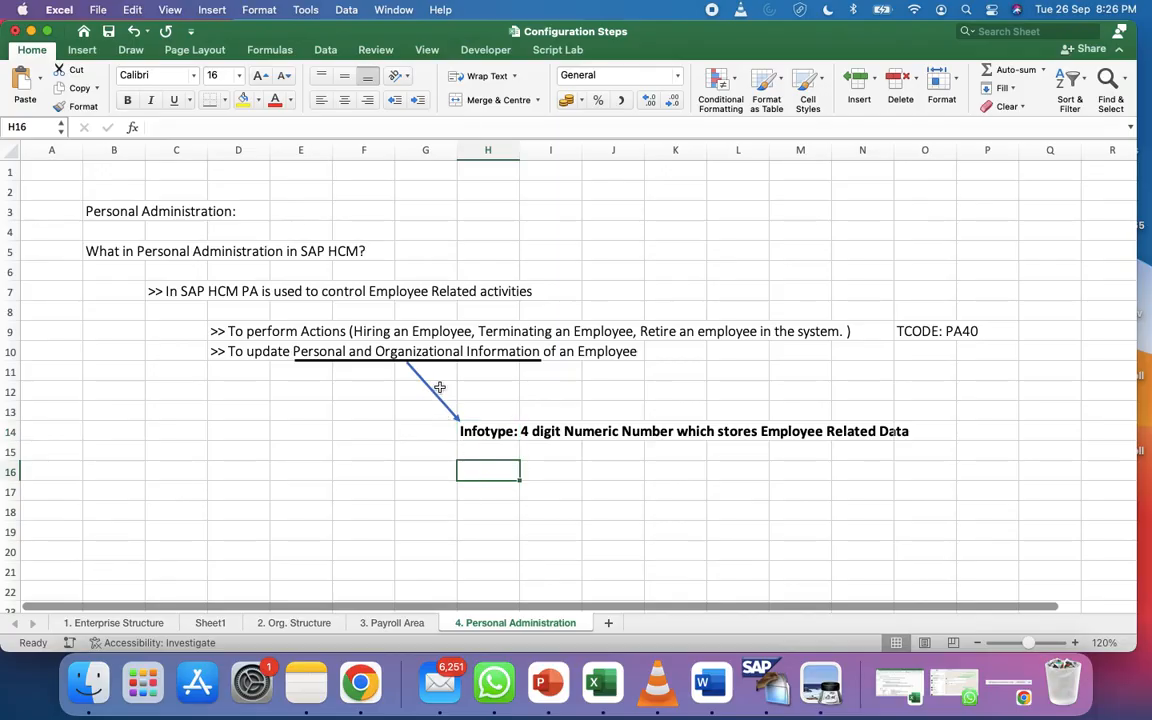
pyautogui.click(428, 384)
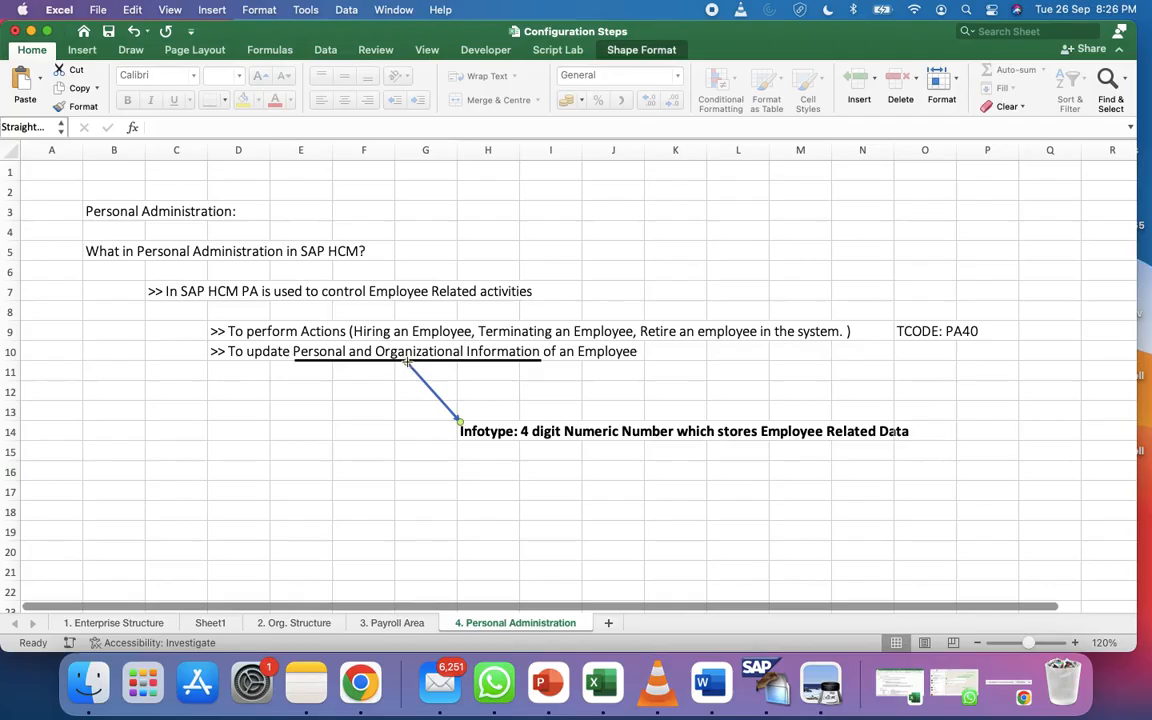
# Nudge the arrow end under the note, then enter 'TCODE:' in H16 and PA30 in I16
pyautogui.moveTo(407, 361); pyautogui.dragTo(409, 361)
pyautogui.click(389, 375)
pyautogui.click(466, 470)
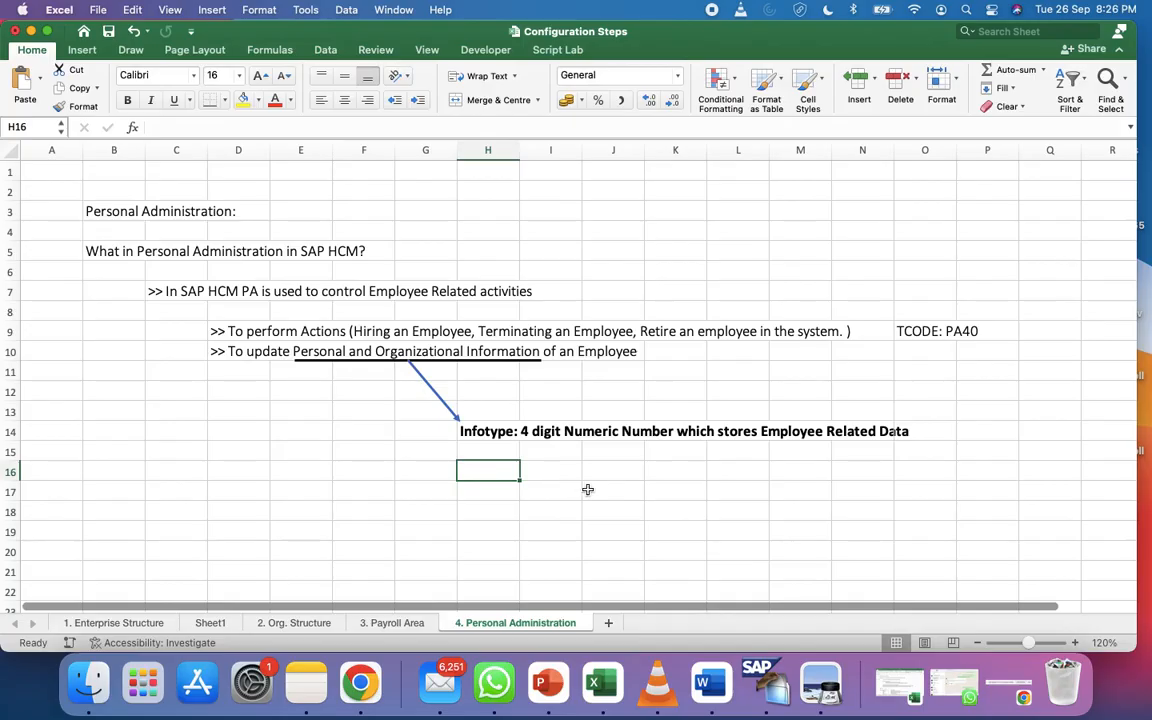
pyautogui.write('TCODE')
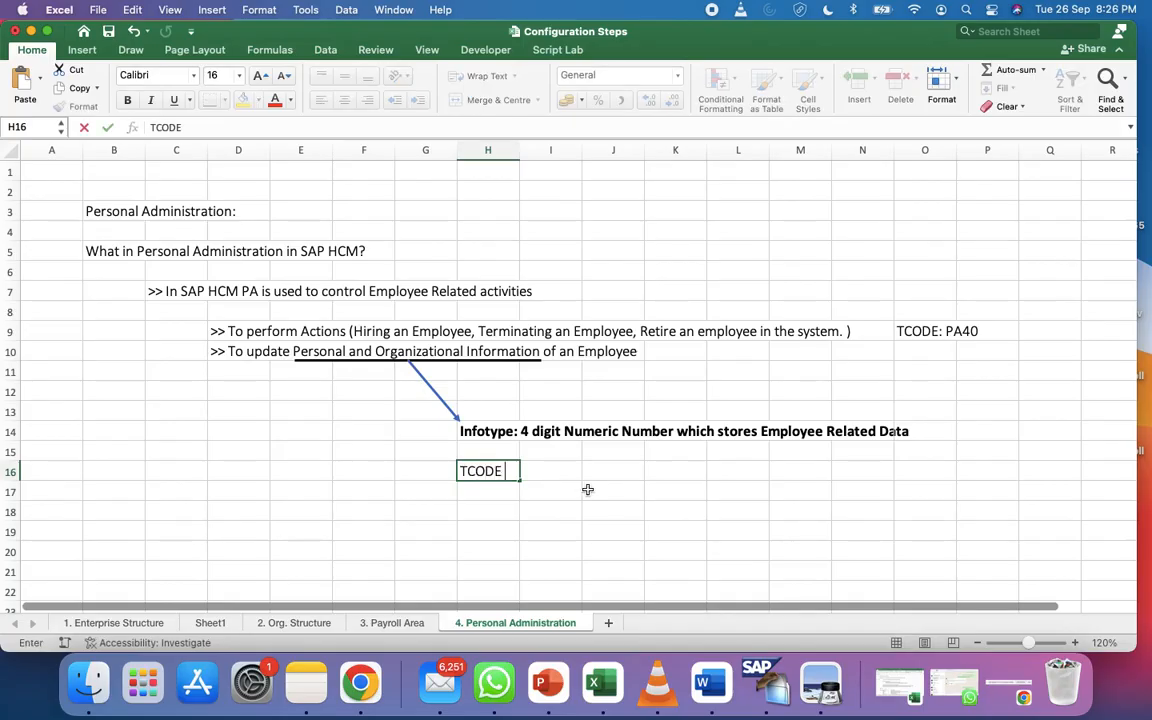
pyautogui.write(': PA')
pyautogui.write('30')
pyautogui.press('BackSpace')
pyautogui.press('BackSpace')
pyautogui.press('BackSpace')
pyautogui.press('BackSpace')
pyautogui.press('BackSpace')
pyautogui.click(587, 462)
pyautogui.click(537, 470)
pyautogui.write('PA30')
# Describe PA30 in J16 as 'Changing any existing Data'
pyautogui.click(630, 470)
pyautogui.write('Changes')
pyautogui.press('BackSpace')
pyautogui.press('Return')
pyautogui.doubleClick(633, 472)
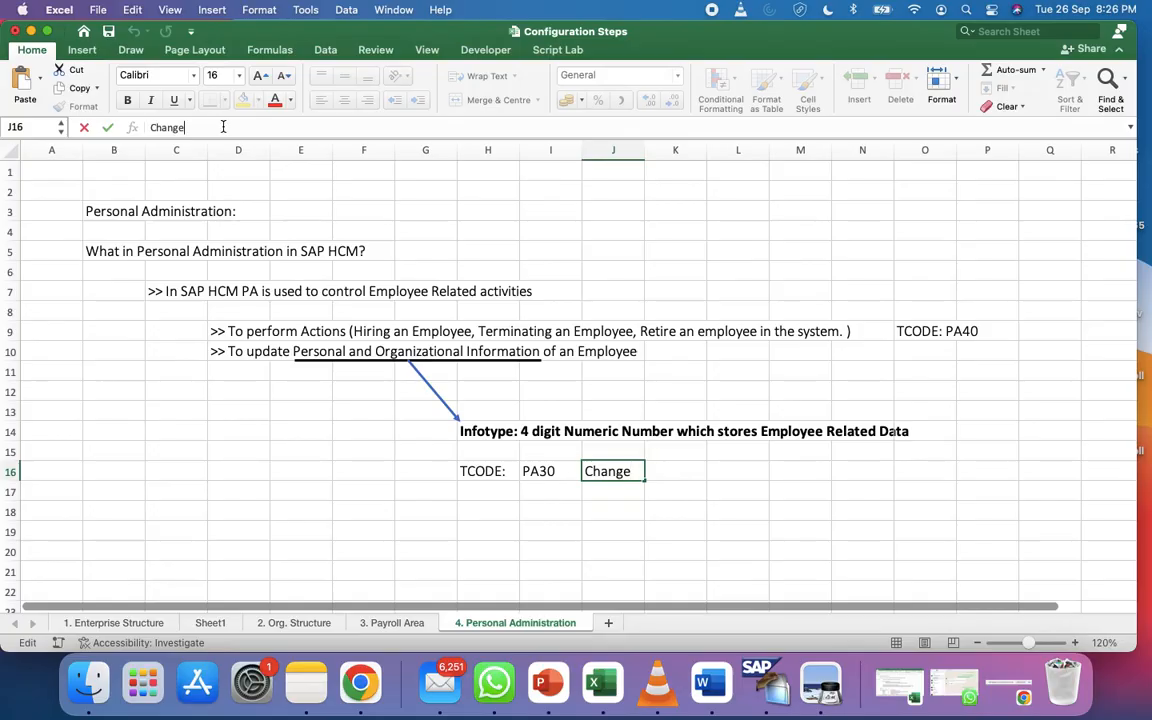
pyautogui.write('ng an')
pyautogui.write('y Data')
pyautogui.press('BackSpace')
pyautogui.press('BackSpace')
pyautogui.press('BackSpace')
pyautogui.press('BackSpace')
pyautogui.press('BackSpace')
pyautogui.write('Ex')
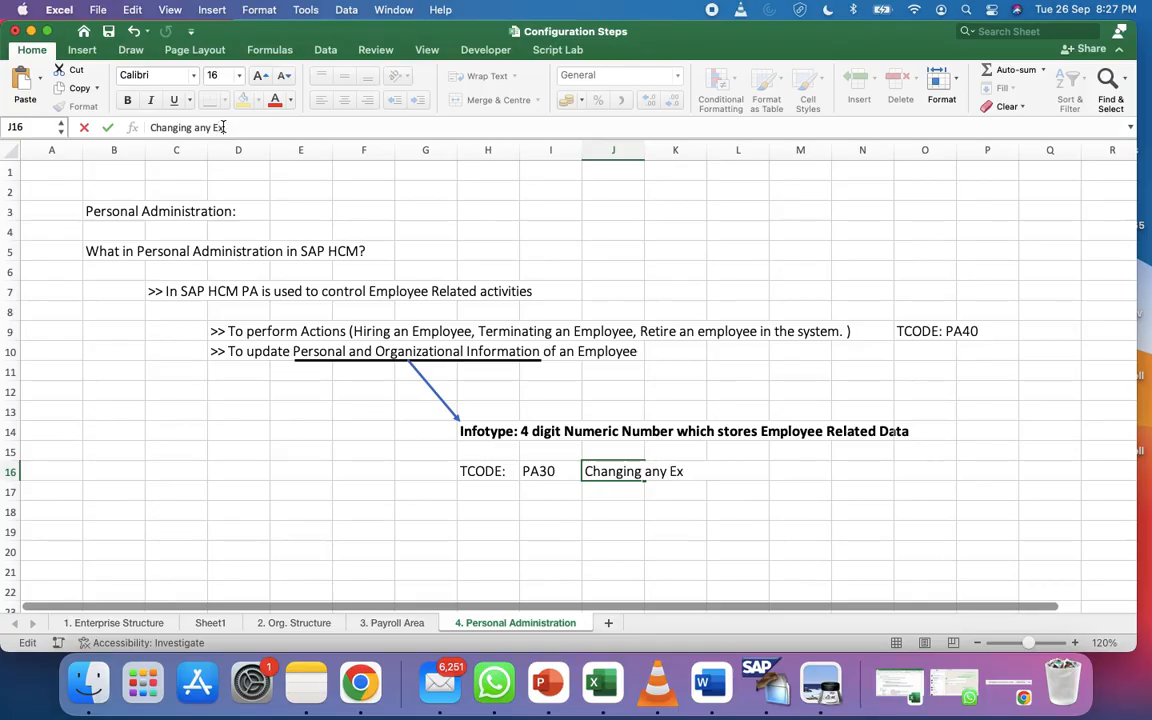
pyautogui.press('BackSpace')
pyautogui.press('BackSpace')
pyautogui.press('BackSpace')
pyautogui.press('BackSpace')
pyautogui.press('BackSpace')
pyautogui.press('BackSpace')
pyautogui.press('BackSpace')
pyautogui.press('BackSpace')
pyautogui.write('any existing Data')
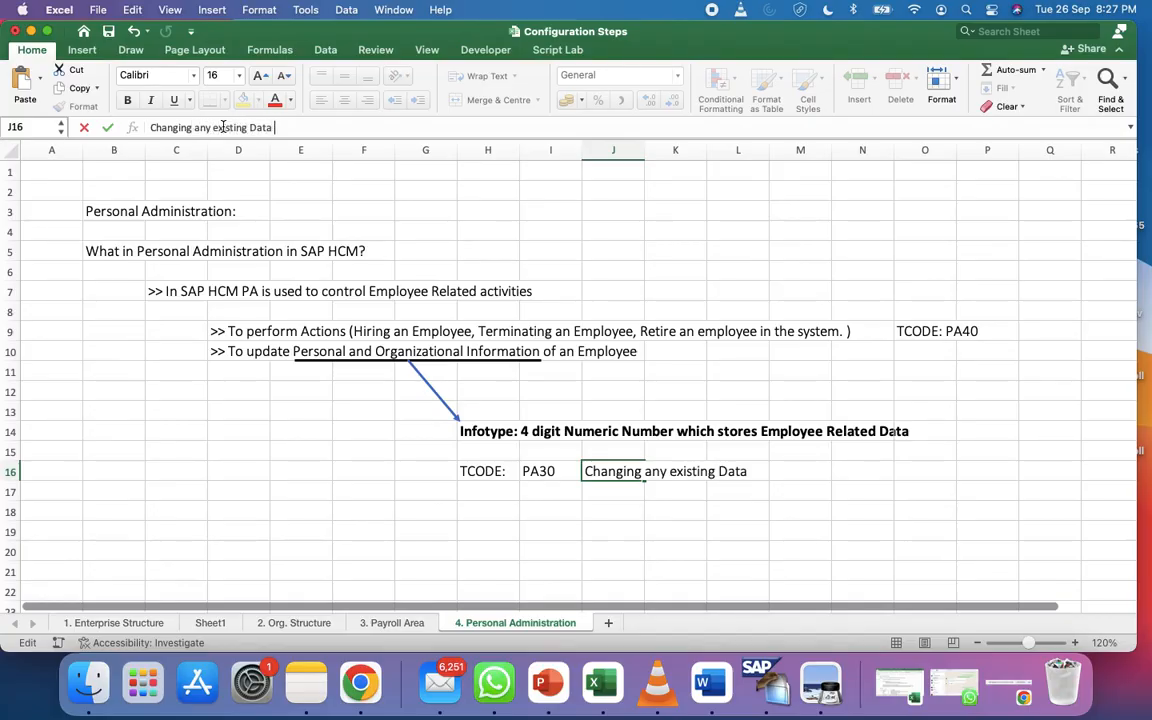
pyautogui.press('Return')
# Enter PA20 in I17 with the description 'Display the existing data of Infotype'
pyautogui.click(552, 501)
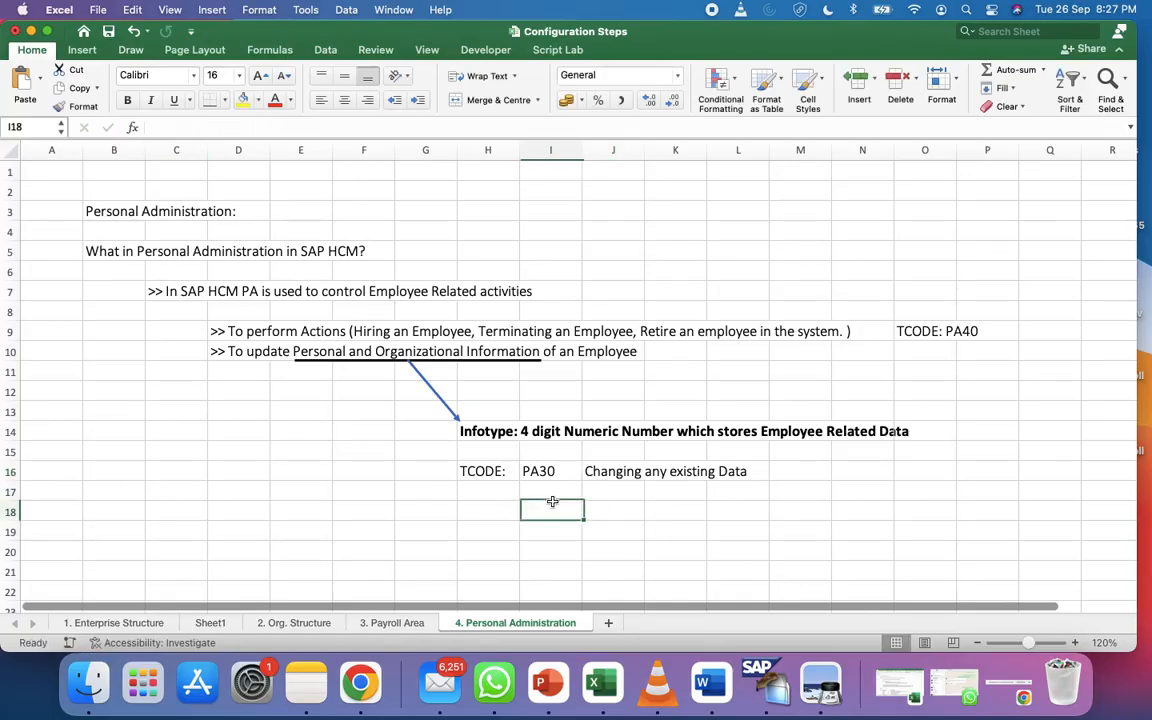
pyautogui.click(550, 489)
pyautogui.write('PA20')
pyautogui.press('Tab')
pyautogui.write('Display the e')
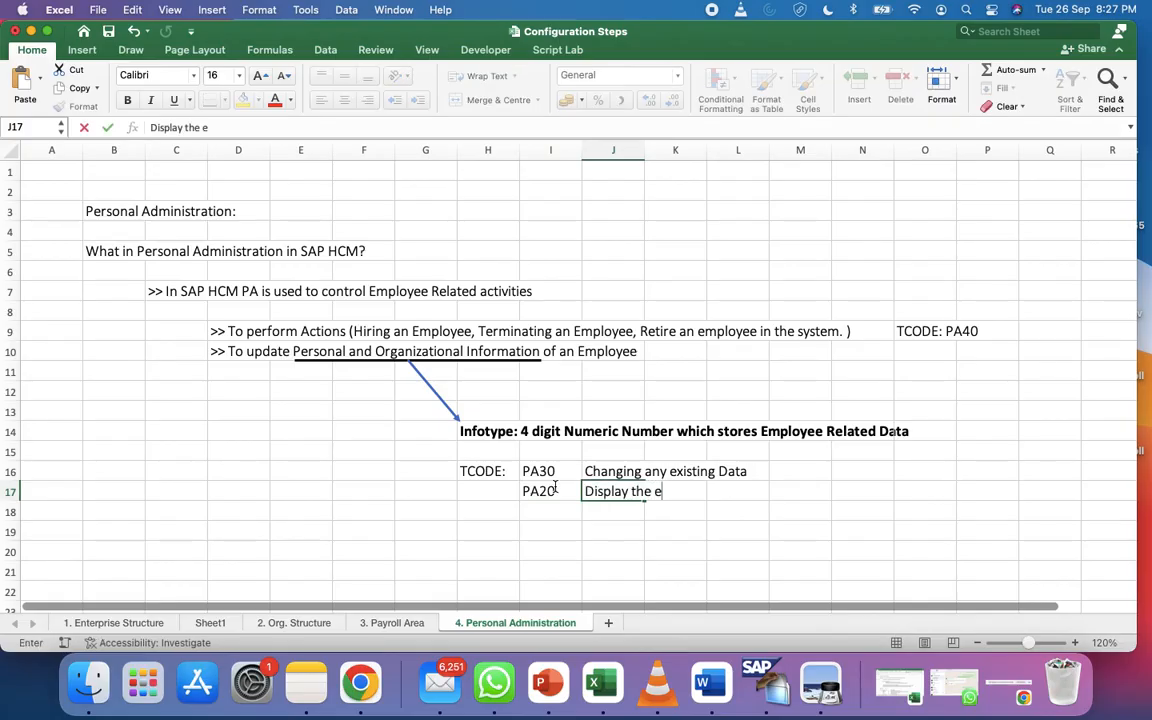
pyautogui.write('xisting dat')
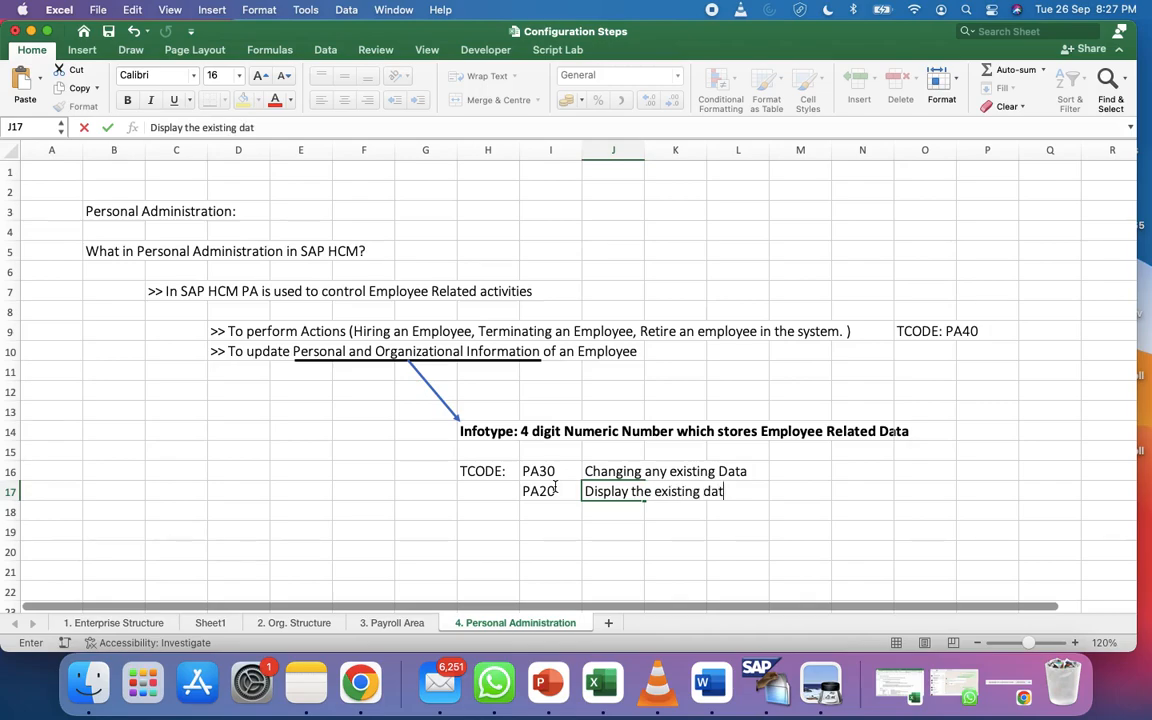
pyautogui.write('a of Infotype')
# Change 'Data' to lowercase 'data' in the PA30 description in J16
pyautogui.click(592, 471)
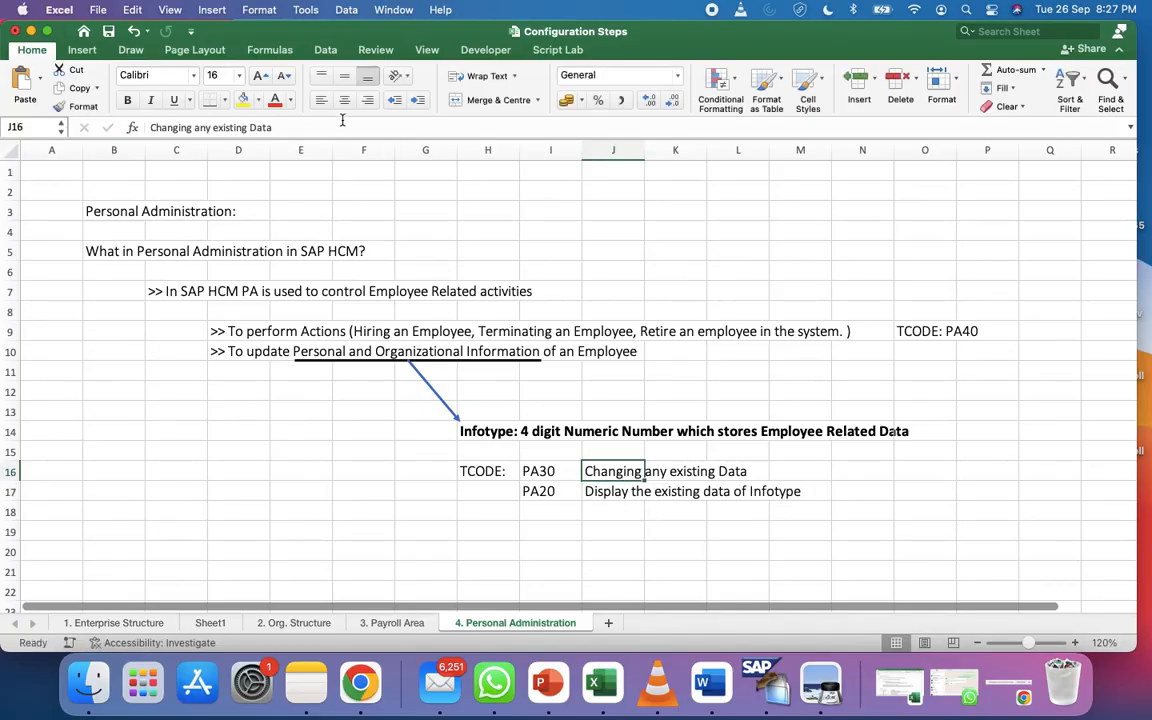
pyautogui.click(259, 127)
pyautogui.press('BackSpace')
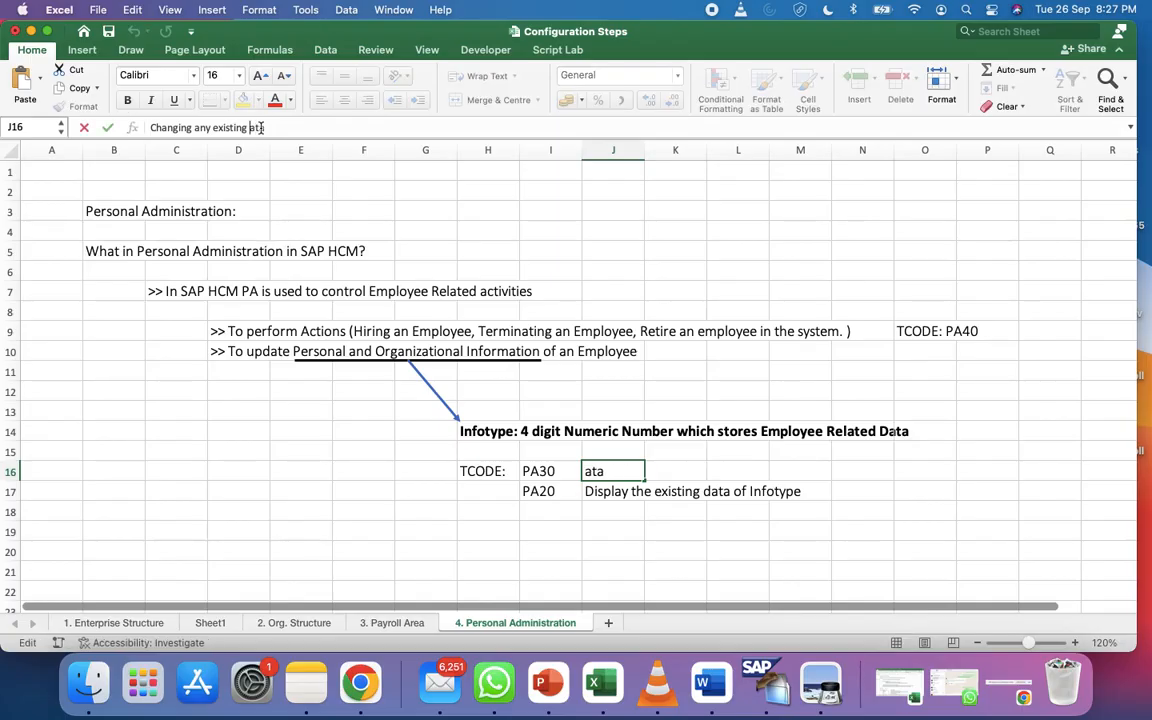
pyautogui.write('d')
pyautogui.click(665, 551)
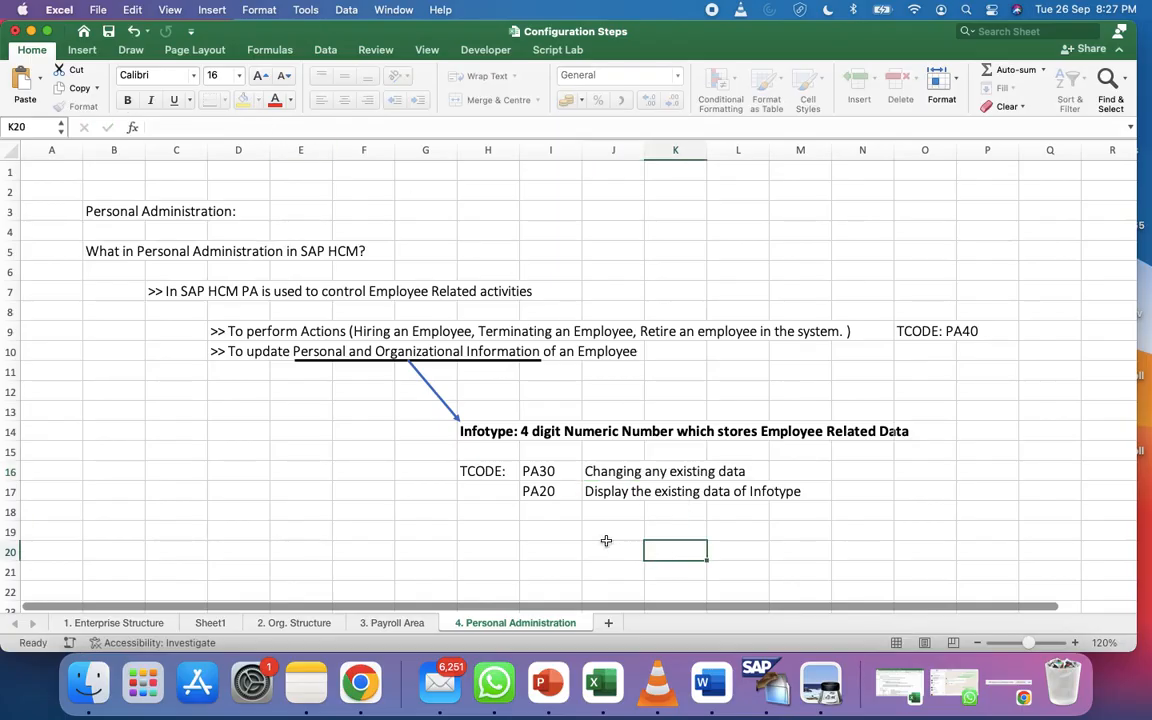
# Enter PA10 in I18 with the description 'Creating the data of Infotype'
pyautogui.click(543, 509)
pyautogui.write('10')
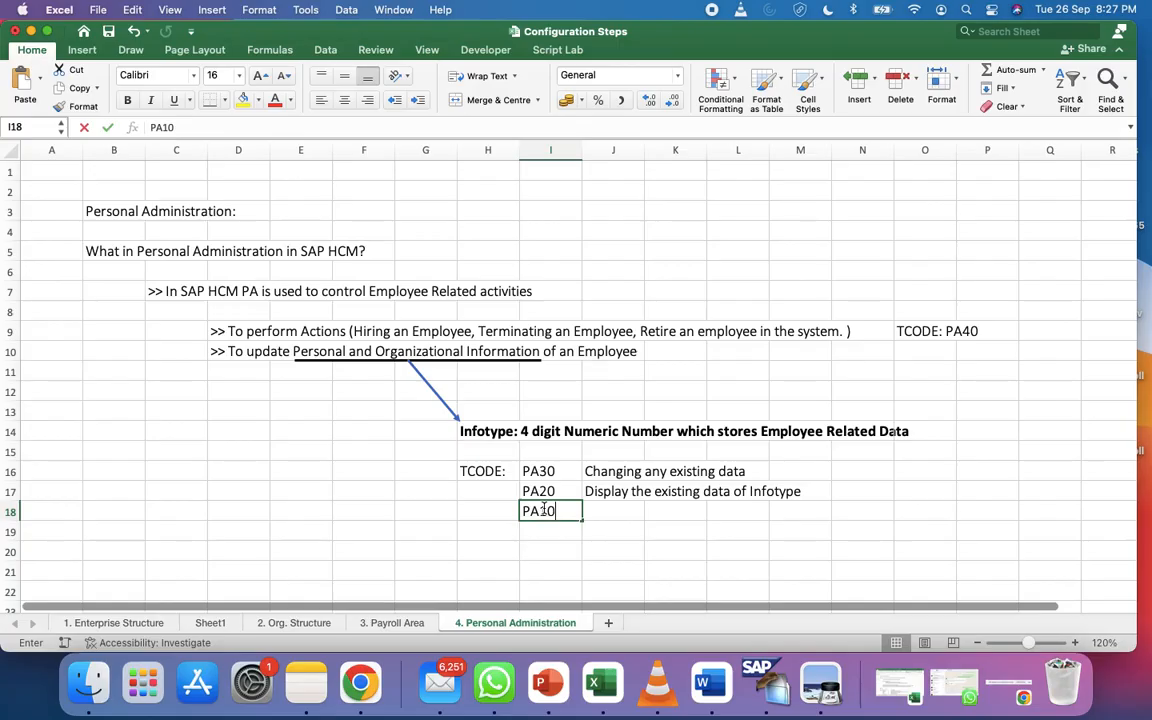
pyautogui.press('Tab')
pyautogui.write('Cre')
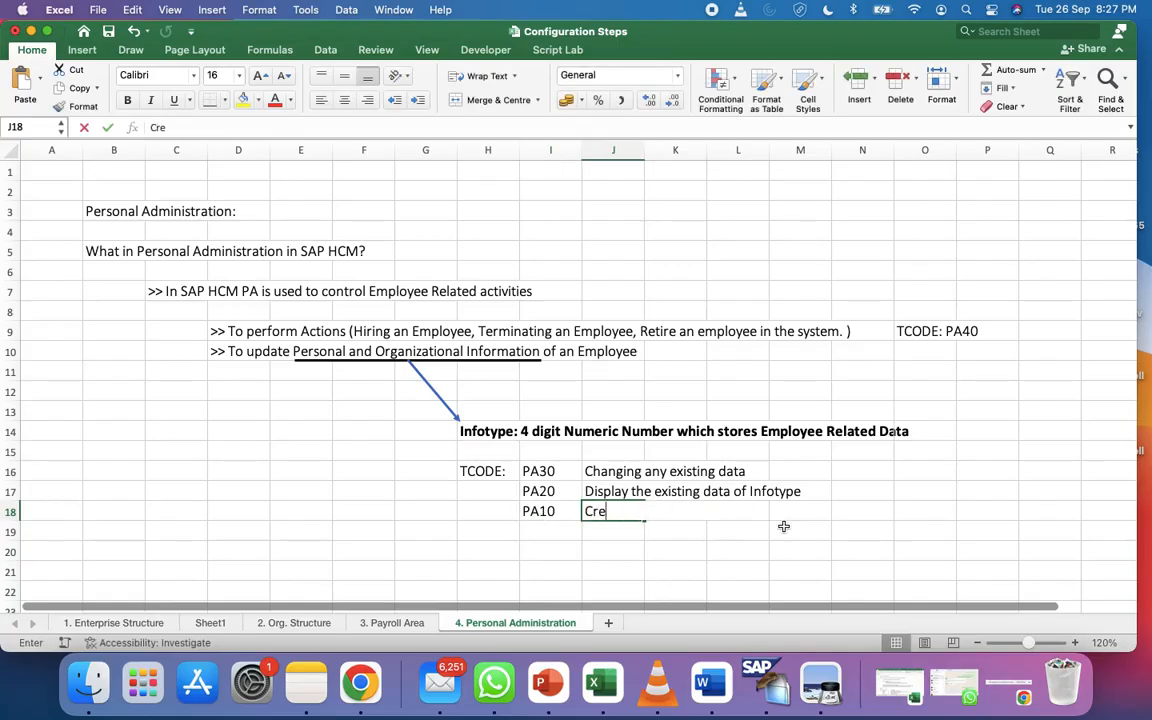
pyautogui.write('ating the data ')
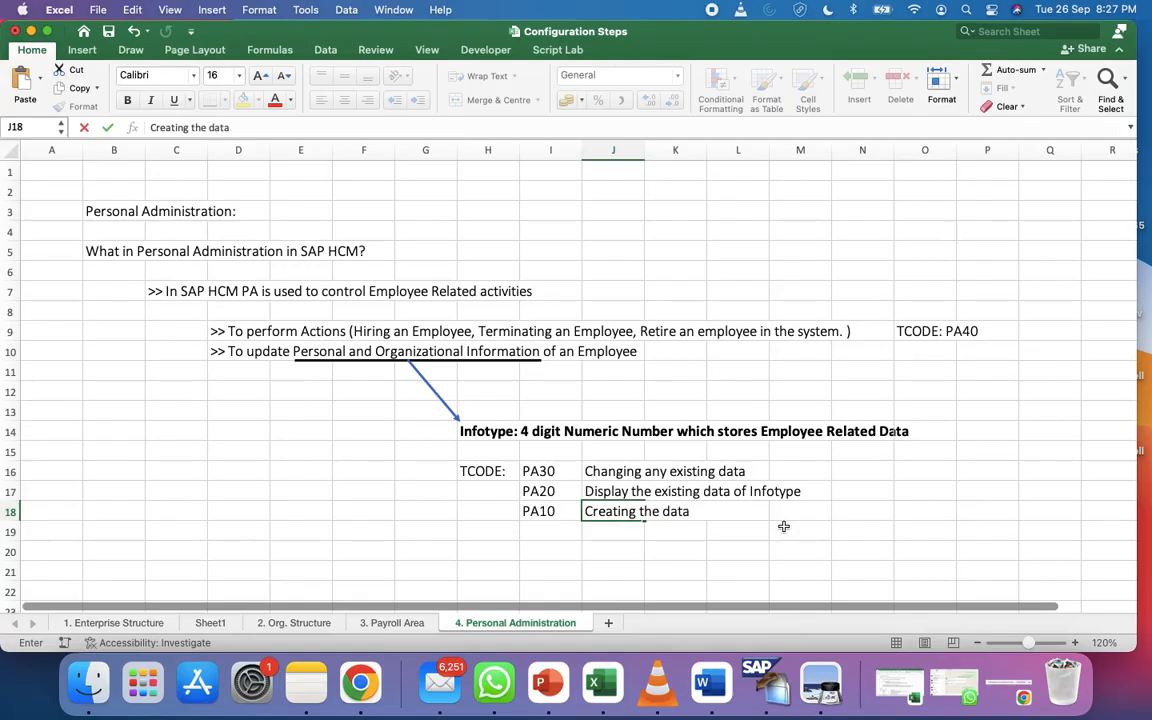
pyautogui.write('of')
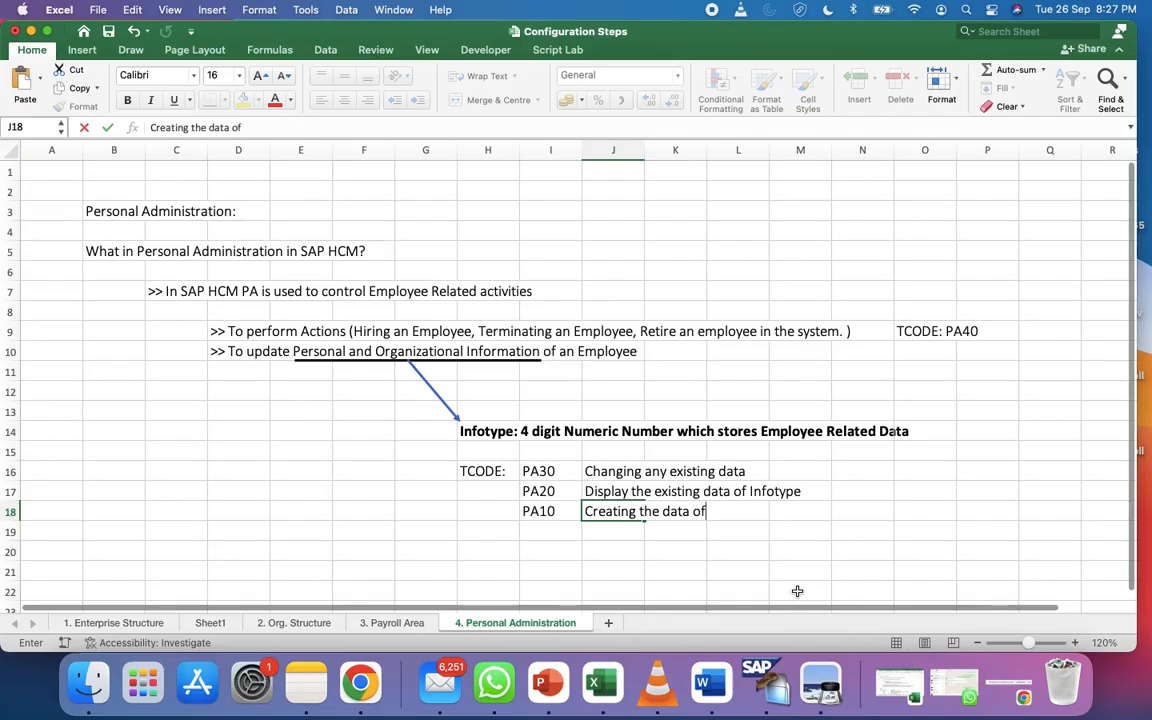
pyautogui.write(' Infotype')
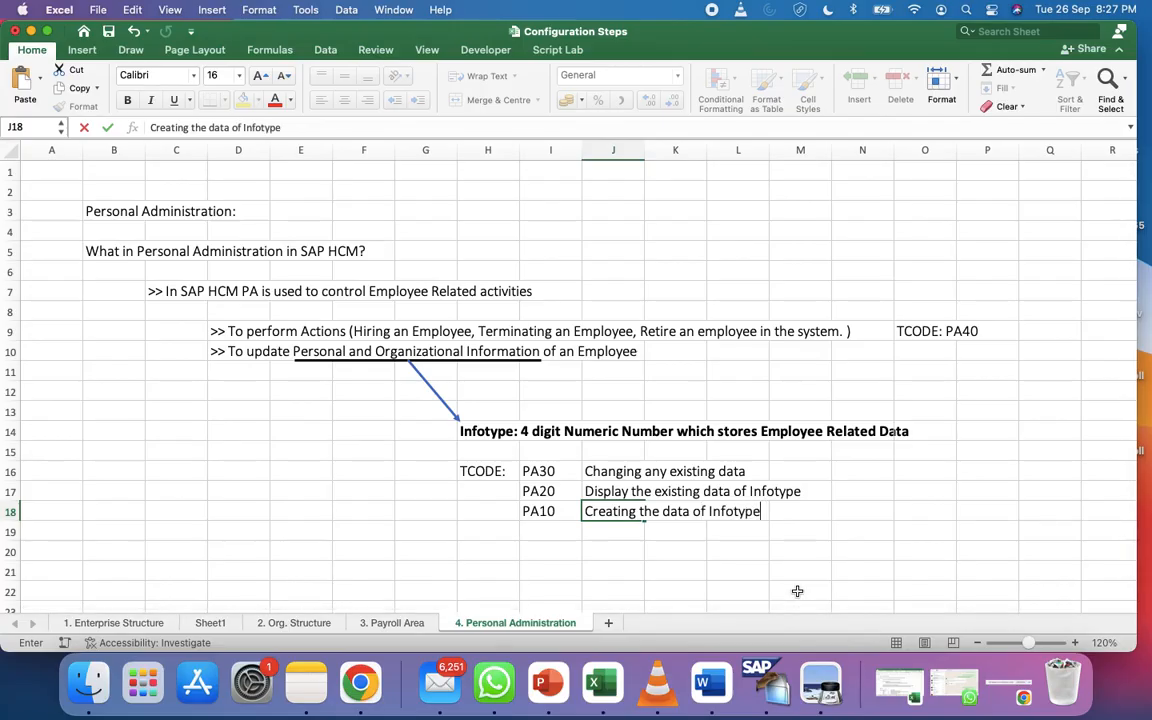
pyautogui.click(566, 511)
pyautogui.click(561, 472)
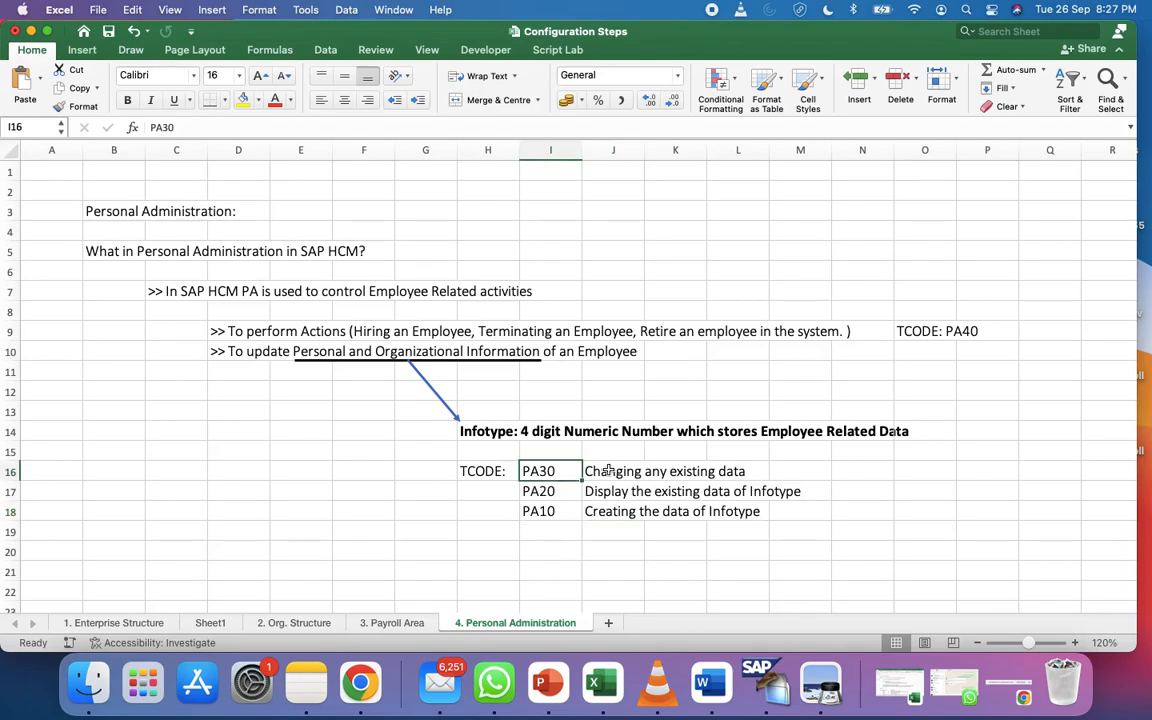
# Log on to the UV TEch SAP system with the saved user name and the account password
pyautogui.click(767, 688)
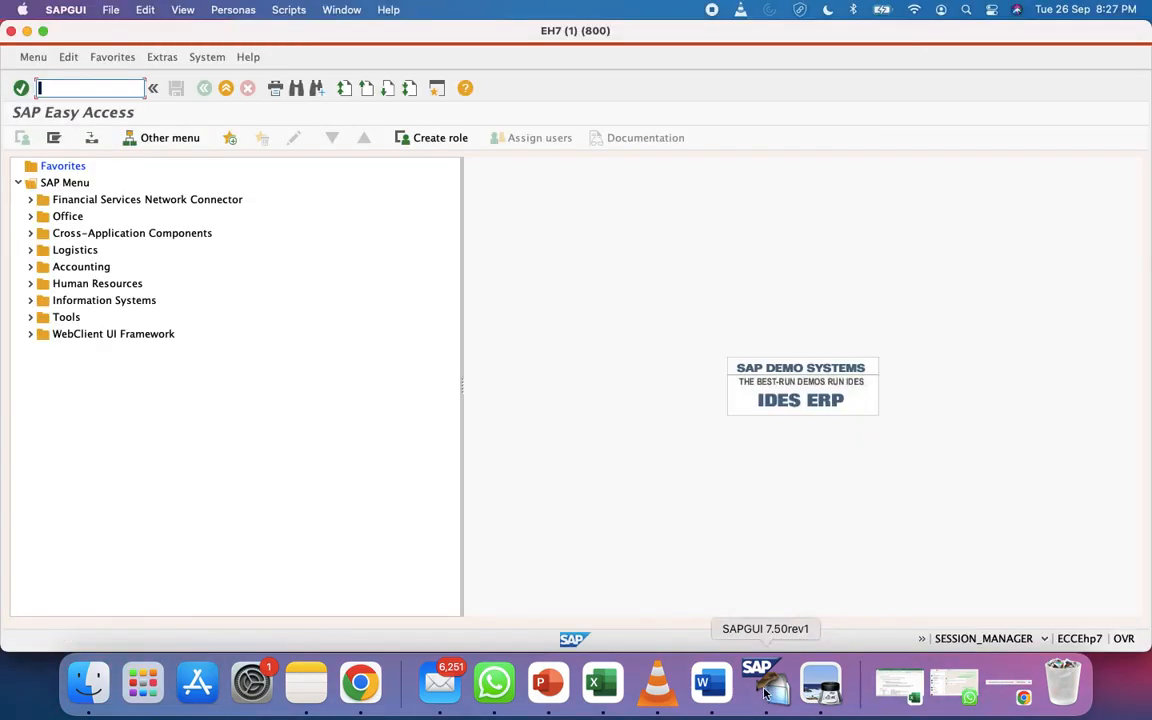
pyautogui.write('PA10')
pyautogui.press('Return')
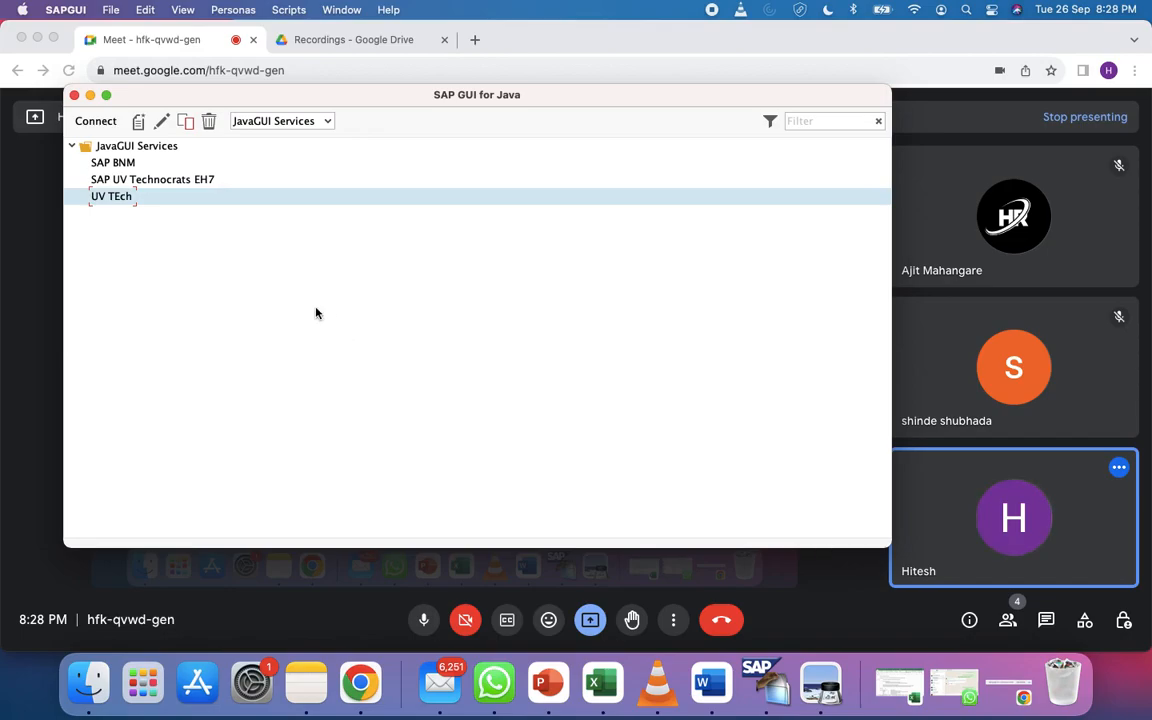
pyautogui.doubleClick(280, 203)
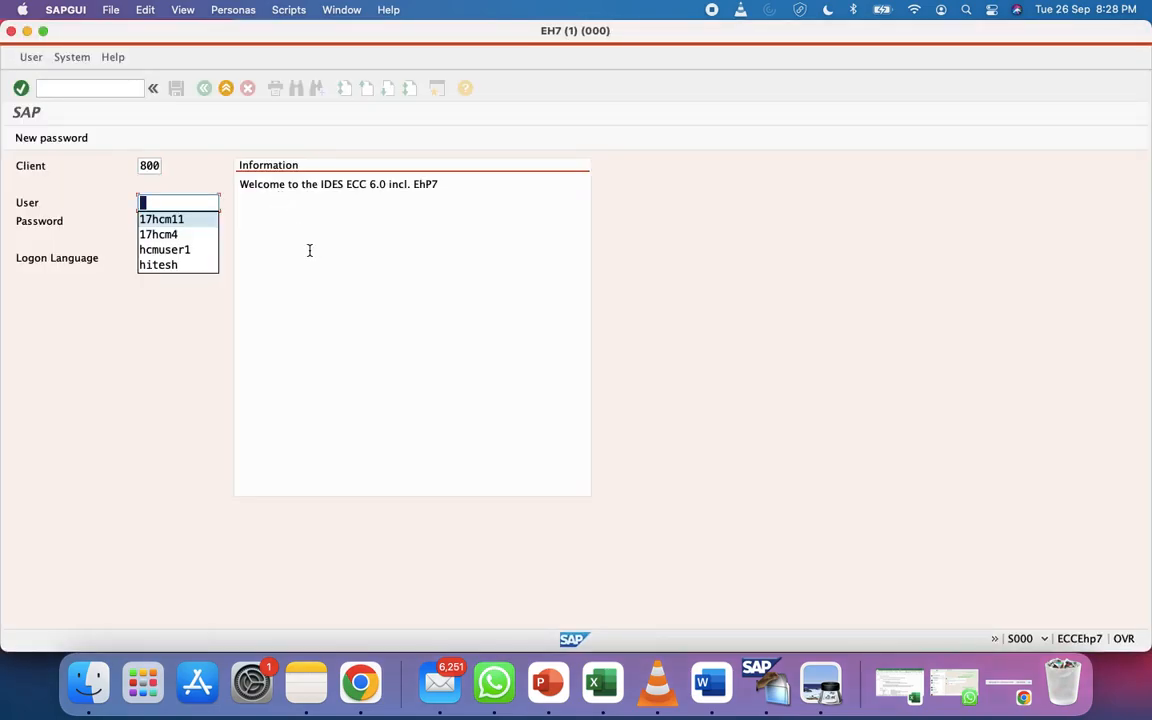
pyautogui.press('Return')
pyautogui.press('Tab')
pyautogui.write('********')
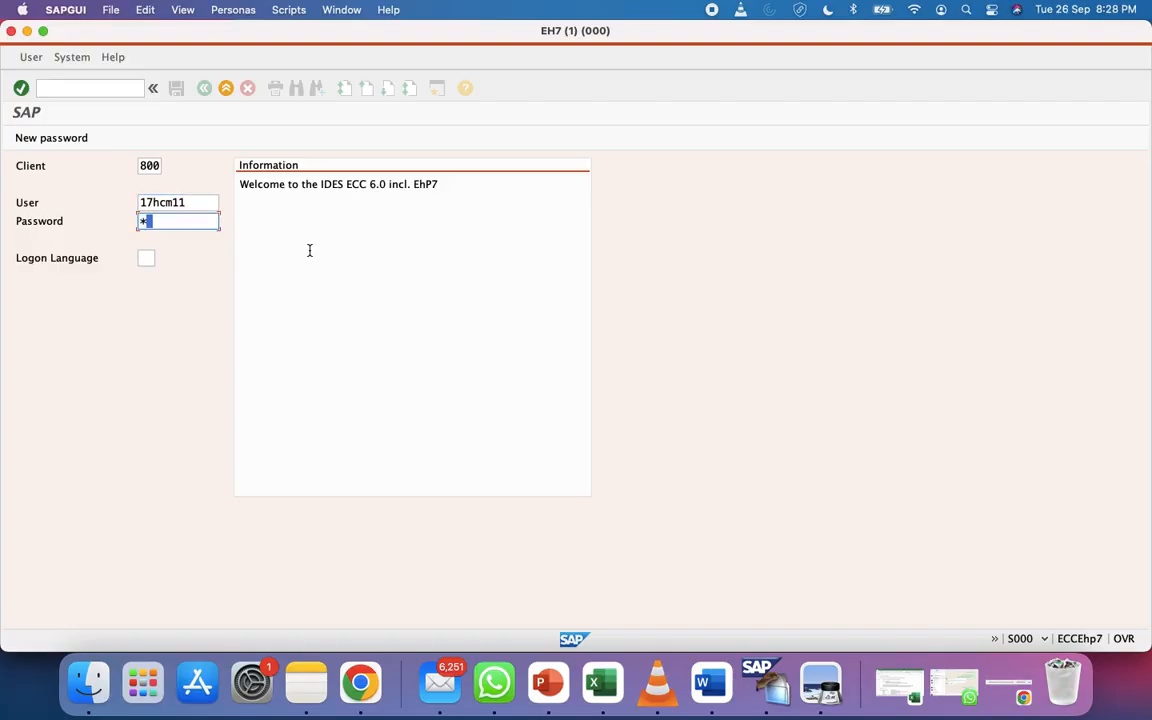
pyautogui.press('Return')
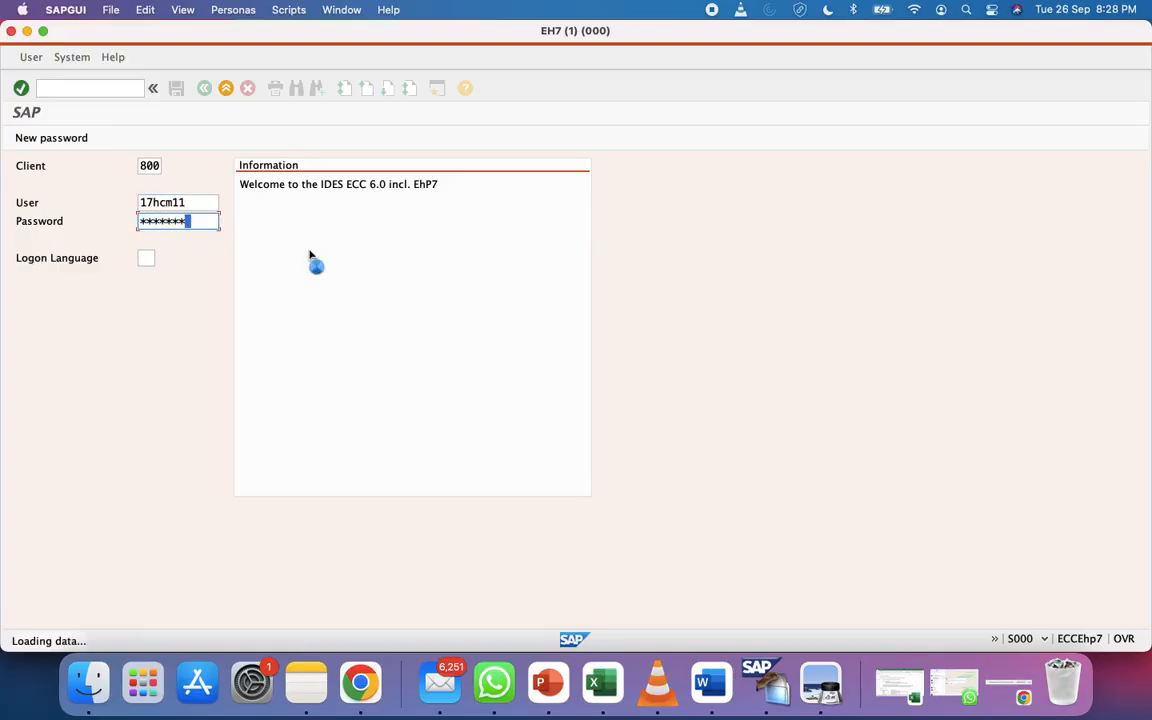
# Run pa10 to open the Personnel File screen, then return to Excel
pyautogui.write('pa10')
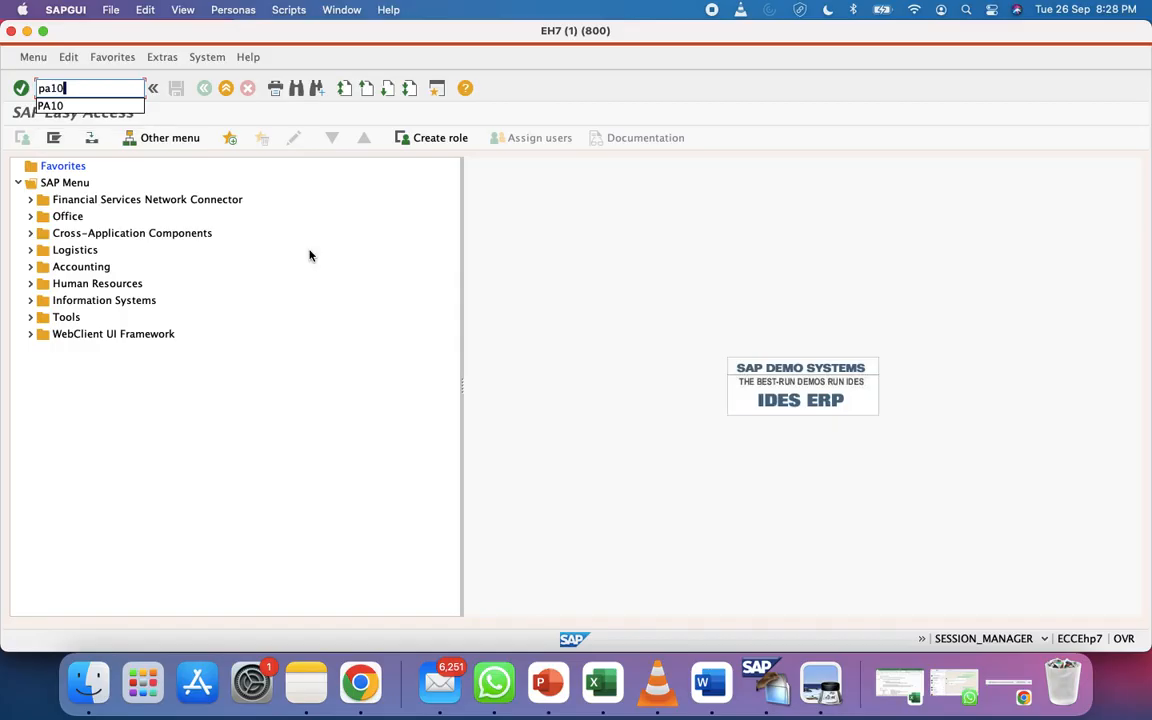
pyautogui.press('Return')
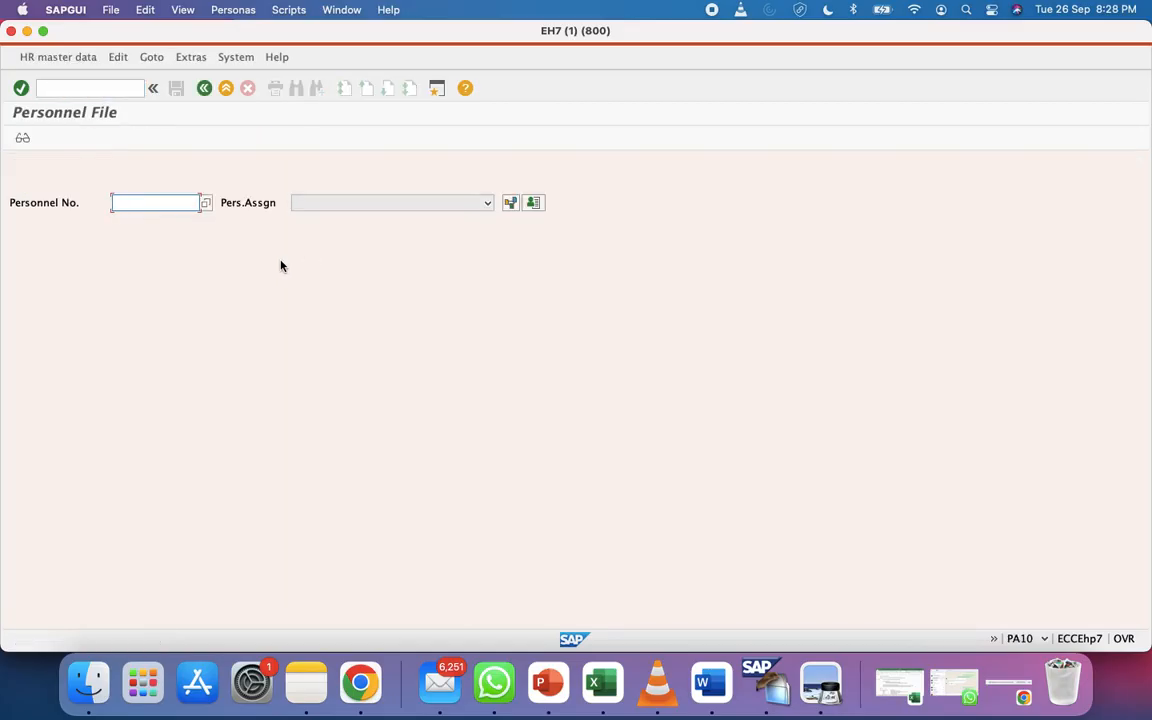
pyautogui.hotkey('ctrl', 'Right')
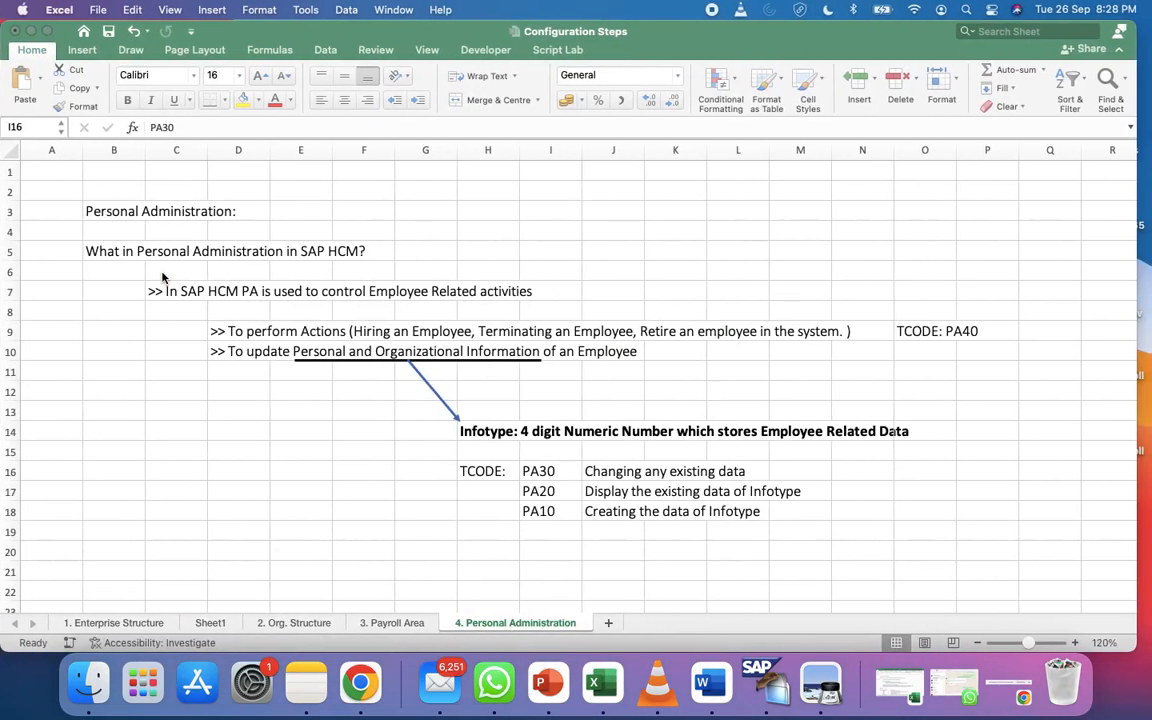
# Select the PA10 entry in I18 of the notes, then go back to SAP
pyautogui.click(549, 432)
pyautogui.click(560, 527)
pyautogui.click(565, 510)
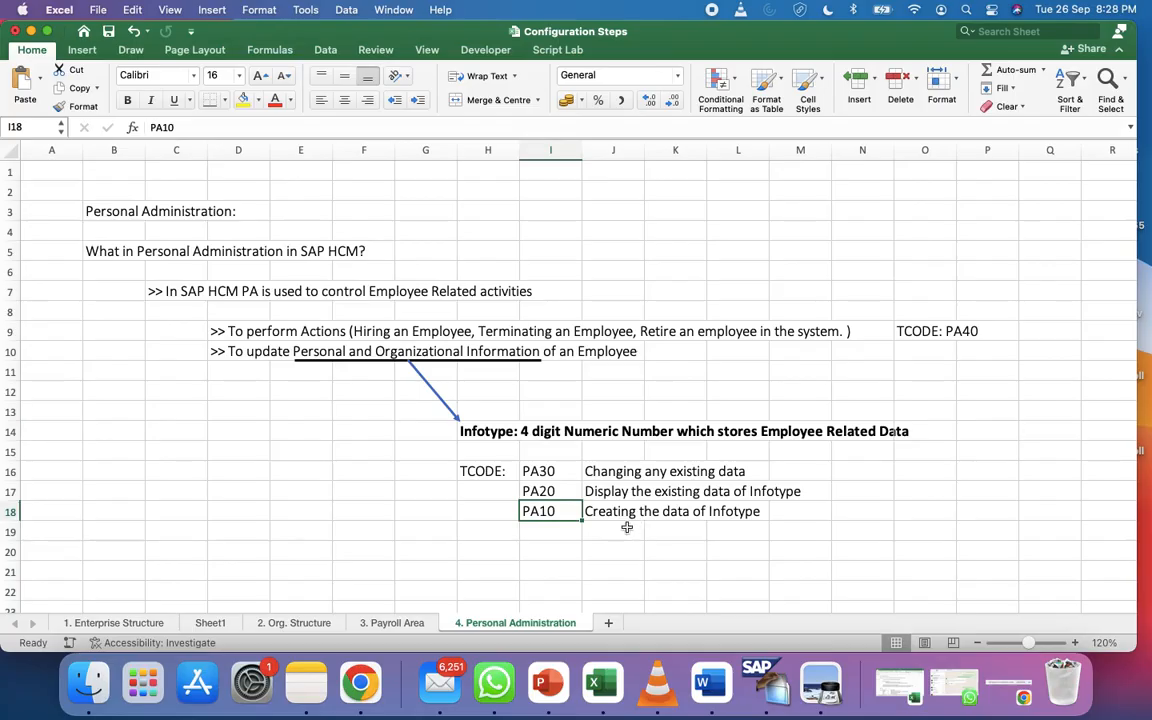
pyautogui.hotkey('ctrl', 'Left')
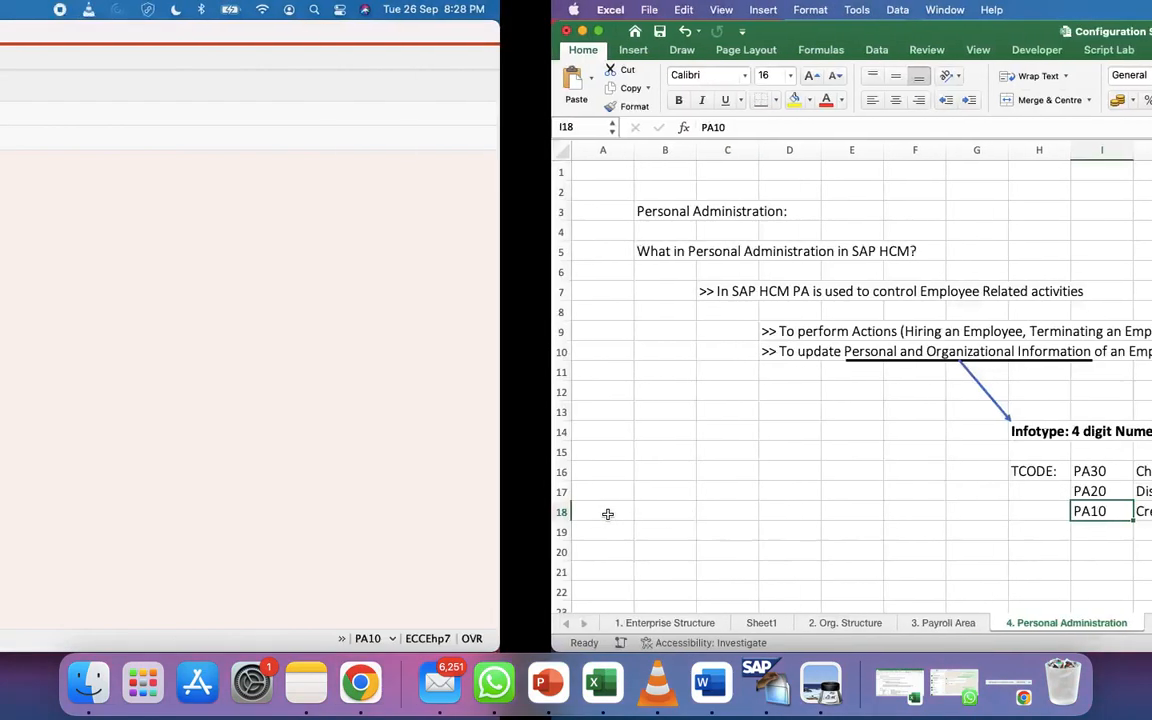
# Display personnel number 20's Actions record, back out to the entry screen, and return to Excel
pyautogui.click(125, 203)
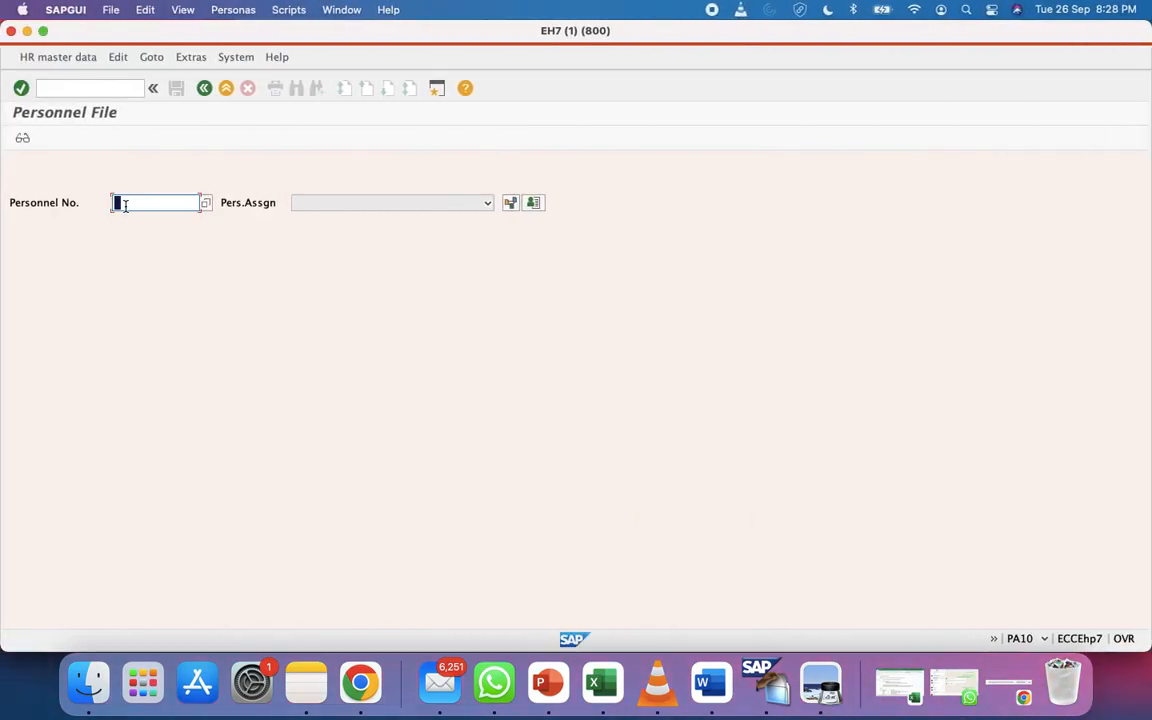
pyautogui.write('20')
pyautogui.click(19, 140)
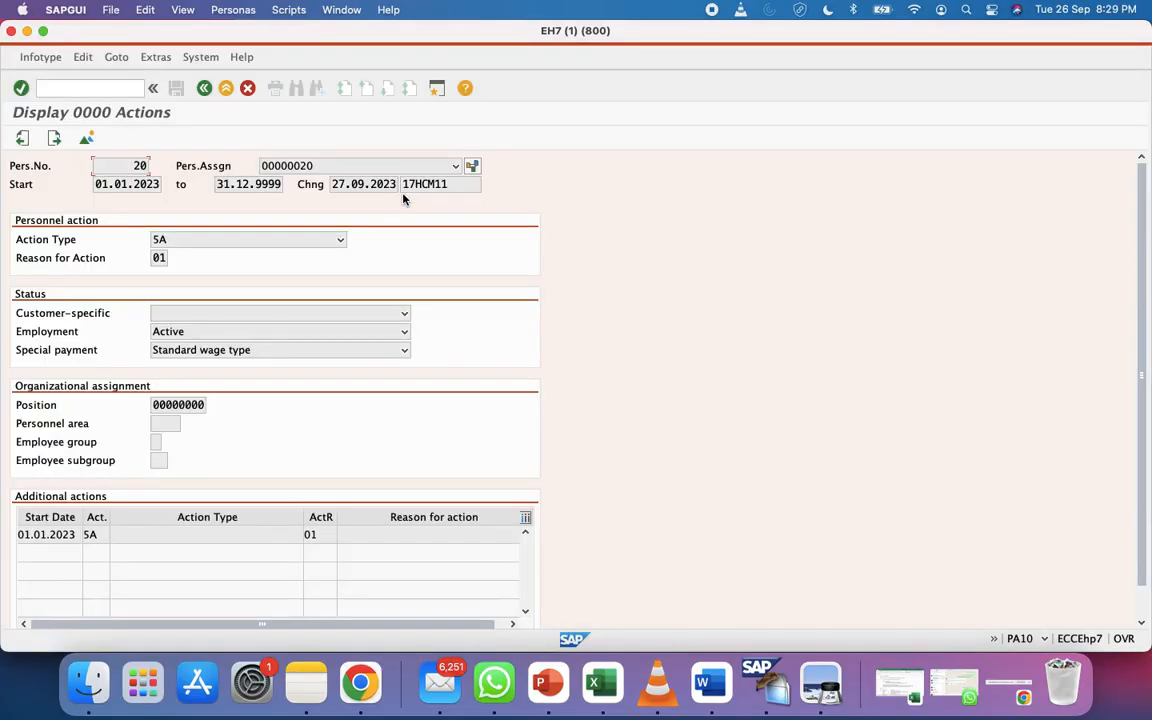
pyautogui.scroll(-1, 116, 319)
pyautogui.scroll(1, 116, 319)
pyautogui.click(205, 89)
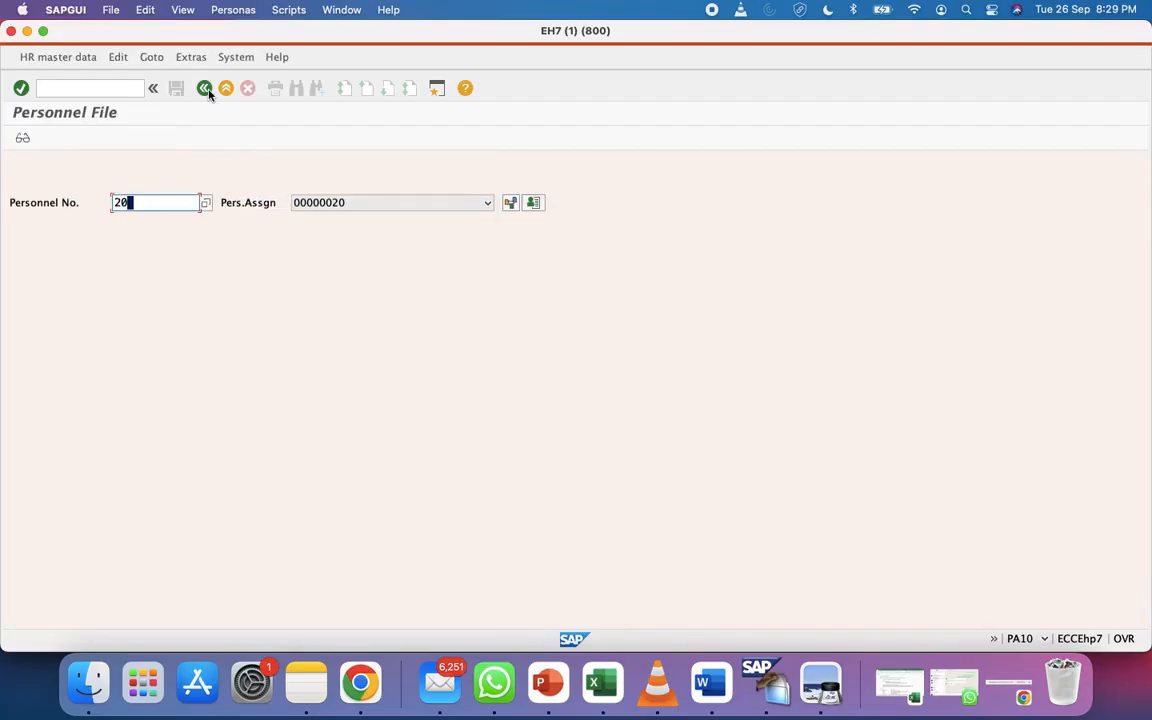
pyautogui.click(360, 209)
pyautogui.click(360, 209)
pyautogui.hotkey('ctrl', 'Right')
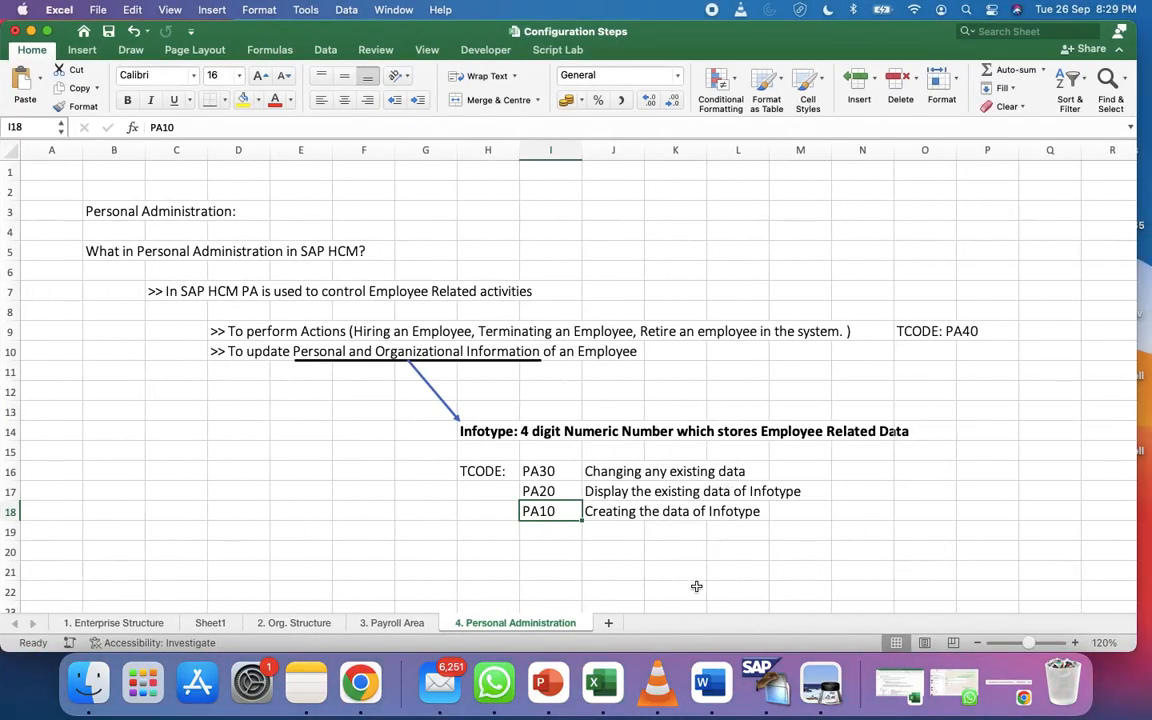
# Describe PA10 in J18 as 'To display personal files'
pyautogui.click(617, 513)
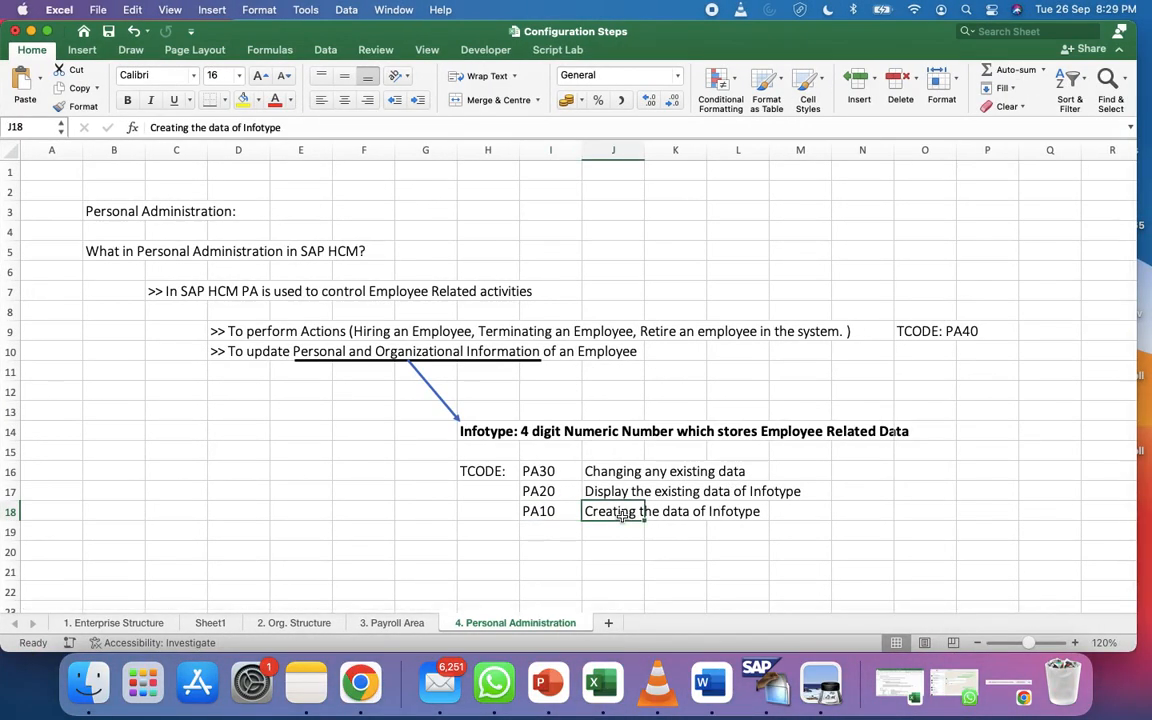
pyautogui.write('To disp')
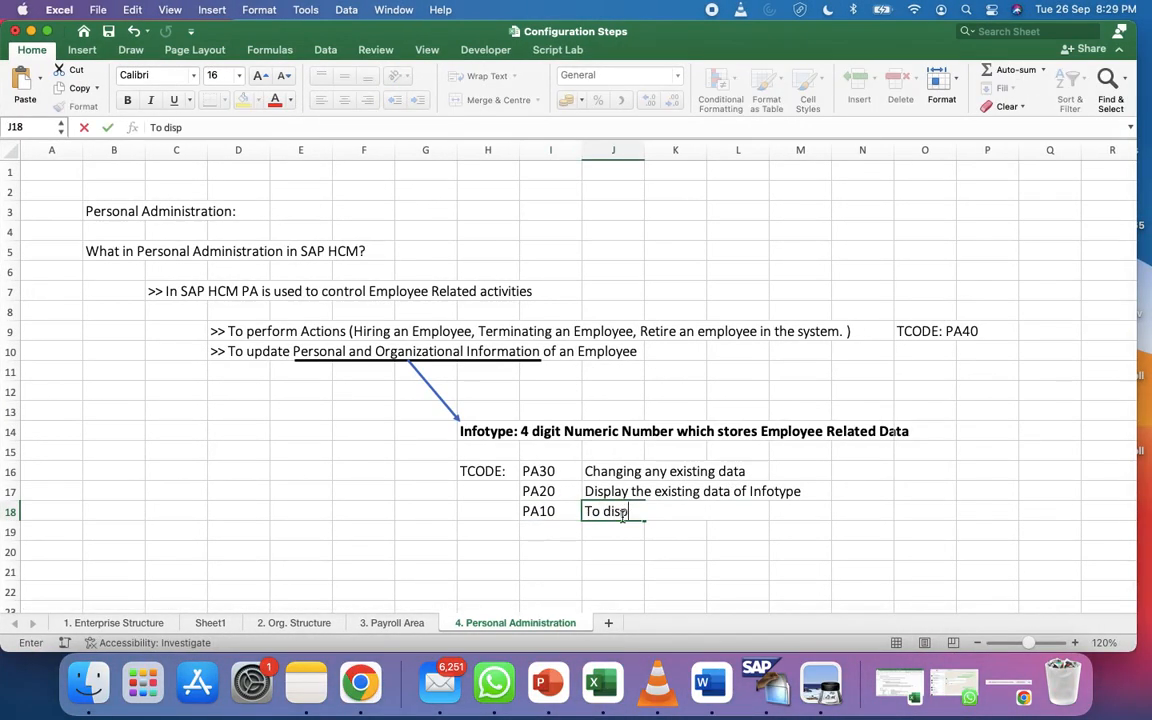
pyautogui.write('lay personal files')
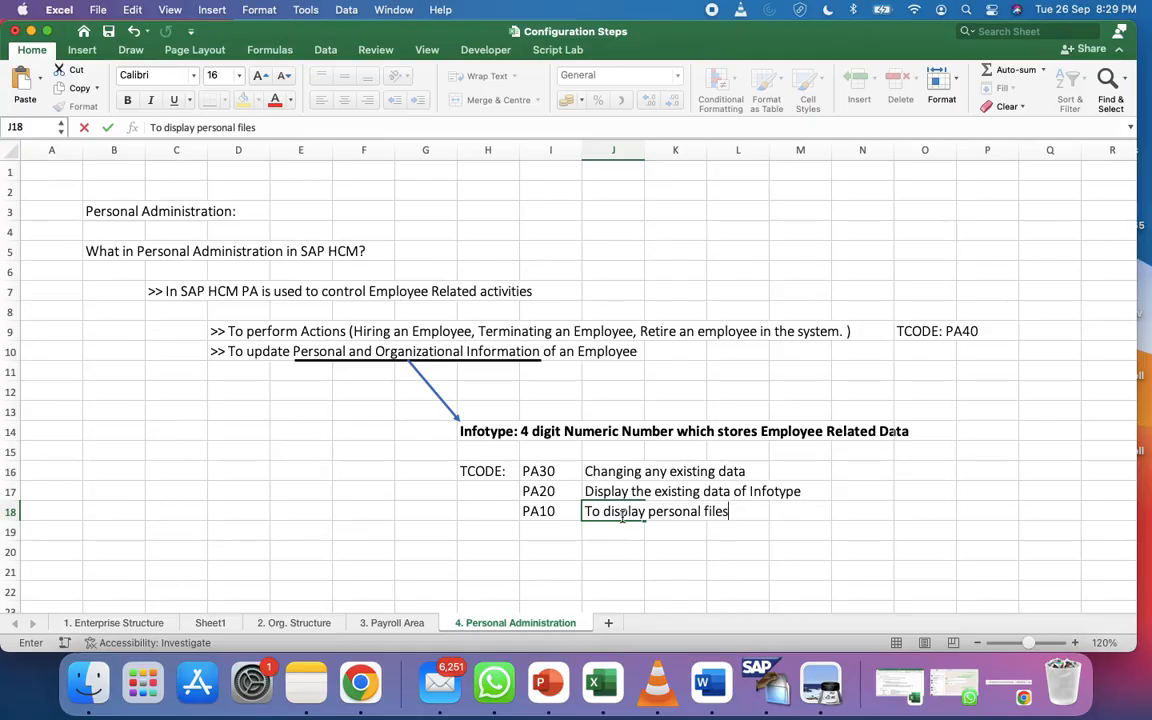
pyautogui.press('Return')
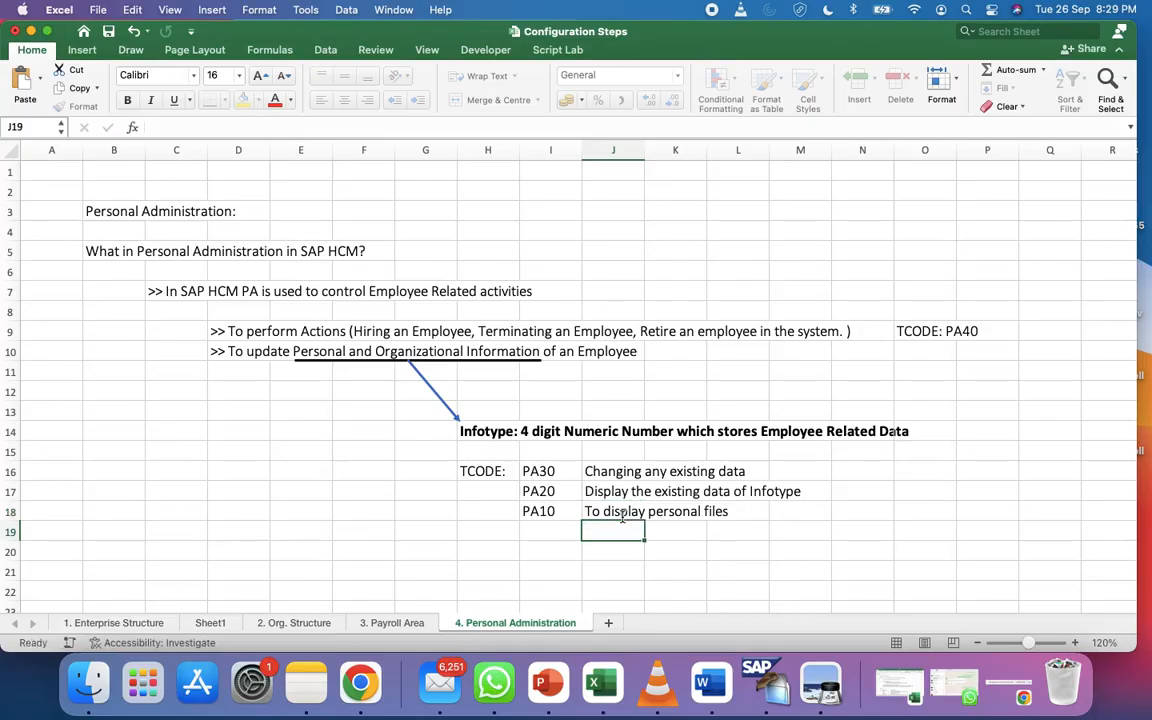
# Insert '& creating' so PA30's note reads 'Changing & creating any existing data'
pyautogui.click(630, 468)
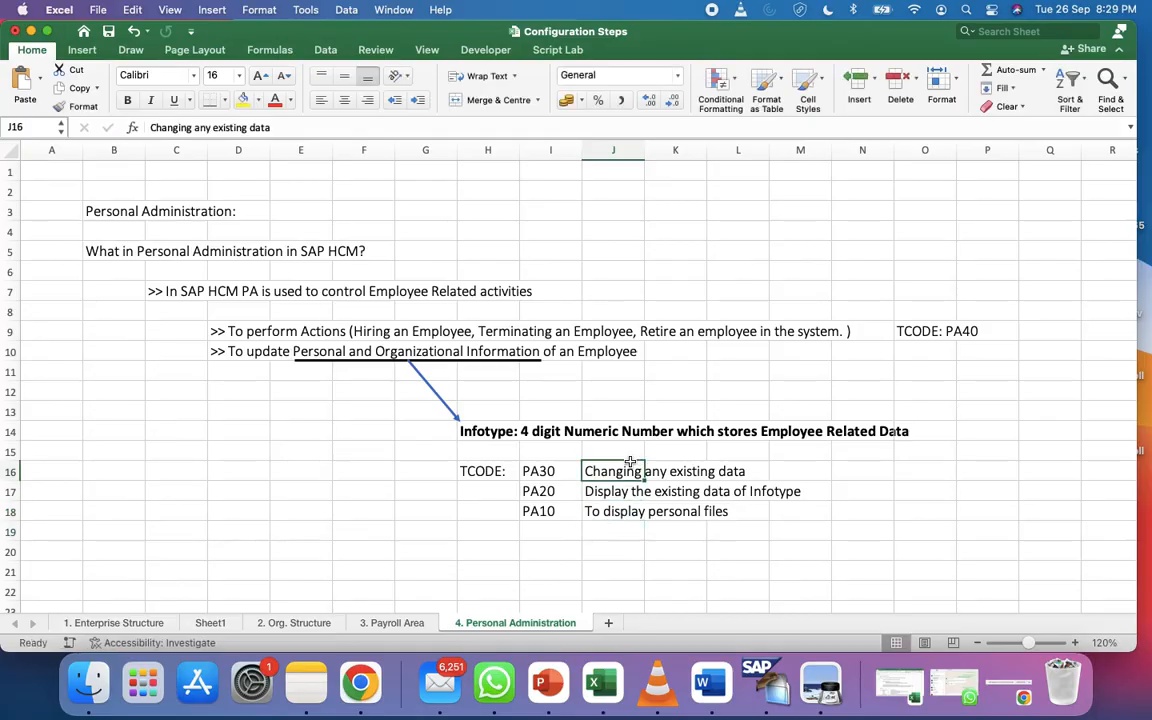
pyautogui.click(193, 127)
pyautogui.write('& creating')
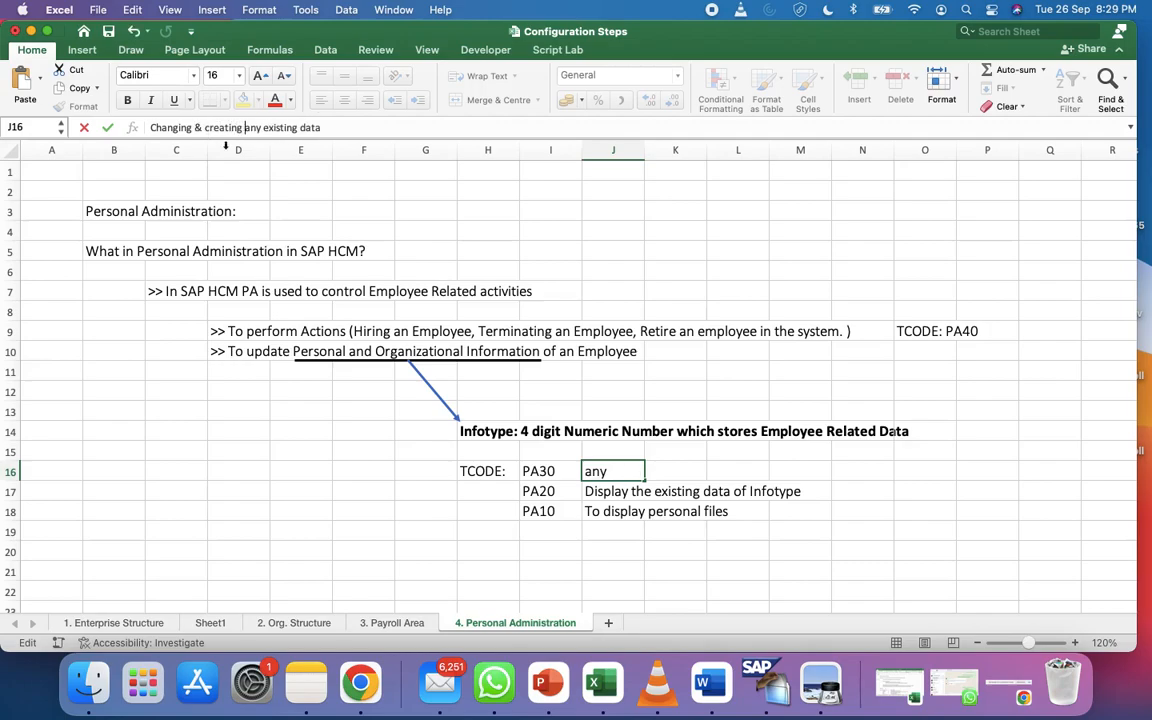
pyautogui.click(362, 392)
pyautogui.hotkey('ctrl', 'Left')
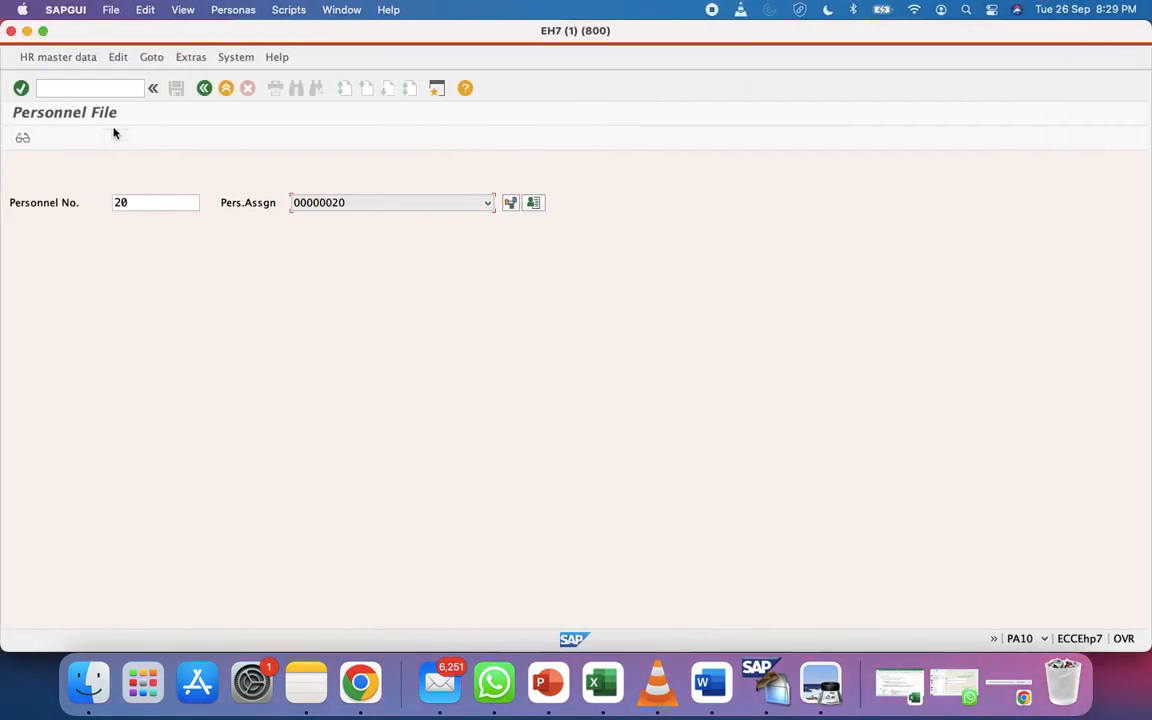
# Open PA20 with /npa20 and load personnel number 21's HR master data
pyautogui.click(70, 82)
pyautogui.write('/n')
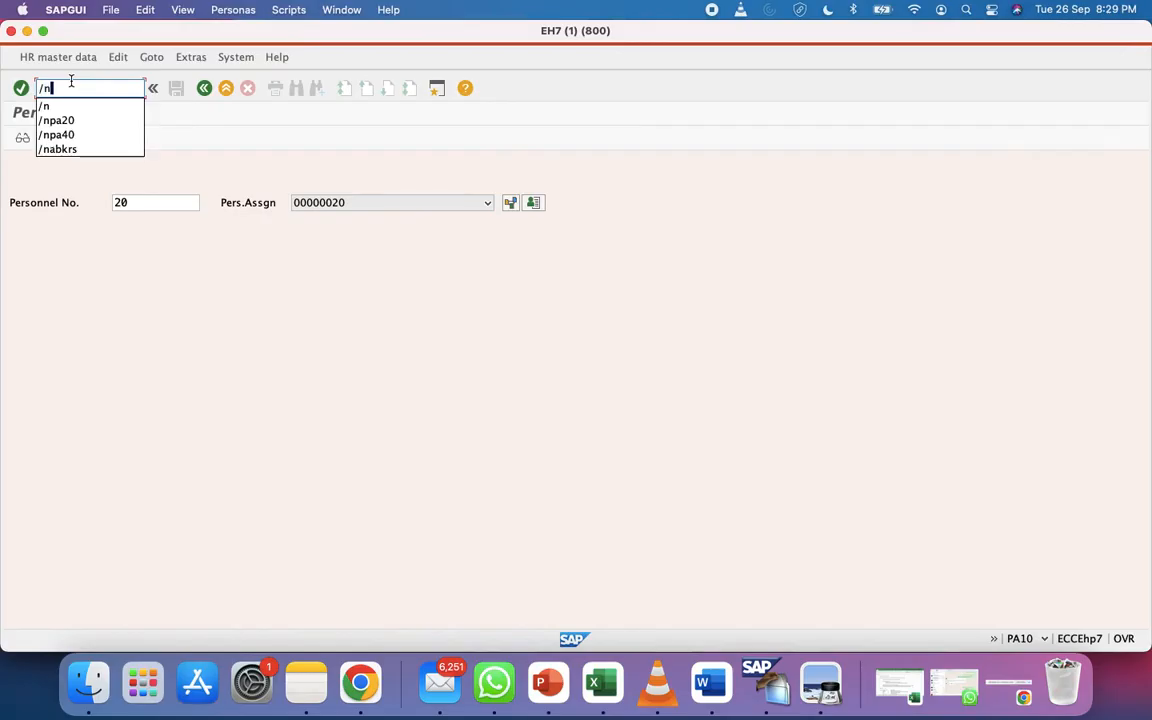
pyautogui.write('pa20')
pyautogui.press('Return')
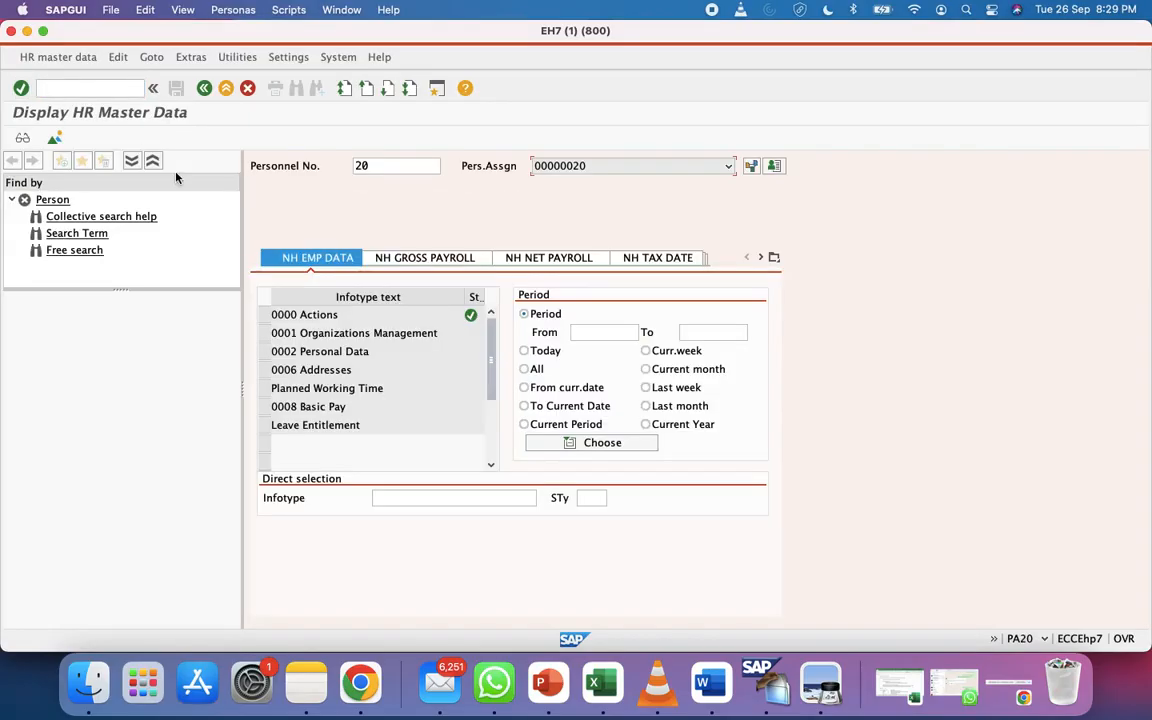
pyautogui.click(407, 167)
pyautogui.press('BackSpace')
pyautogui.press('BackSpace')
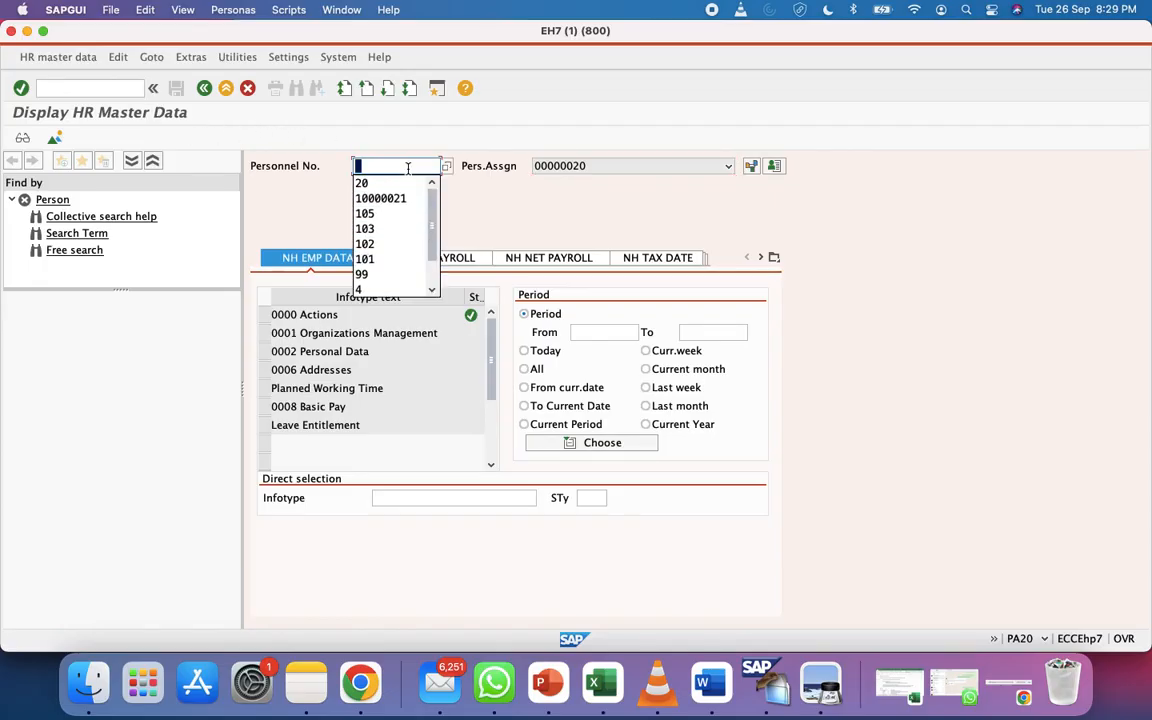
pyautogui.write('21')
pyautogui.press('Return')
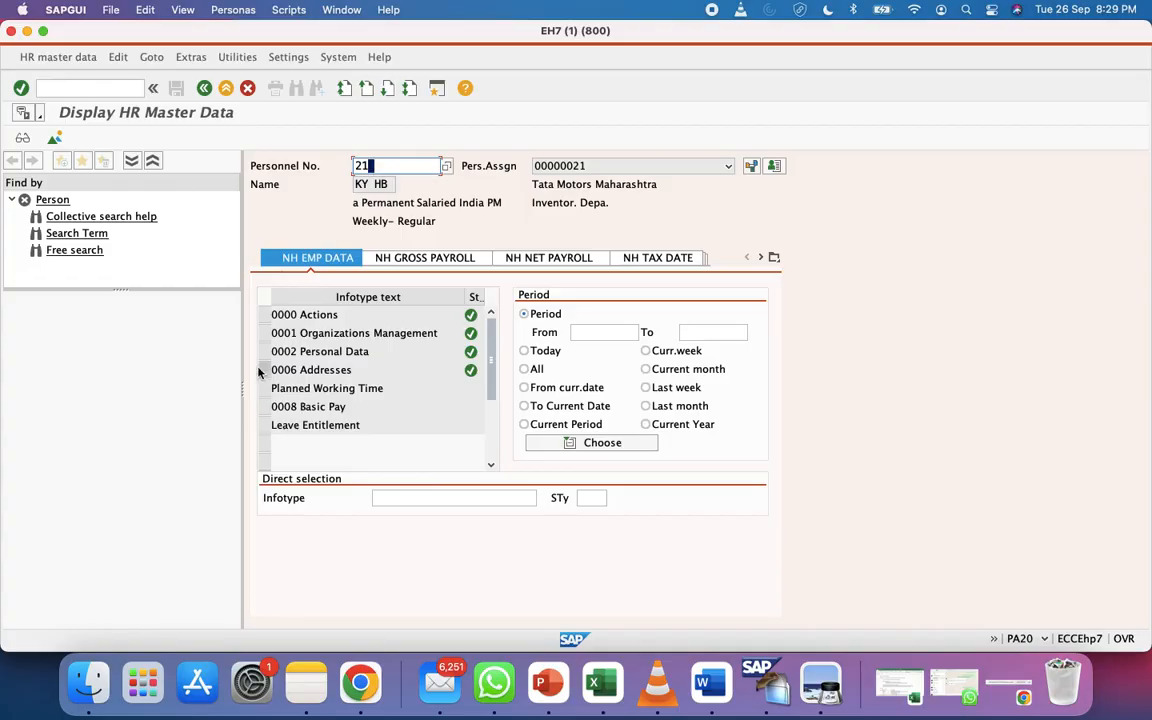
# Select the 0001 Organizations Management row and browse the Infotype lookup list without choosing
pyautogui.click(264, 334)
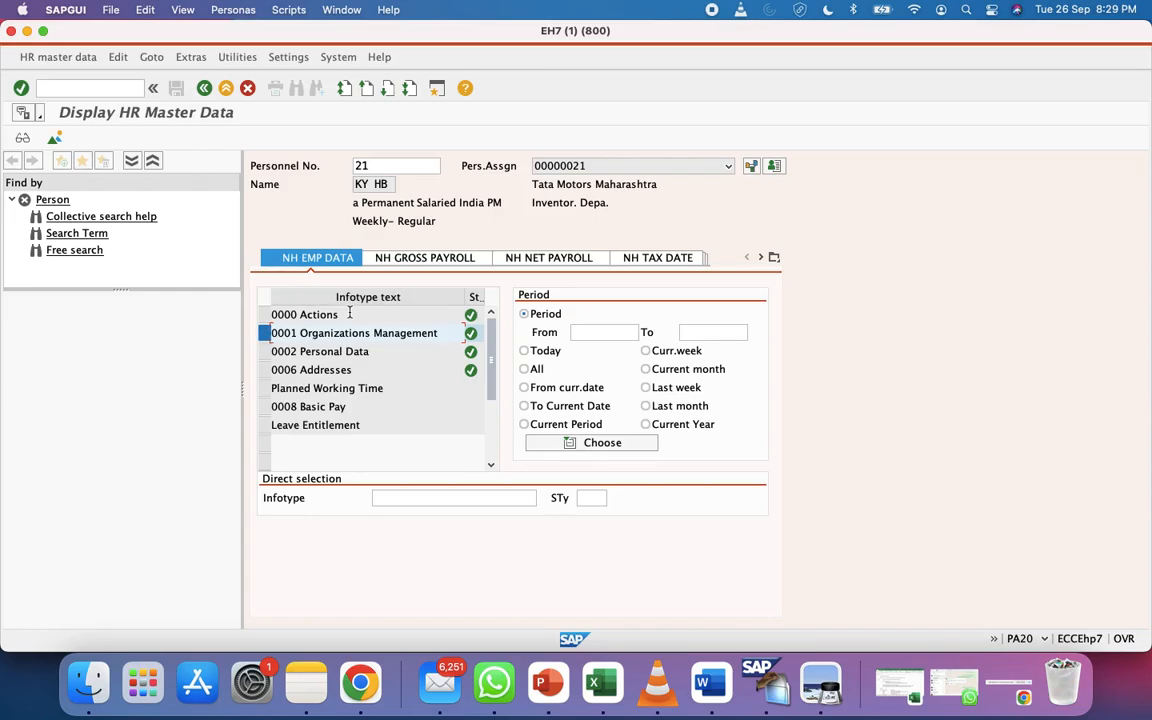
pyautogui.click(465, 497)
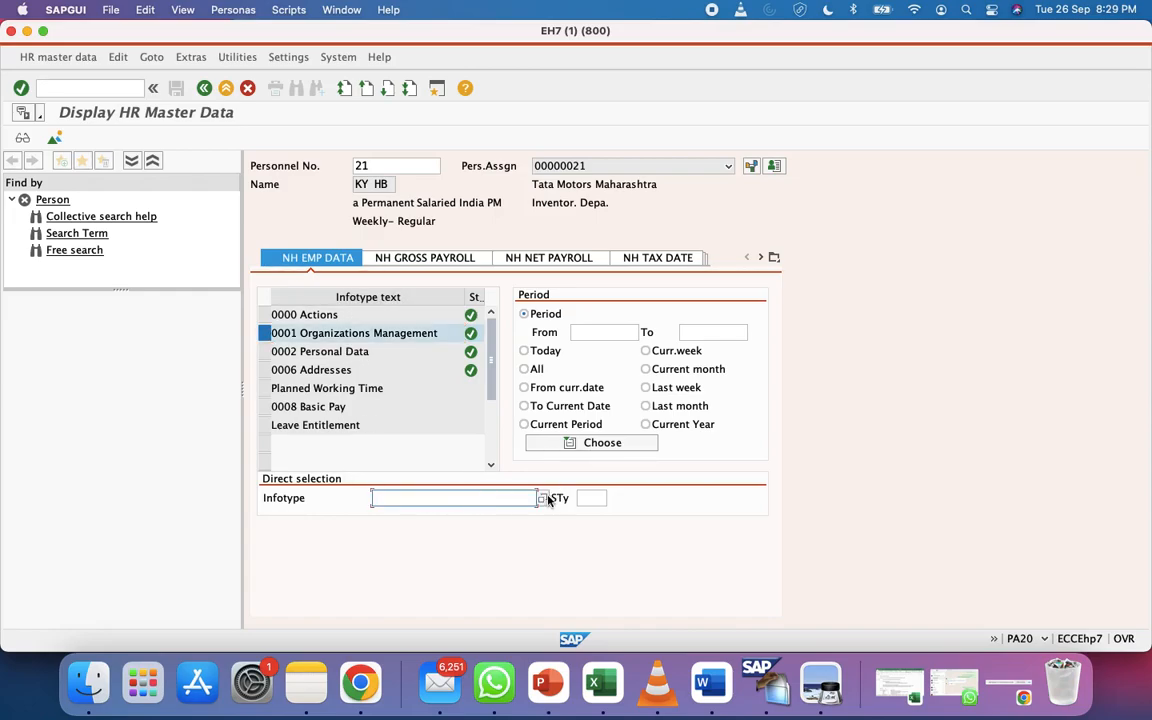
pyautogui.click(543, 498)
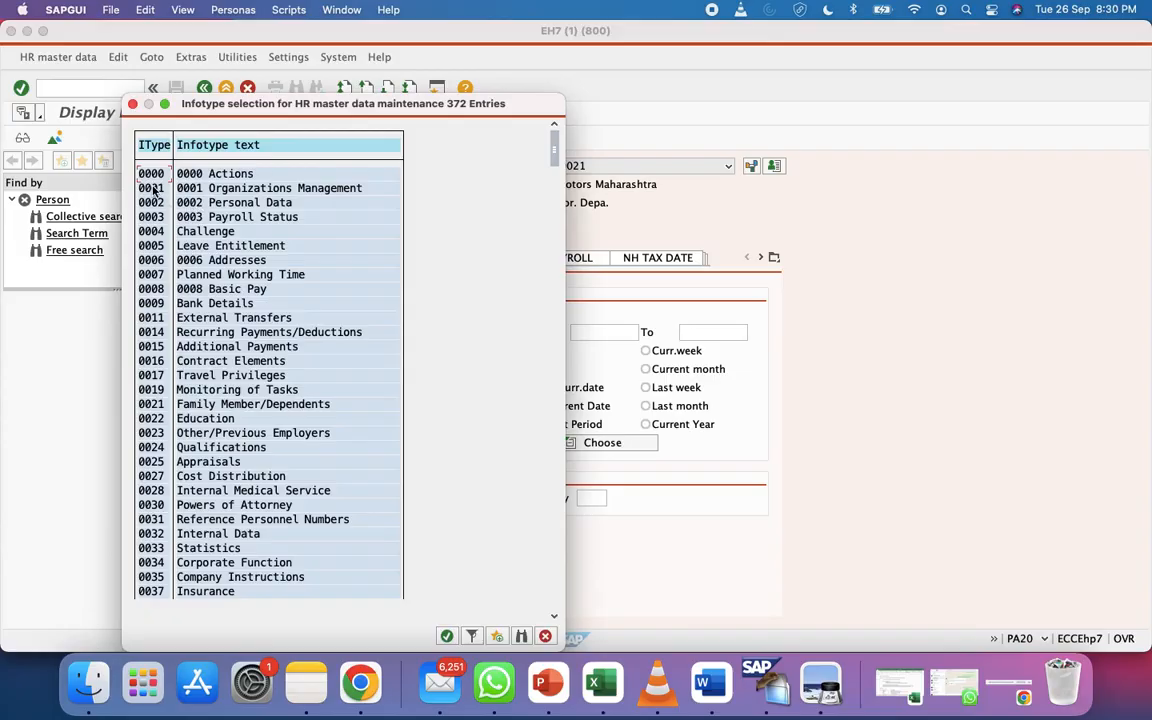
pyautogui.click(545, 637)
pyautogui.click(374, 497)
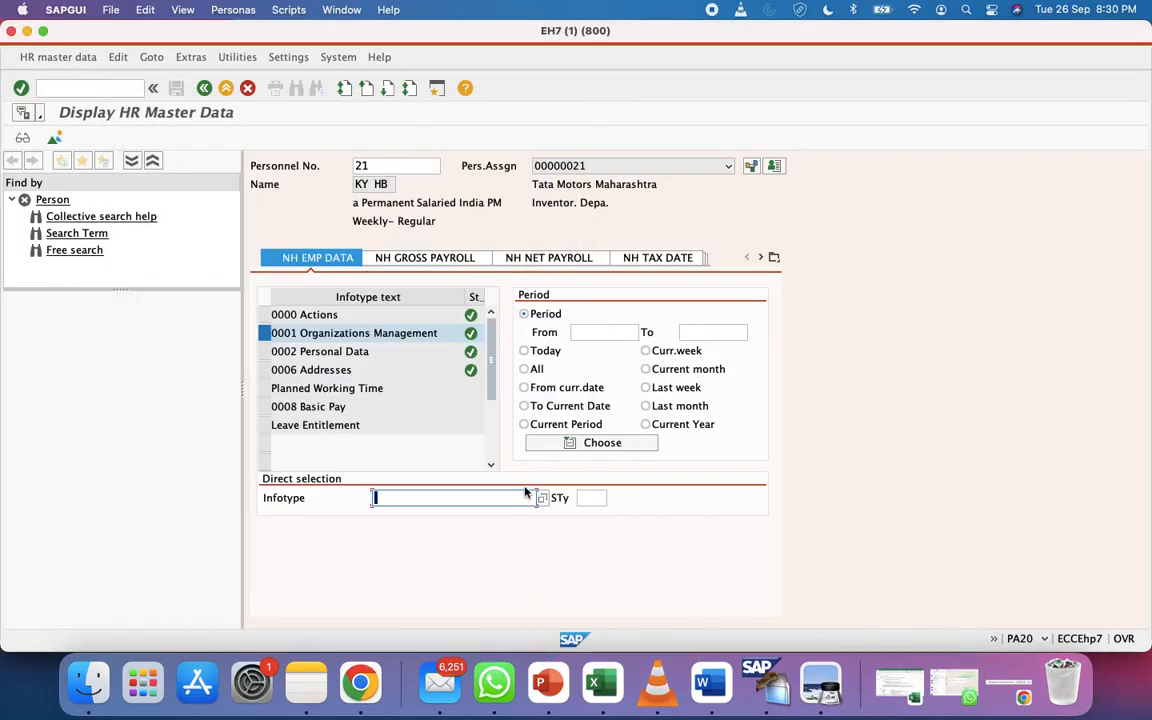
pyautogui.click(543, 498)
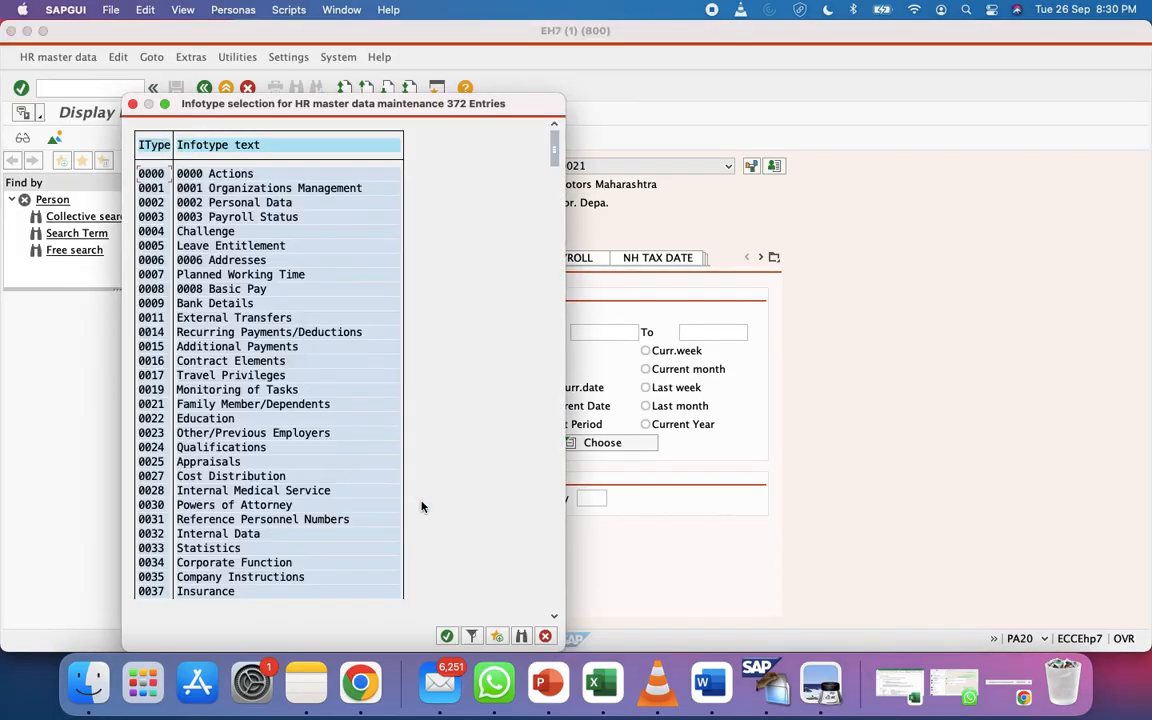
pyautogui.click(546, 636)
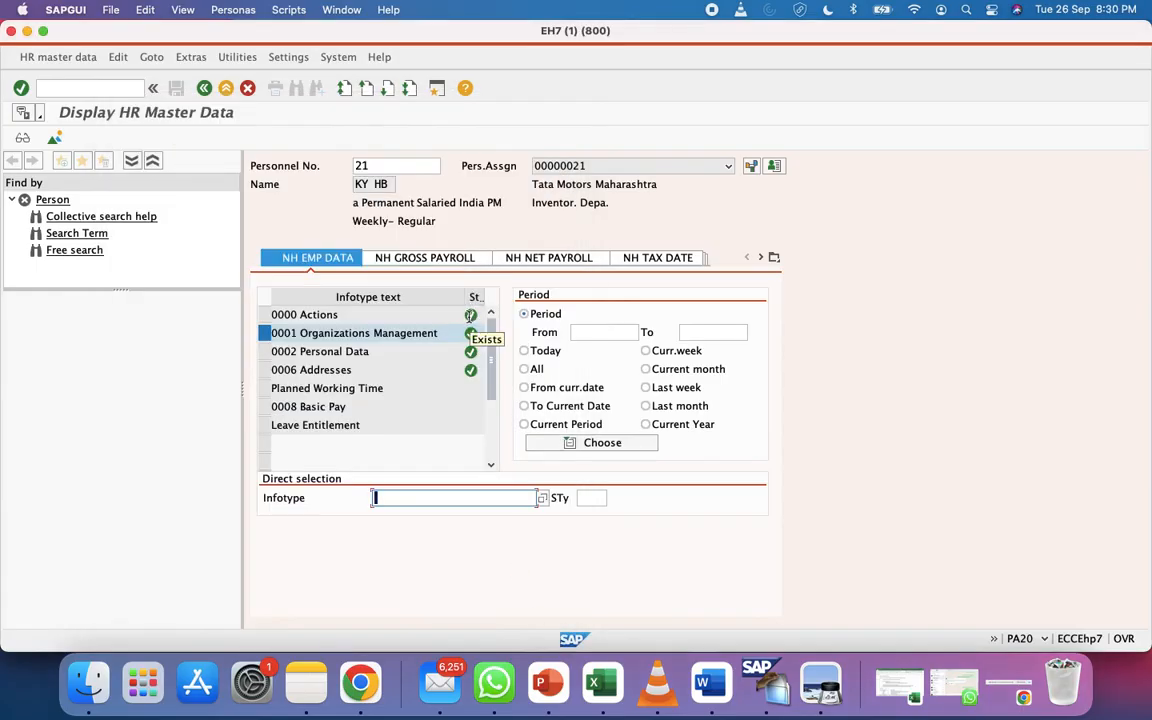
pyautogui.click(383, 172)
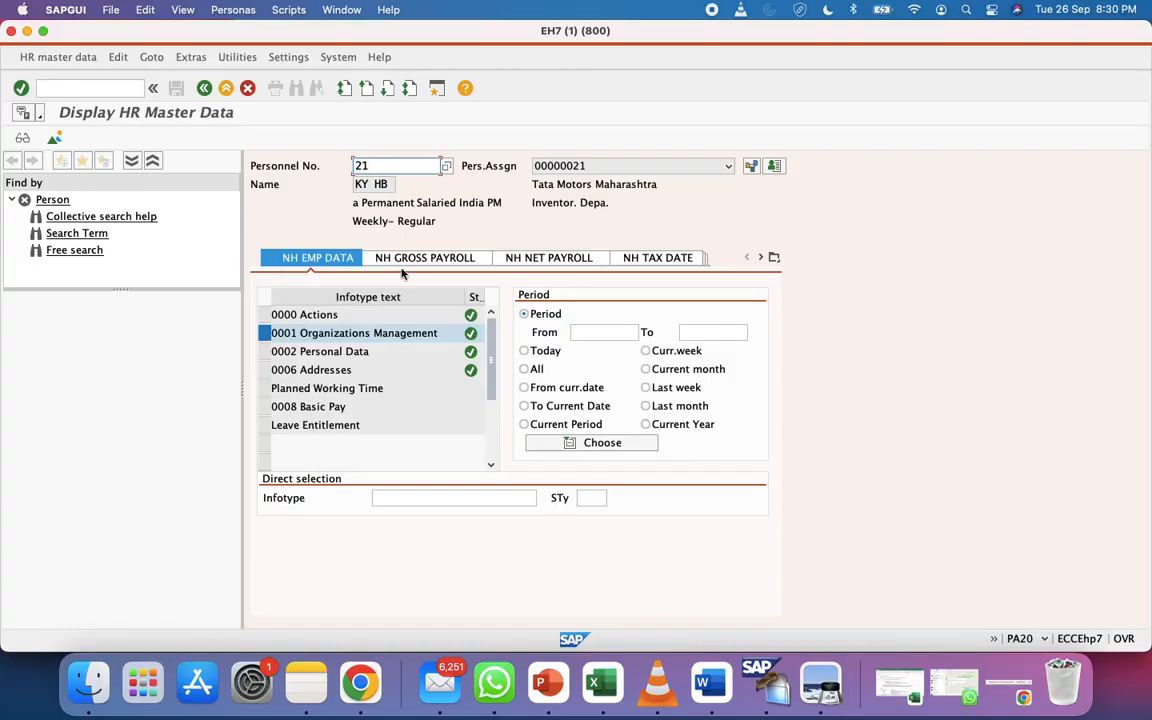
pyautogui.click(479, 499)
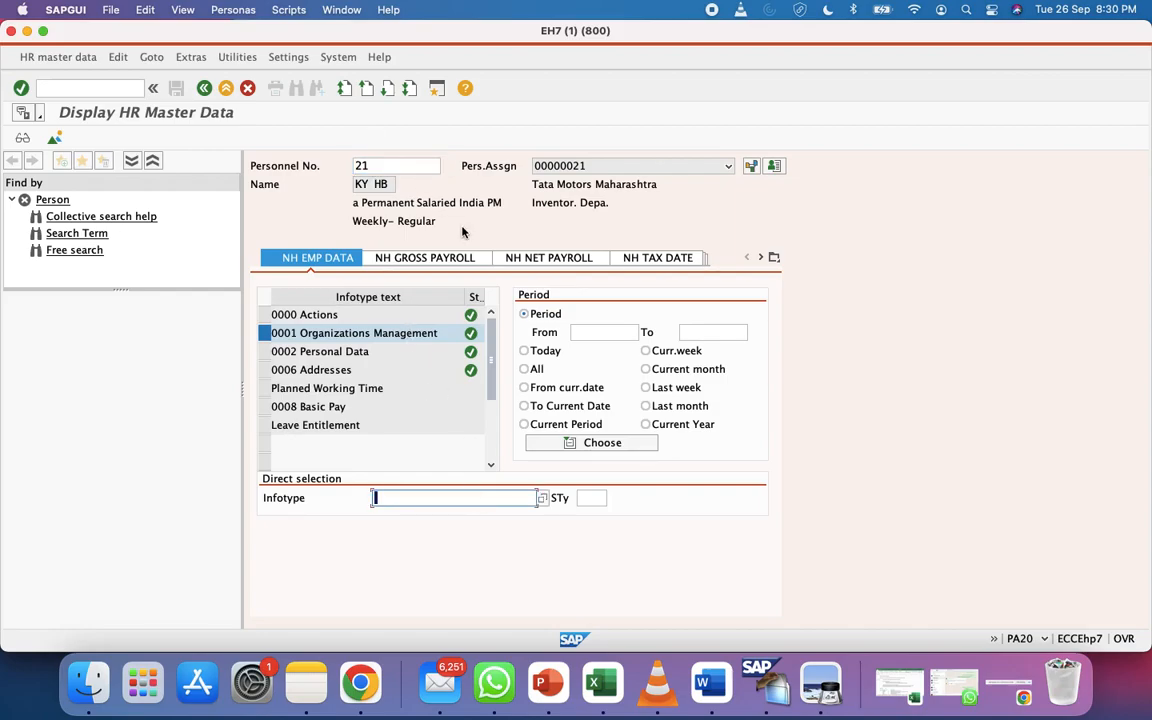
pyautogui.click(382, 166)
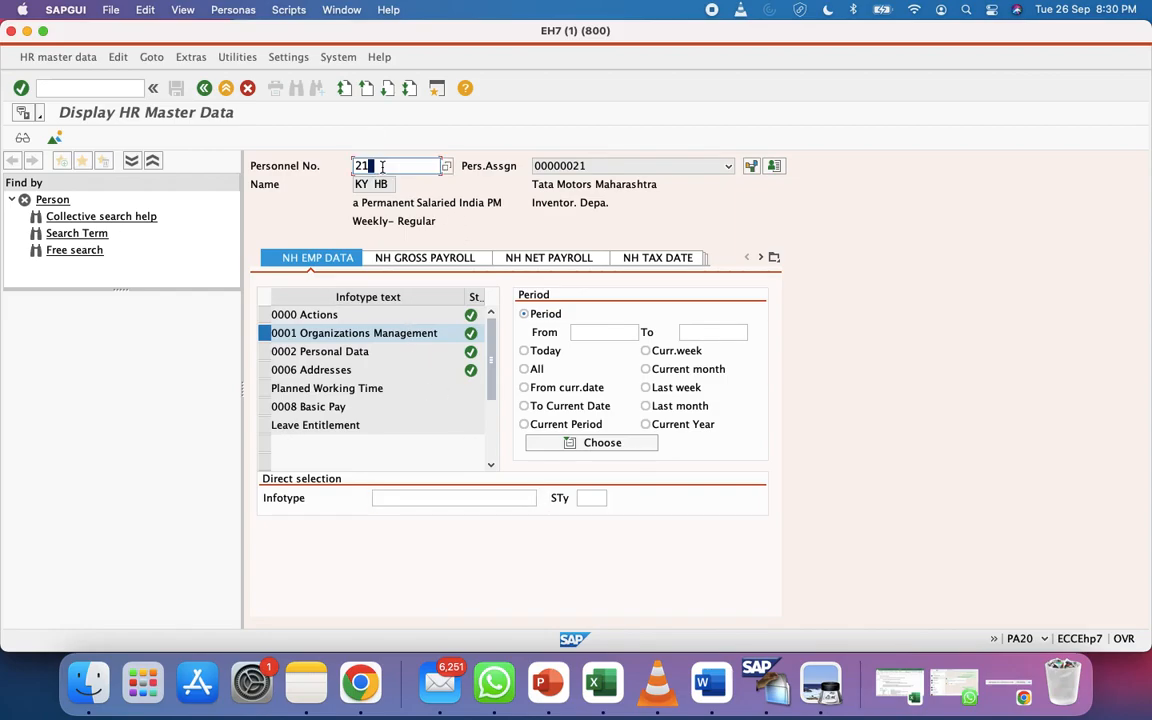
pyautogui.click(475, 501)
# Display employee 21's 0001 record: company code TTIN, area TMMH, position 50200977 Sales Exect
pyautogui.write('0001')
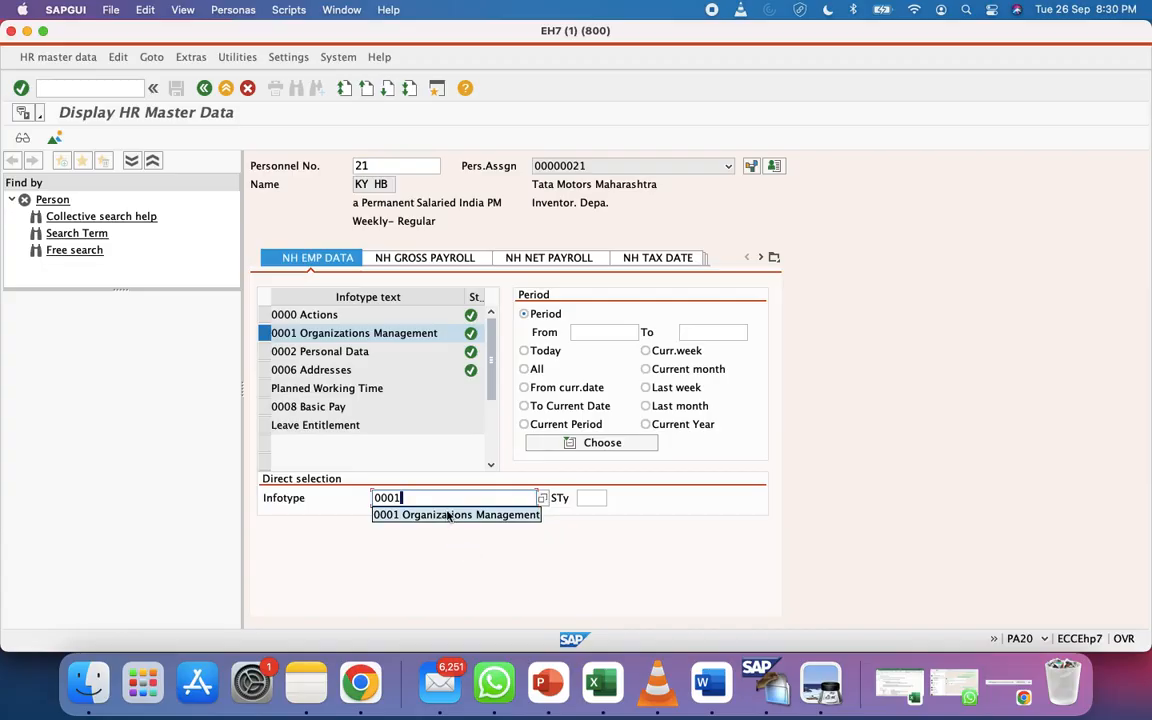
pyautogui.click(450, 514)
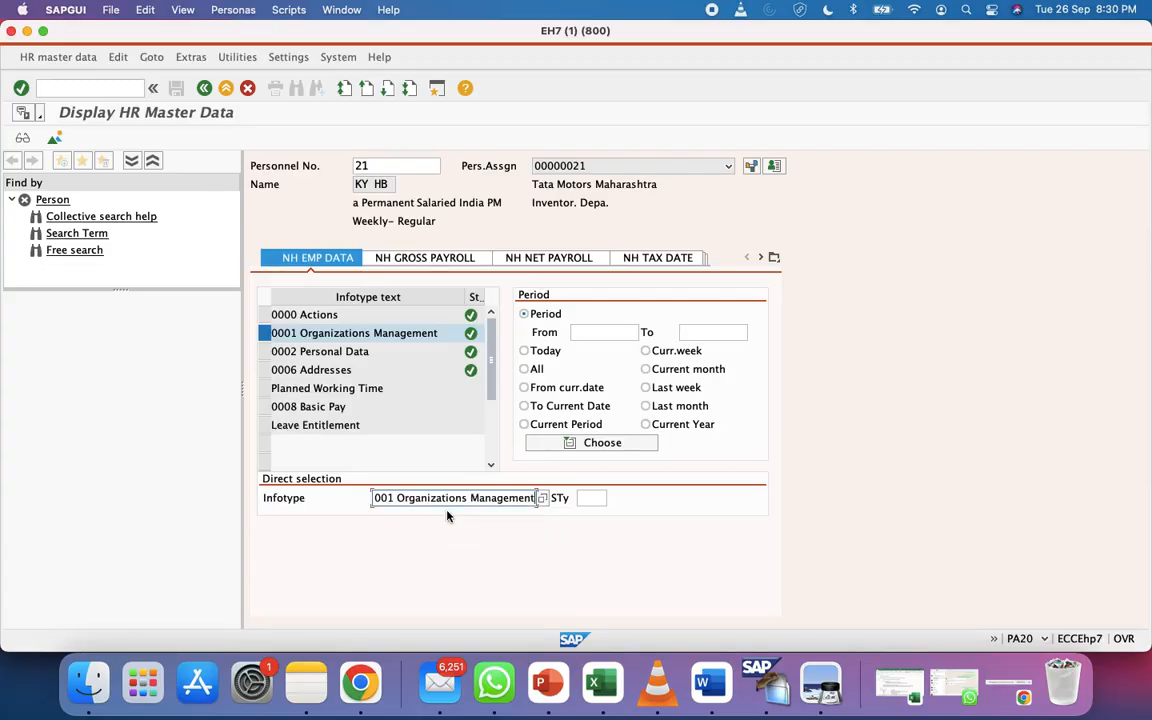
pyautogui.click(19, 141)
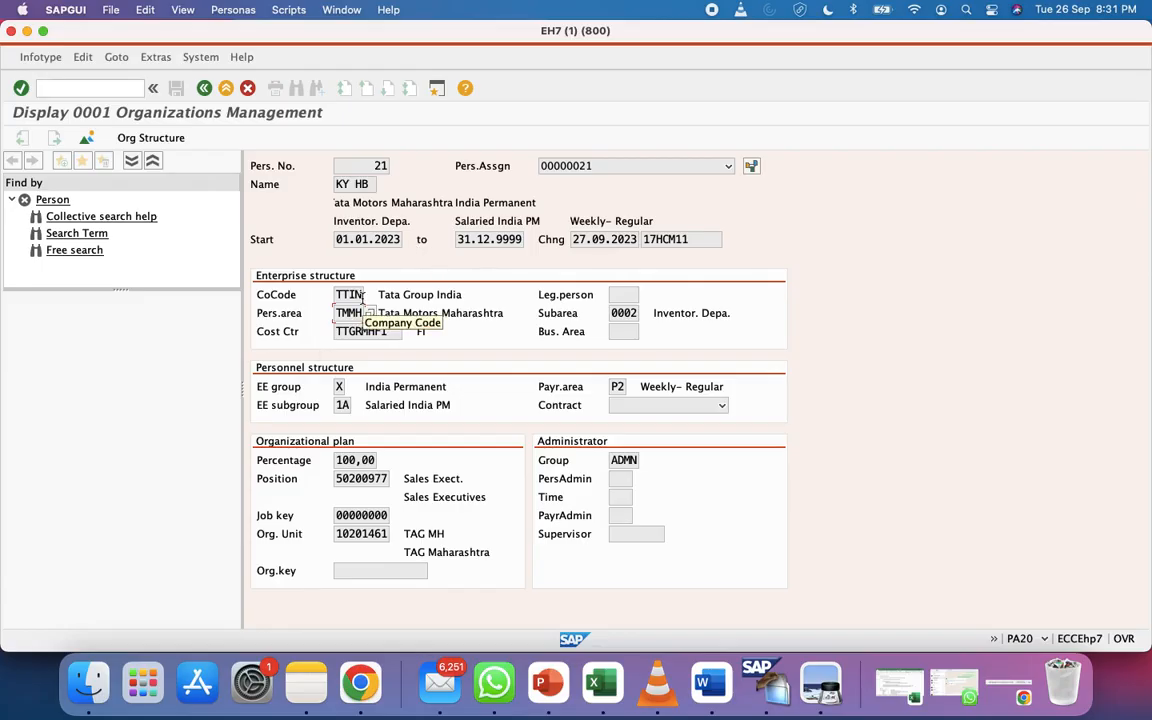
pyautogui.click(359, 480)
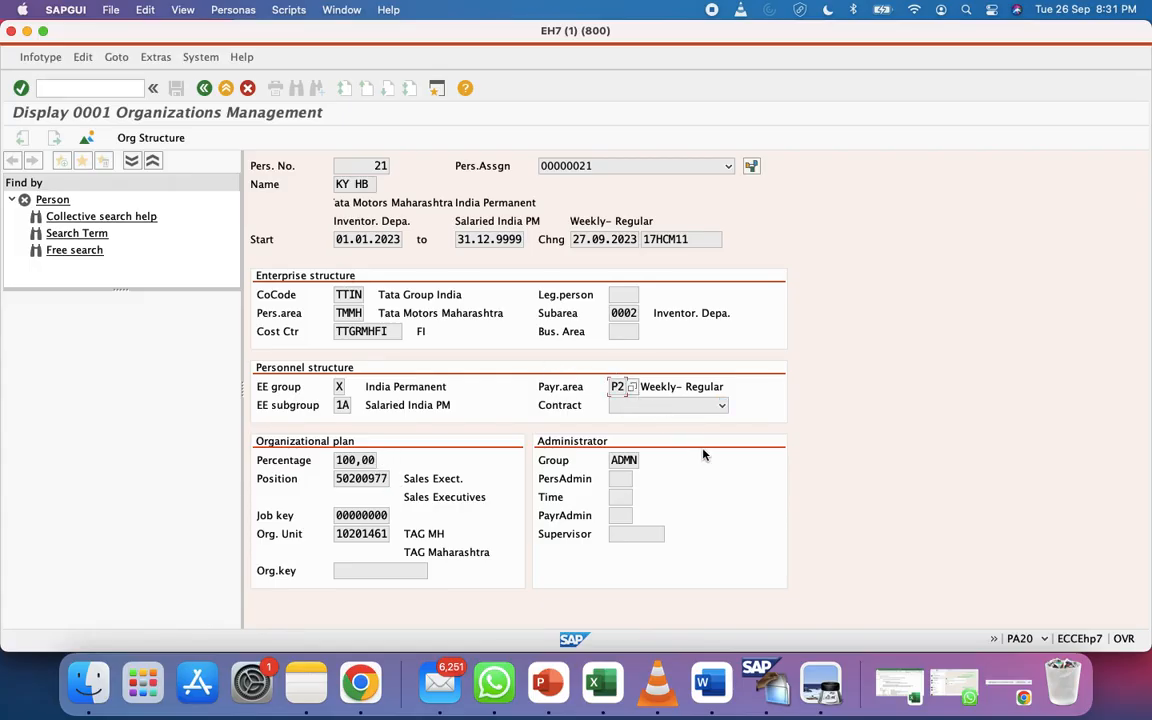
# Leave the 0001 record for the PA20 overview and bring the Excel notes forward
pyautogui.click(204, 89)
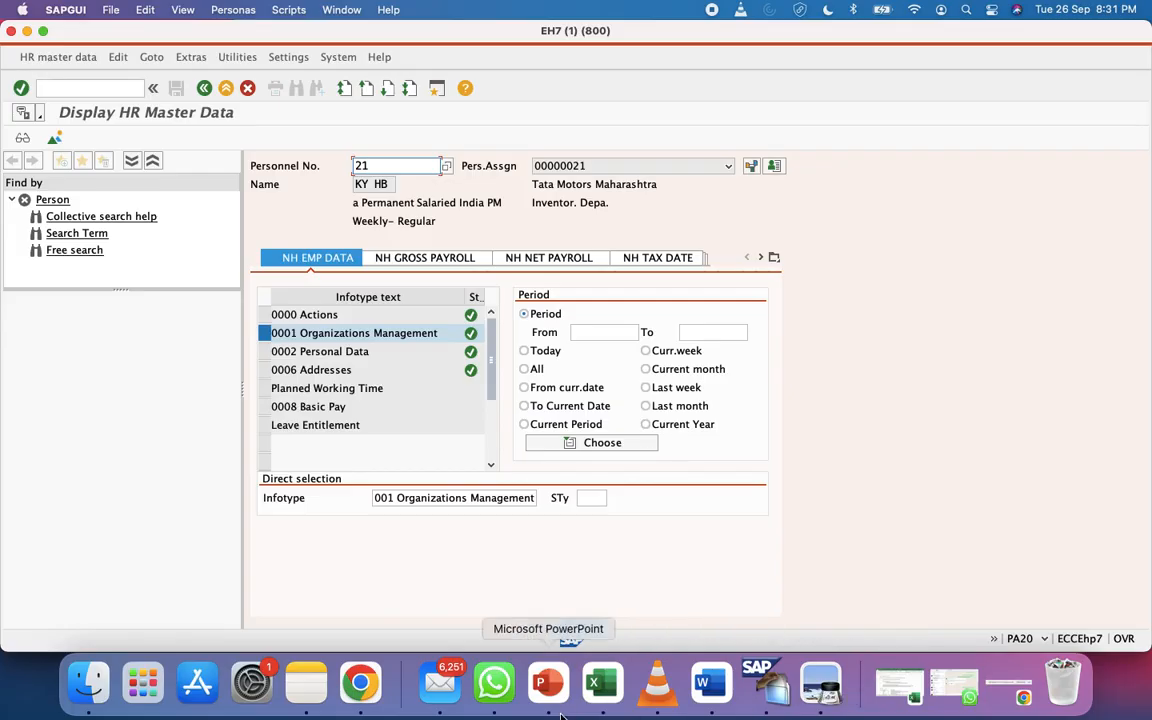
pyautogui.click(601, 682)
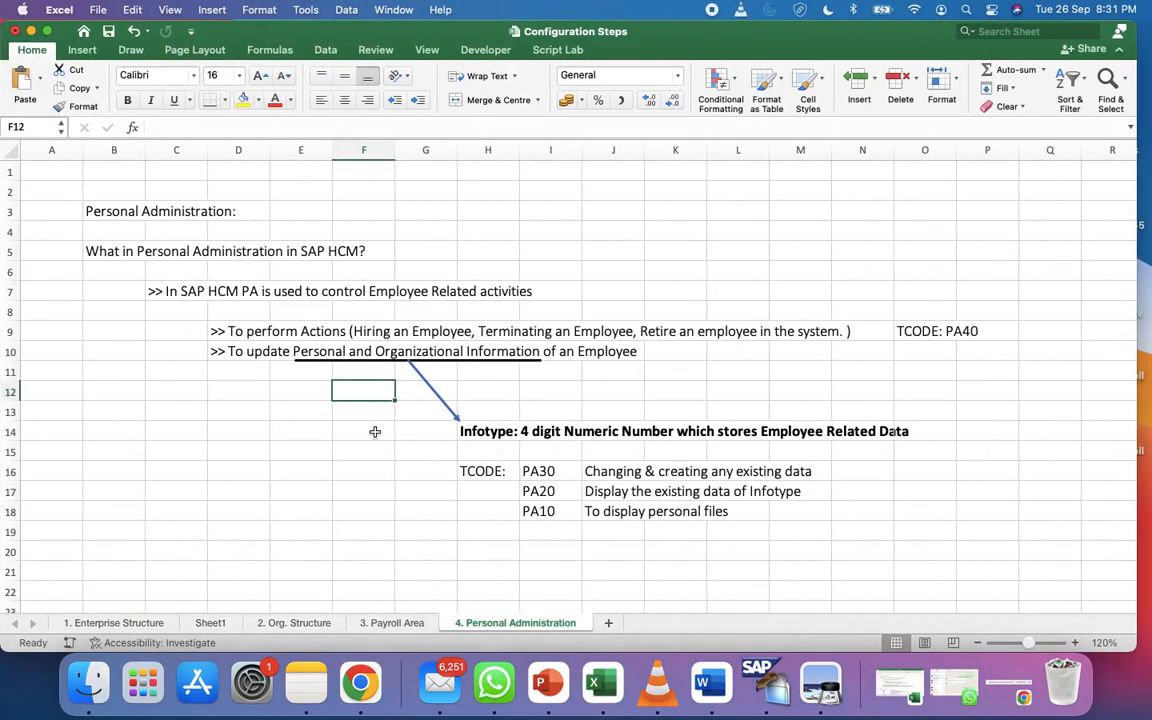
# Type the question 'What is an Overview screen in SAP' in D20
pyautogui.click(248, 550)
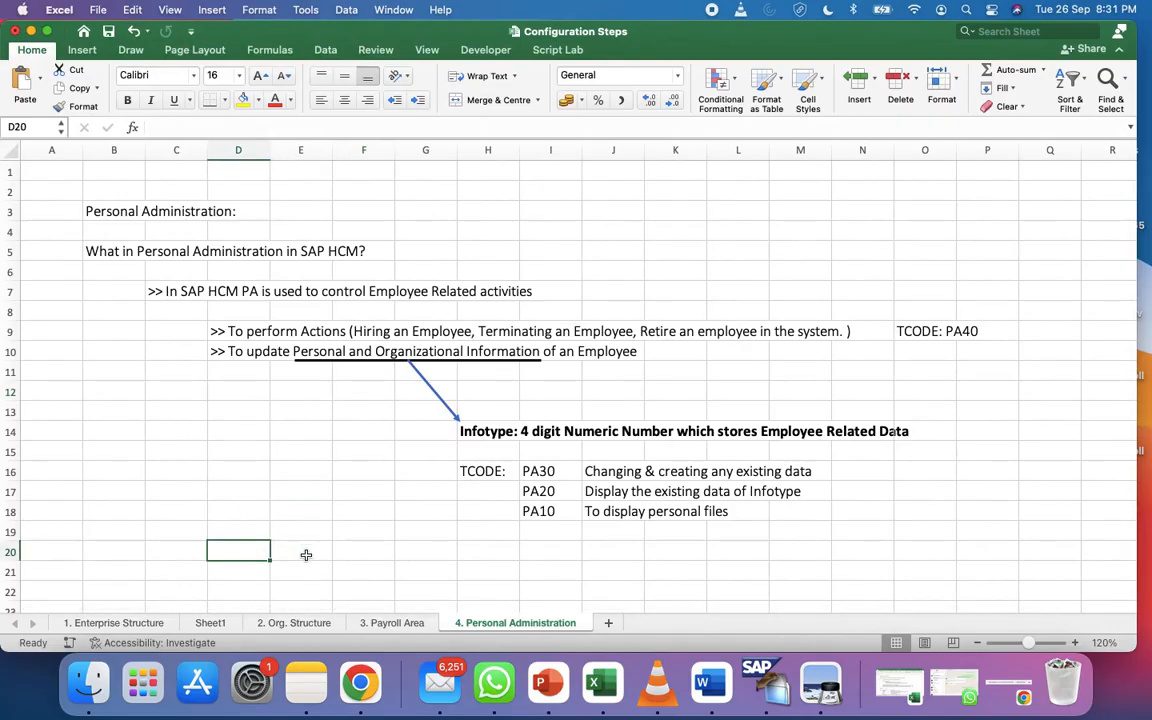
pyautogui.write('What ')
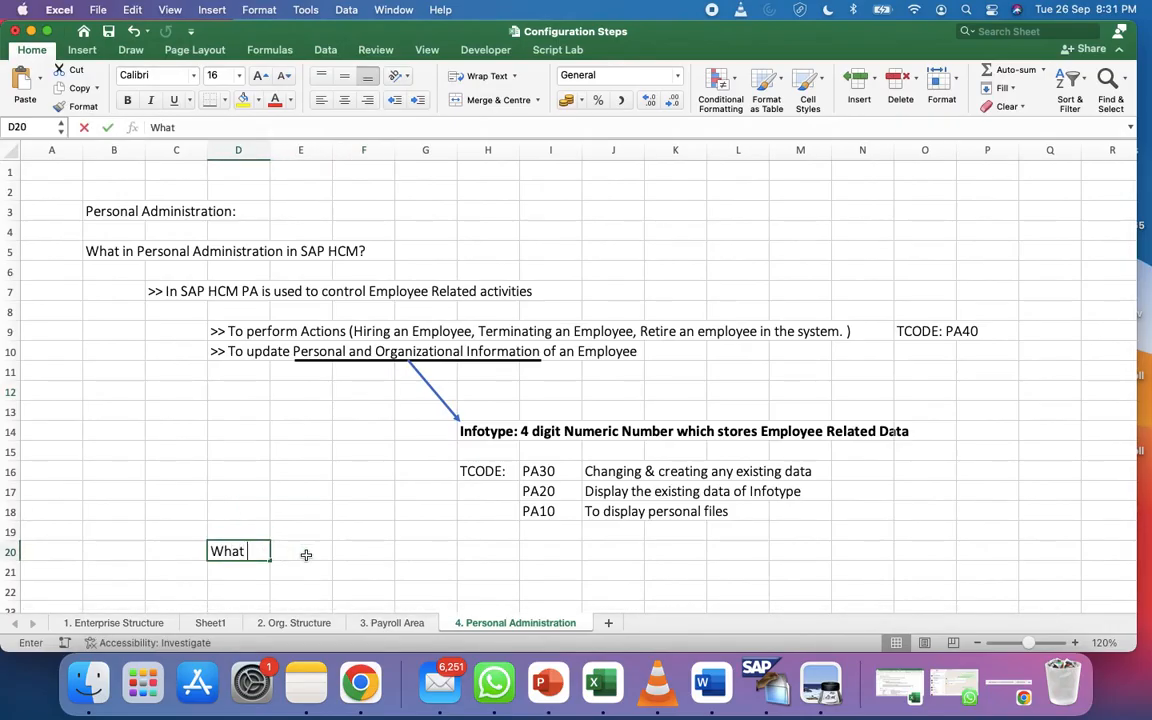
pyautogui.write('is an O')
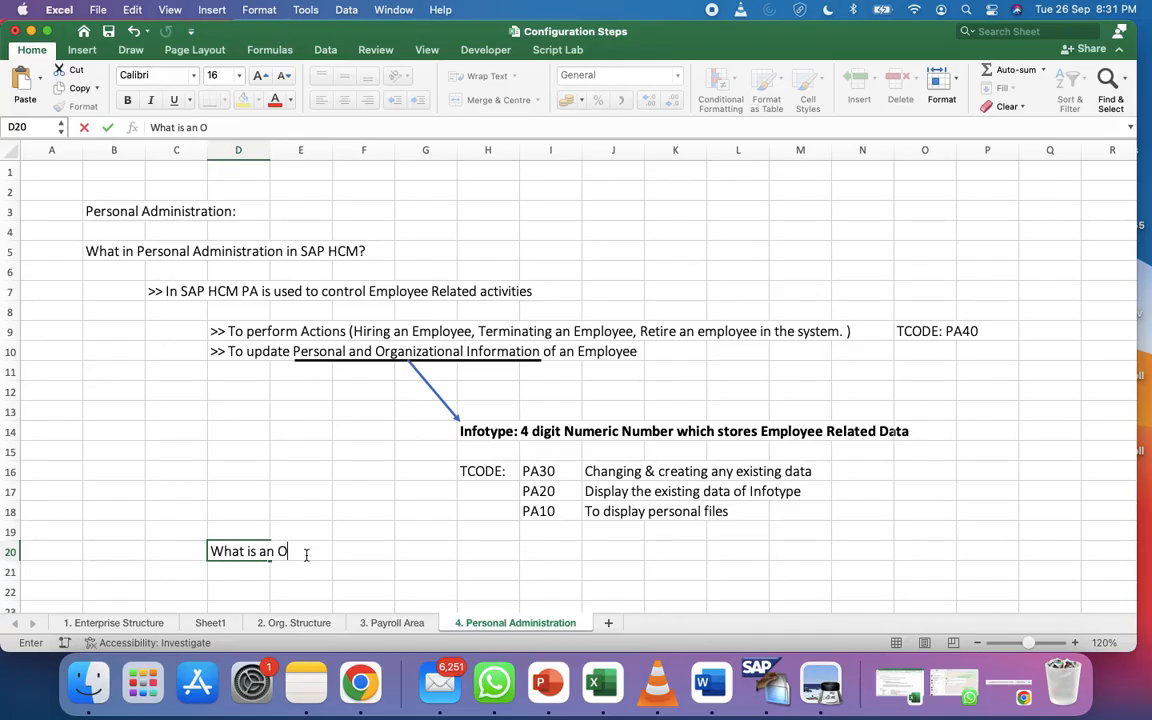
pyautogui.write('verview screen in SAp')
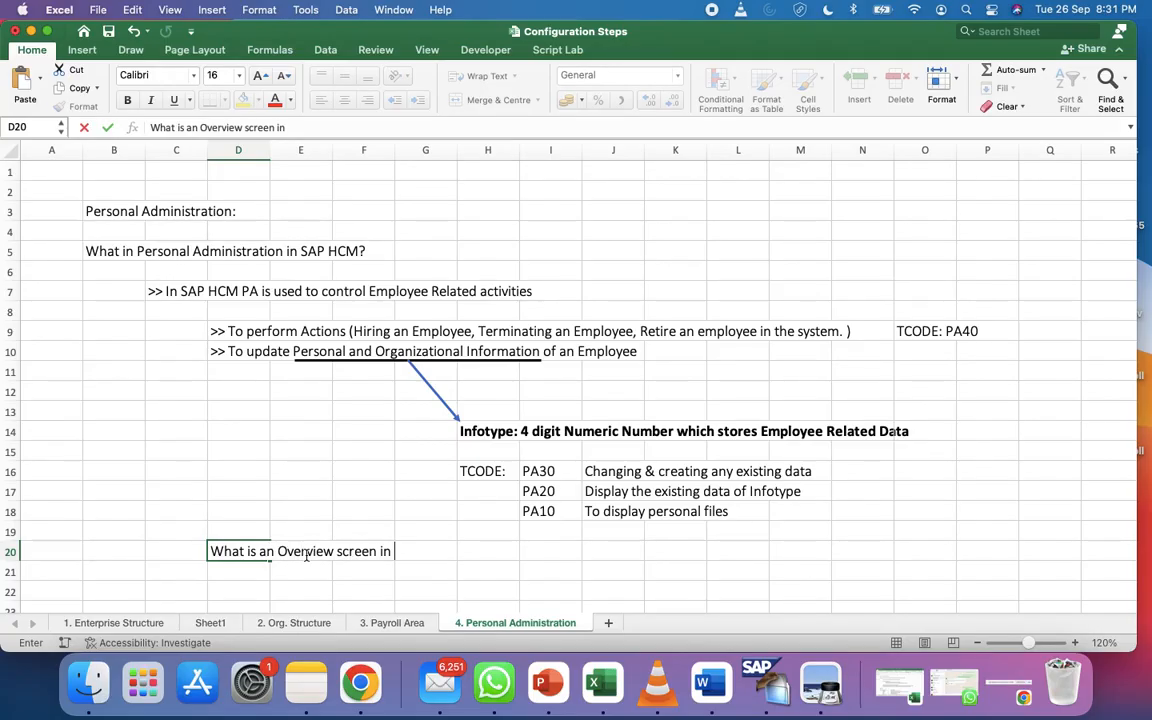
pyautogui.press('BackSpace')
pyautogui.press('BackSpace')
pyautogui.write('AP')
pyautogui.press('Return')
# Add the E22 note 'Within SAP HCM Infotypes Records can be created for different periods'
pyautogui.scroll(-3, 309, 552)
pyautogui.click(265, 442)
pyautogui.click(293, 441)
pyautogui.write('>>')
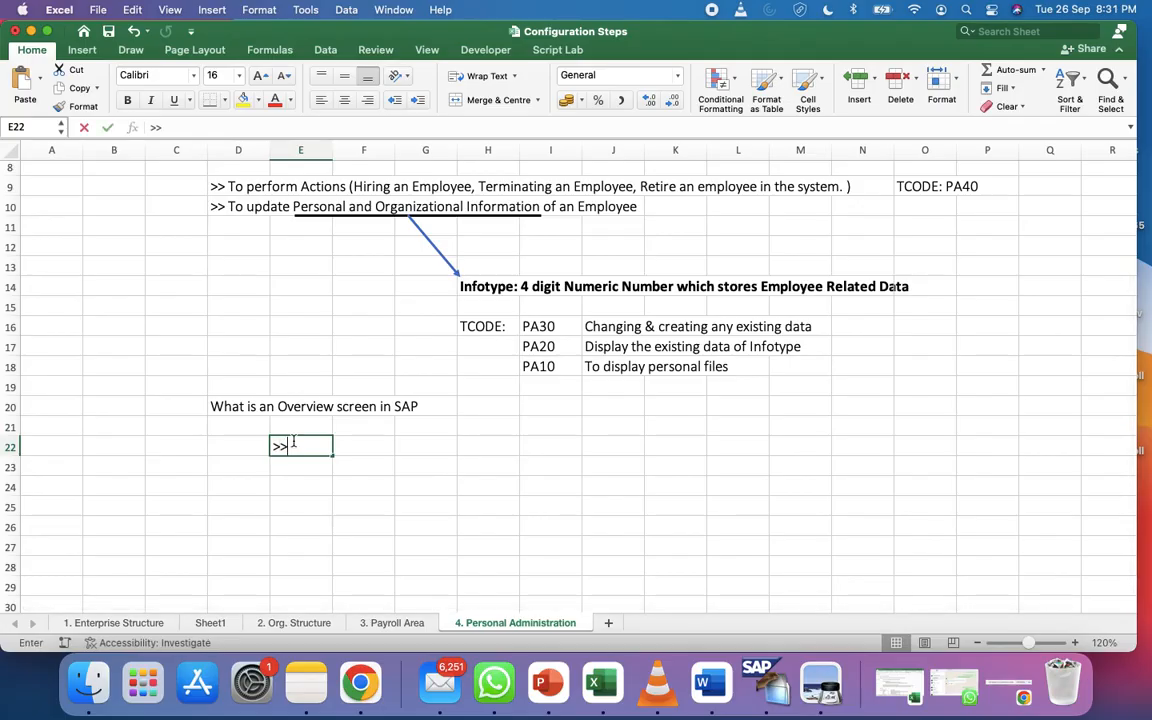
pyautogui.write(' SAP Creates')
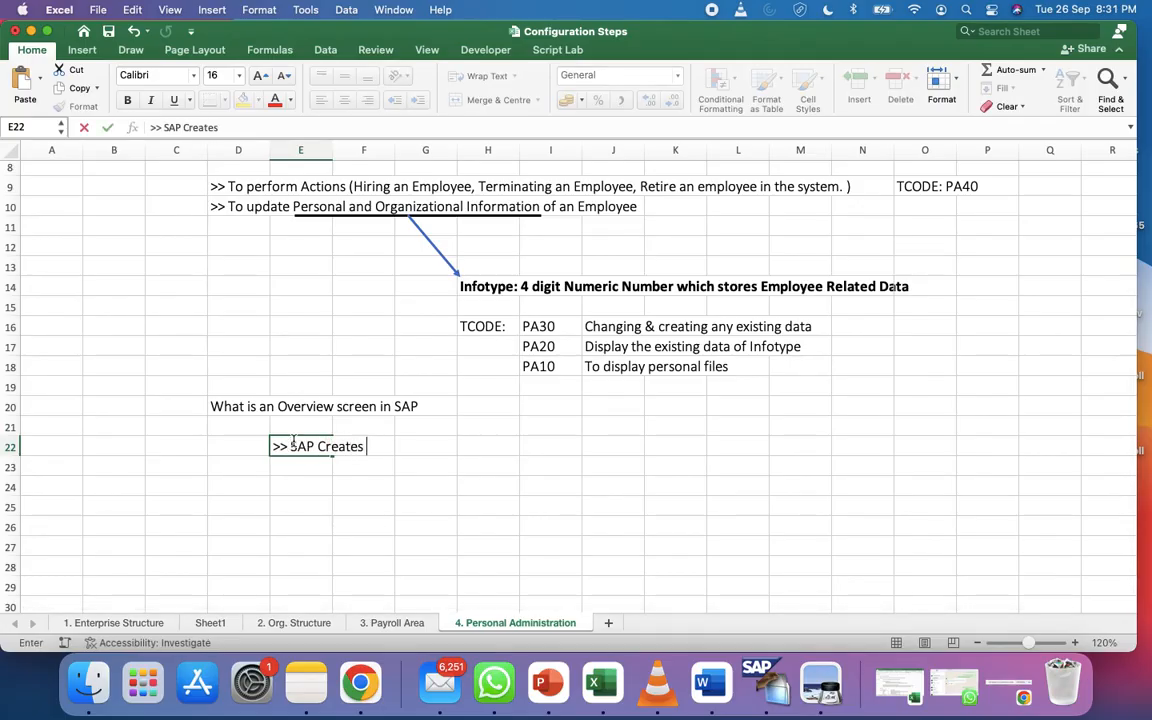
pyautogui.press('BackSpace')
pyautogui.press('BackSpace')
pyautogui.press('BackSpace')
pyautogui.press('BackSpace')
pyautogui.press('BackSpace')
pyautogui.press('BackSpace')
pyautogui.press('BackSpace')
pyautogui.press('BackSpace')
pyautogui.press('BackSpace')
pyautogui.press('BackSpace')
pyautogui.press('BackSpace')
pyautogui.press('BackSpace')
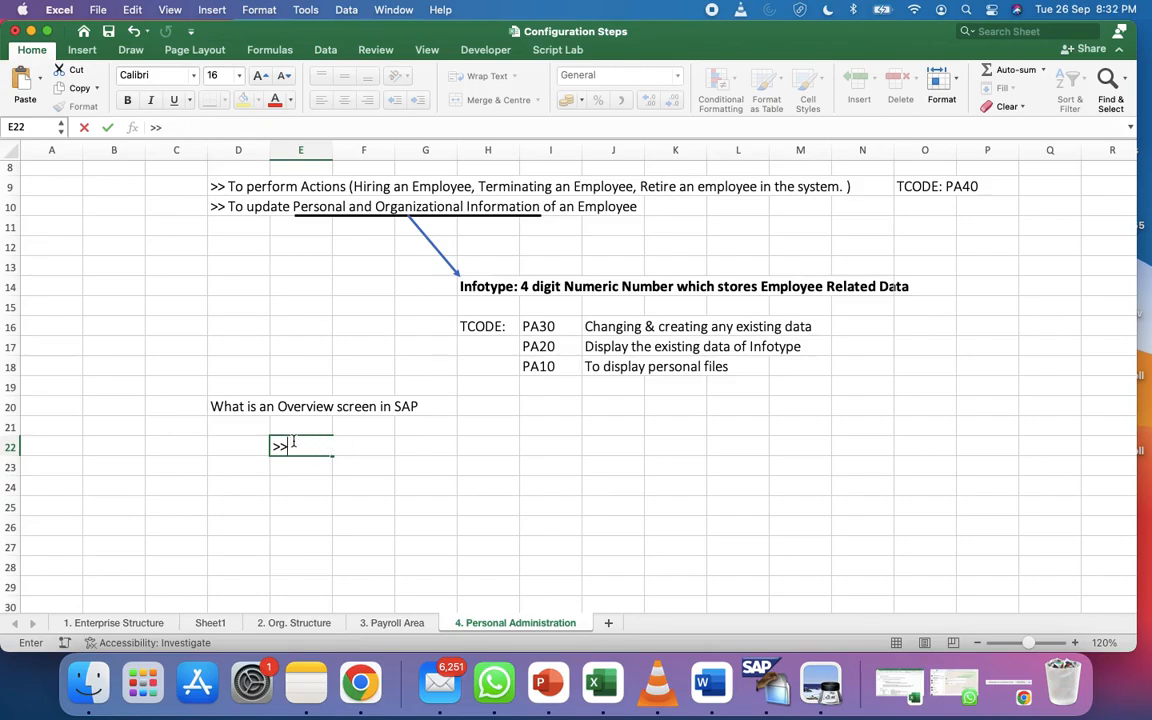
pyautogui.write('Within SAP ')
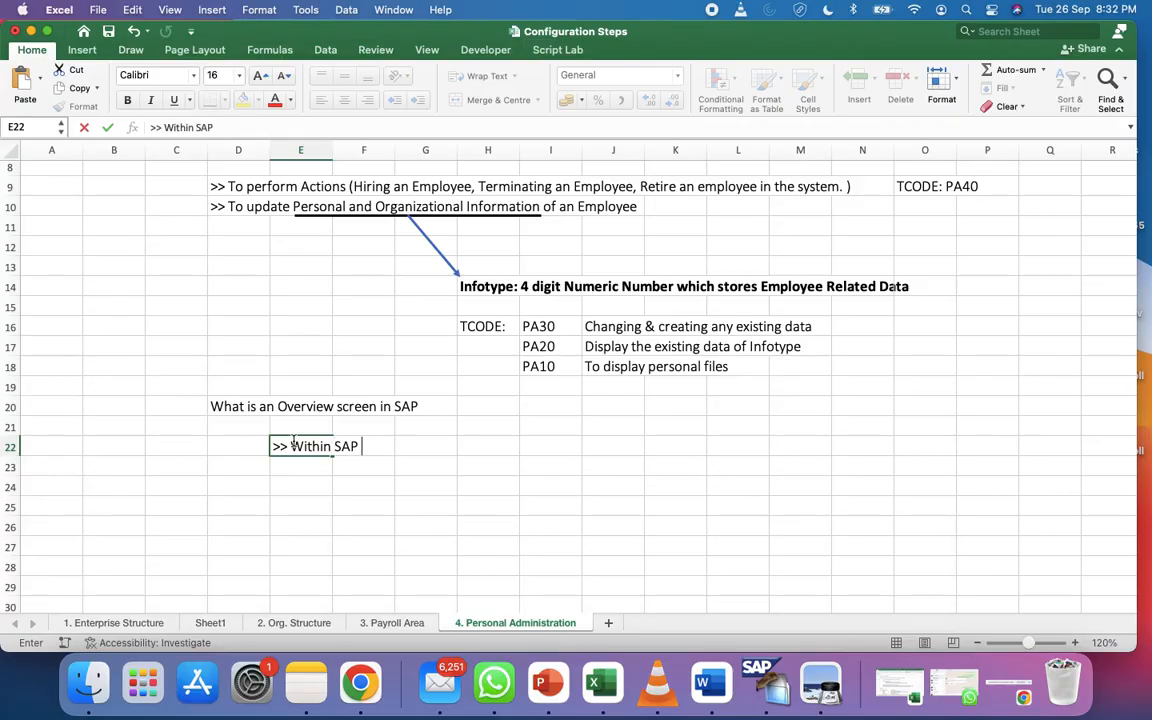
pyautogui.write('HCM Infotypes can be ')
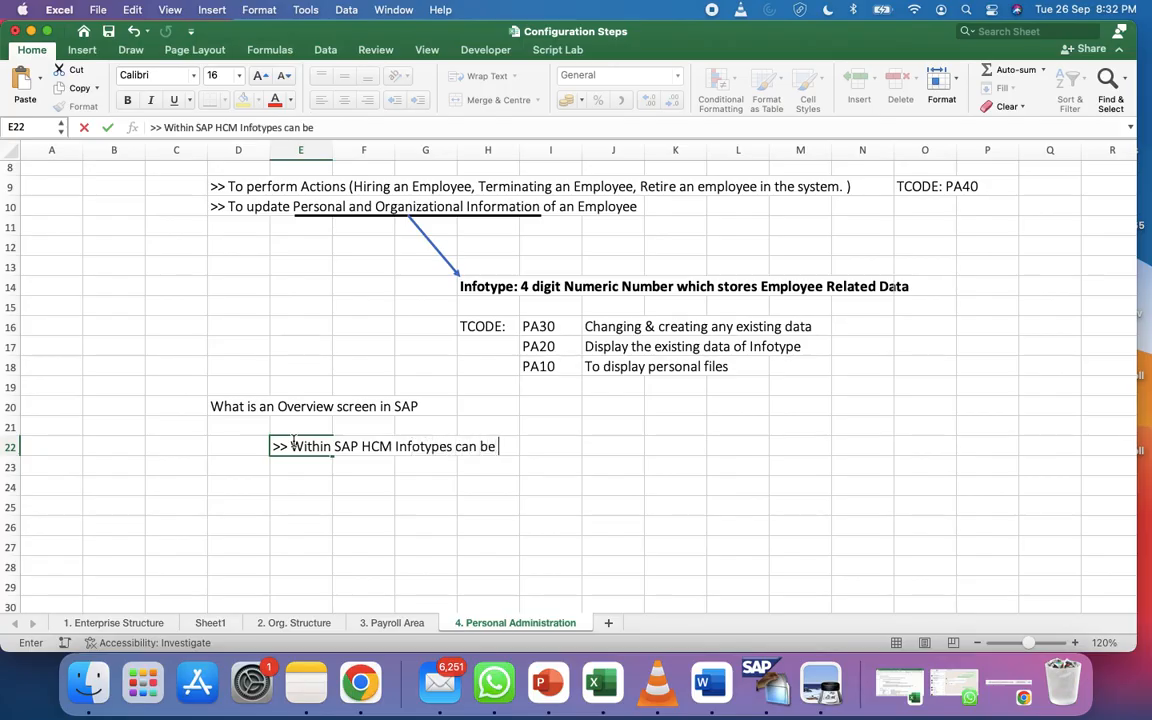
pyautogui.write('created for ')
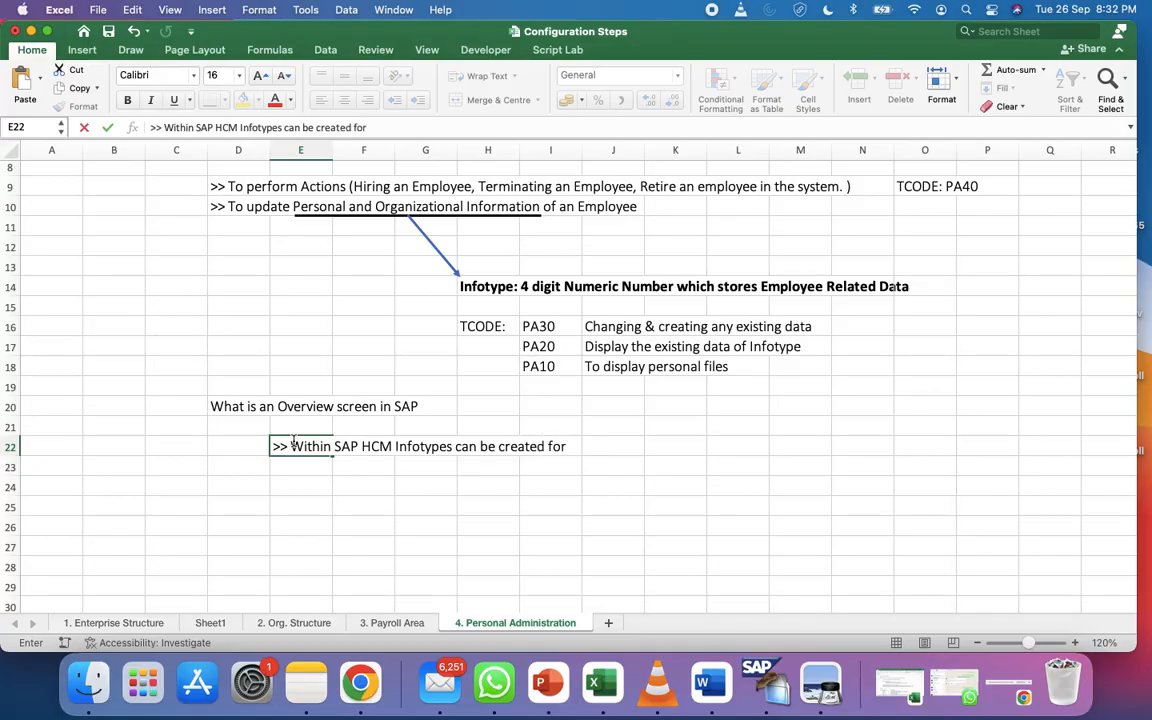
pyautogui.write('different periods')
pyautogui.click(454, 446)
pyautogui.write('Record')
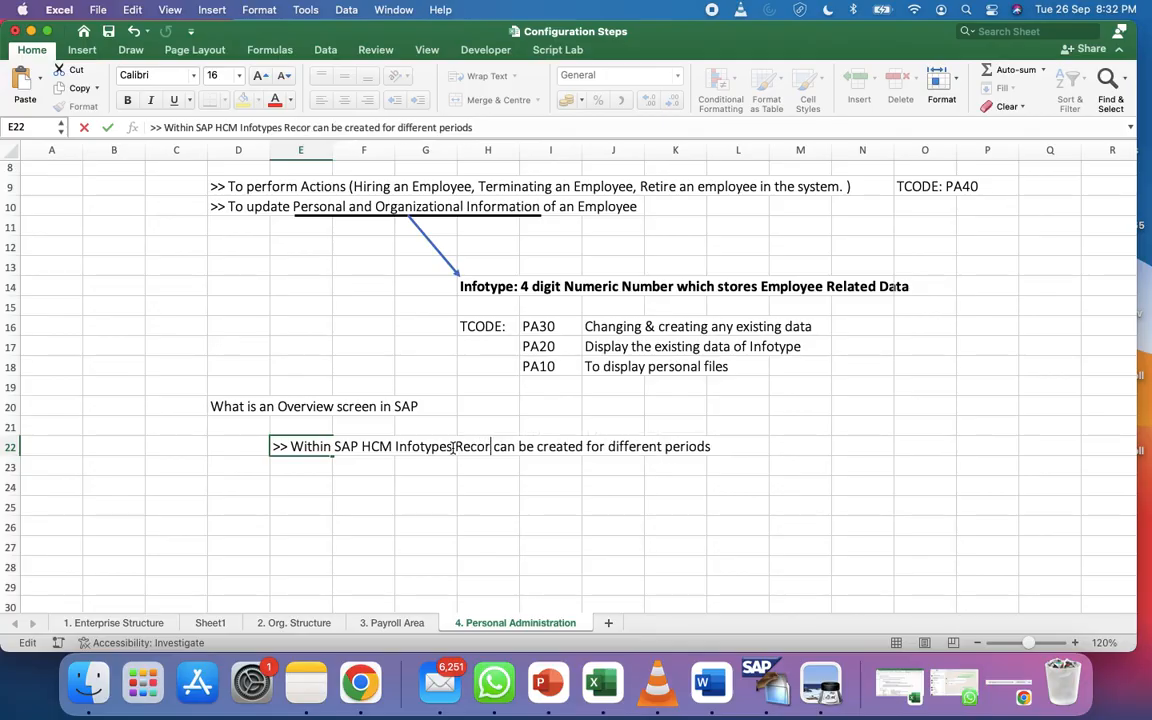
pyautogui.write('s')
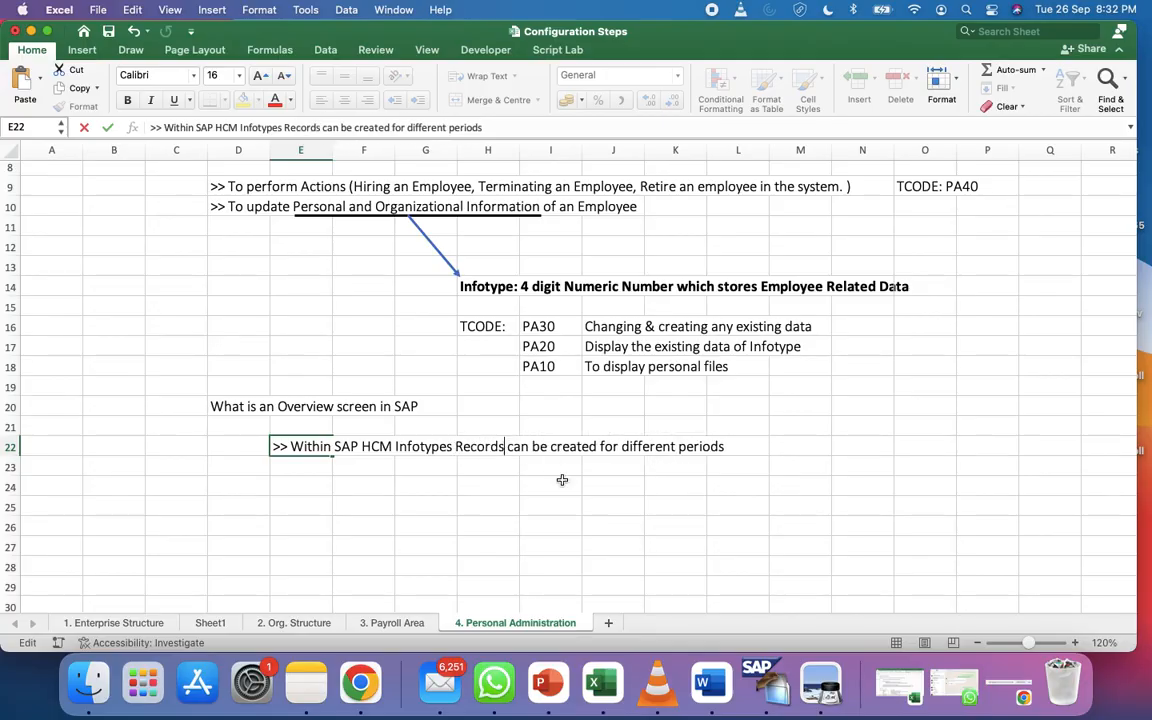
pyautogui.click(584, 506)
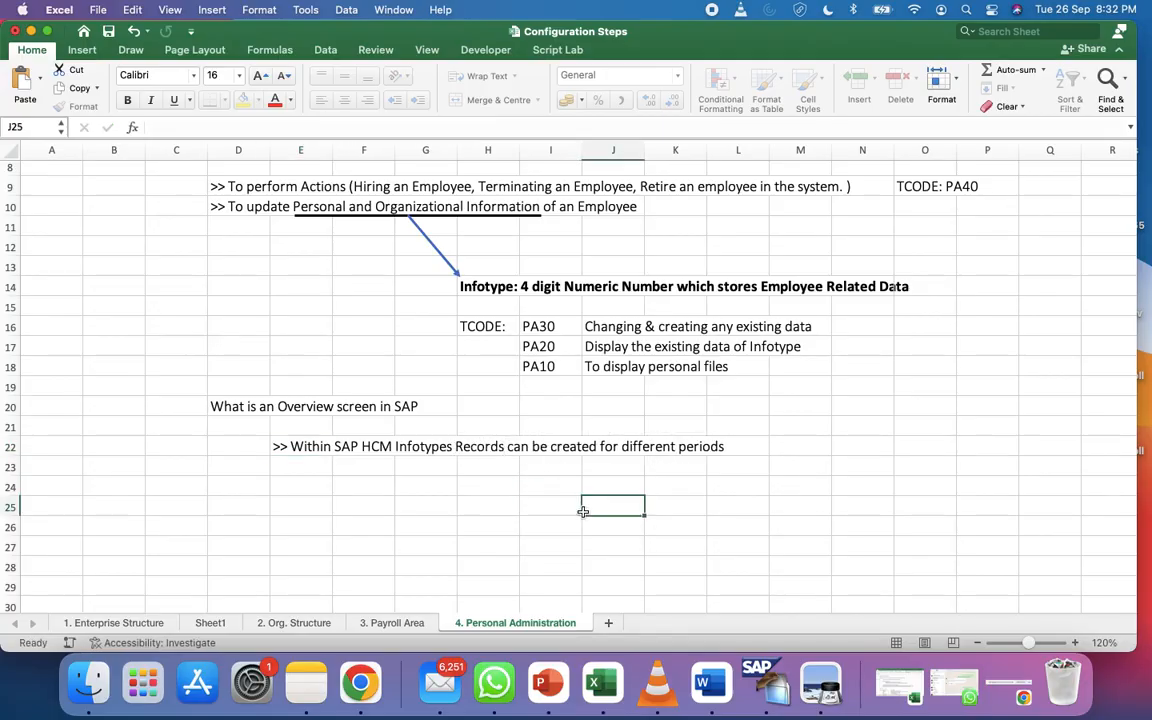
# Enter 'So Historical data can be maintained in SAP' in E23, indented with a leading space
pyautogui.click(300, 447)
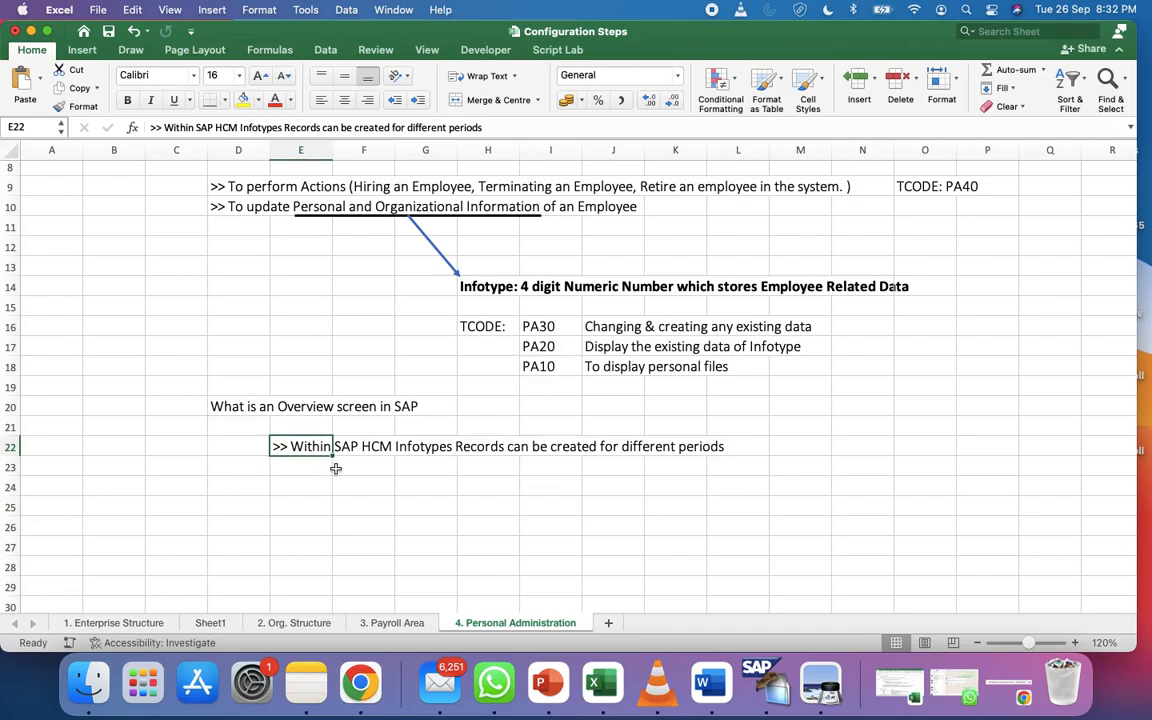
pyautogui.click(337, 468)
pyautogui.click(321, 468)
pyautogui.write('So ')
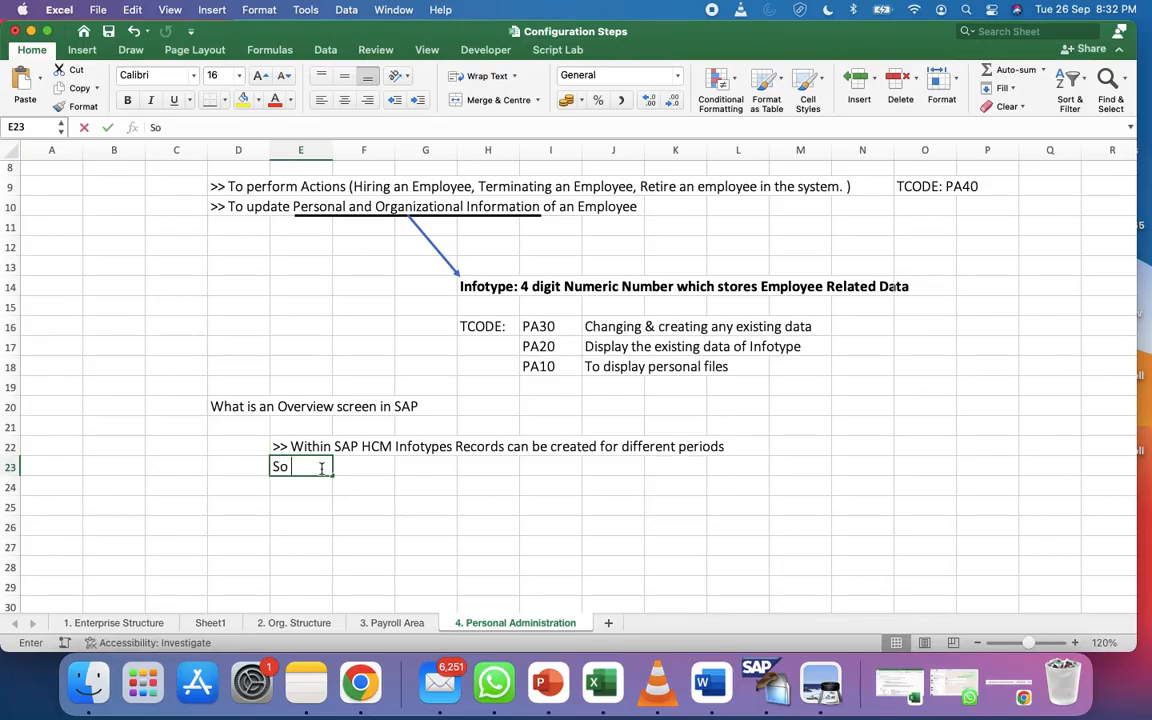
pyautogui.write('Historia')
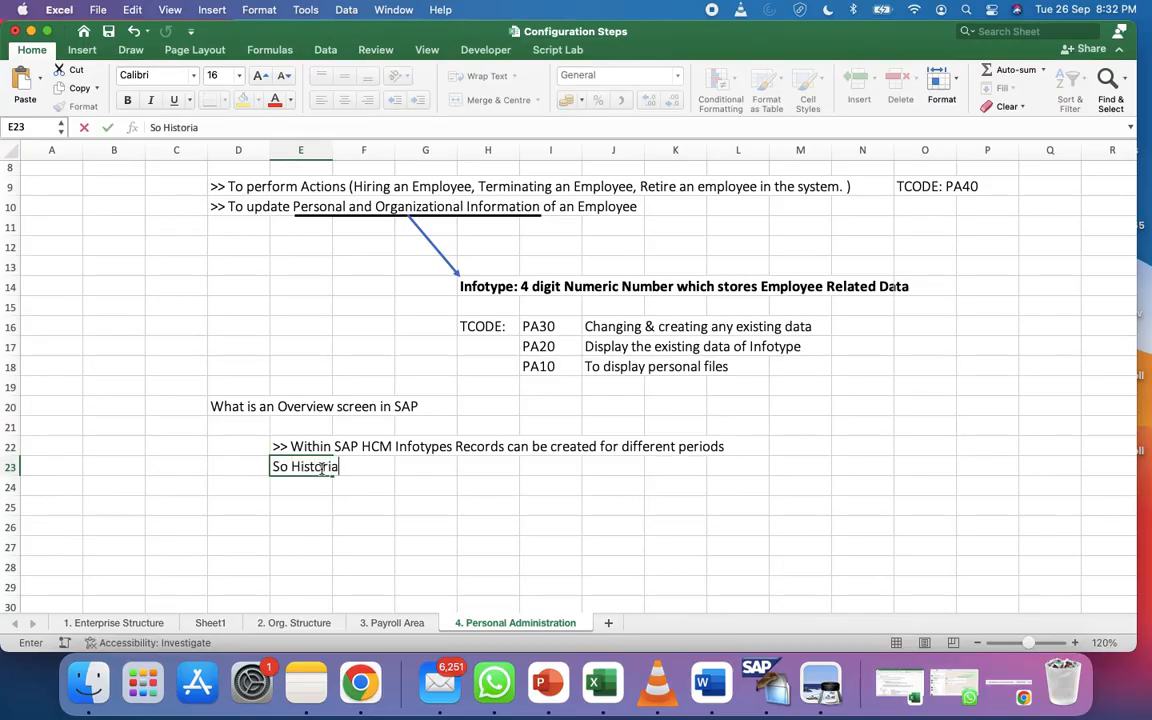
pyautogui.press('BackSpace')
pyautogui.write('cal data ')
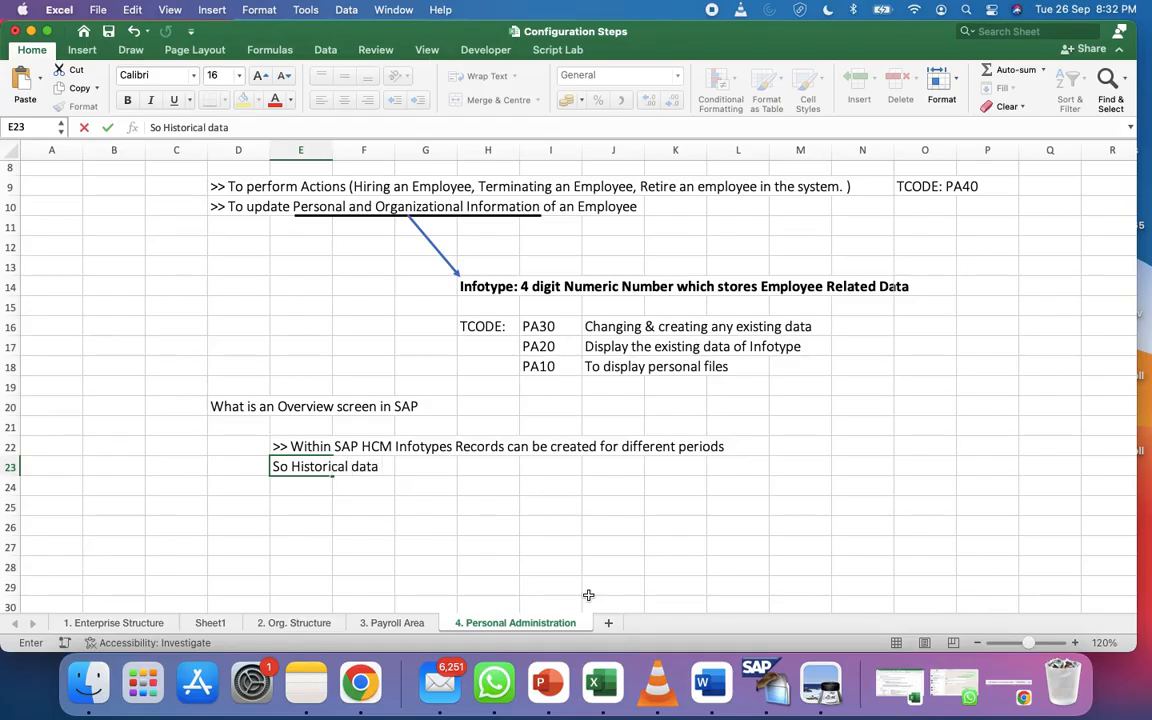
pyautogui.write('can be maintained in SAP')
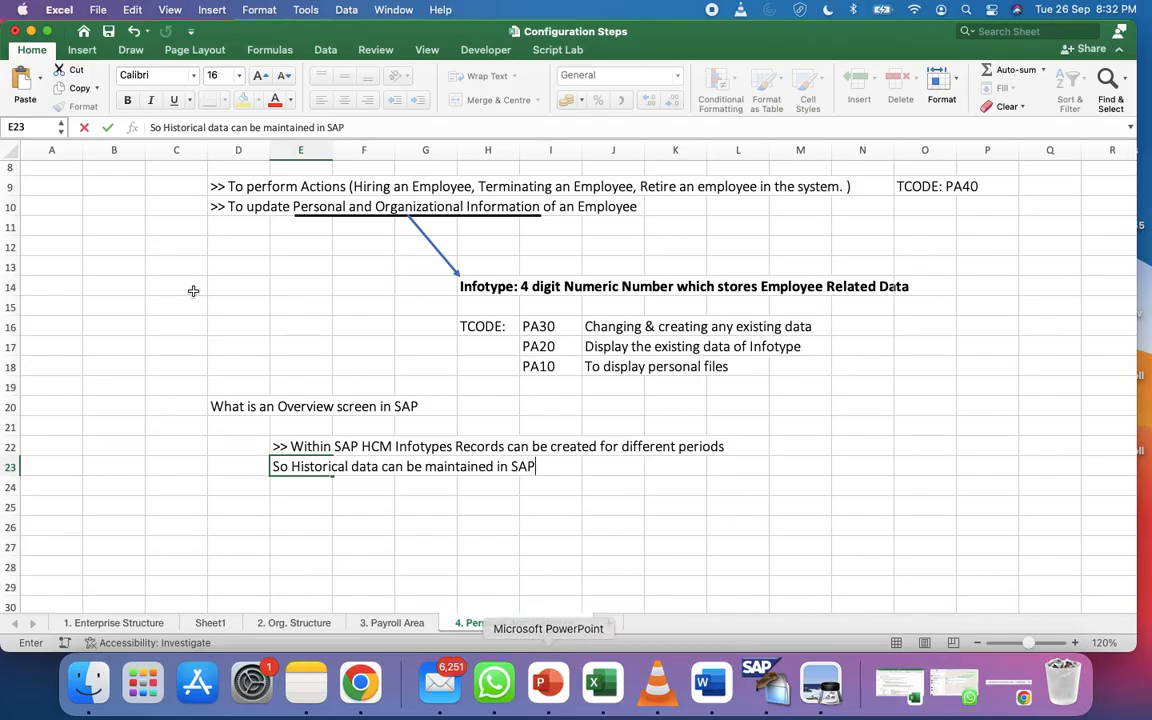
pyautogui.click(152, 127)
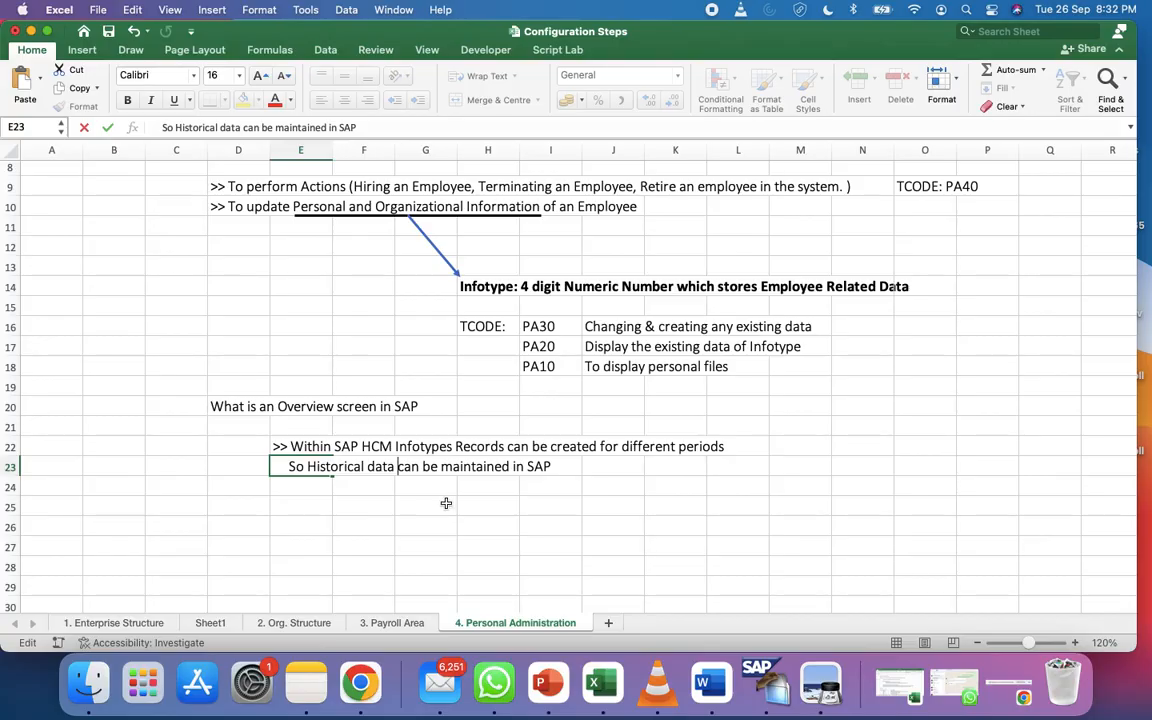
pyautogui.click(342, 506)
pyautogui.click(318, 491)
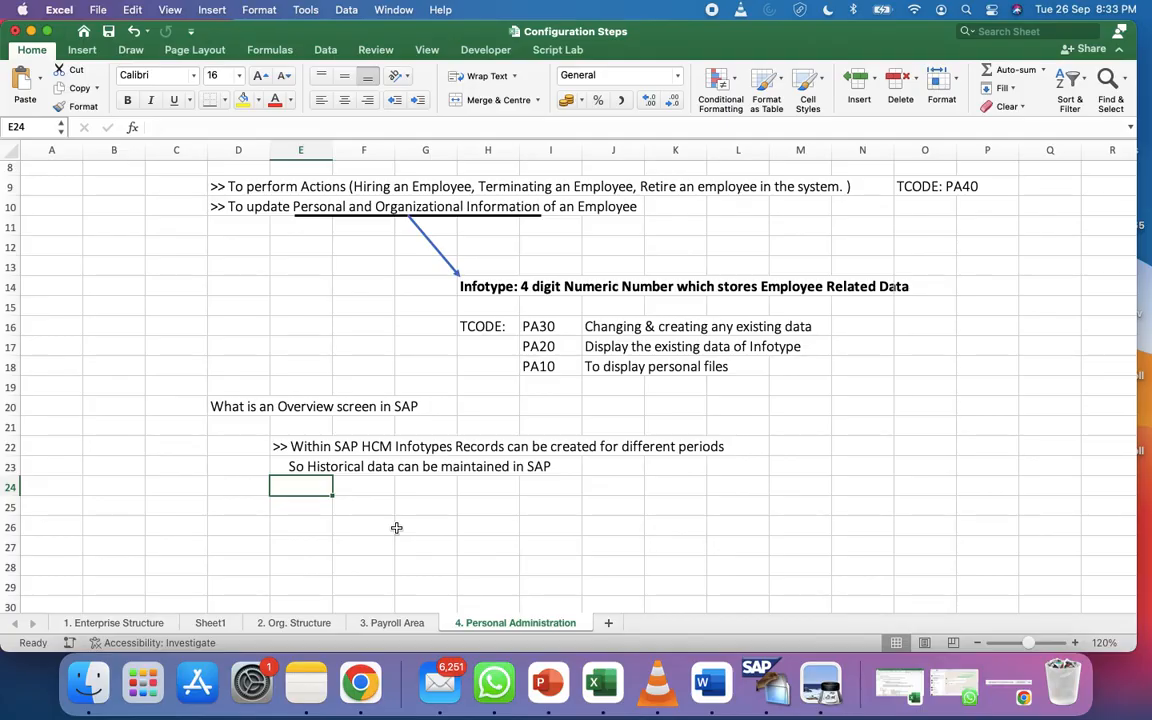
# Display employee 21's 0006 address record, a permanent residence in India with postal code 411057
pyautogui.click(776, 688)
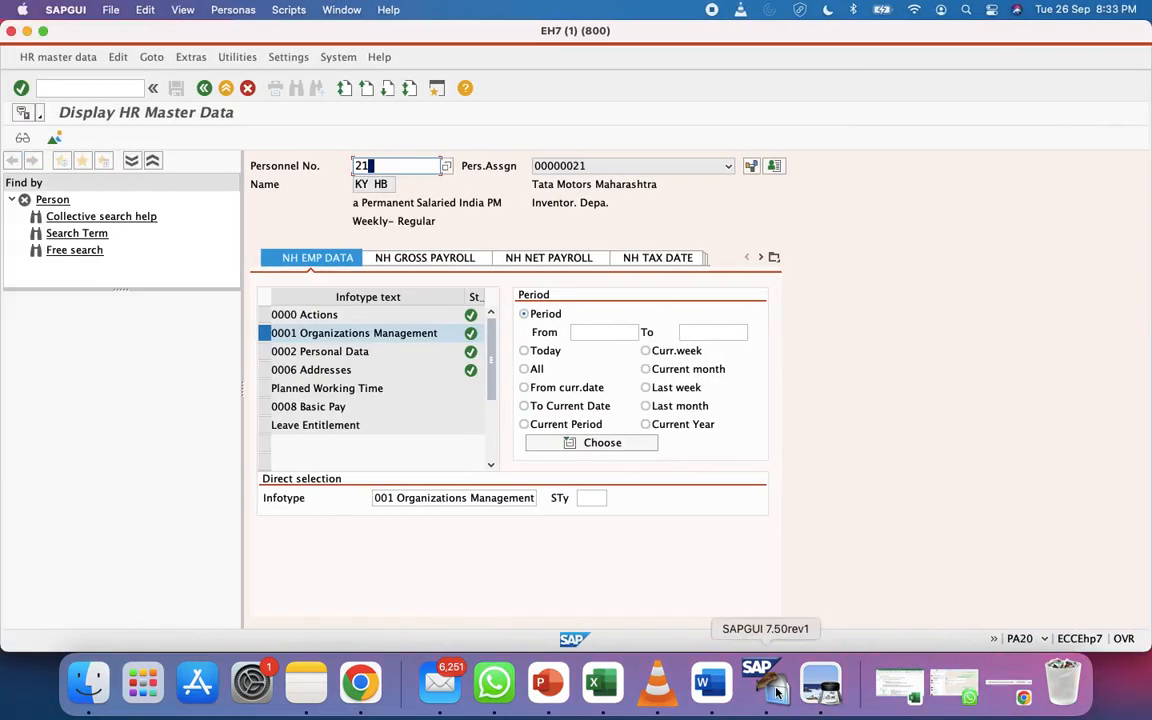
pyautogui.click(264, 369)
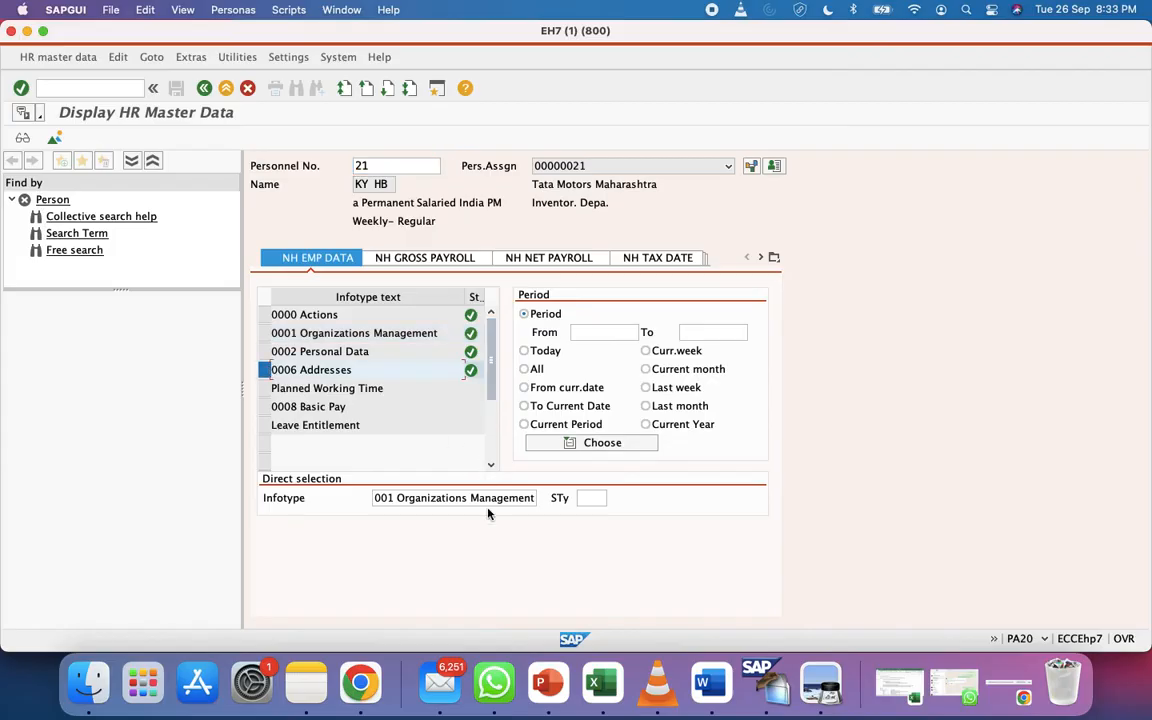
pyautogui.press('super+Tab')
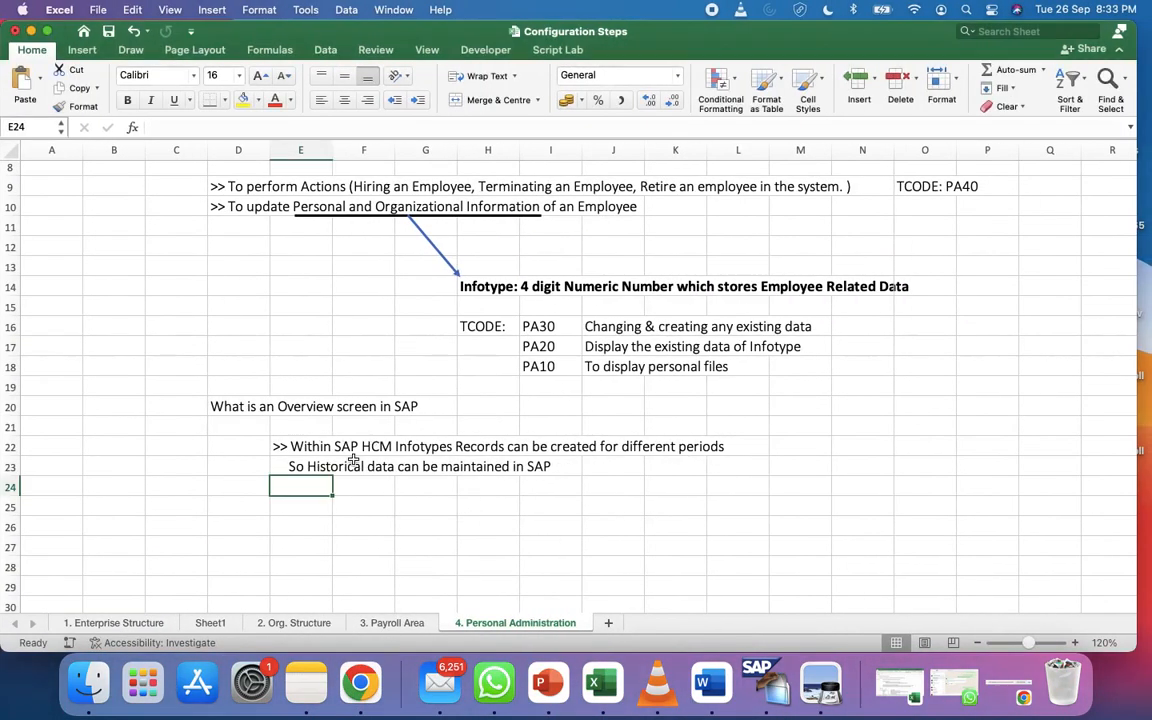
pyautogui.press('super+Tab')
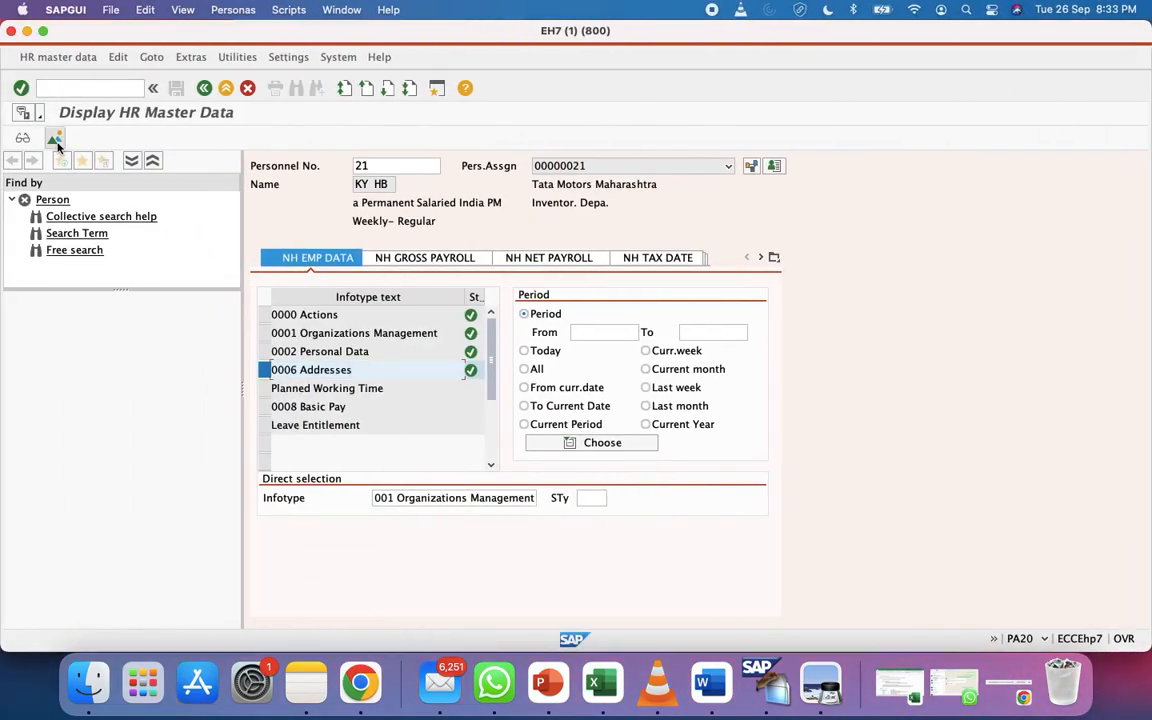
pyautogui.click(22, 140)
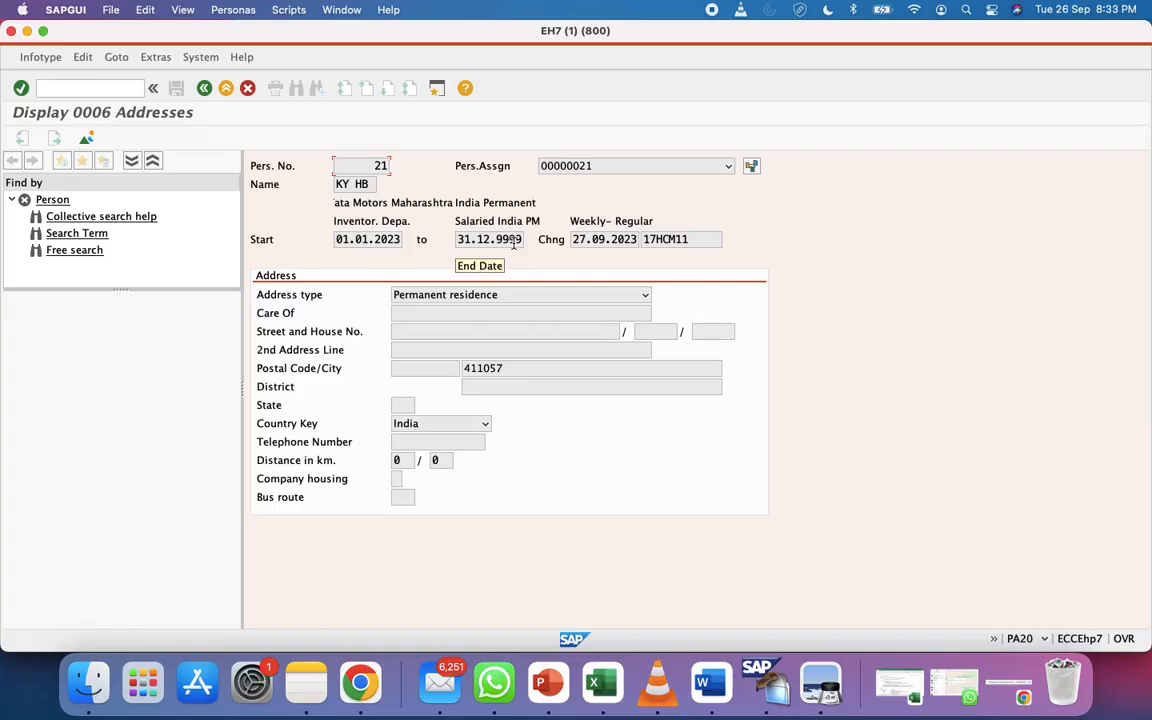
# Check the addresses overview showing a single 0006 record, then go back to Display HR Master Data
pyautogui.click(87, 140)
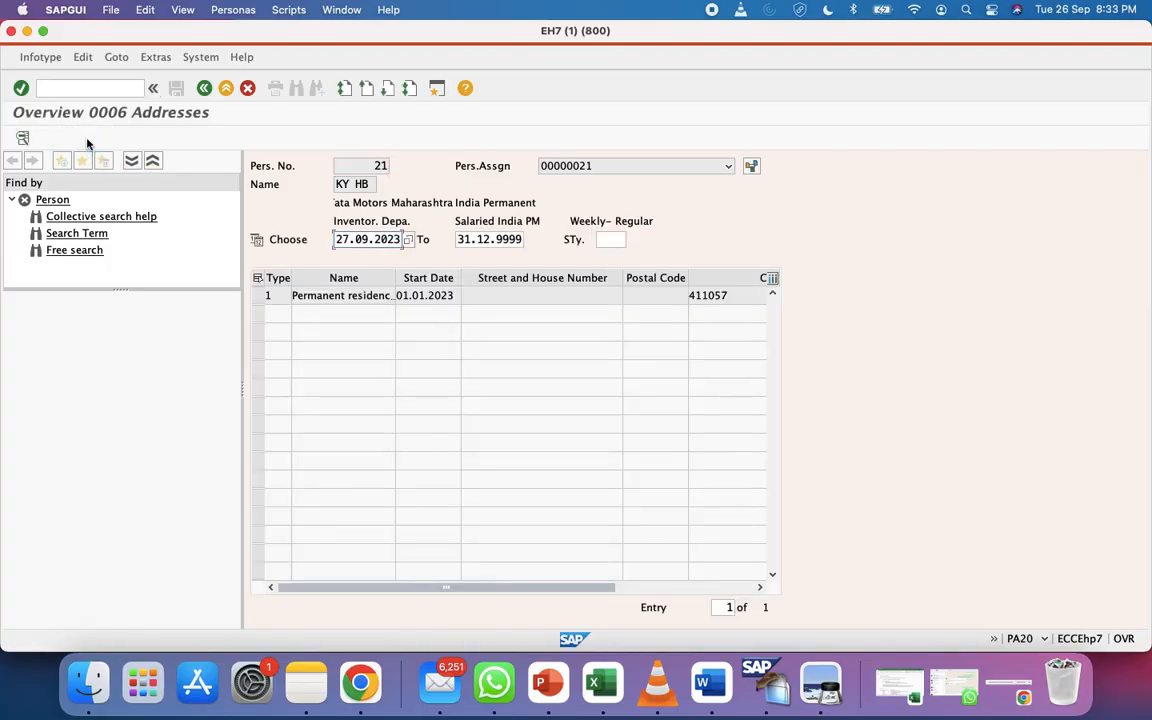
pyautogui.click(257, 296)
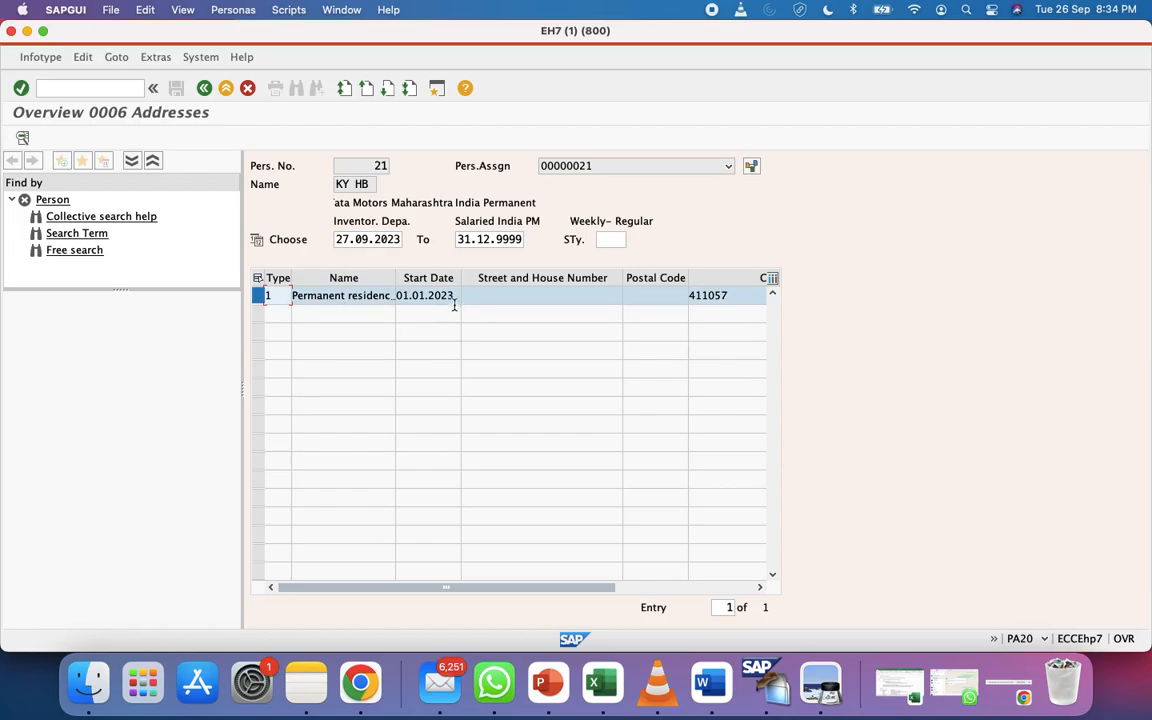
pyautogui.click(380, 166)
pyautogui.press('F2')
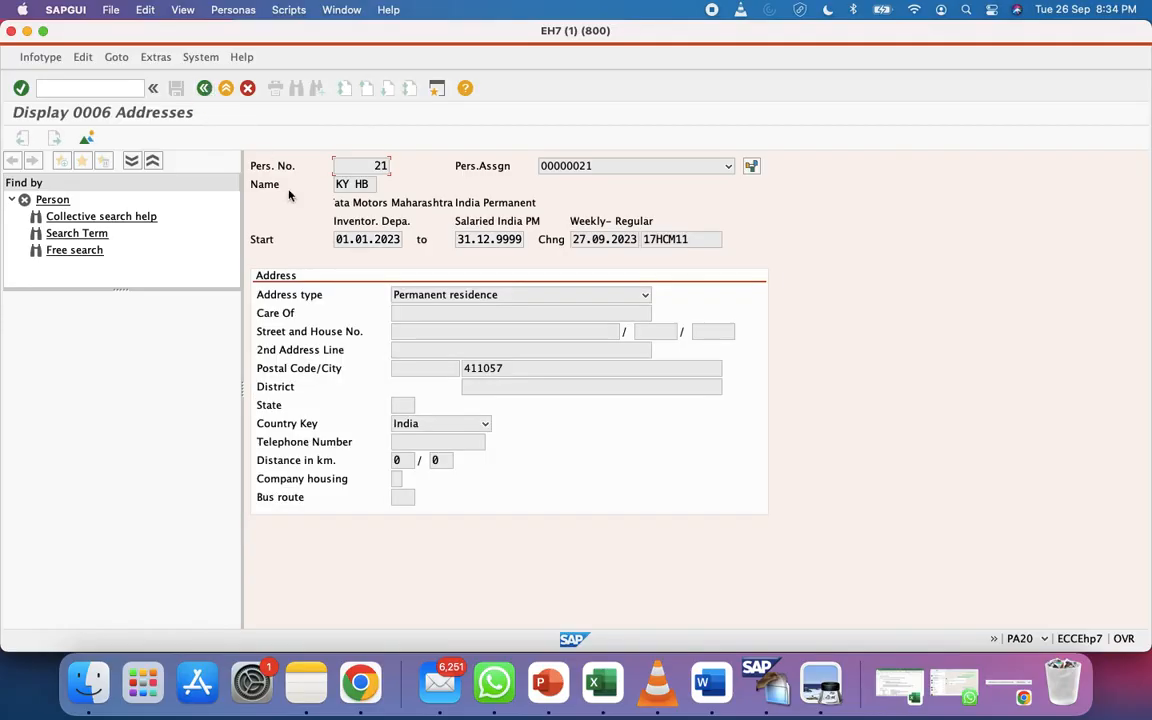
pyautogui.click(203, 88)
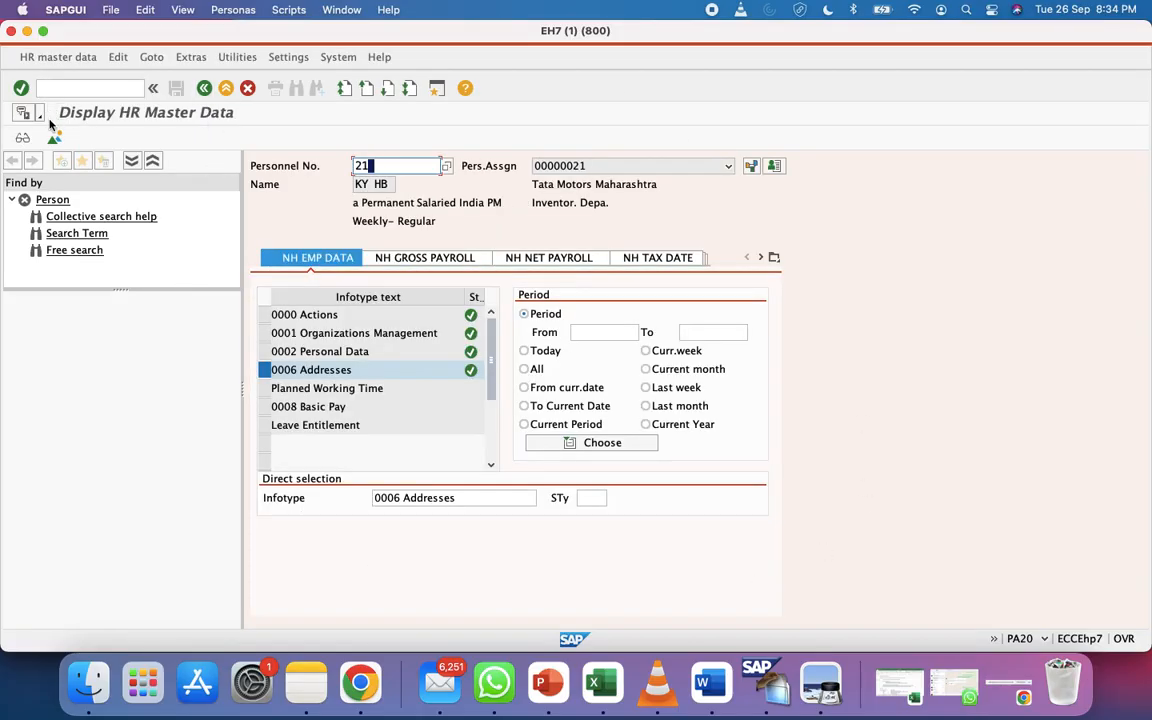
# Exit the PA20 display to the SAP main menu with /n
pyautogui.click(60, 87)
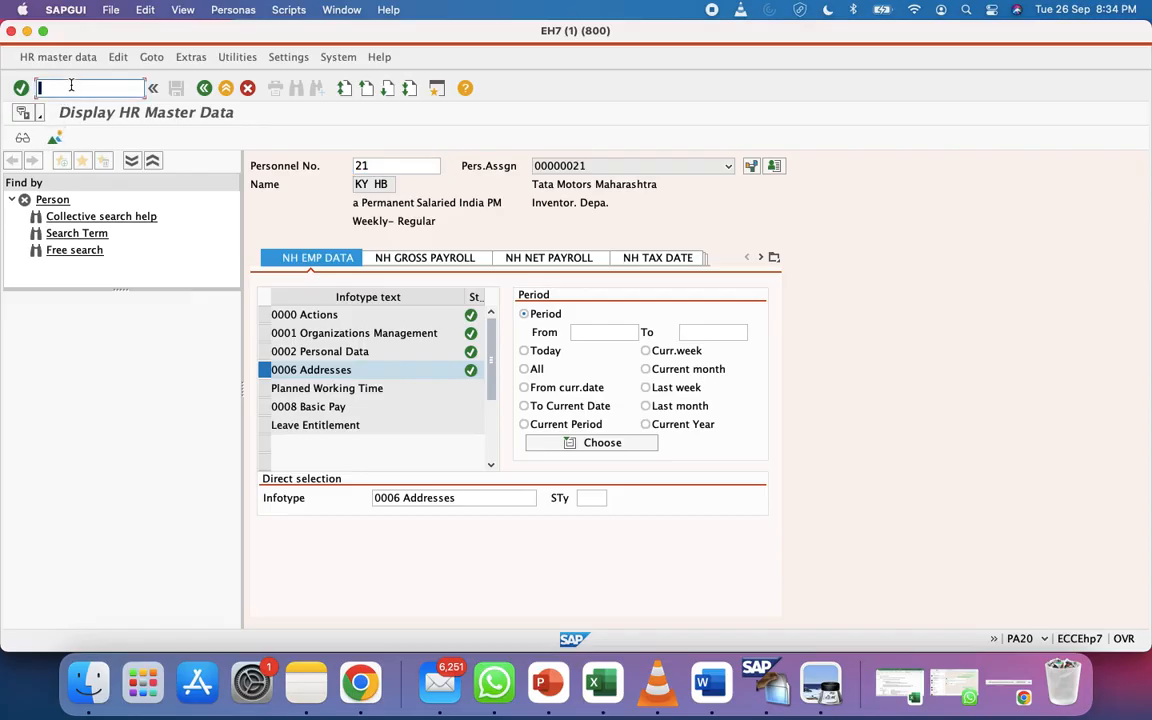
pyautogui.click(57, 58)
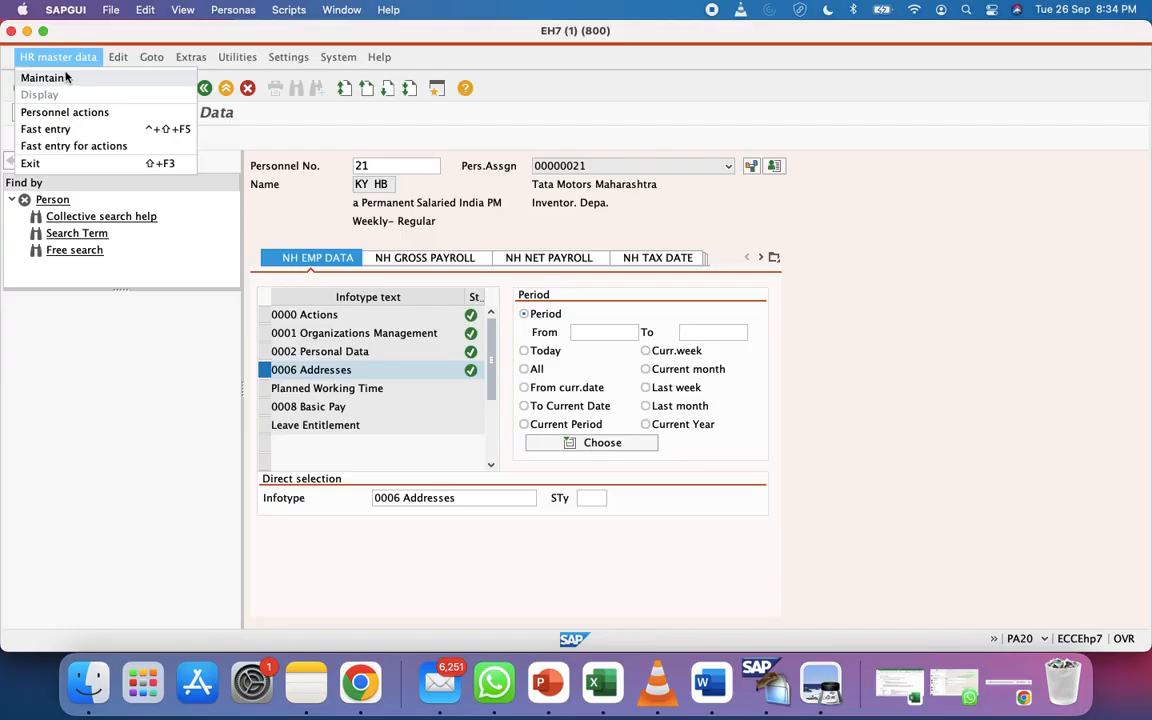
pyautogui.click(146, 367)
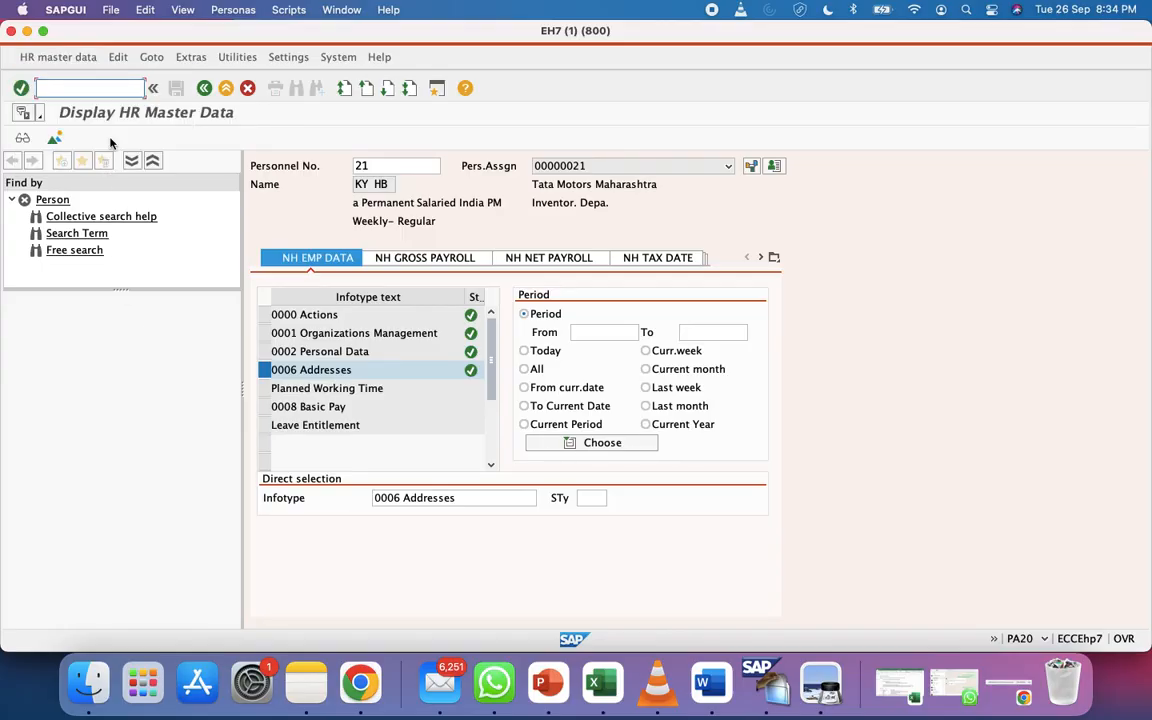
pyautogui.write('/n')
pyautogui.press('Return')
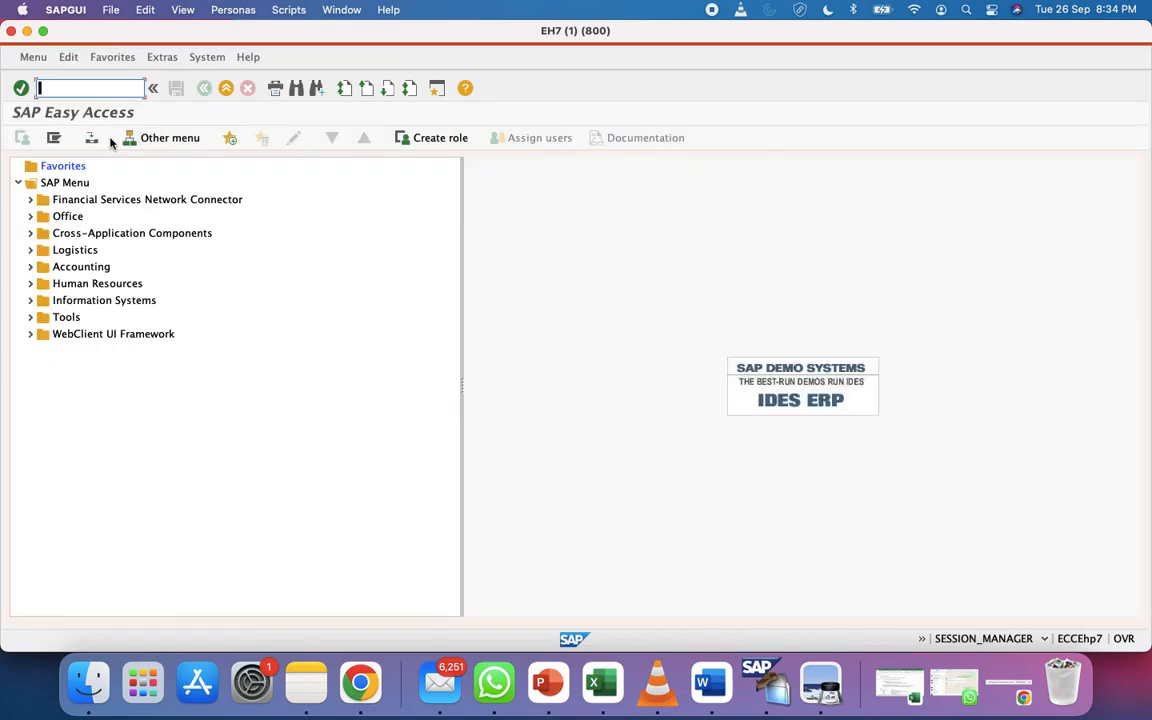
# Start transaction PA30 and bring the Excel notes to the front
pyautogui.write('PA30')
pyautogui.press('Return')
pyautogui.click(603, 670)
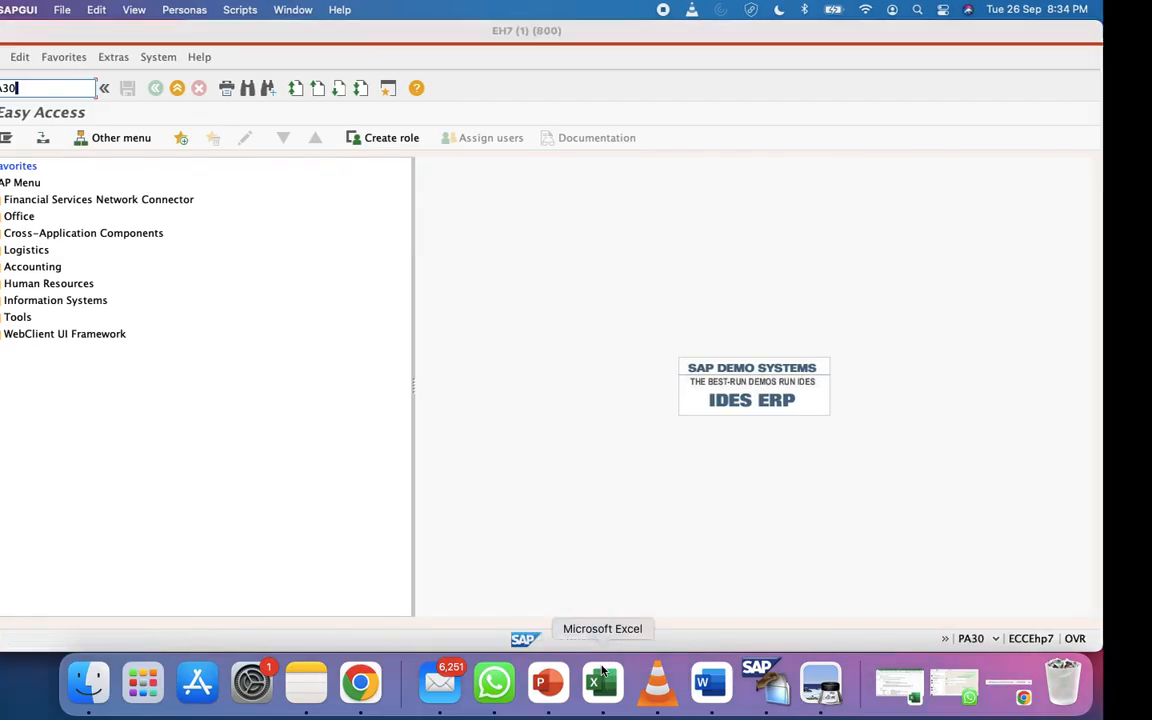
pyautogui.click(548, 328)
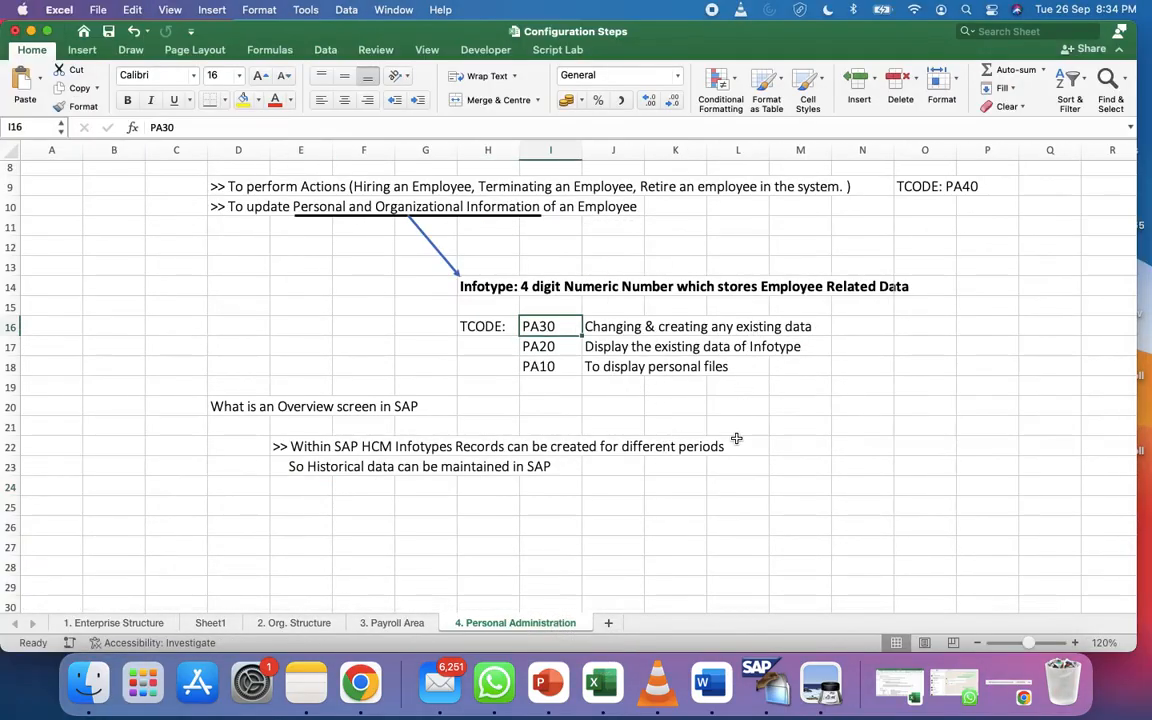
# Append 'of Infotype' to J16 so PA30 reads 'Changing & creating any existing data of Infotype'
pyautogui.hotkey('ctrl', 'Left')
pyautogui.hotkey('ctrl', 'Right')
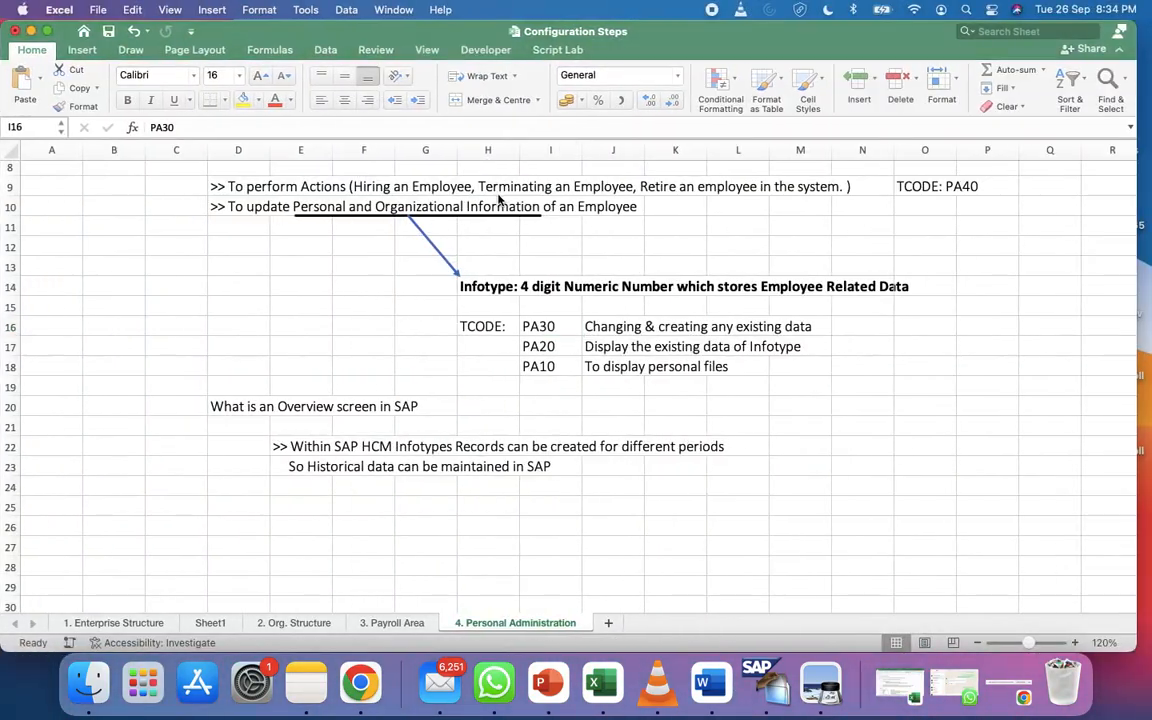
pyautogui.click(607, 330)
pyautogui.click(449, 124)
pyautogui.write('of Infotype')
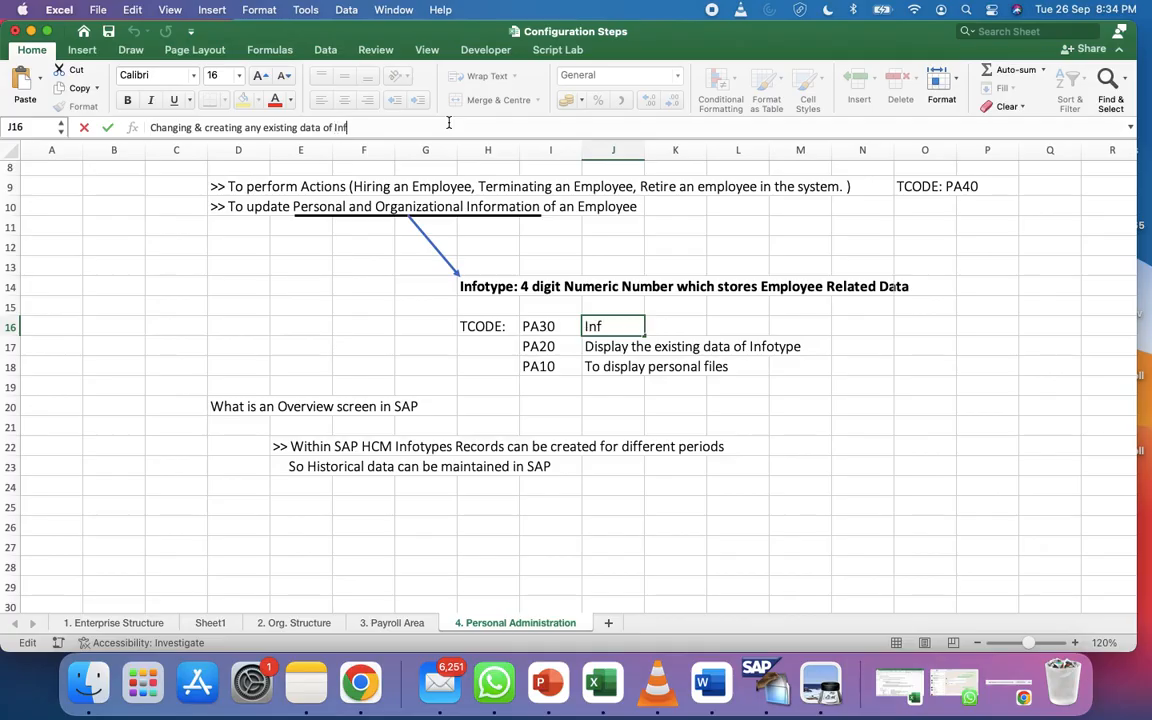
pyautogui.press('Return')
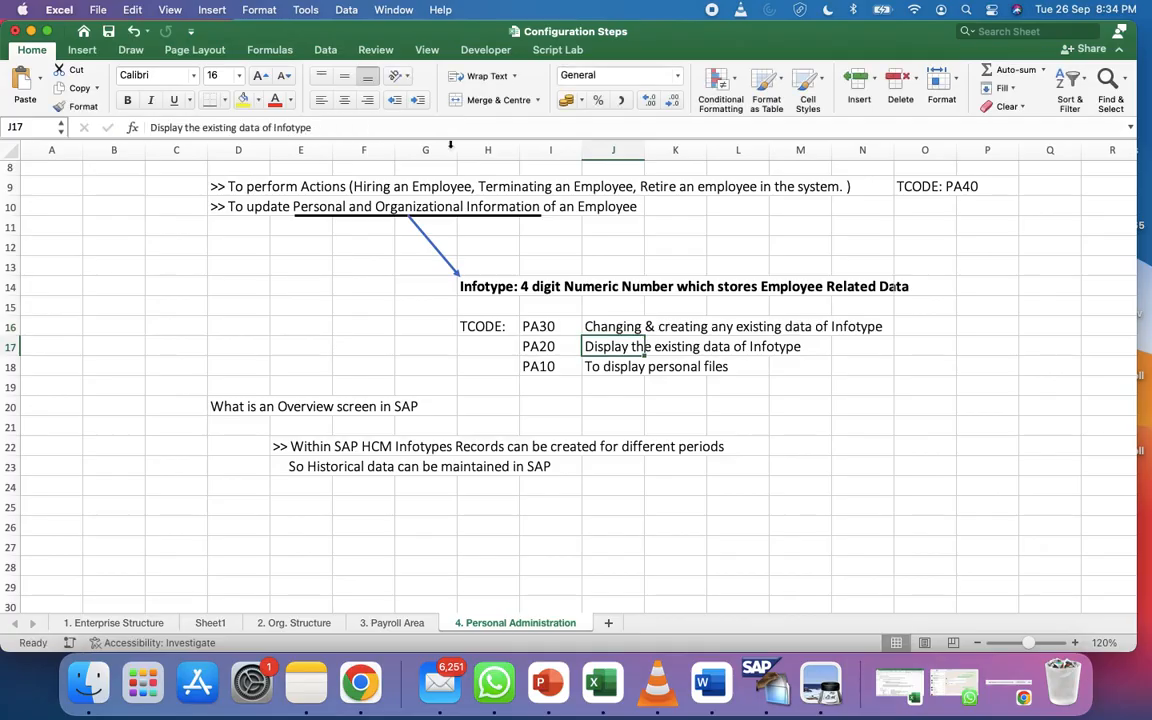
pyautogui.hotkey('ctrl', 'Left')
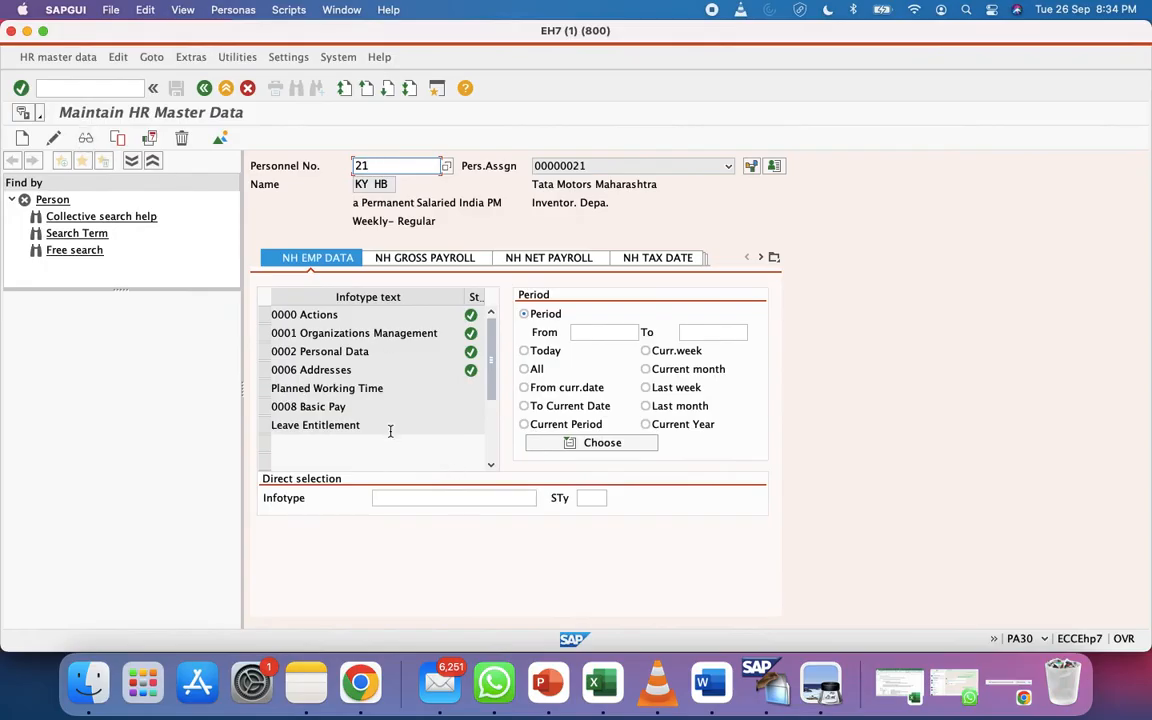
# Select infotype 0006 Addresses and set the period start date to 27.09.2023
pyautogui.click(276, 372)
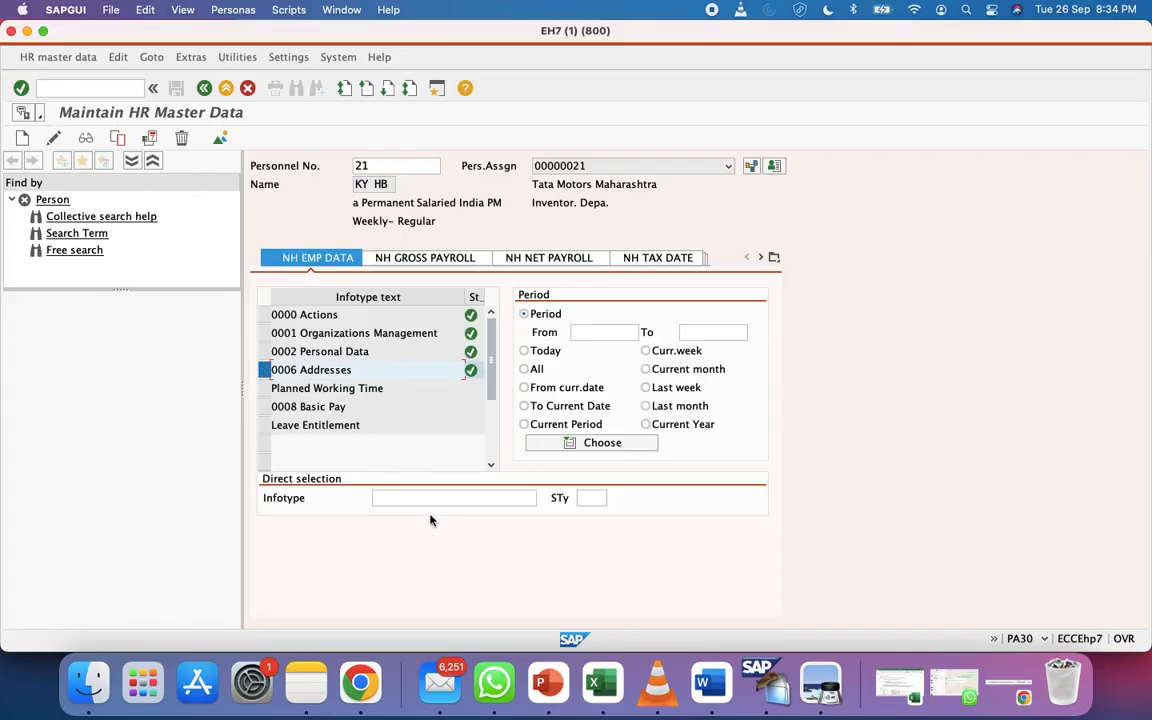
pyautogui.click(454, 498)
pyautogui.write('0006')
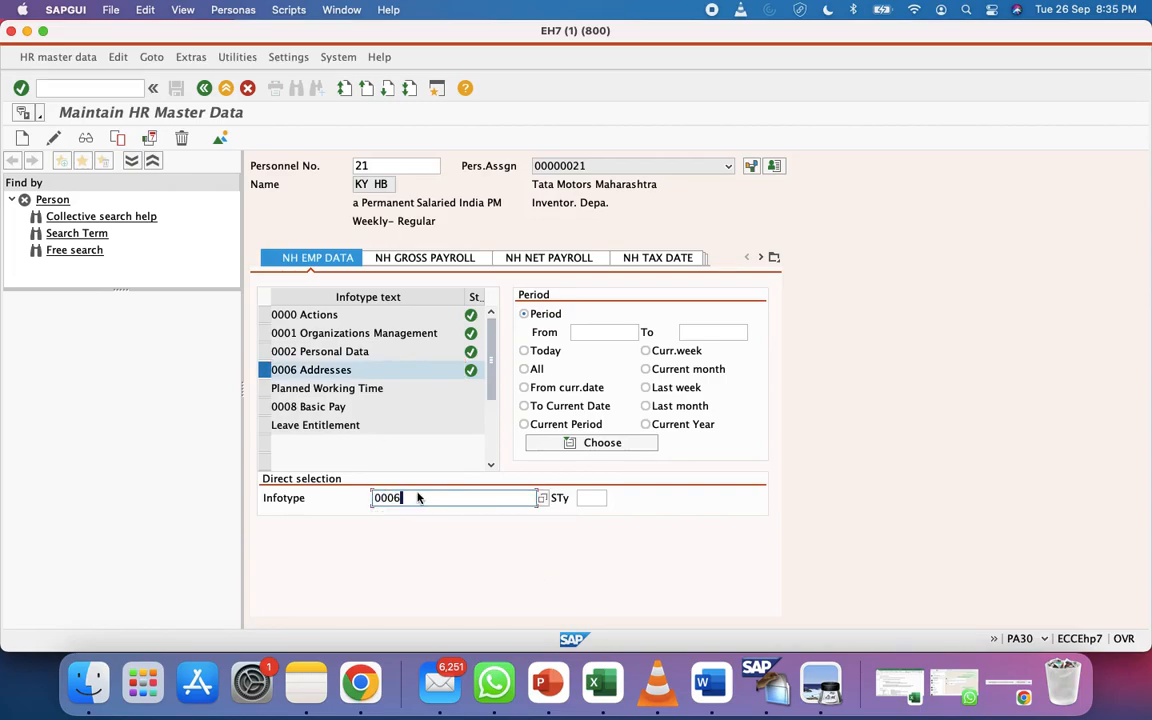
pyautogui.click(598, 332)
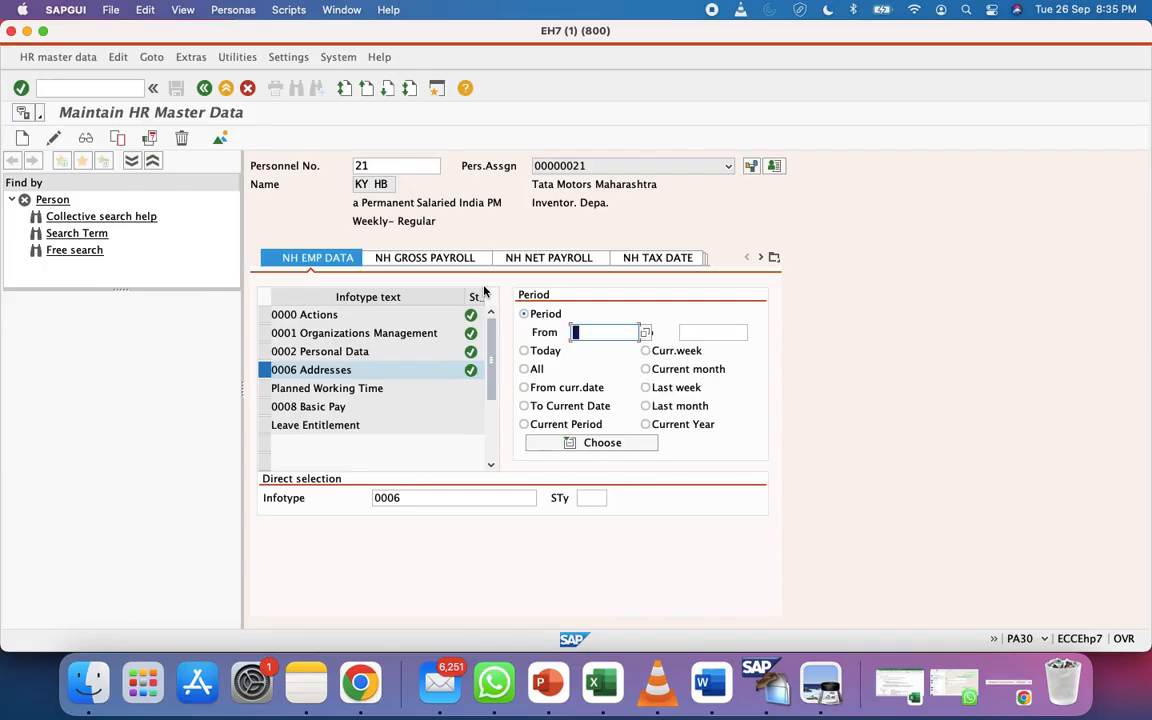
pyautogui.write('01')
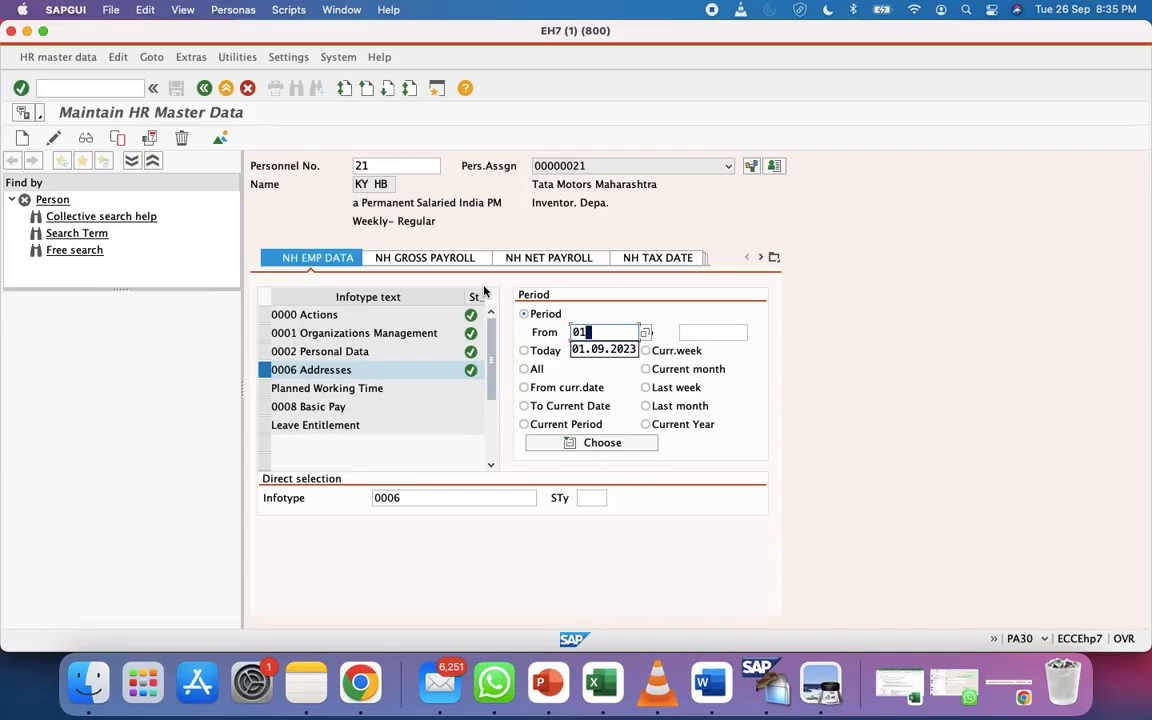
pyautogui.write('.01.2023')
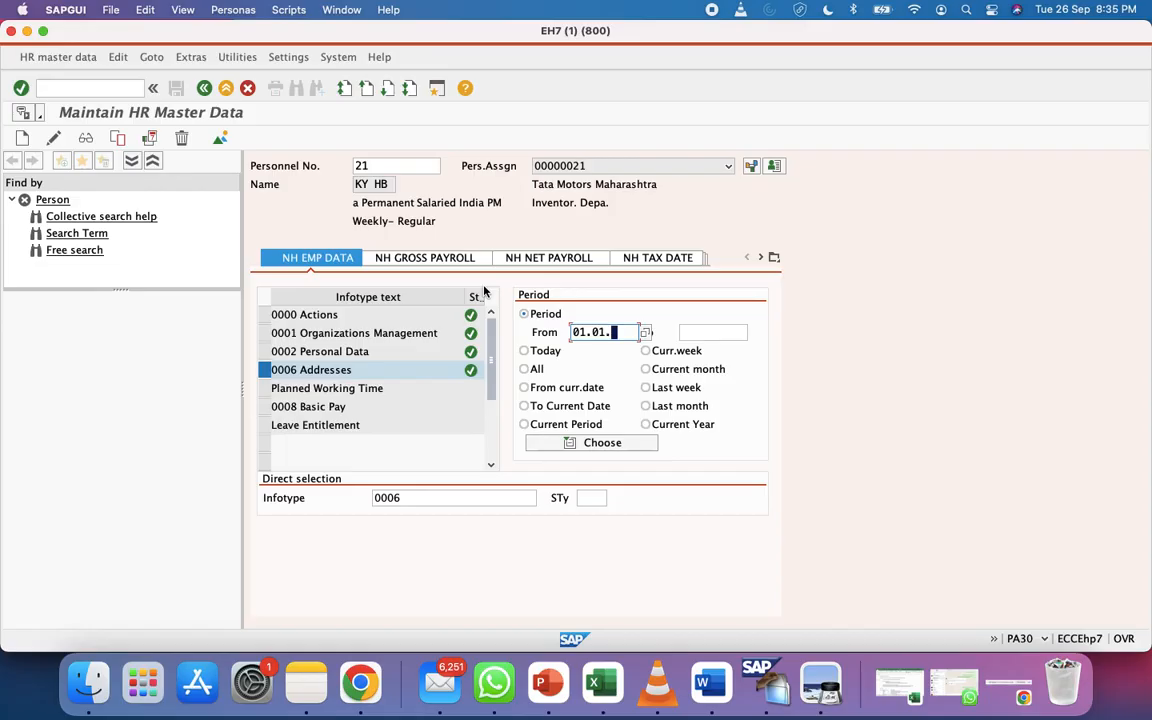
pyautogui.press('BackSpace')
pyautogui.press('BackSpace')
pyautogui.press('BackSpace')
pyautogui.press('BackSpace')
pyautogui.press('BackSpace')
pyautogui.press('BackSpace')
pyautogui.press('BackSpace')
pyautogui.press('BackSpace')
pyautogui.press('BackSpace')
pyautogui.press('BackSpace')
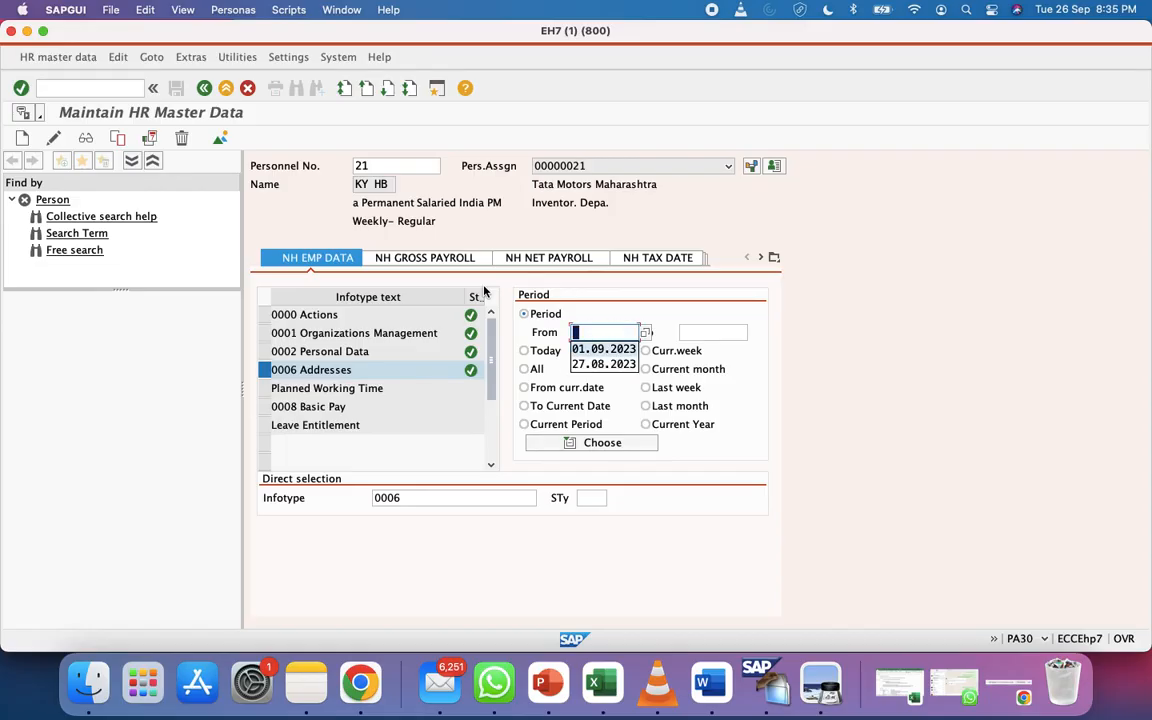
pyautogui.click(644, 333)
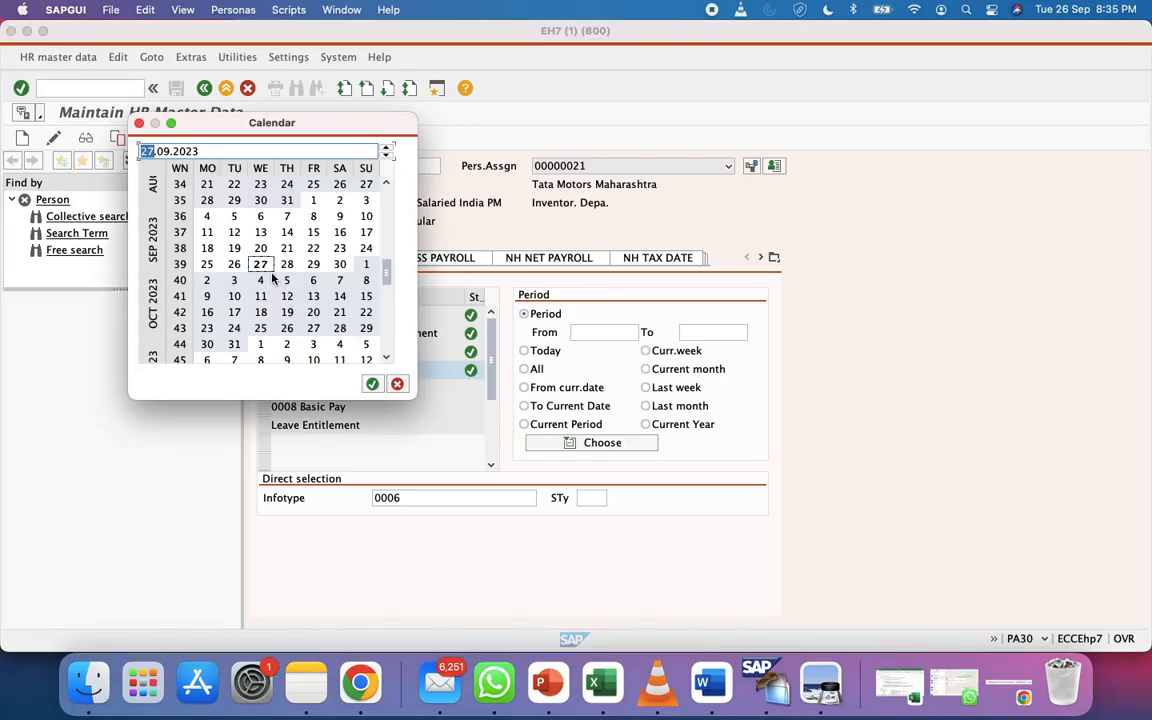
pyautogui.doubleClick(259, 264)
# Set the end date to 31.12.9999 and create the new address record
pyautogui.click(717, 331)
pyautogui.write('12')
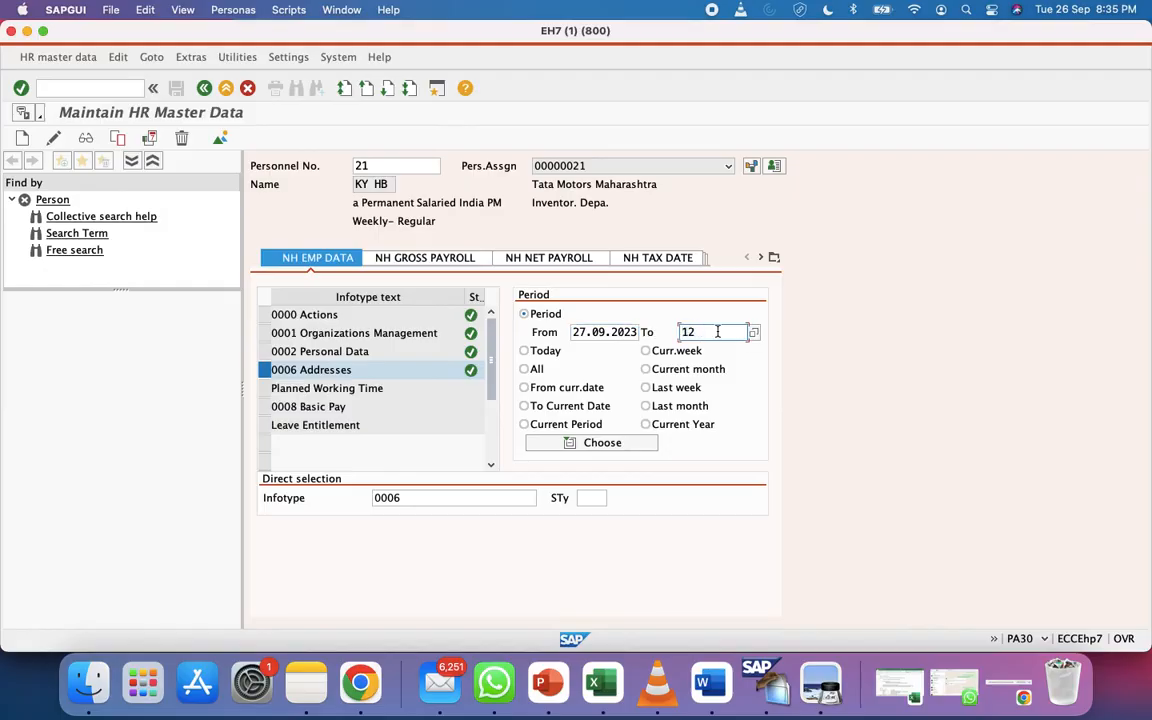
pyautogui.press('BackSpace')
pyautogui.press('BackSpace')
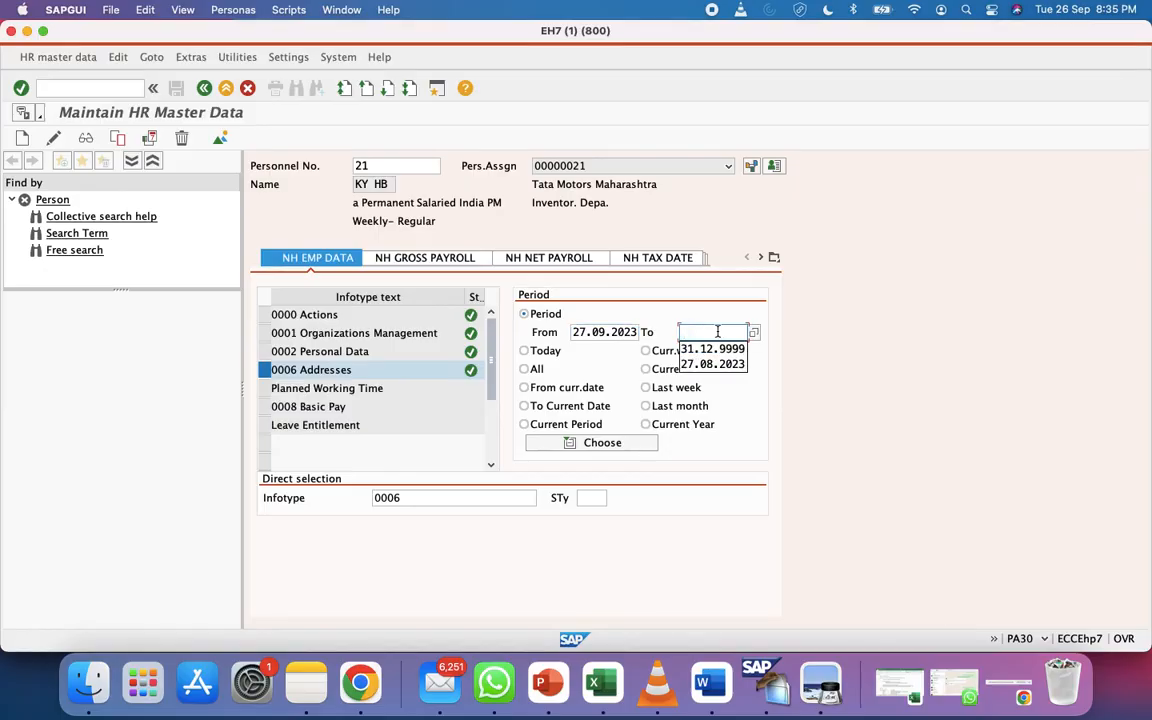
pyautogui.click(714, 349)
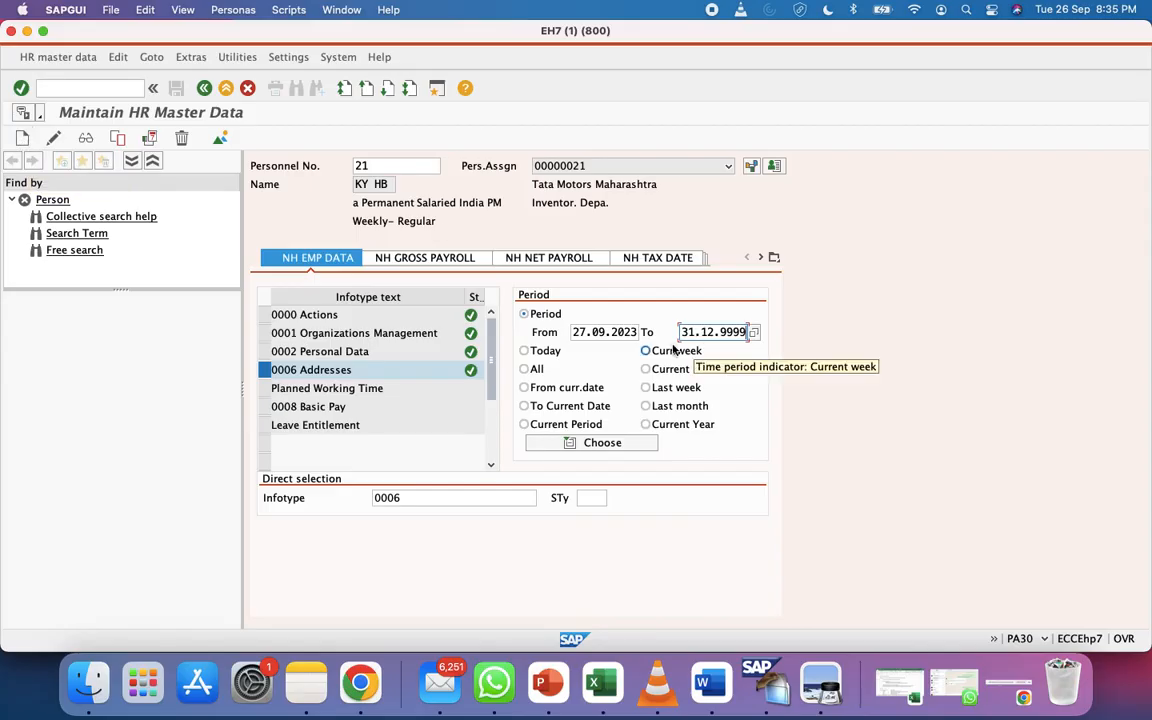
pyautogui.click(22, 138)
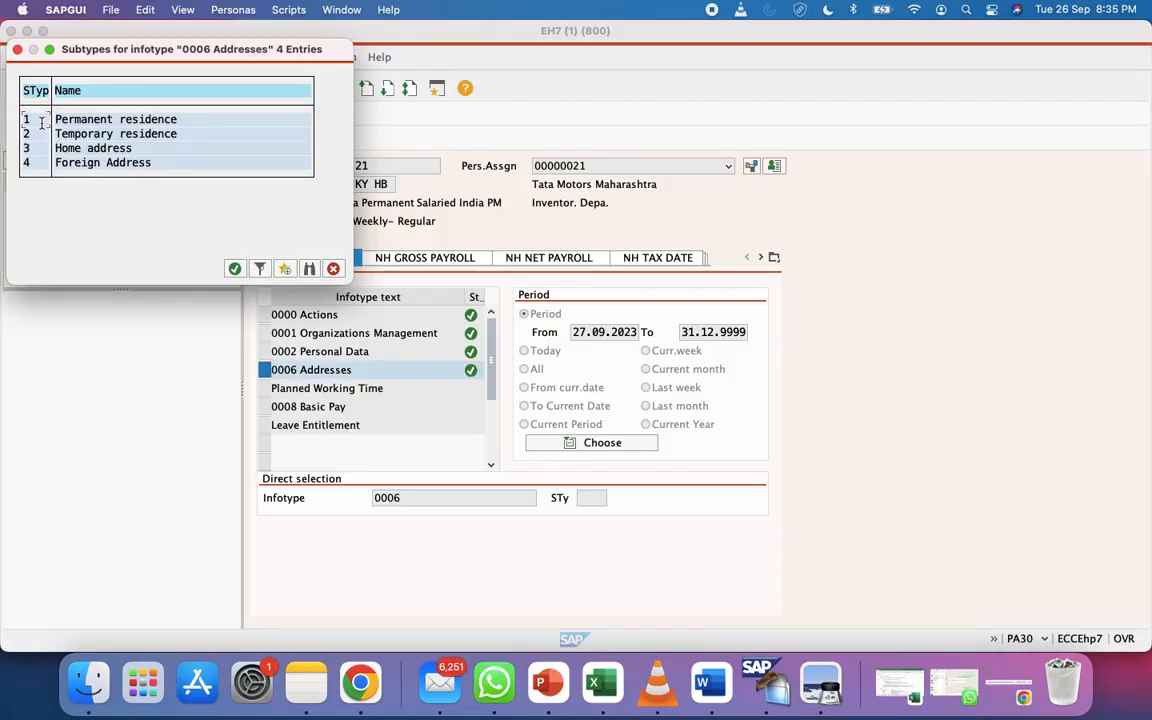
# Choose the Permanent residence subtype for the new address, then switch to the Google Meet call
pyautogui.doubleClick(40, 120)
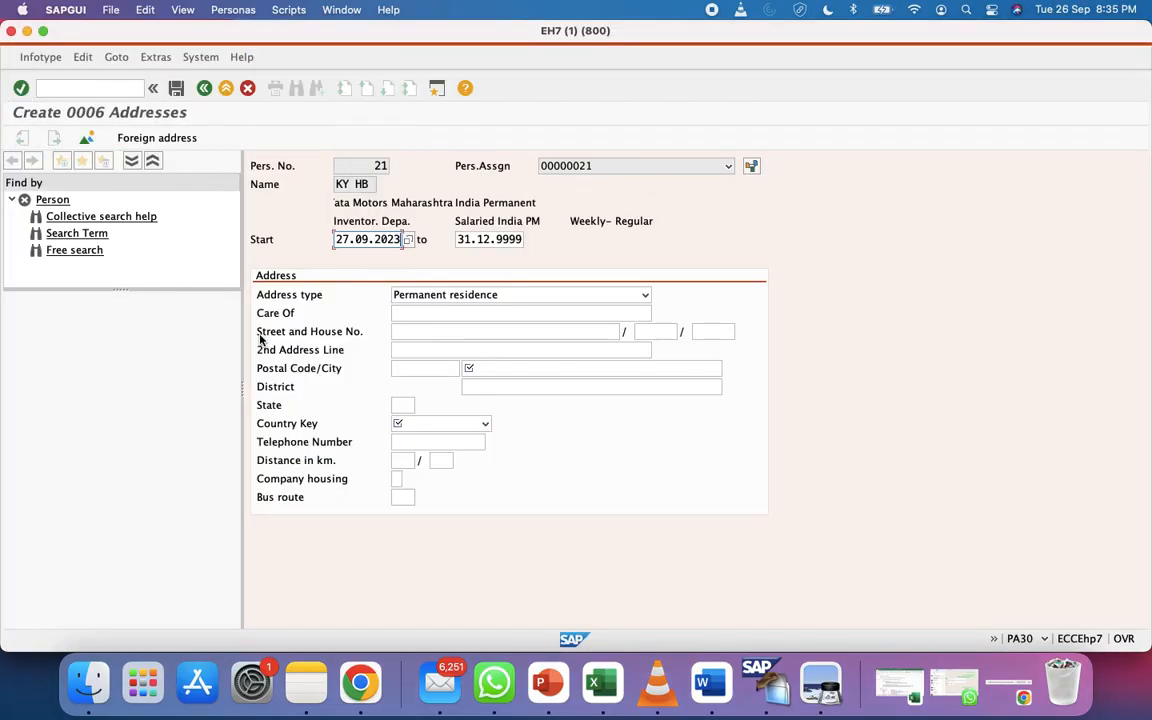
pyautogui.click(509, 371)
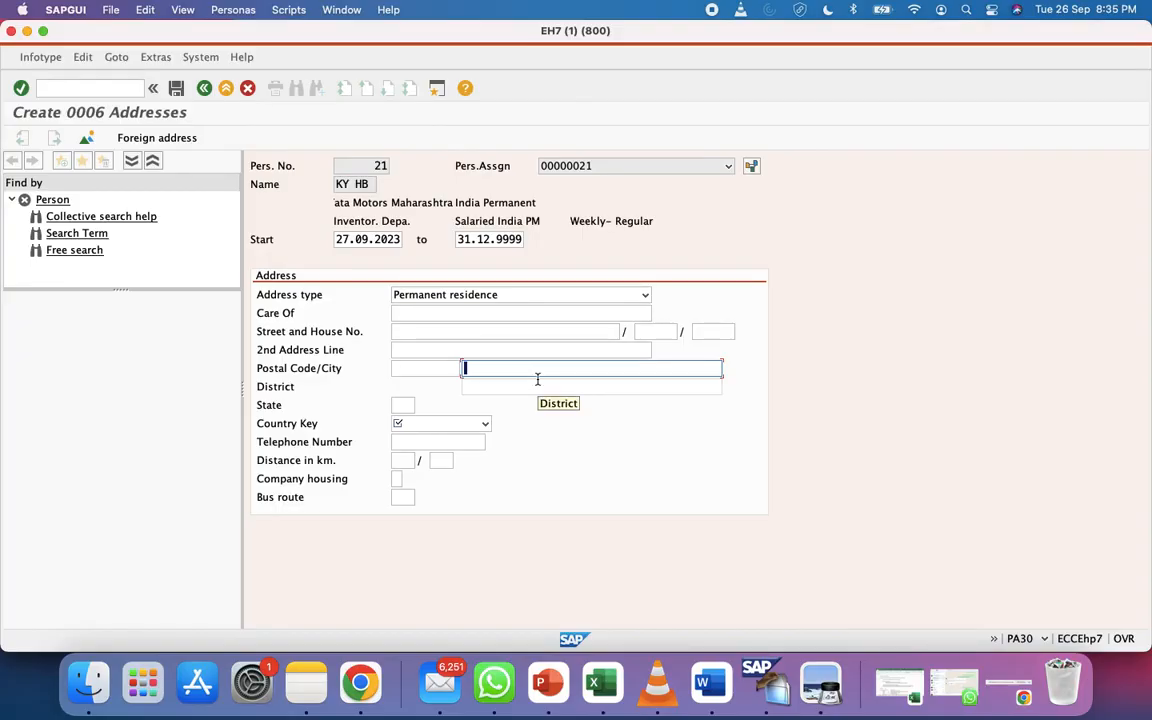
pyautogui.rightClick(538, 380)
pyautogui.click(502, 369)
pyautogui.click(440, 331)
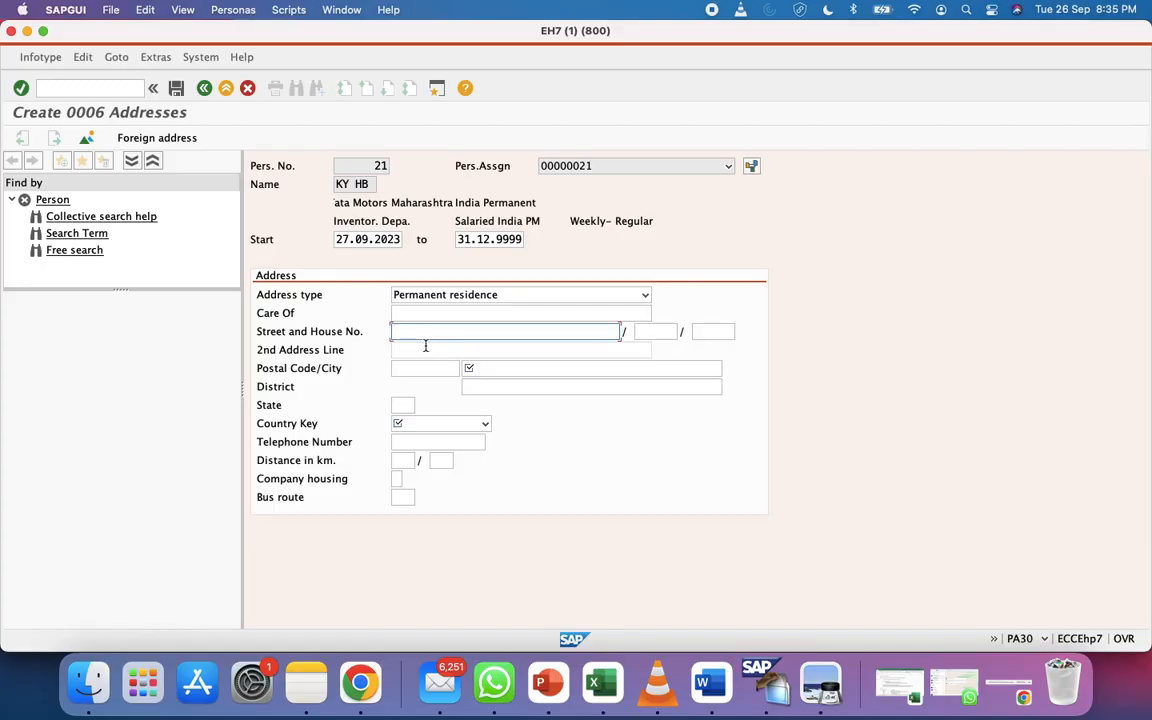
pyautogui.click(360, 683)
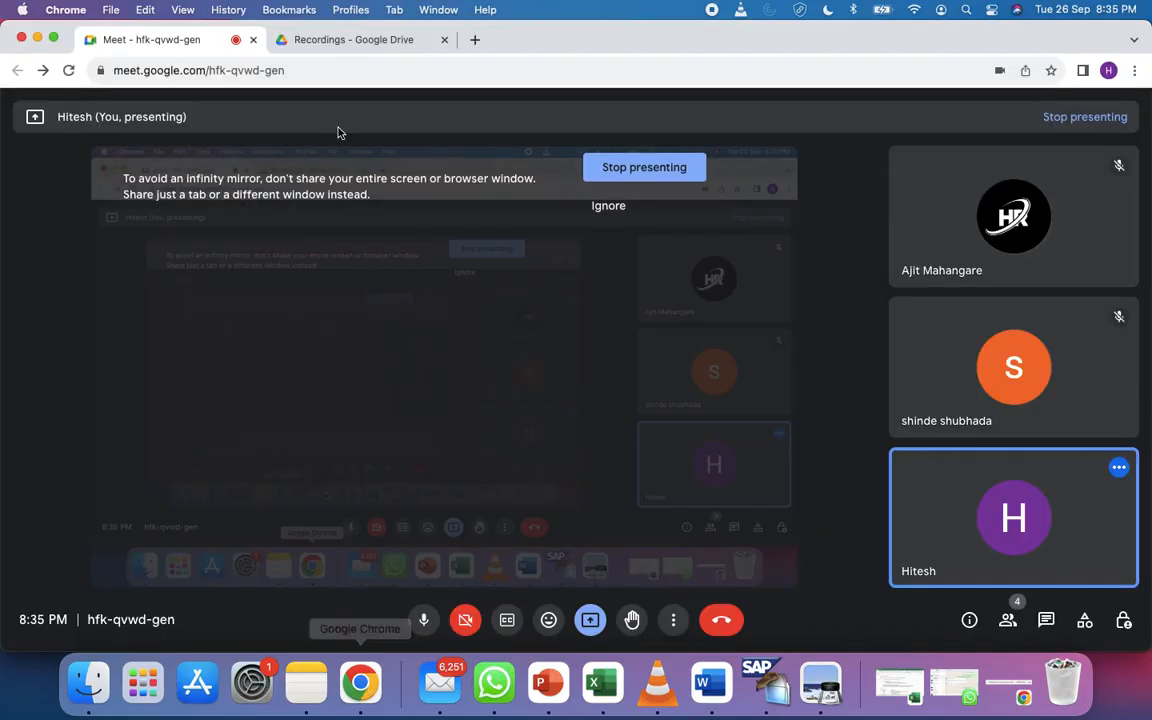
# Search Google in a new tab for the Bandra West pin code and highlight 400050
pyautogui.click(476, 38)
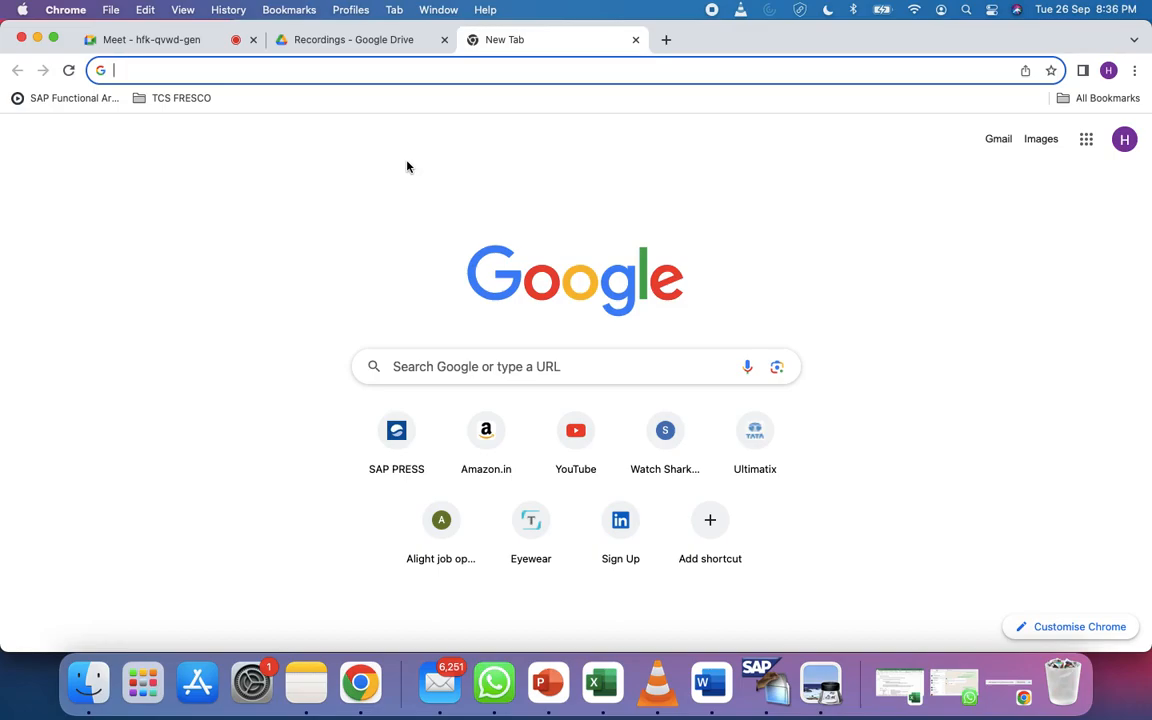
pyautogui.write('d')
pyautogui.press('BackSpace')
pyautogui.press('BackSpace')
pyautogui.write('Pimpri')
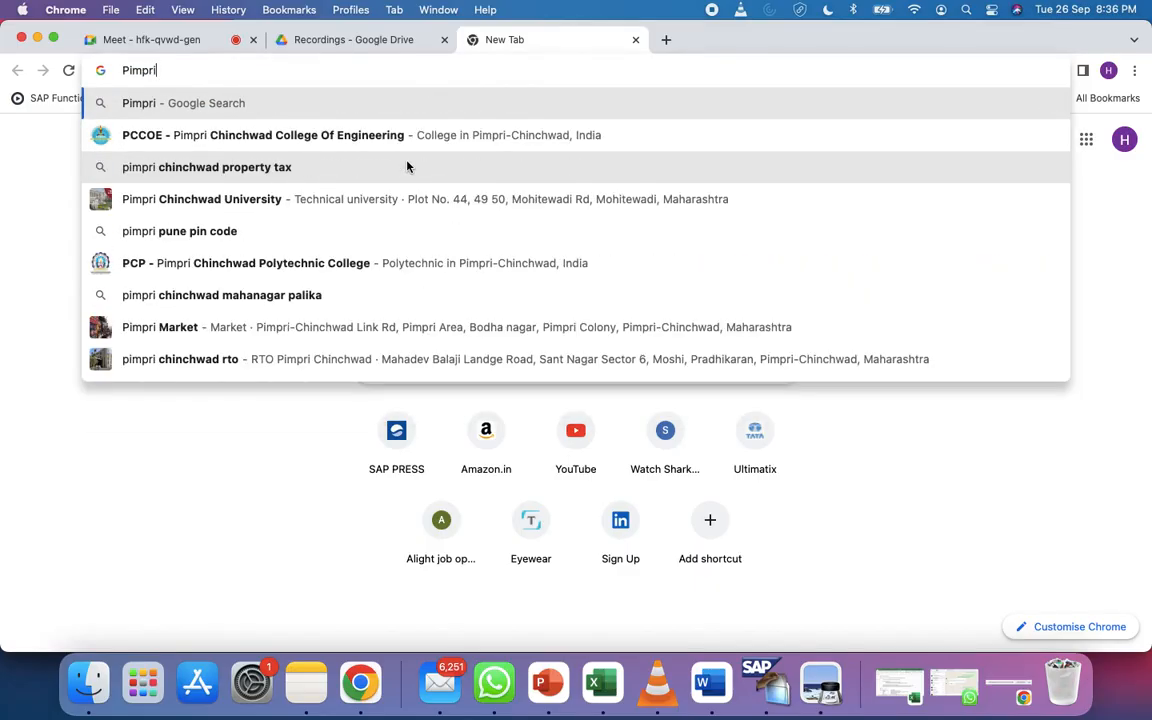
pyautogui.write(' p')
pyautogui.press('BackSpace')
pyautogui.press('BackSpace')
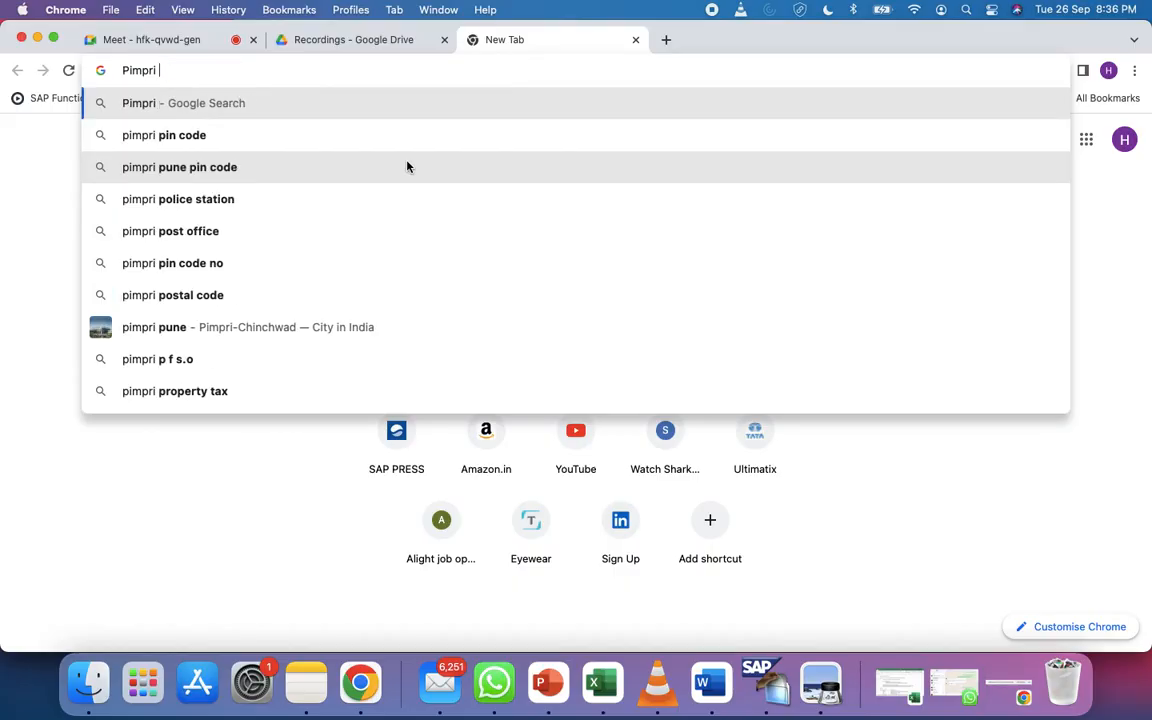
pyautogui.press('BackSpace')
pyautogui.press('BackSpace')
pyautogui.press('BackSpace')
pyautogui.press('BackSpace')
pyautogui.press('BackSpace')
pyautogui.press('BackSpace')
pyautogui.press('BackSpace')
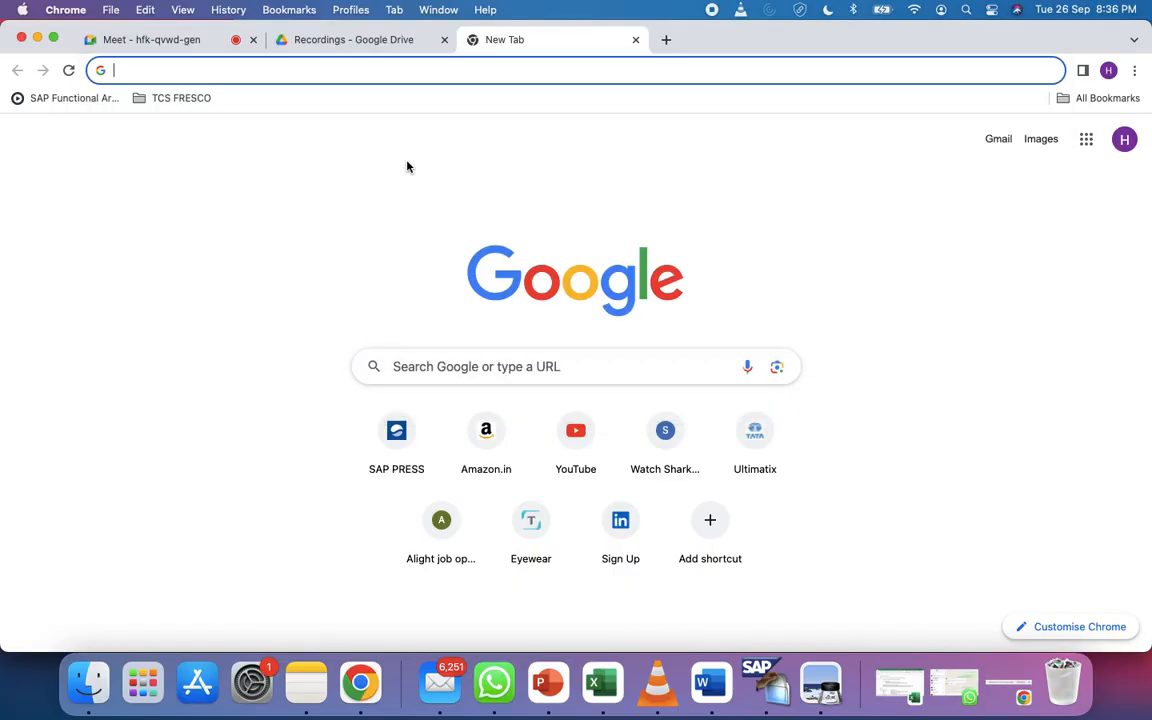
pyautogui.write('Bandra ')
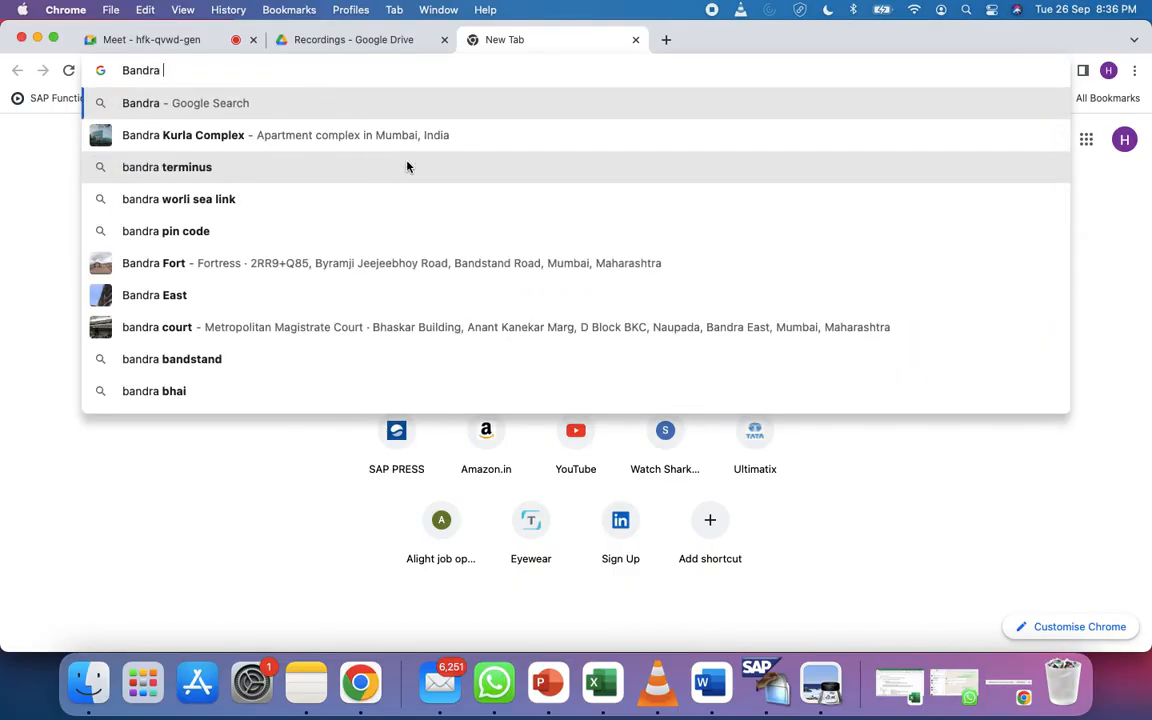
pyautogui.write('West')
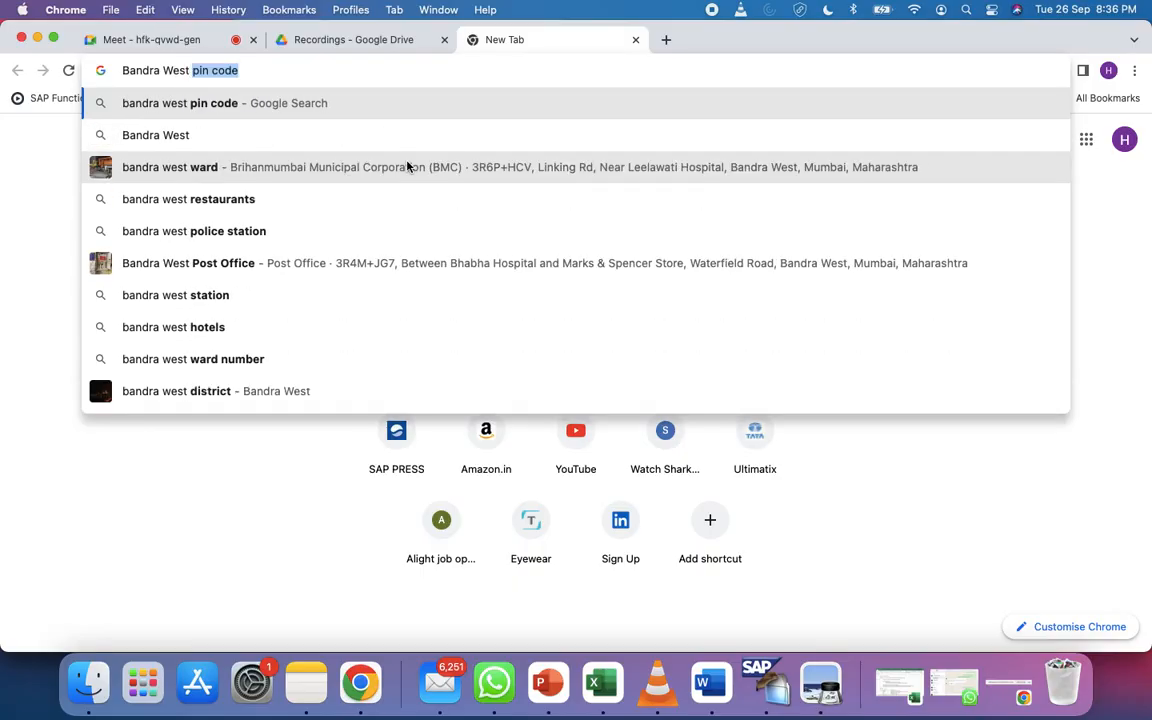
pyautogui.press('Return')
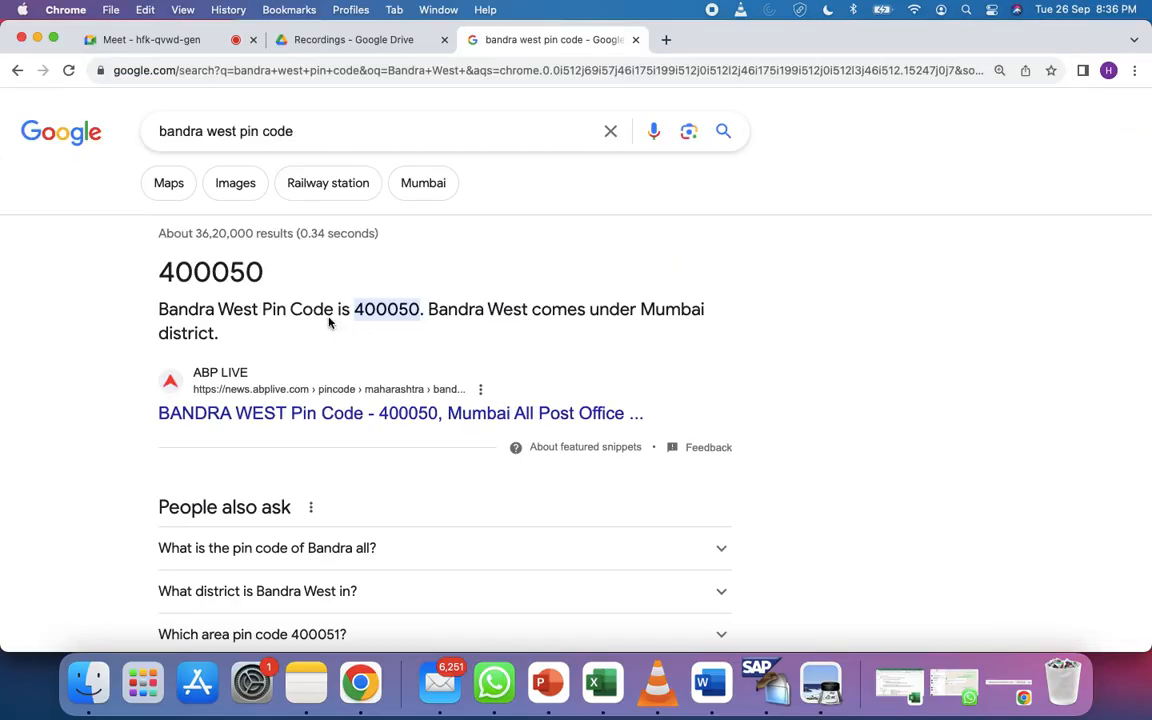
pyautogui.doubleClick(235, 266)
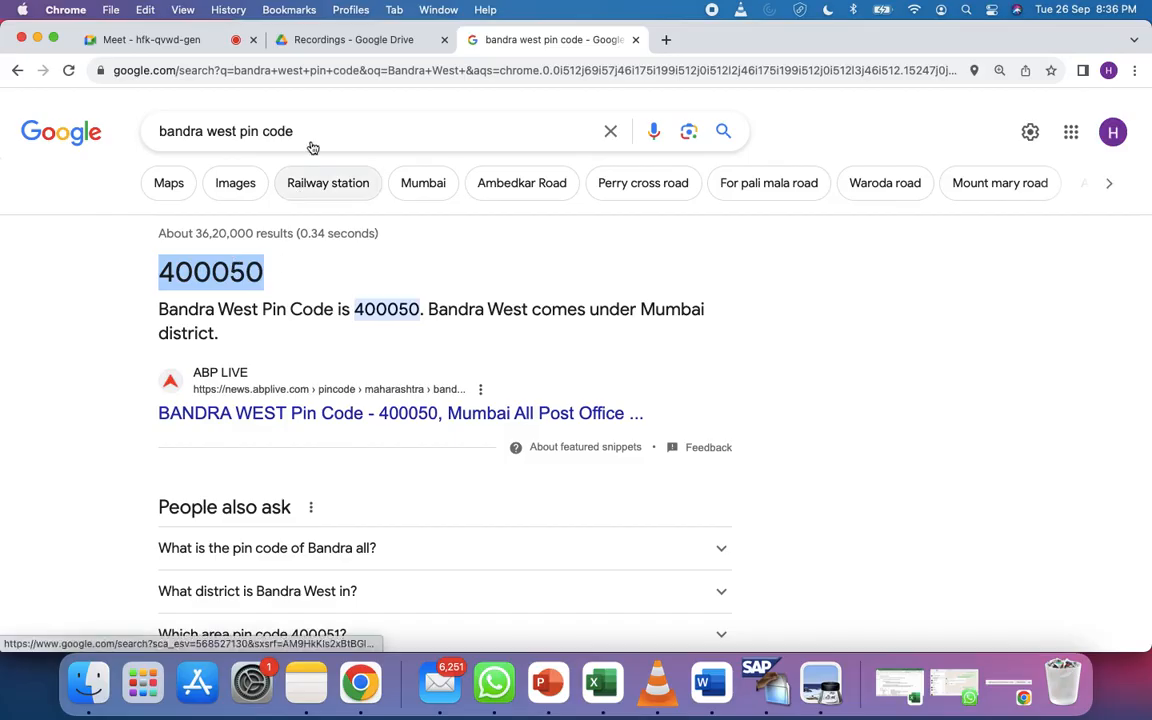
# Glance at Drive's Recordings folder, VLC and WhatsApp, then minimise WhatsApp
pyautogui.click(297, 40)
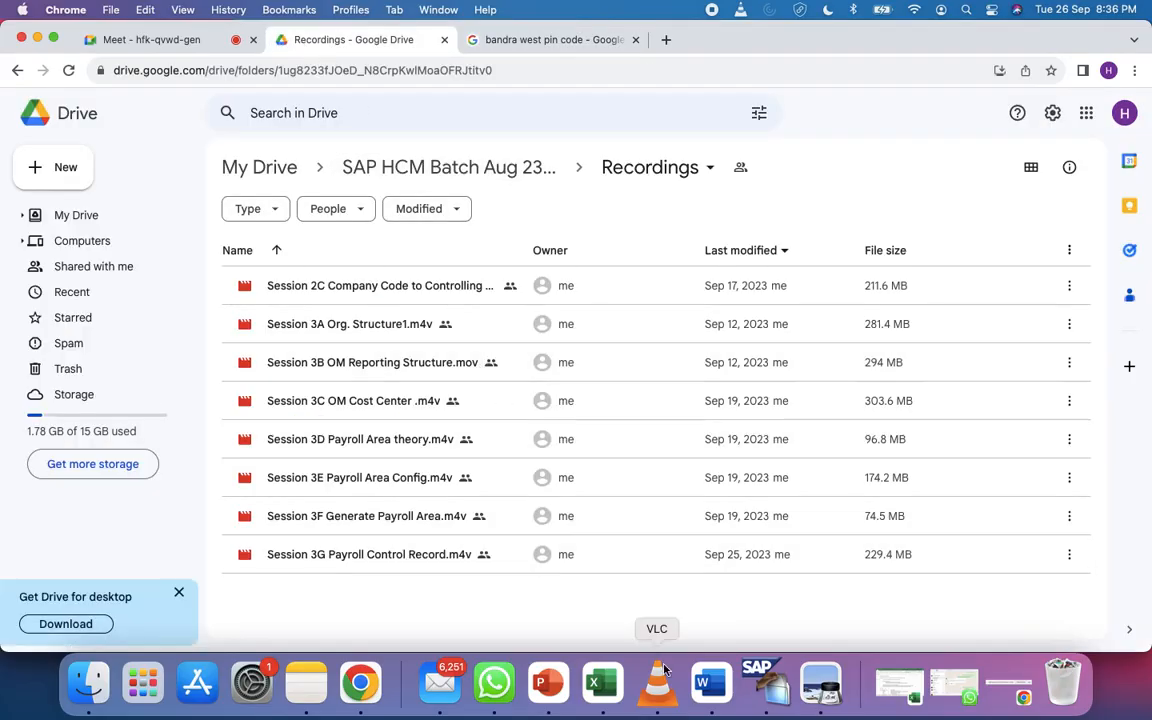
pyautogui.click(657, 680)
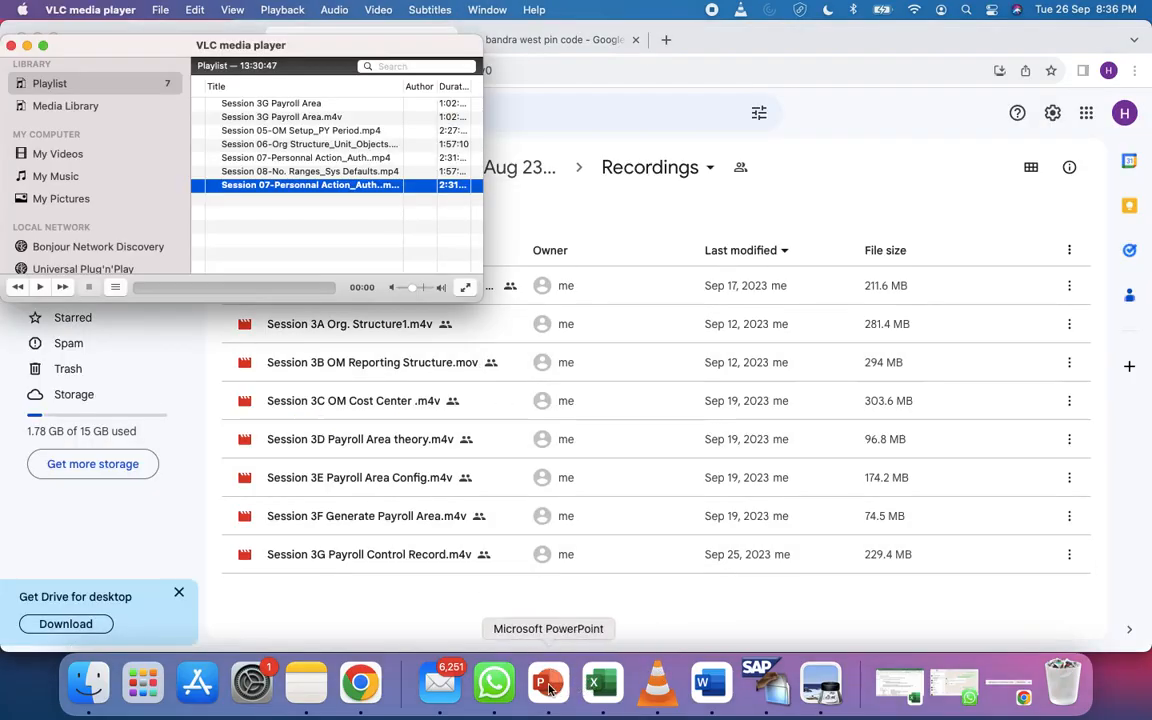
pyautogui.click(493, 683)
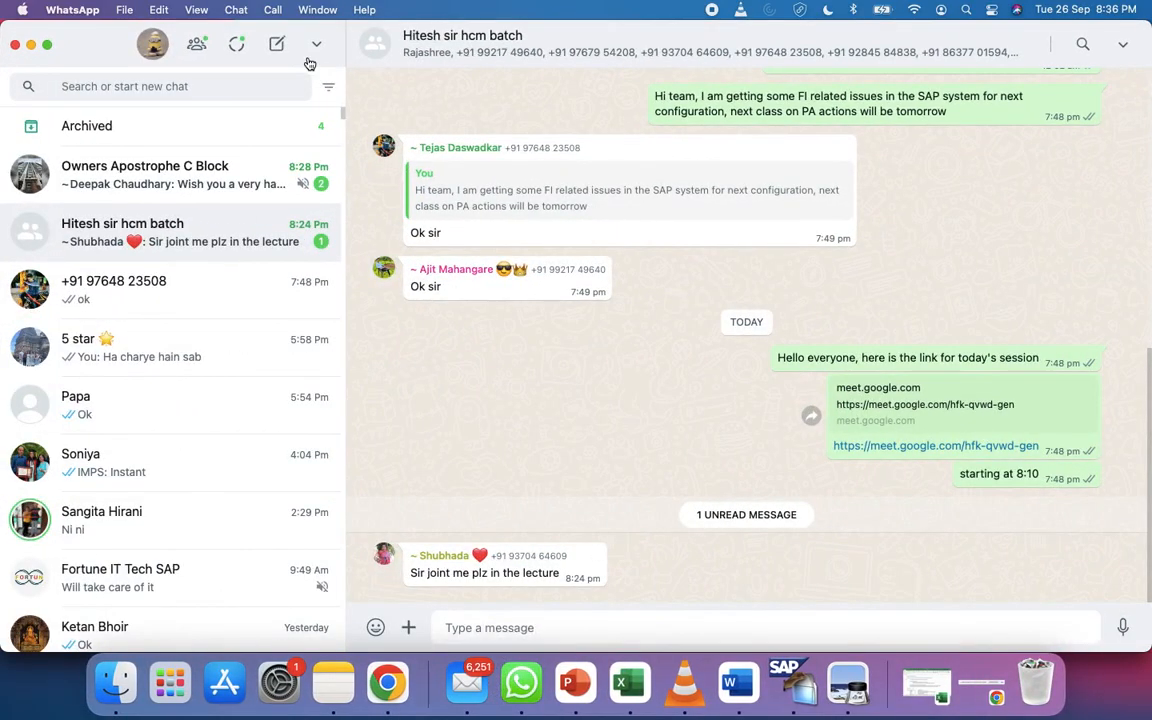
pyautogui.click(31, 45)
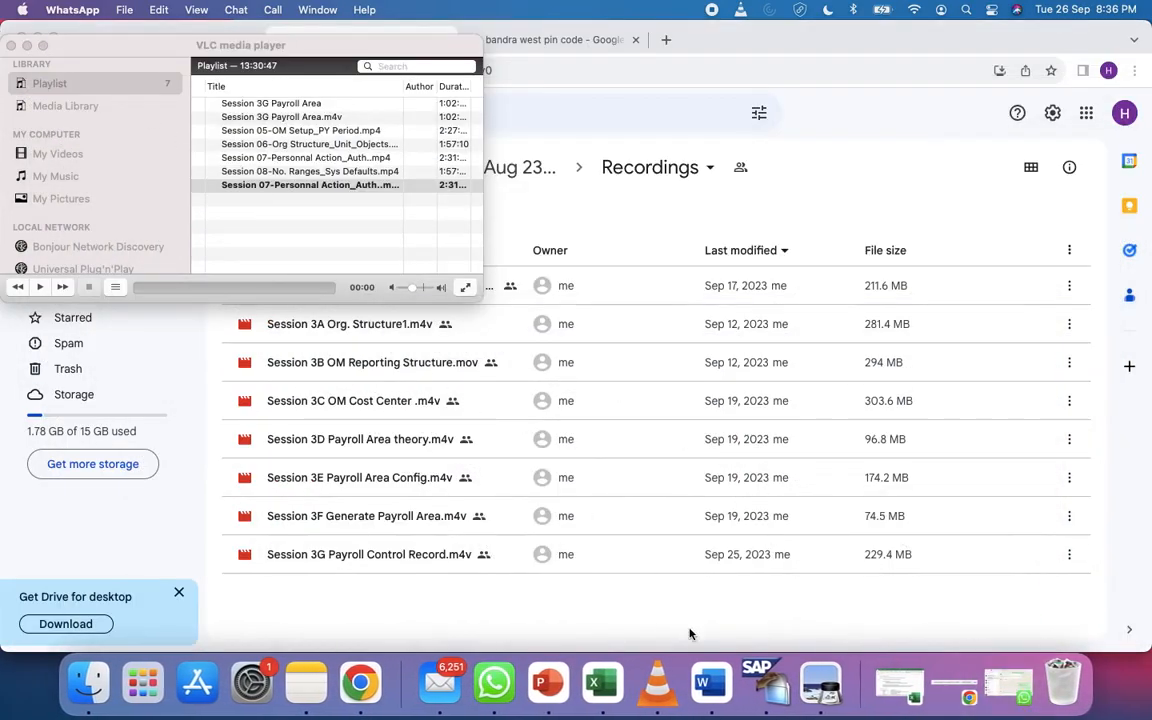
# Enter 400050 in the address form and fill in the street and house number
pyautogui.click(757, 683)
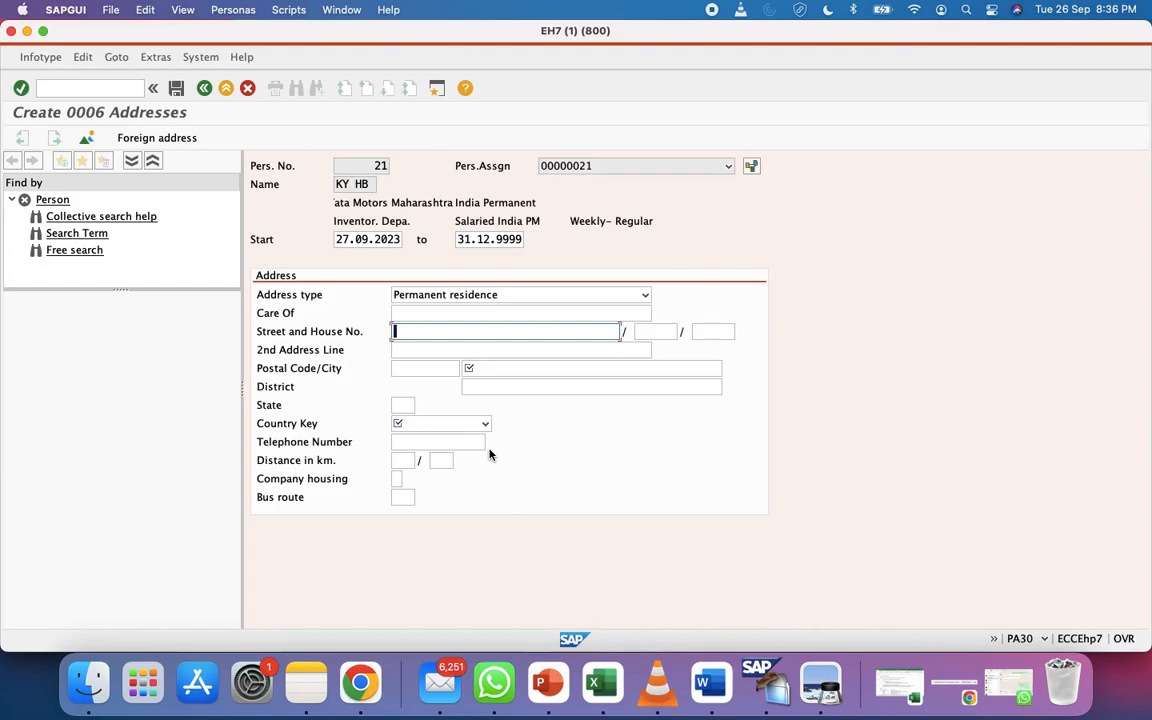
pyautogui.click(497, 367)
pyautogui.write('400050')
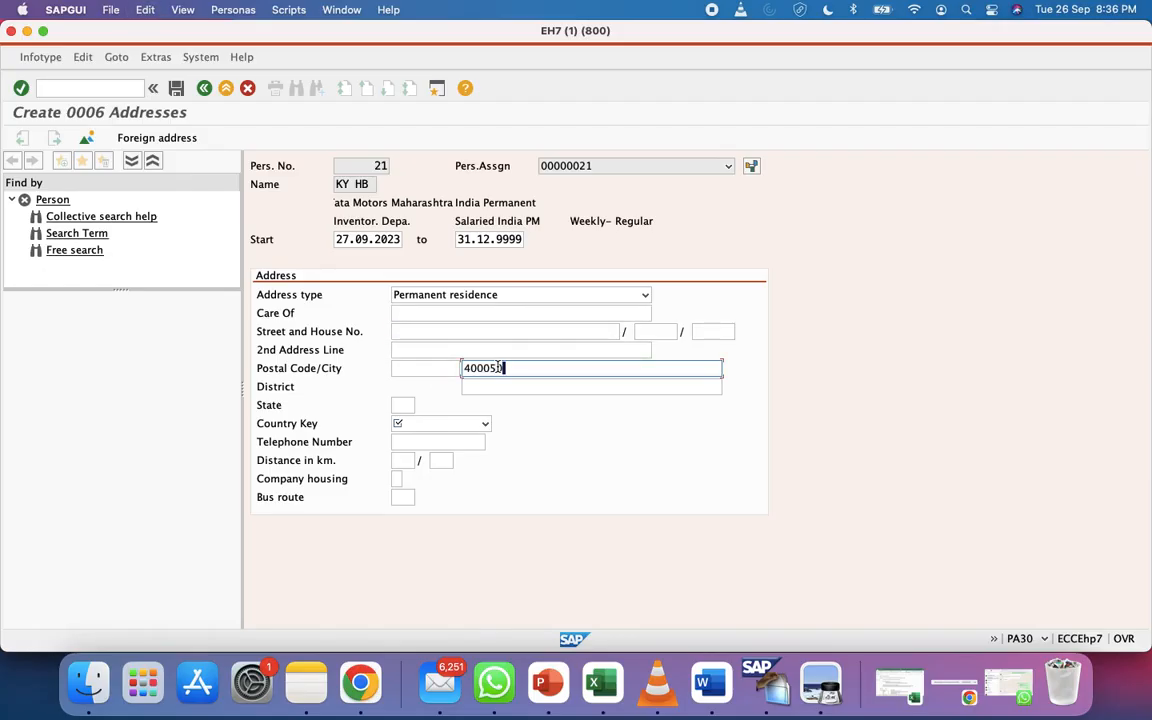
pyautogui.click(424, 313)
pyautogui.click(429, 330)
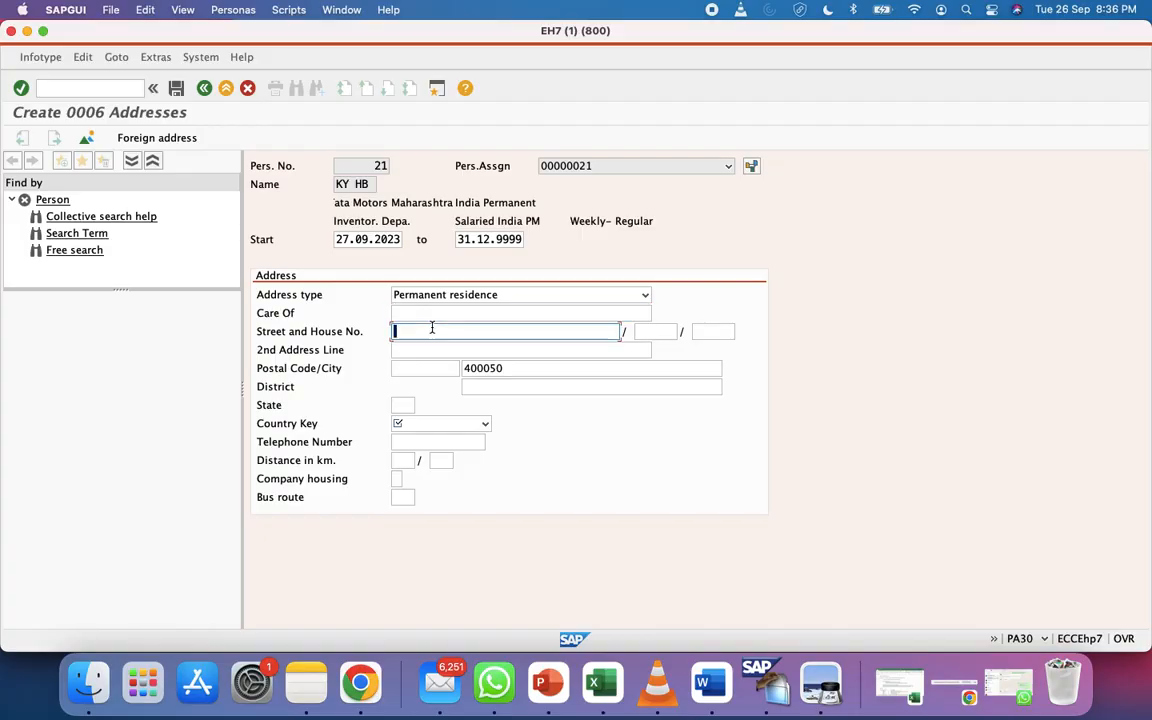
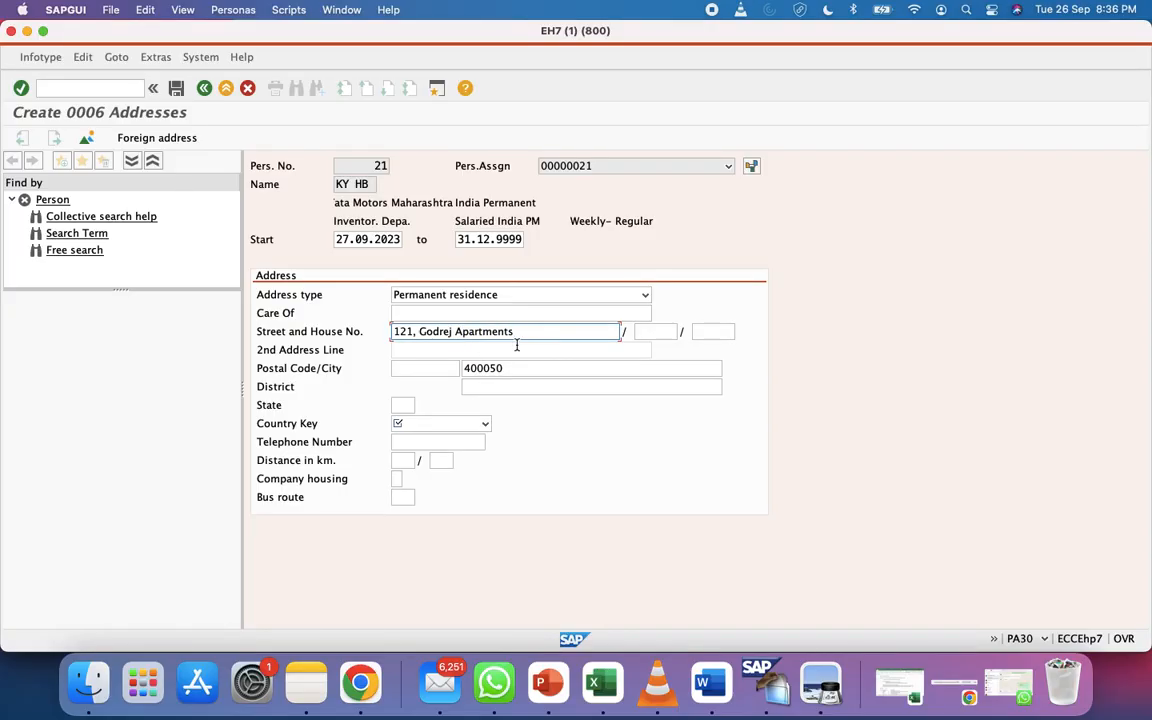
# Pick India as the country key and validate the address entries
pyautogui.click(484, 423)
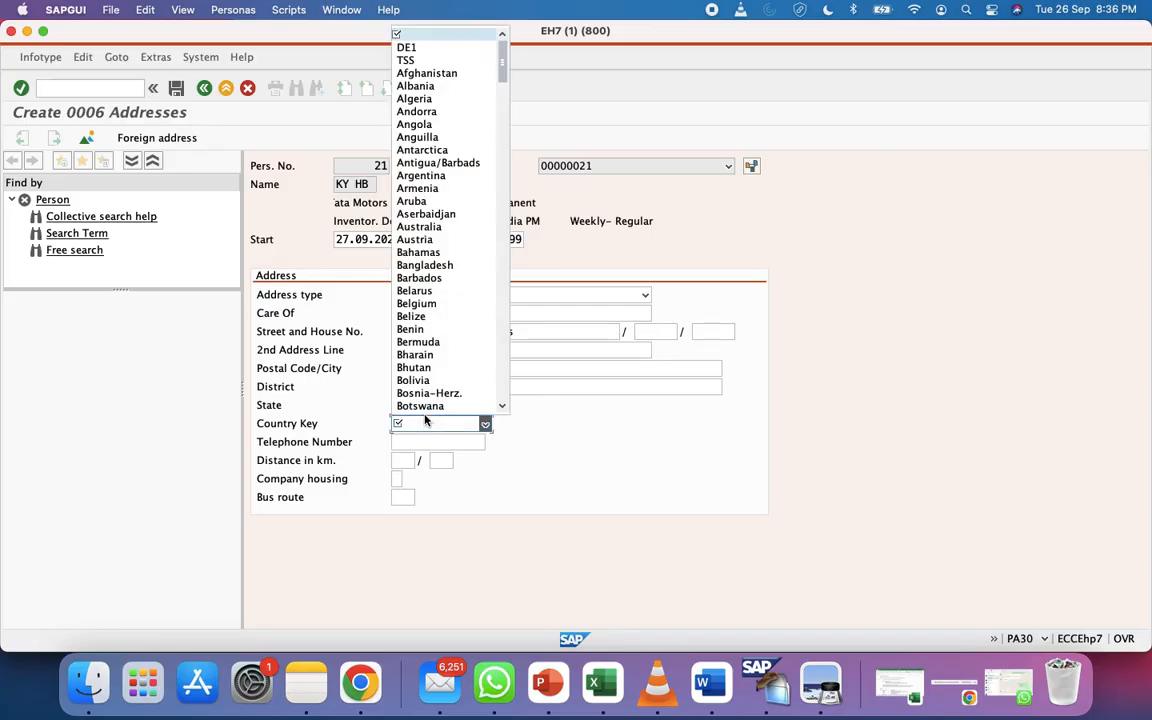
pyautogui.scroll(-15, 443, 243)
pyautogui.scroll(15, 443, 243)
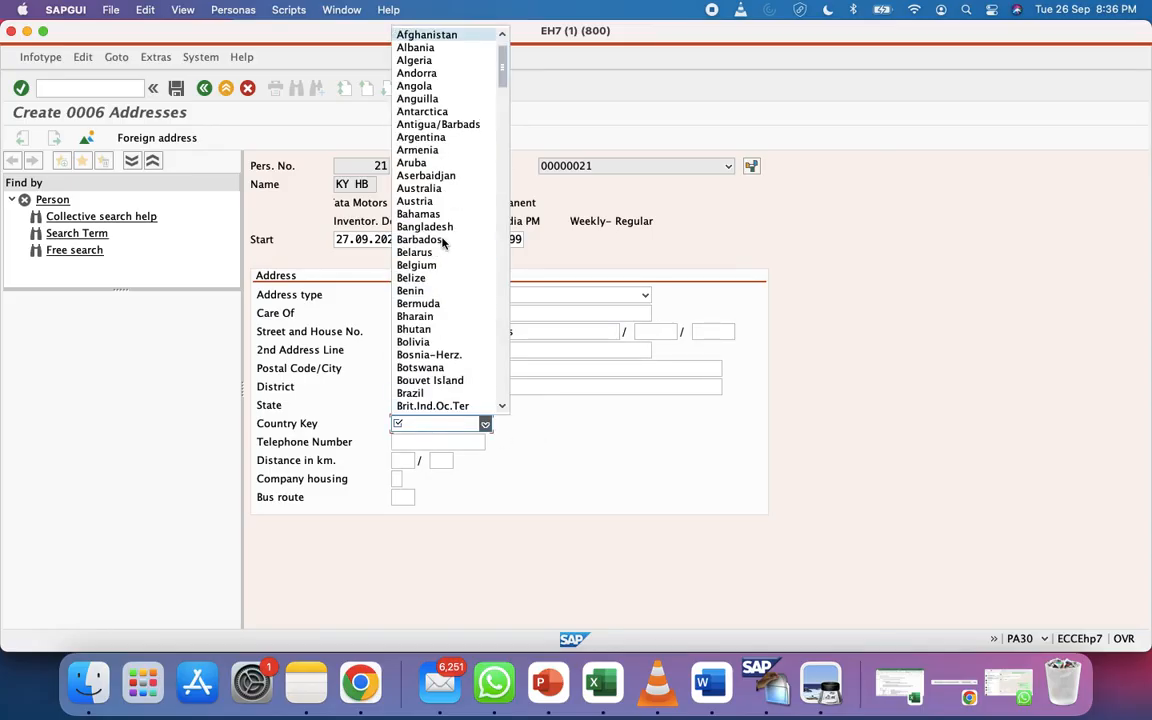
pyautogui.scroll(-15, 443, 243)
pyautogui.click(412, 405)
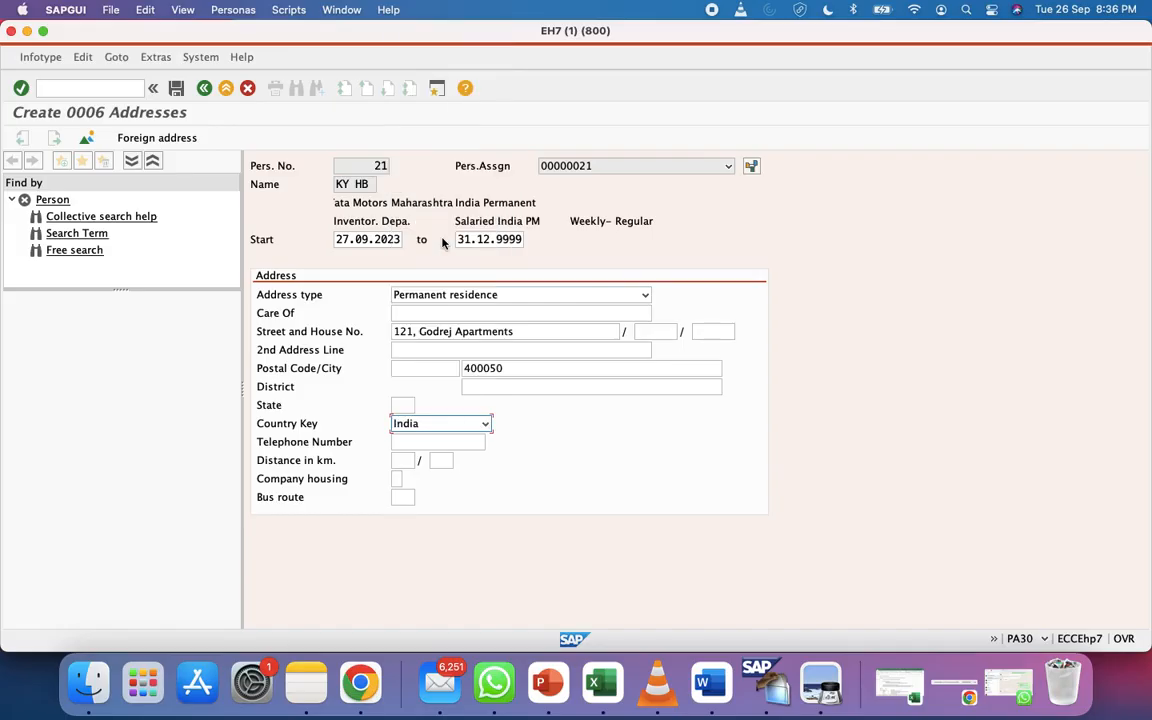
pyautogui.click(172, 90)
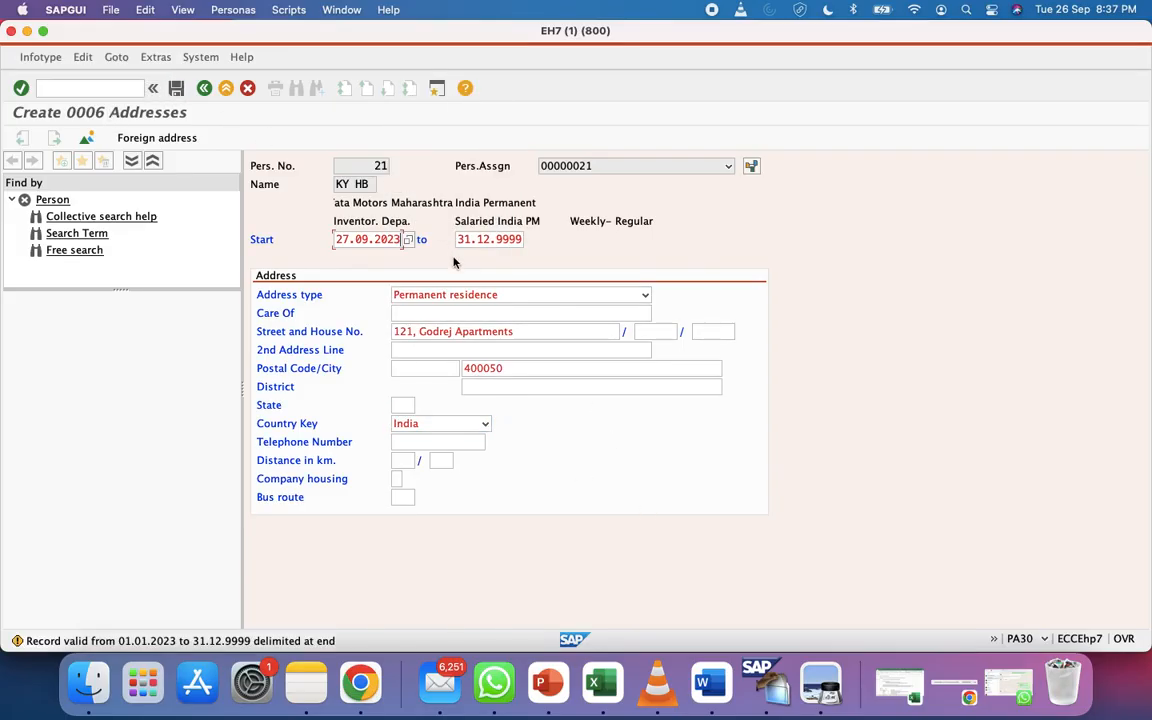
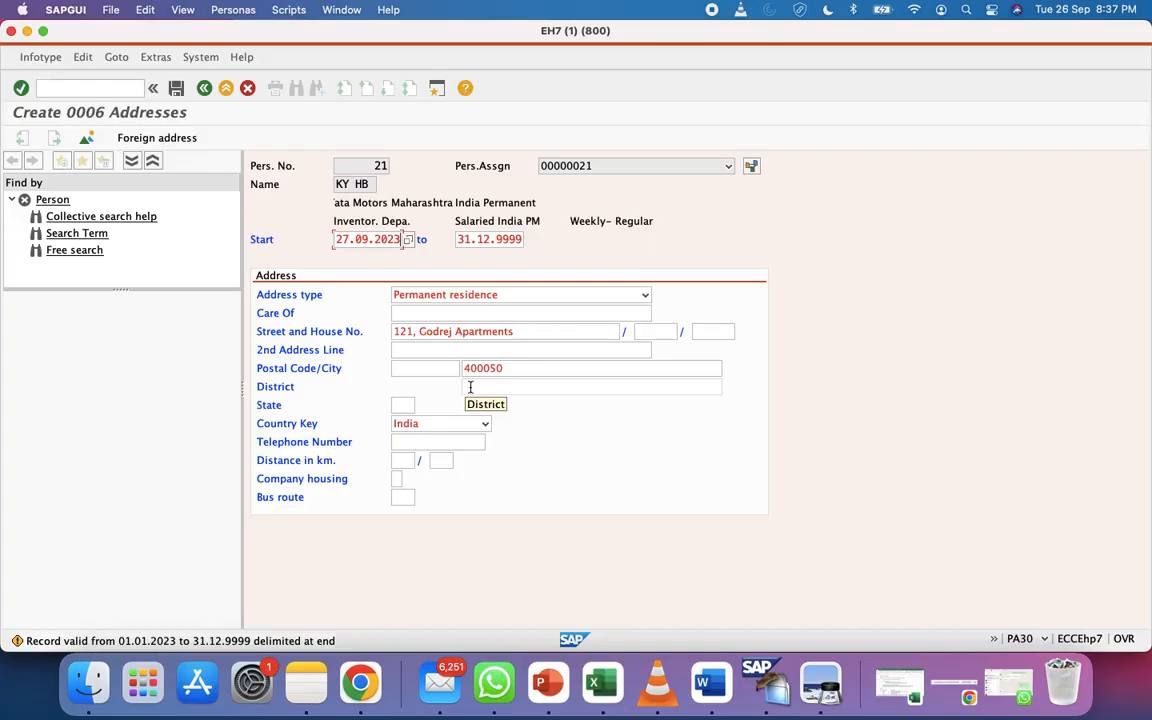
# Save the permanent-residence address valid from 27.09.2023 and view employee 21's 0006 address list
pyautogui.press('super+s')
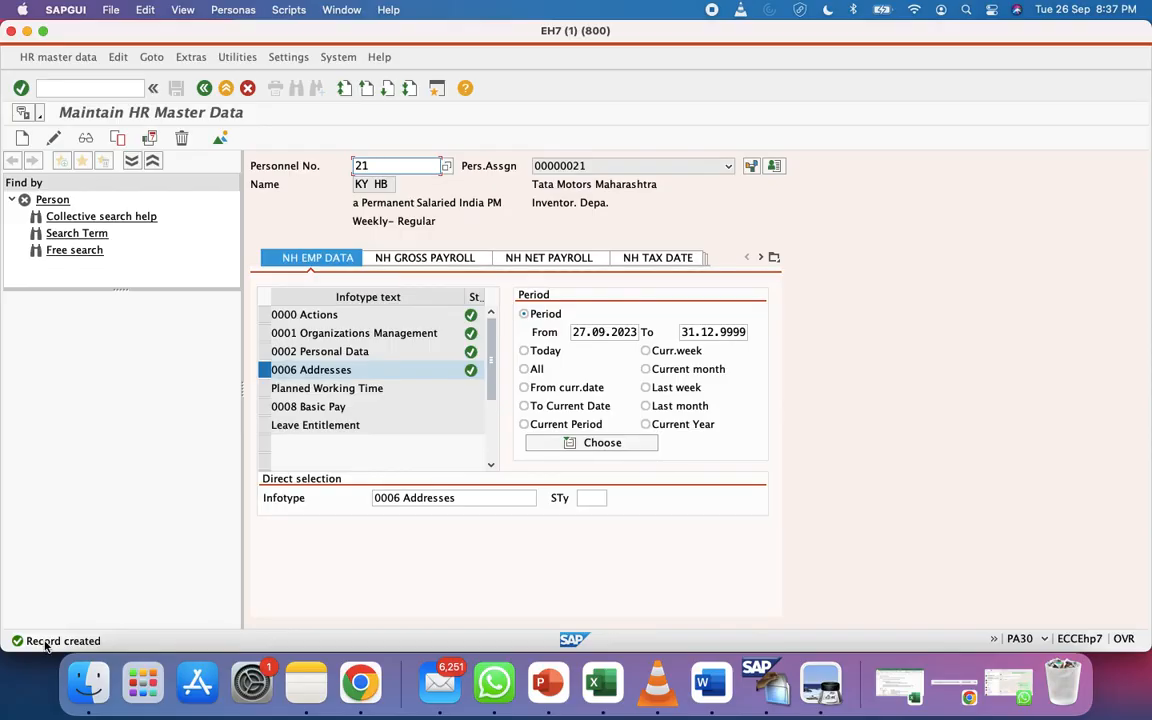
pyautogui.click(221, 138)
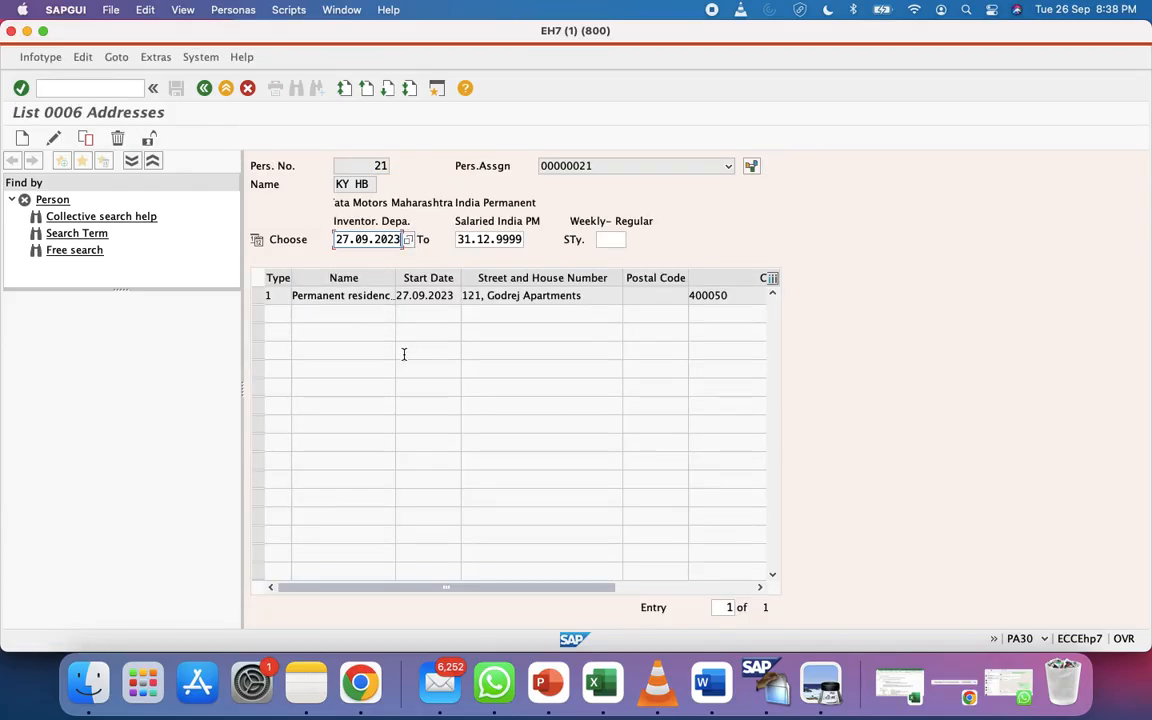
# Clear the period dates, choose All periods, and list every 0006 address record
pyautogui.click(248, 89)
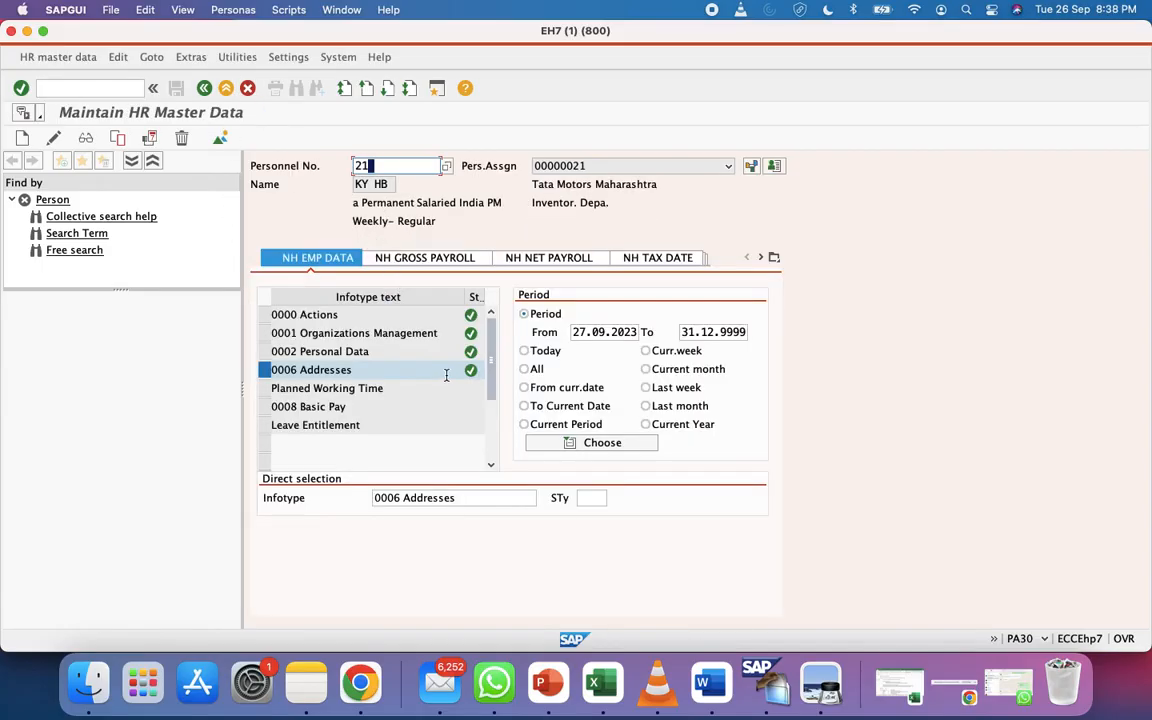
pyautogui.click(628, 332)
pyautogui.doubleClick(628, 332)
pyautogui.press('BackSpace')
pyautogui.press('Tab')
pyautogui.press('BackSpace')
pyautogui.press('BackSpace')
pyautogui.press('BackSpace')
pyautogui.press('BackSpace')
pyautogui.press('BackSpace')
pyautogui.press('BackSpace')
pyautogui.press('BackSpace')
pyautogui.press('BackSpace')
pyautogui.press('BackSpace')
pyautogui.press('BackSpace')
pyautogui.click(533, 370)
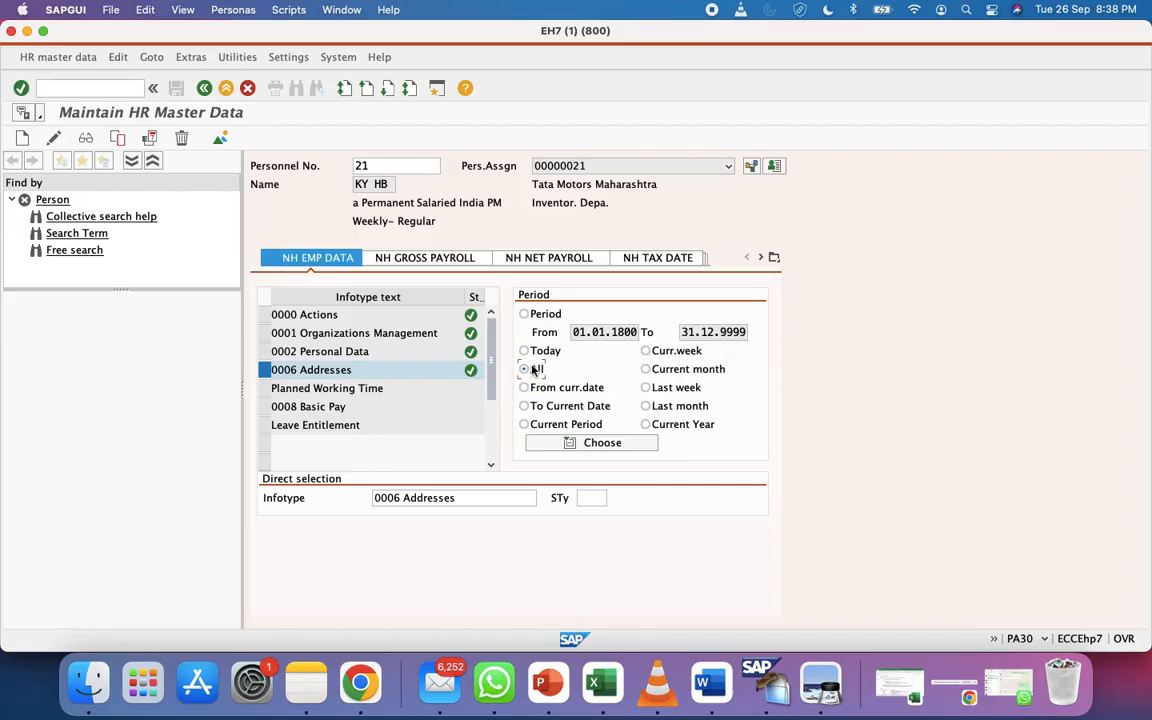
pyautogui.click(220, 139)
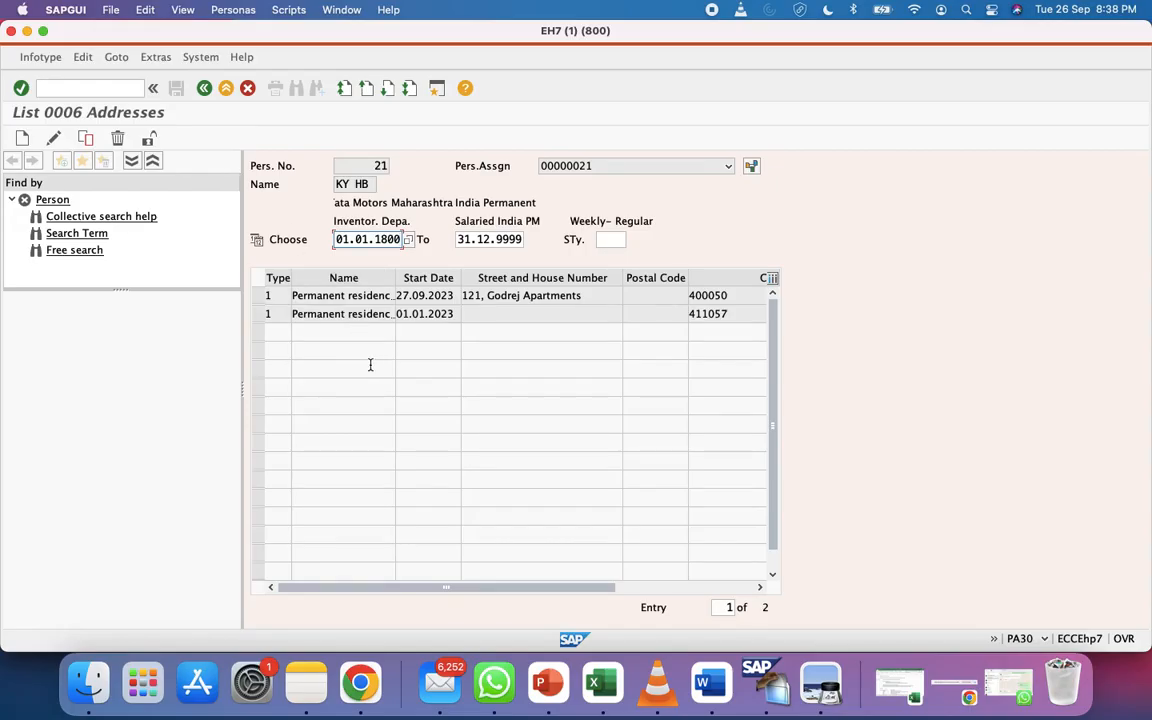
# Select the 01.01.2023 and 27.09.2023 address rows, then return to master data
pyautogui.click(265, 313)
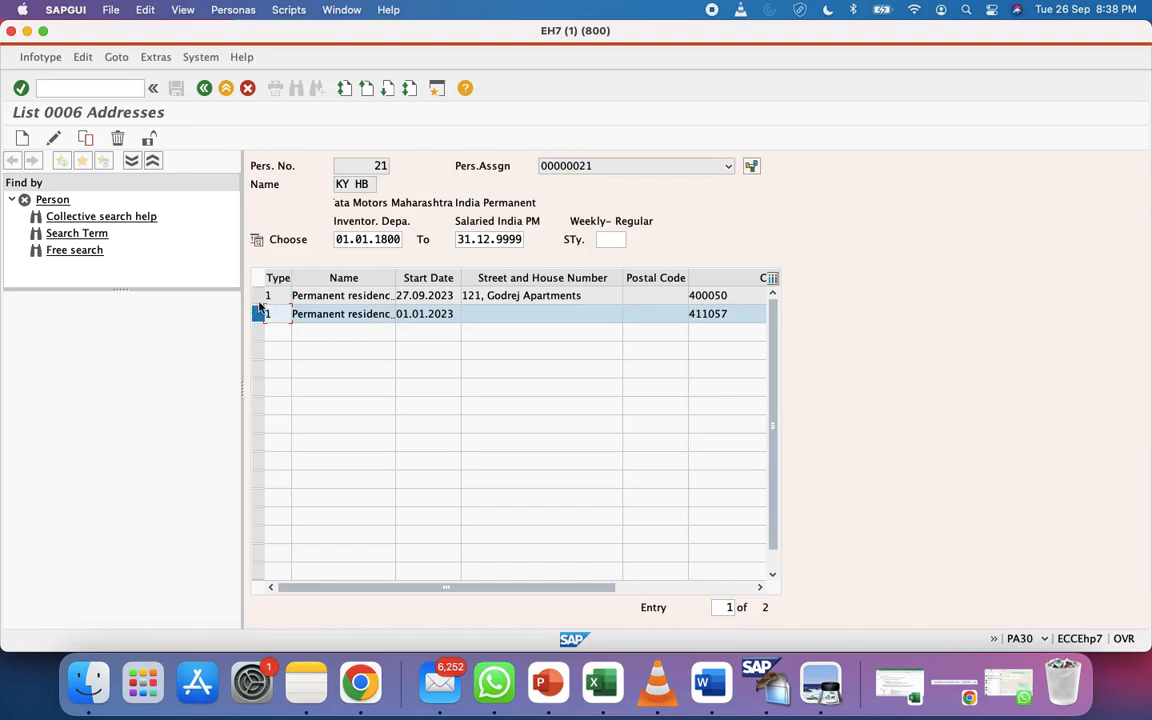
pyautogui.click(258, 295)
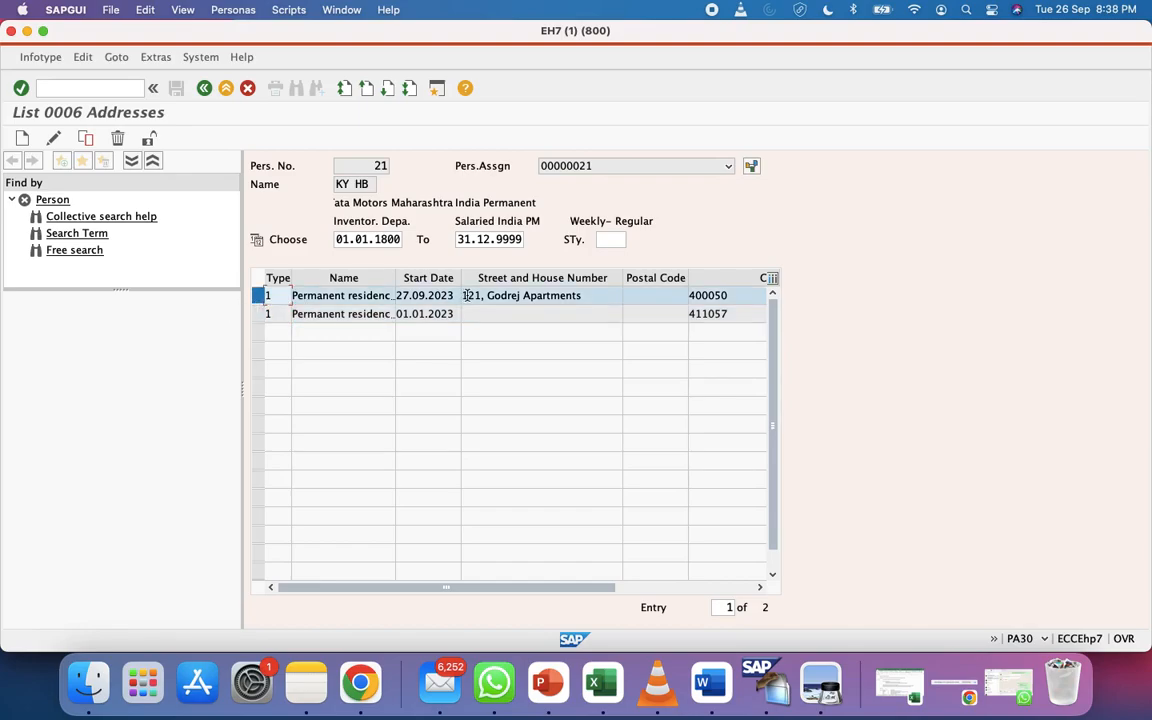
pyautogui.click(266, 314)
pyautogui.click(204, 88)
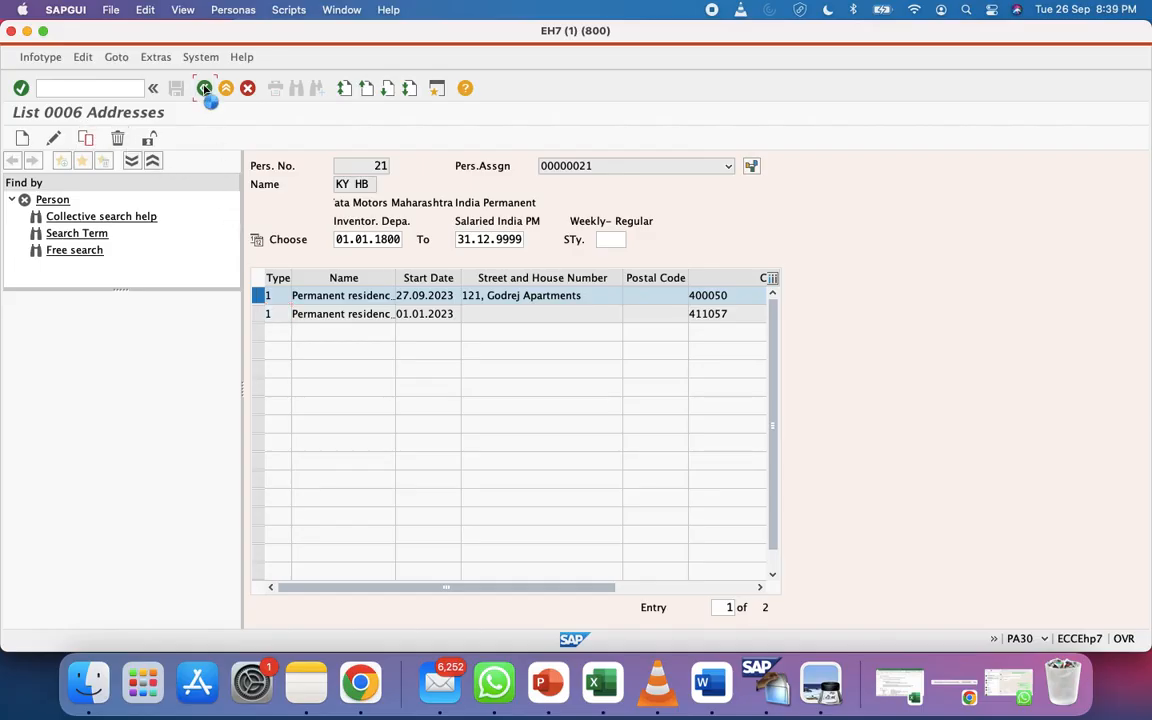
# Select infotype 0008 Basic Pay and start creating a new record
pyautogui.click(265, 408)
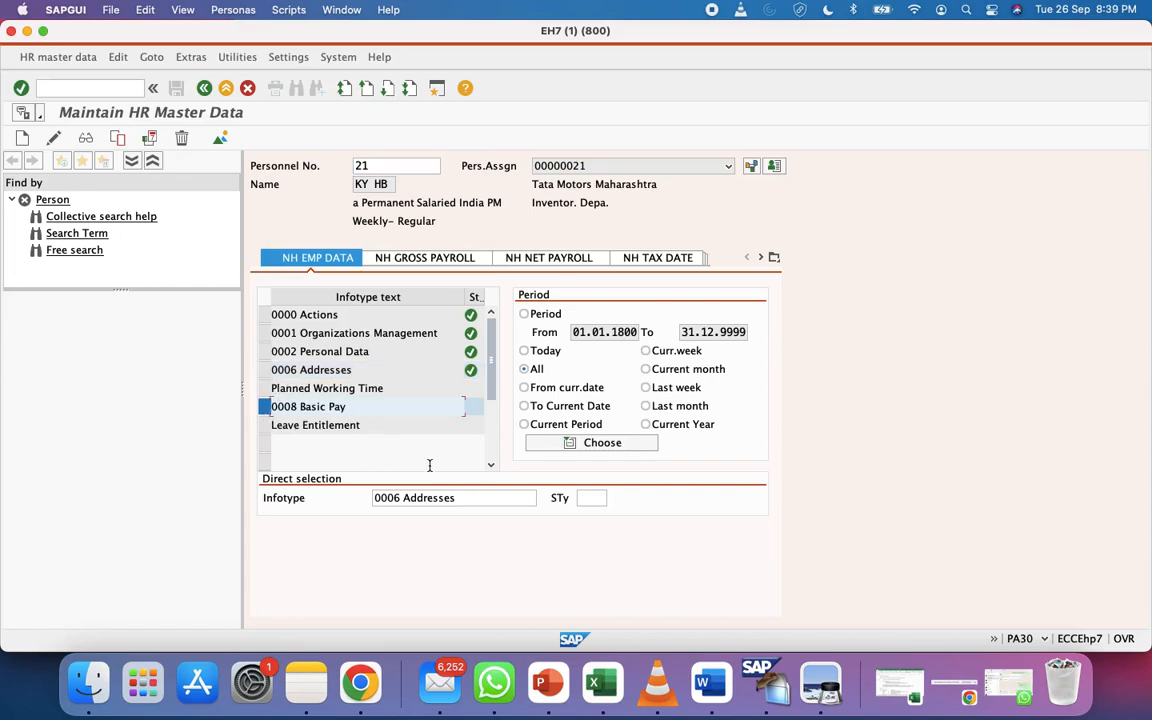
pyautogui.click(483, 504)
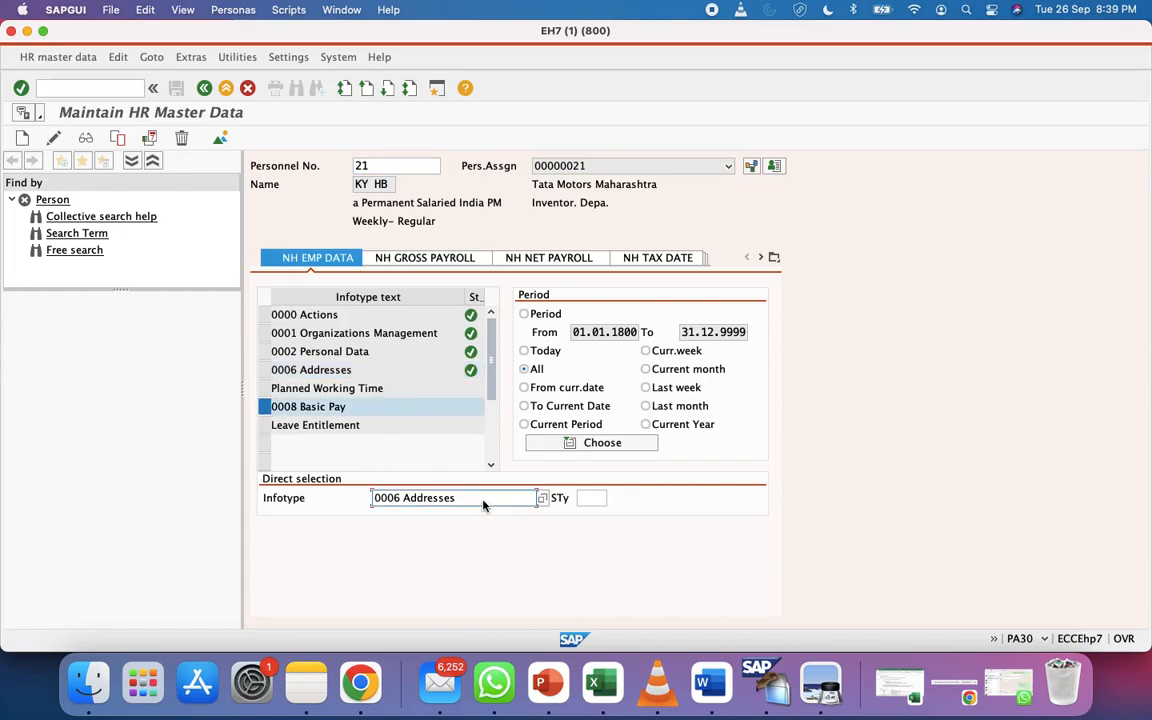
pyautogui.press('super+a')
pyautogui.press('BackSpace')
pyautogui.write('0008')
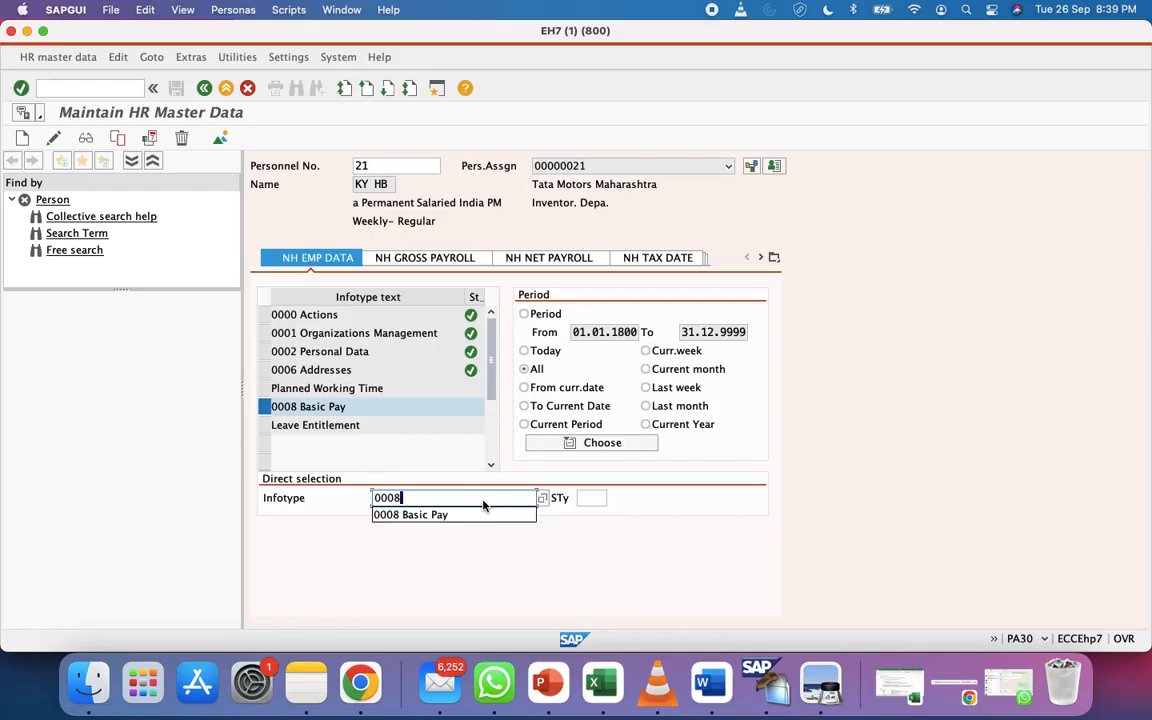
pyautogui.click(460, 511)
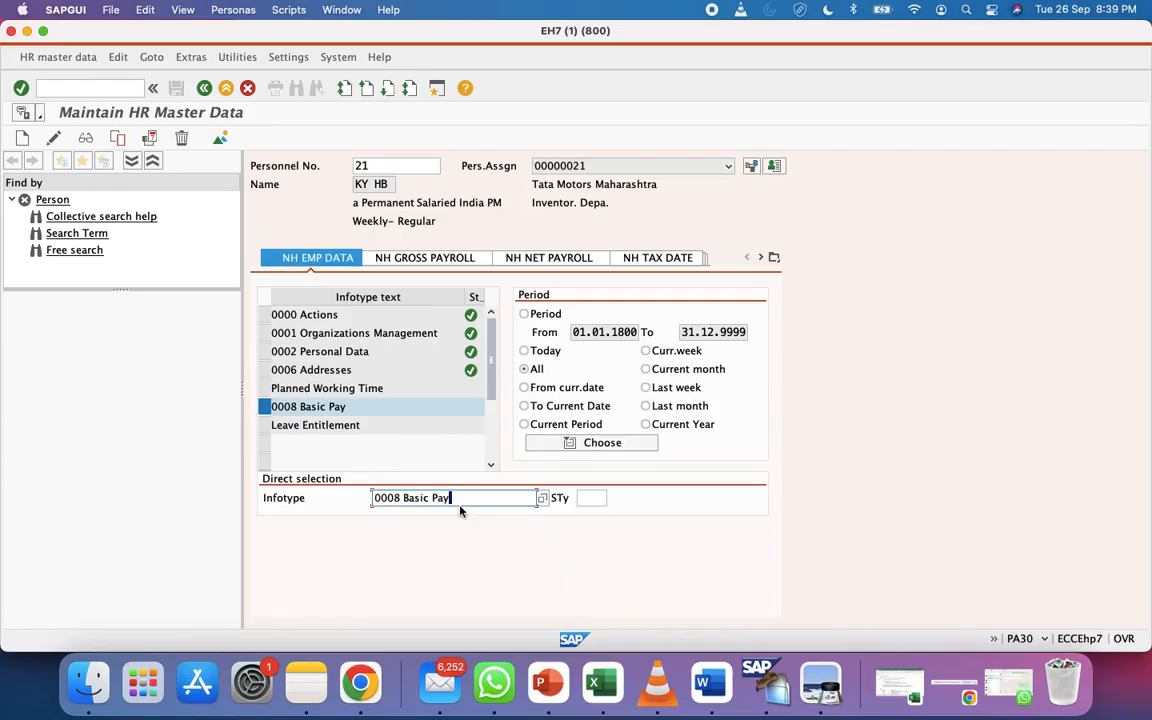
pyautogui.click(358, 412)
pyautogui.click(23, 138)
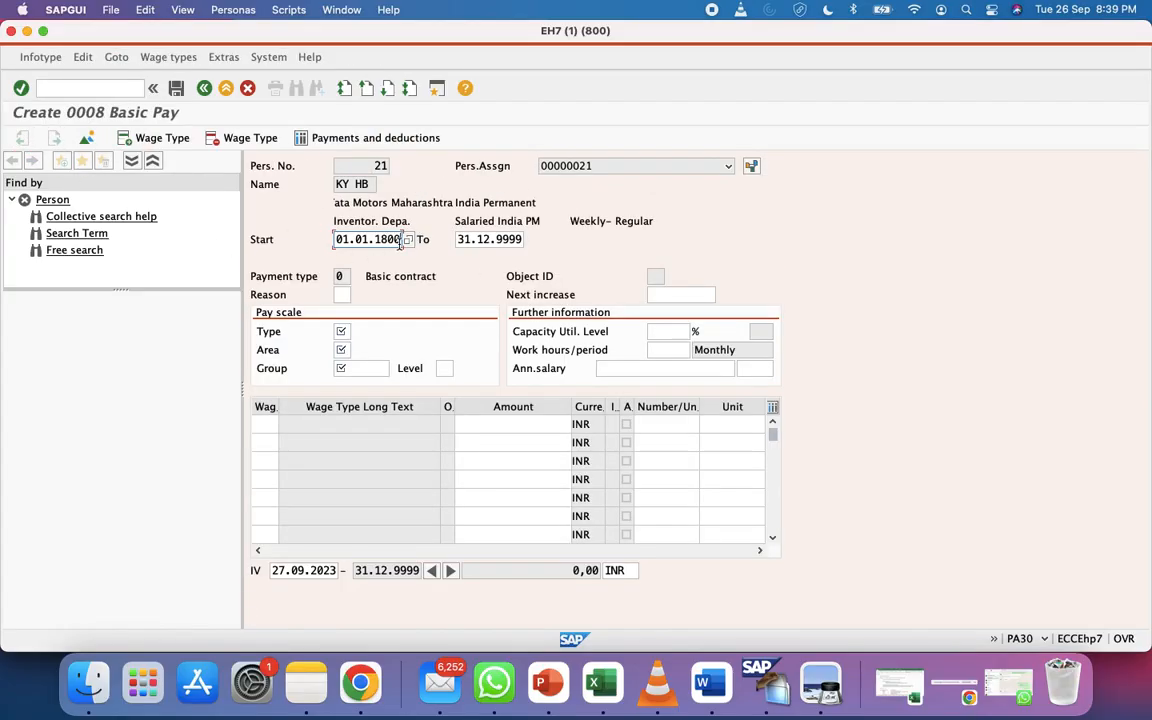
# Set the Basic Pay record's start date to 01.01.2023
pyautogui.click(400, 240)
pyautogui.press('BackSpace')
pyautogui.press('BackSpace')
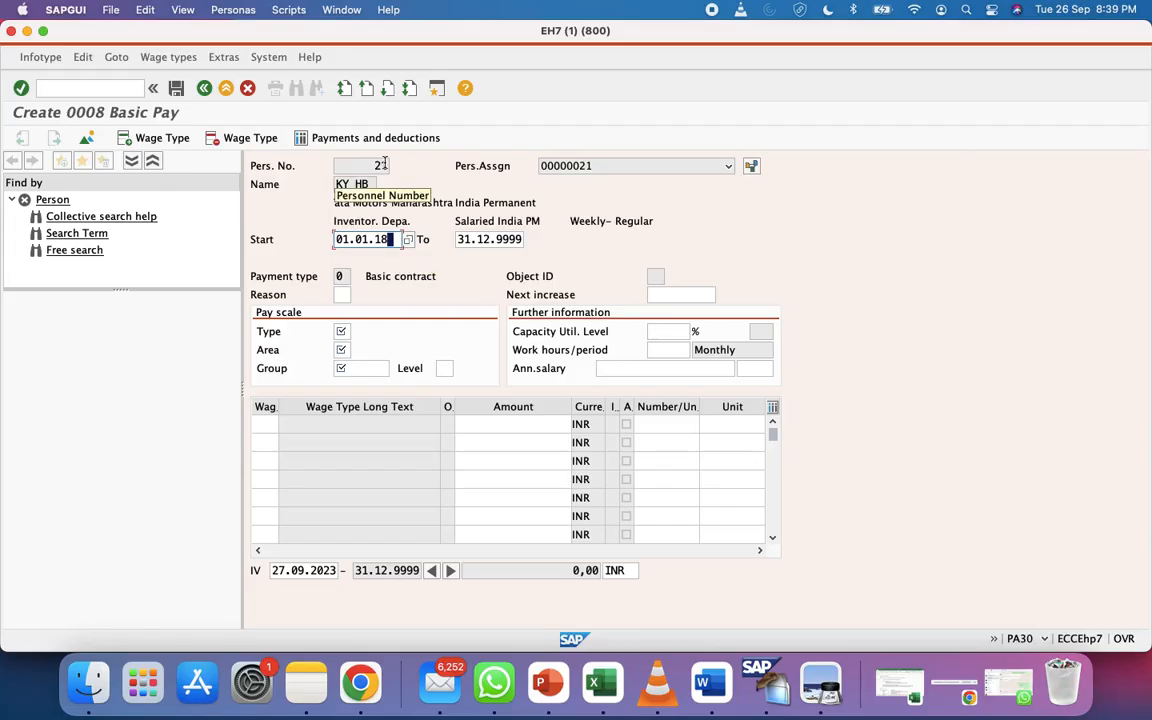
pyautogui.press('BackSpace')
pyautogui.press('BackSpace')
pyautogui.press('BackSpace')
pyautogui.press('BackSpace')
pyautogui.press('BackSpace')
pyautogui.press('BackSpace')
pyautogui.press('BackSpace')
pyautogui.press('BackSpace')
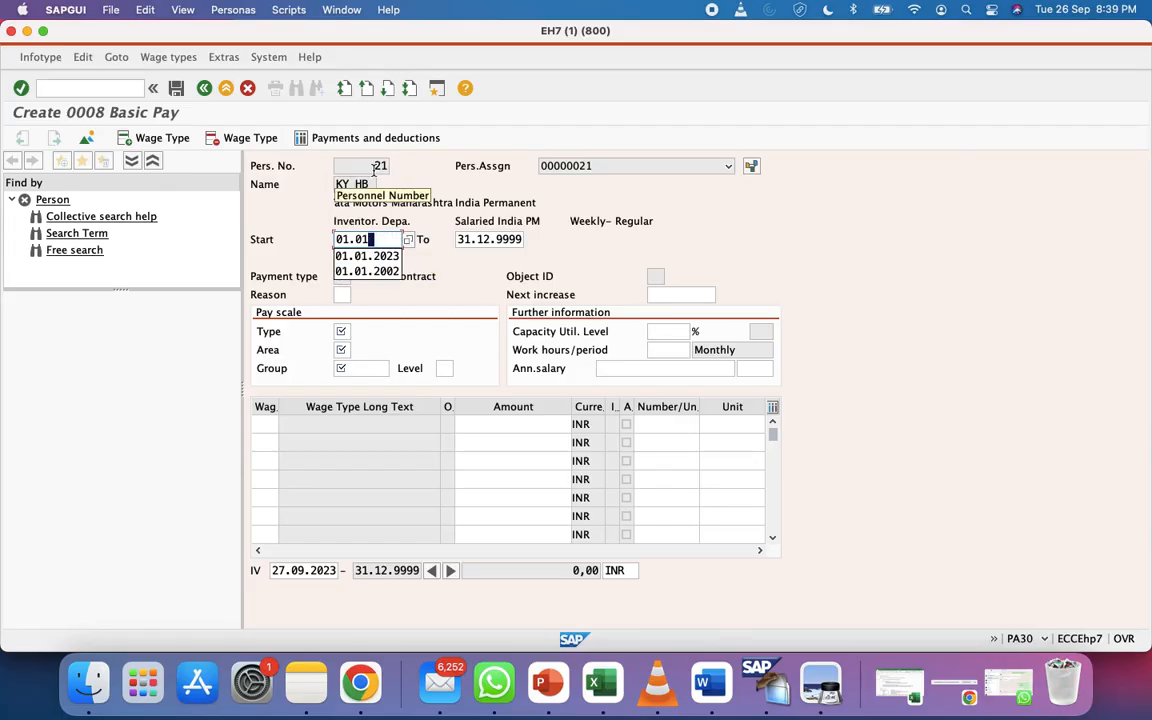
pyautogui.press('Down')
pyautogui.press('Return')
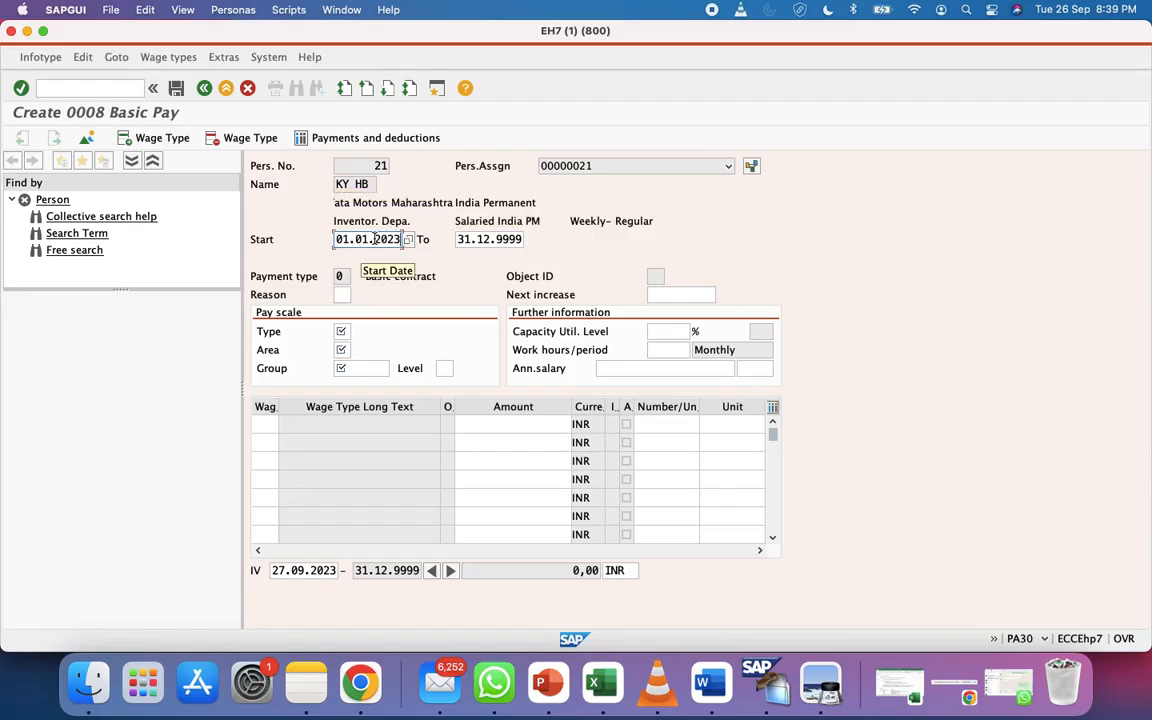
# Set the end date to 31.12.2023 using the calendar
pyautogui.click(487, 239)
pyautogui.press('super+a')
pyautogui.press('BackSpace')
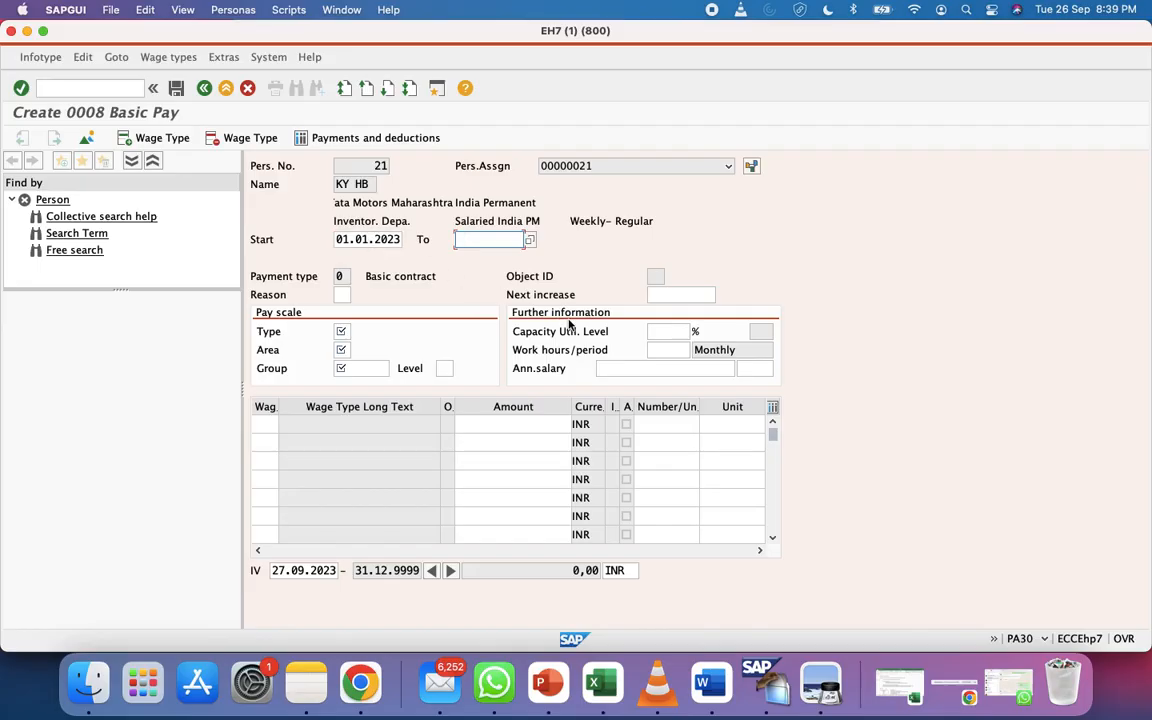
pyautogui.click(529, 239)
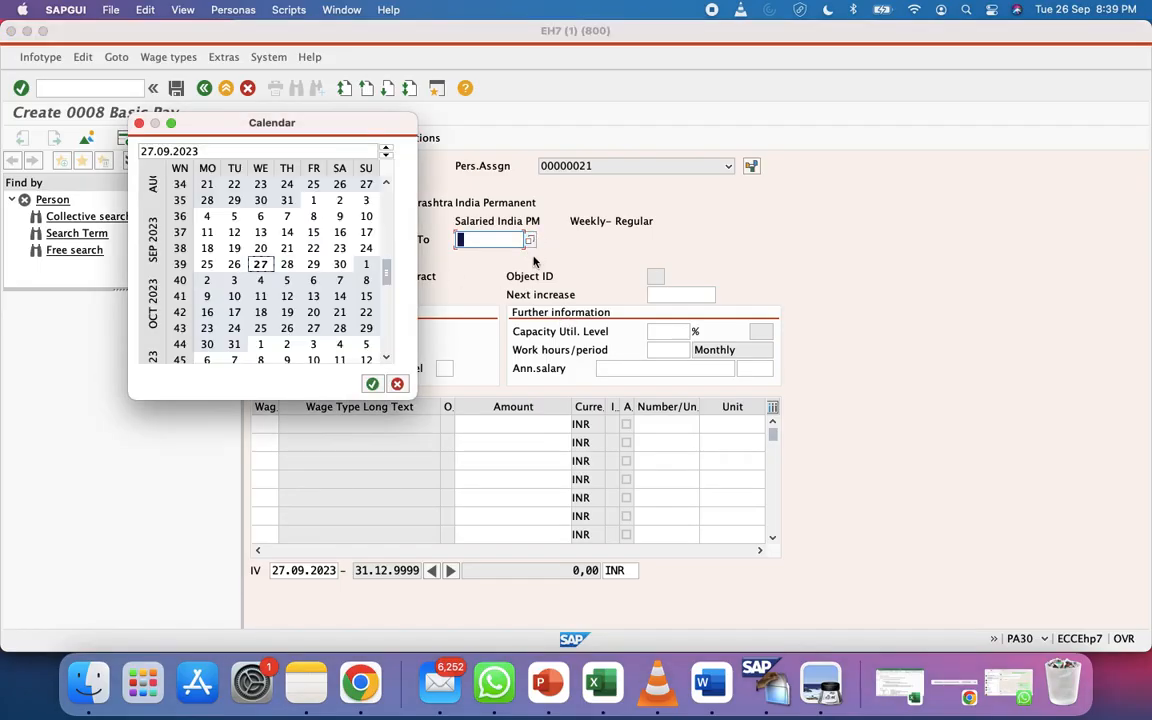
pyautogui.click(163, 151)
pyautogui.write('12')
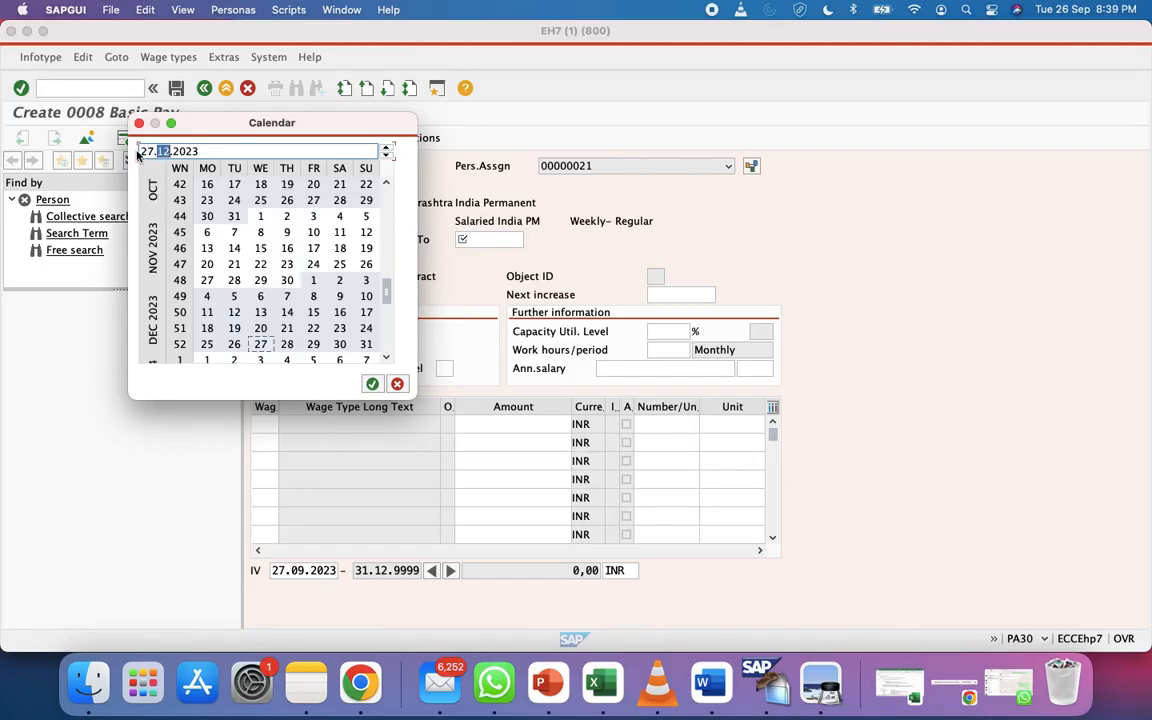
pyautogui.click(145, 151)
pyautogui.press('Return')
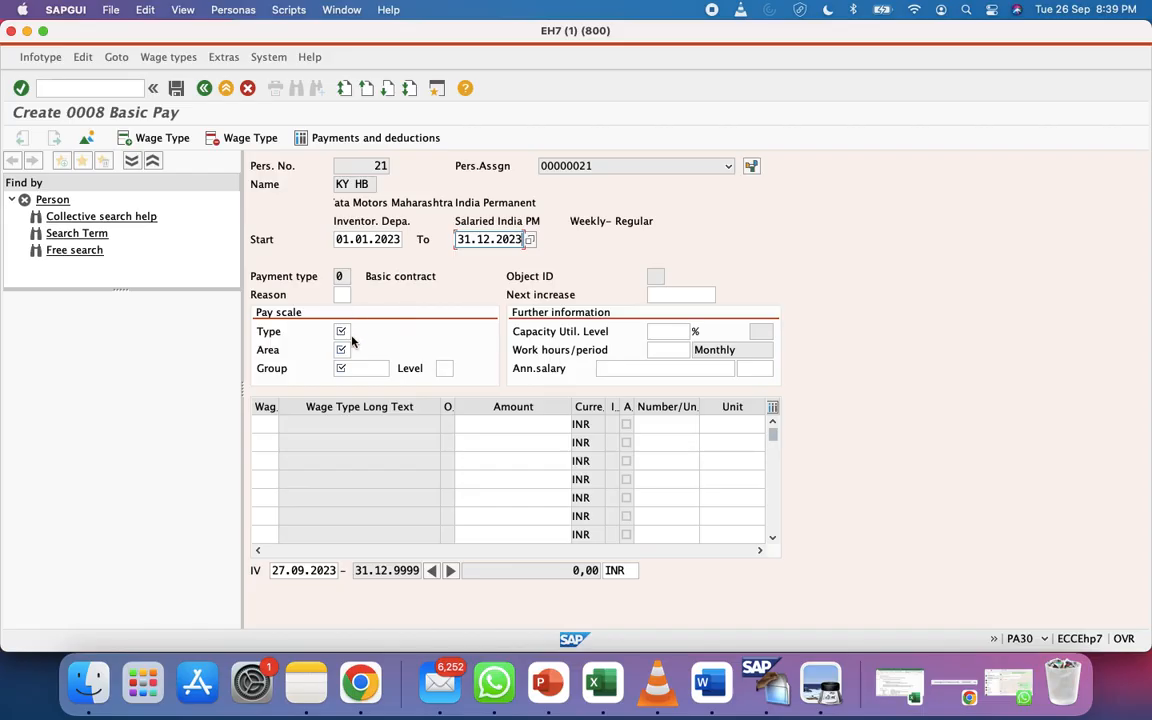
# Choose pay scale type 01 Staff and pay scale area 03 Pune SP
pyautogui.click(344, 332)
pyautogui.click(357, 333)
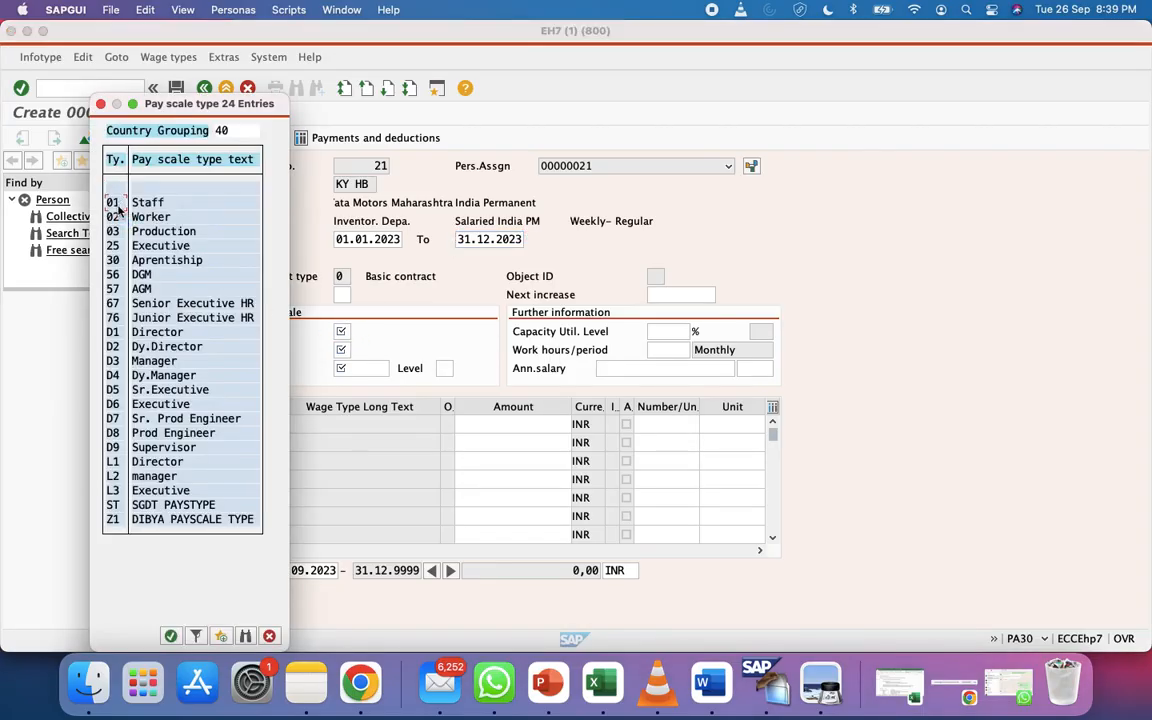
pyautogui.click(115, 203)
pyautogui.click(342, 350)
pyautogui.click(357, 350)
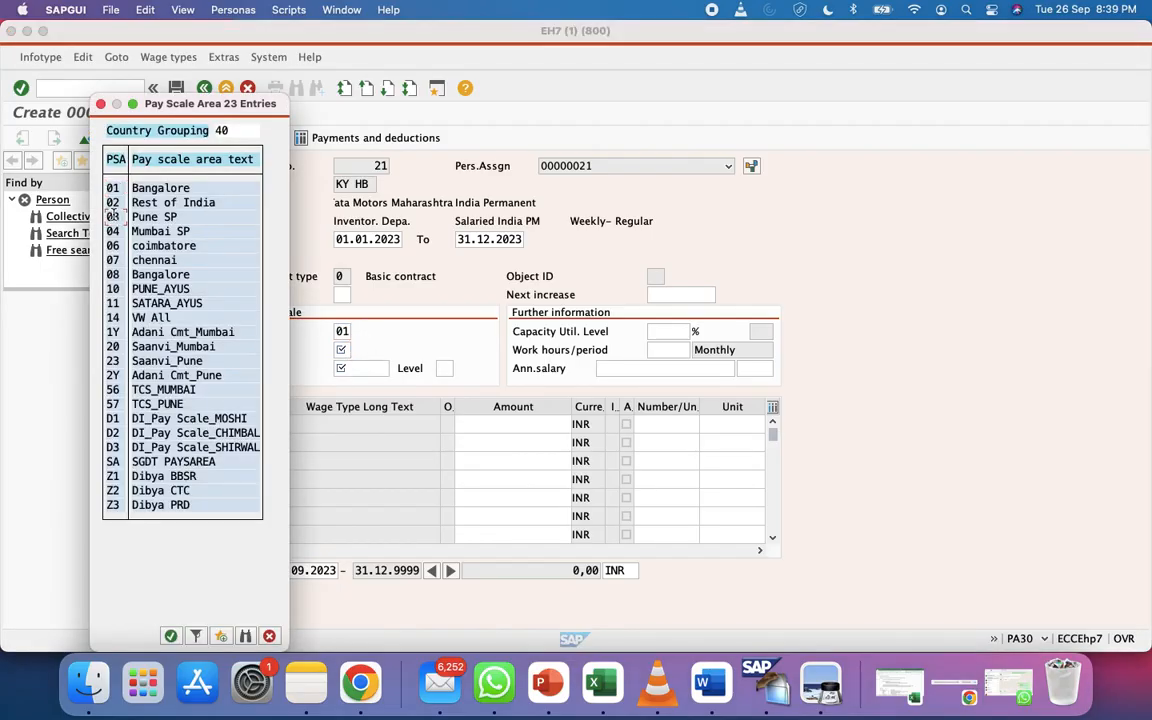
pyautogui.click(113, 215)
pyautogui.click(380, 368)
# Pick the full-time pay scale group, enter basic pay 5,00,000 and validate
pyautogui.click(395, 370)
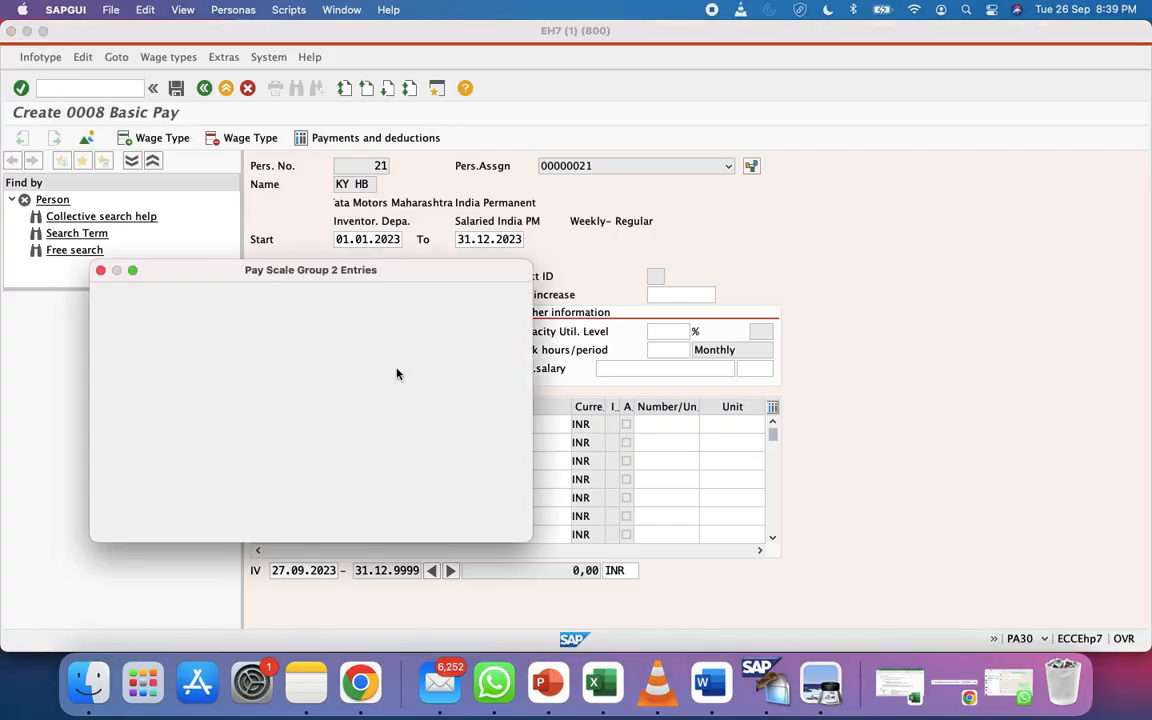
pyautogui.doubleClick(125, 396)
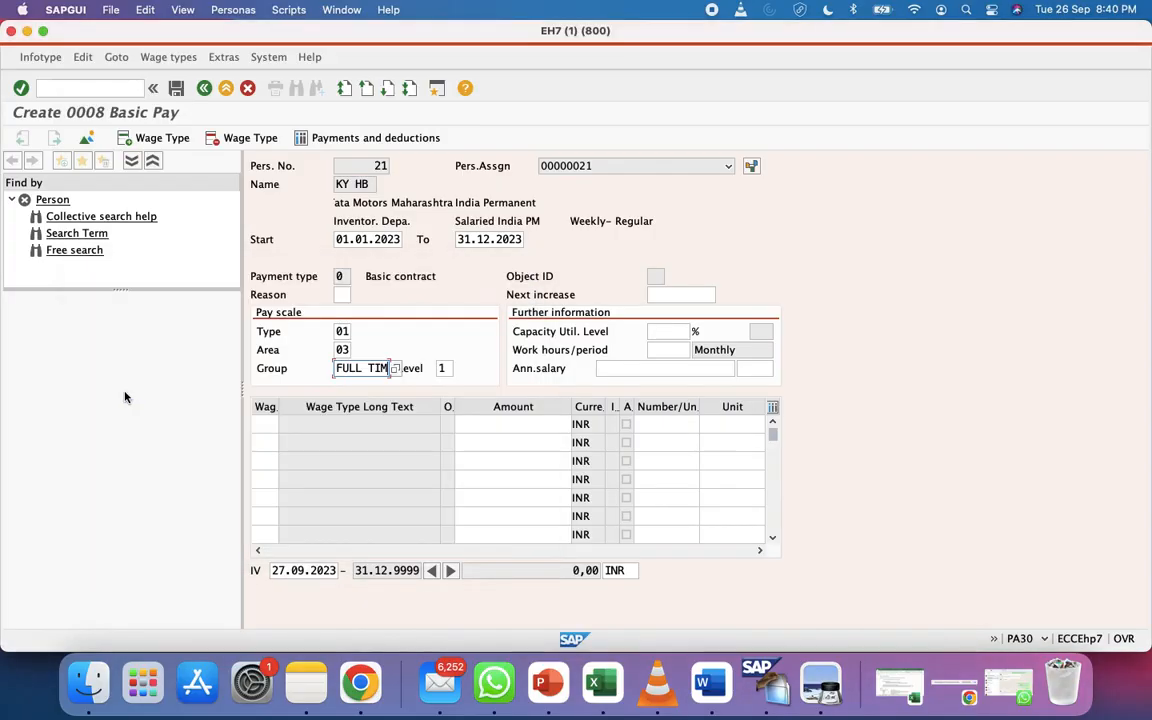
pyautogui.click(491, 426)
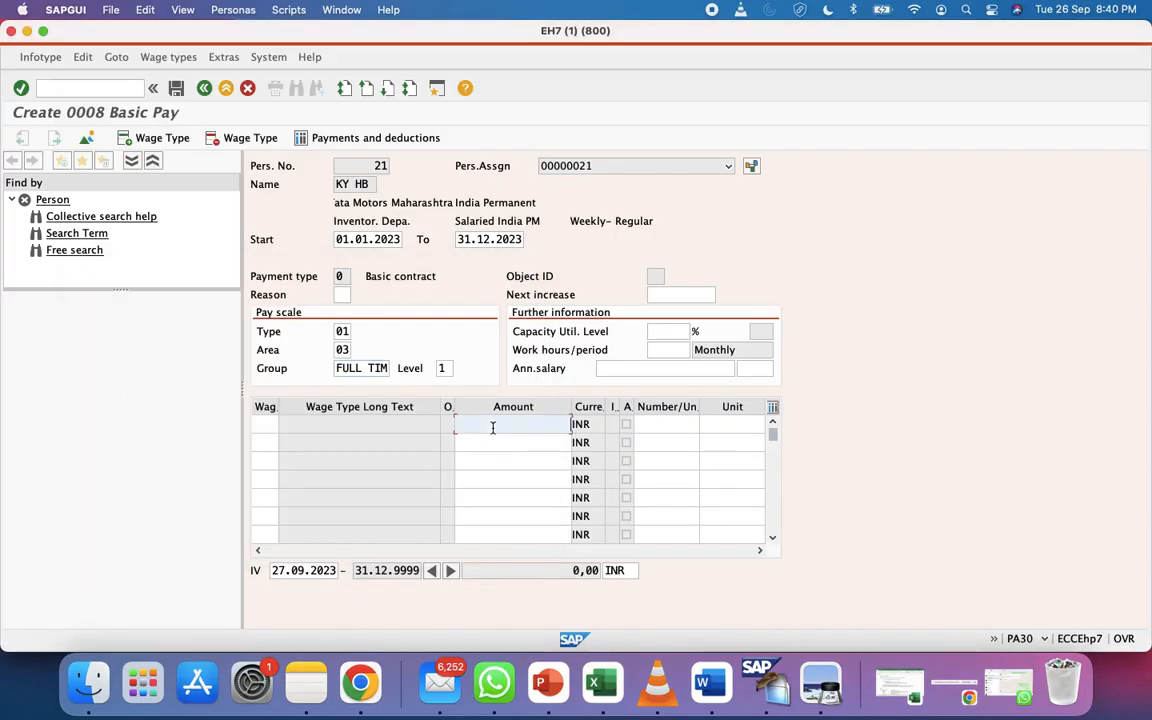
pyautogui.write('5,00,000')
pyautogui.press('Return')
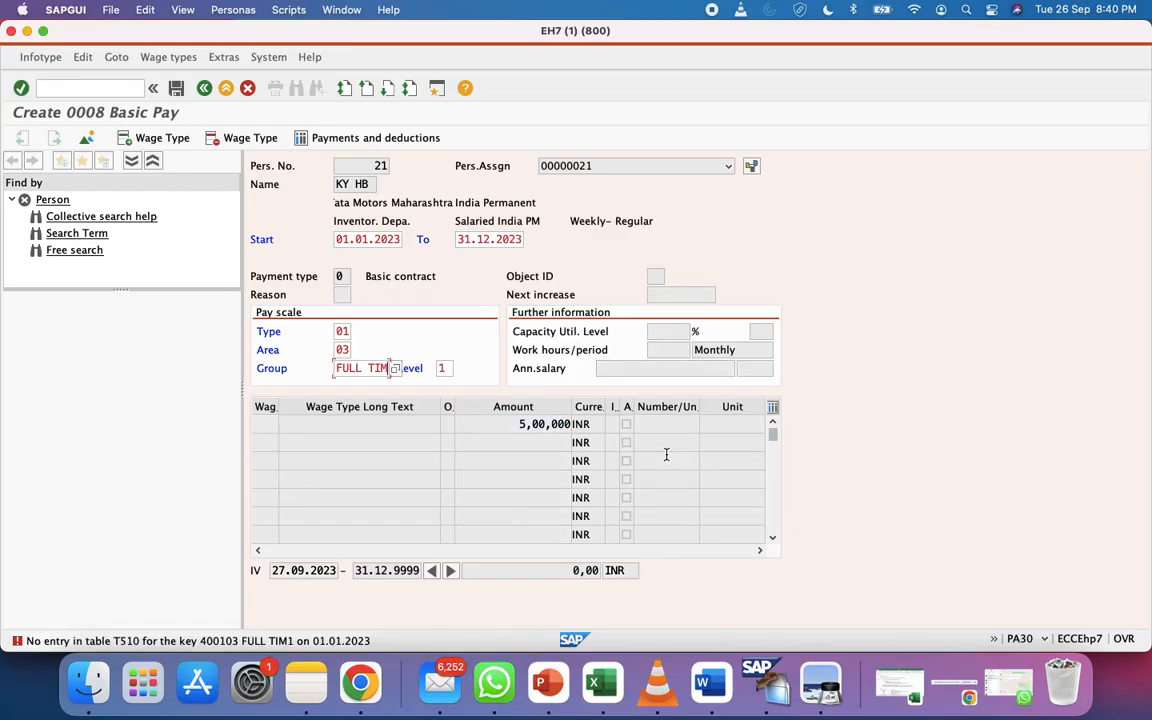
# Change the pay scale group to PART TIM, keeping pay scale level 1
pyautogui.click(395, 368)
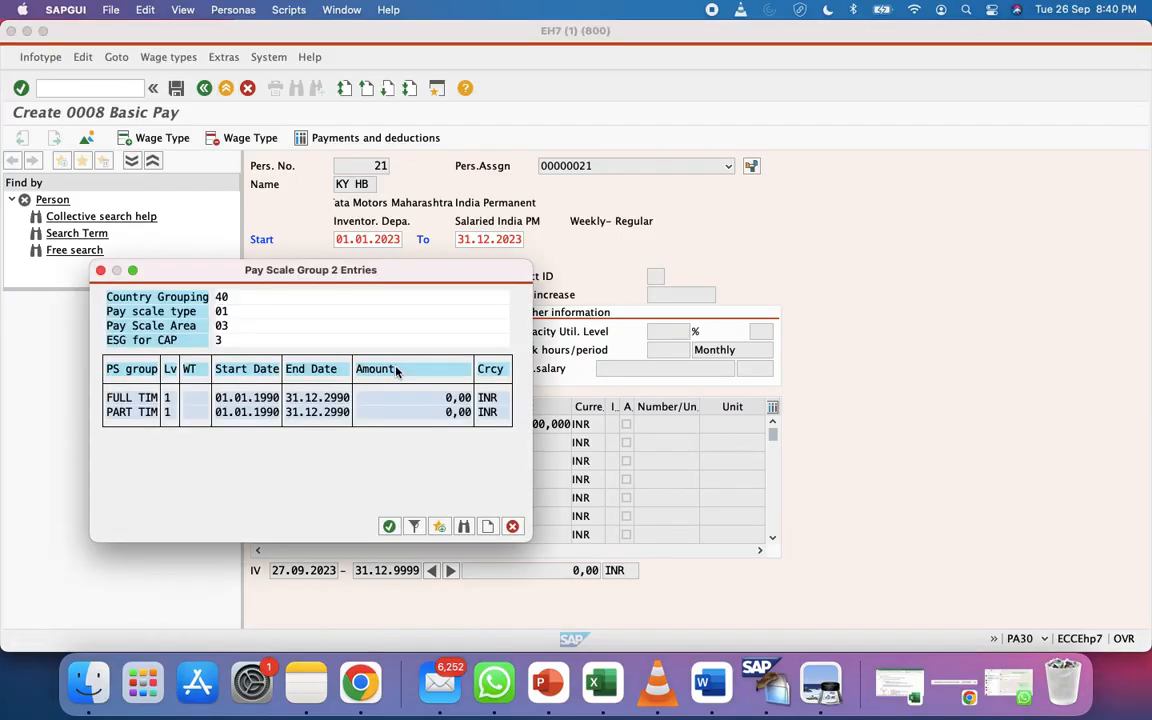
pyautogui.doubleClick(138, 412)
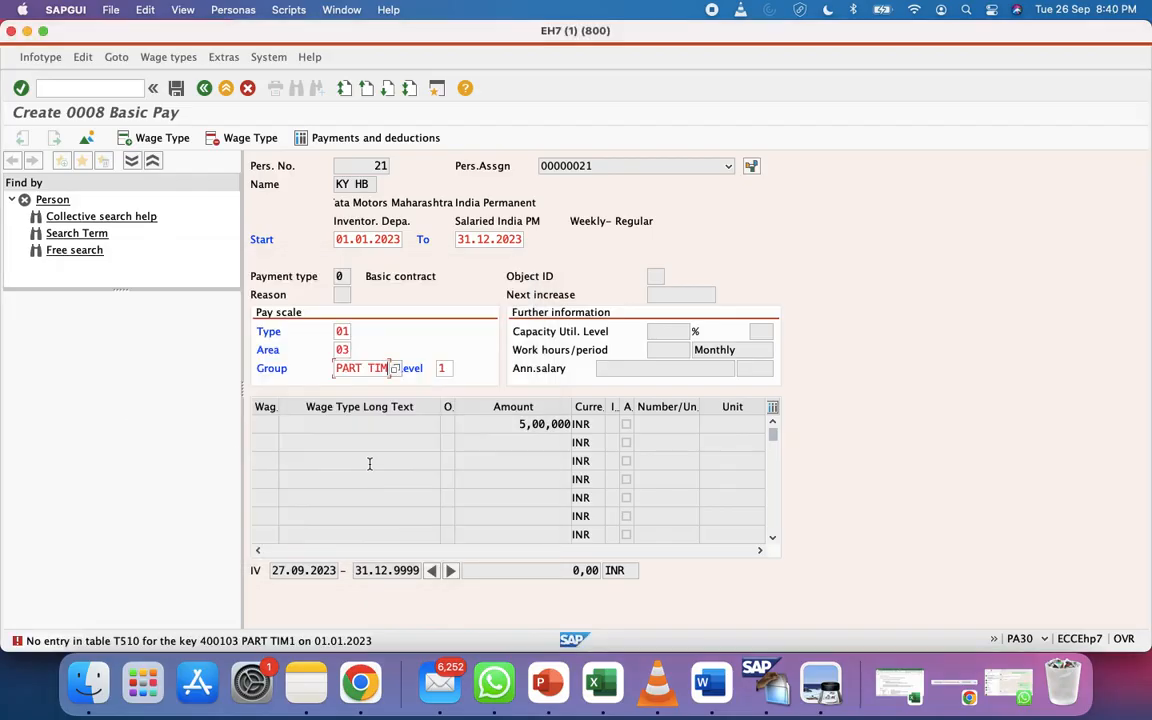
pyautogui.click(441, 368)
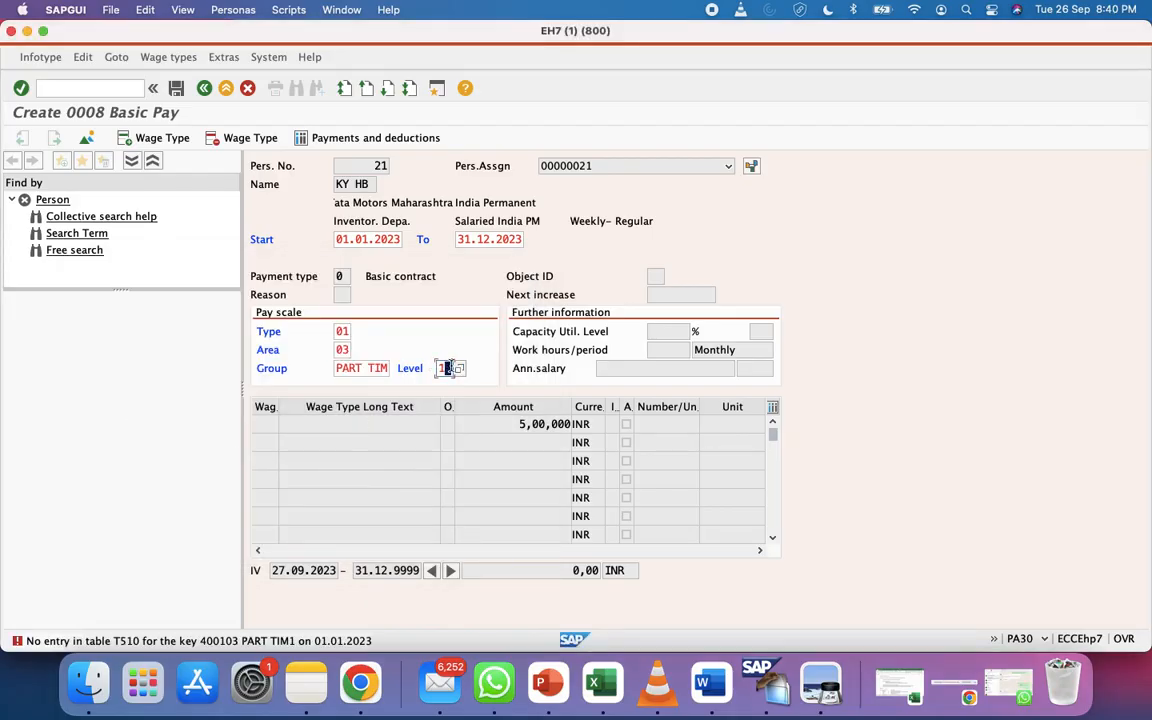
pyautogui.click(459, 370)
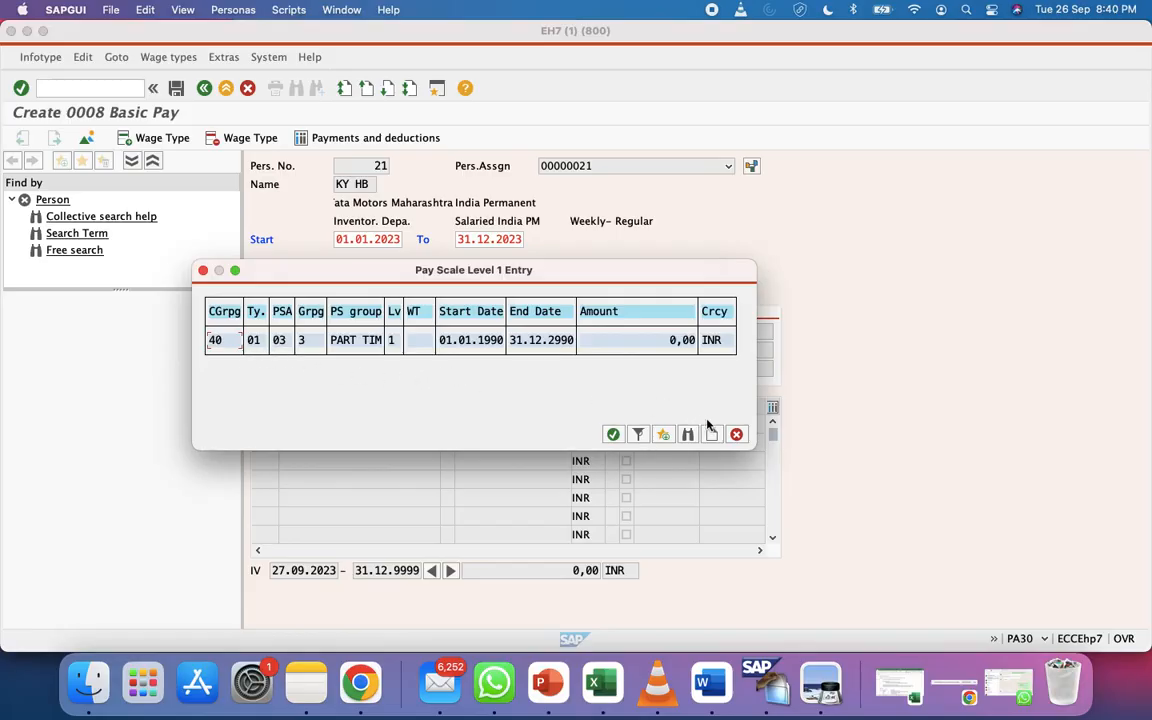
pyautogui.click(736, 435)
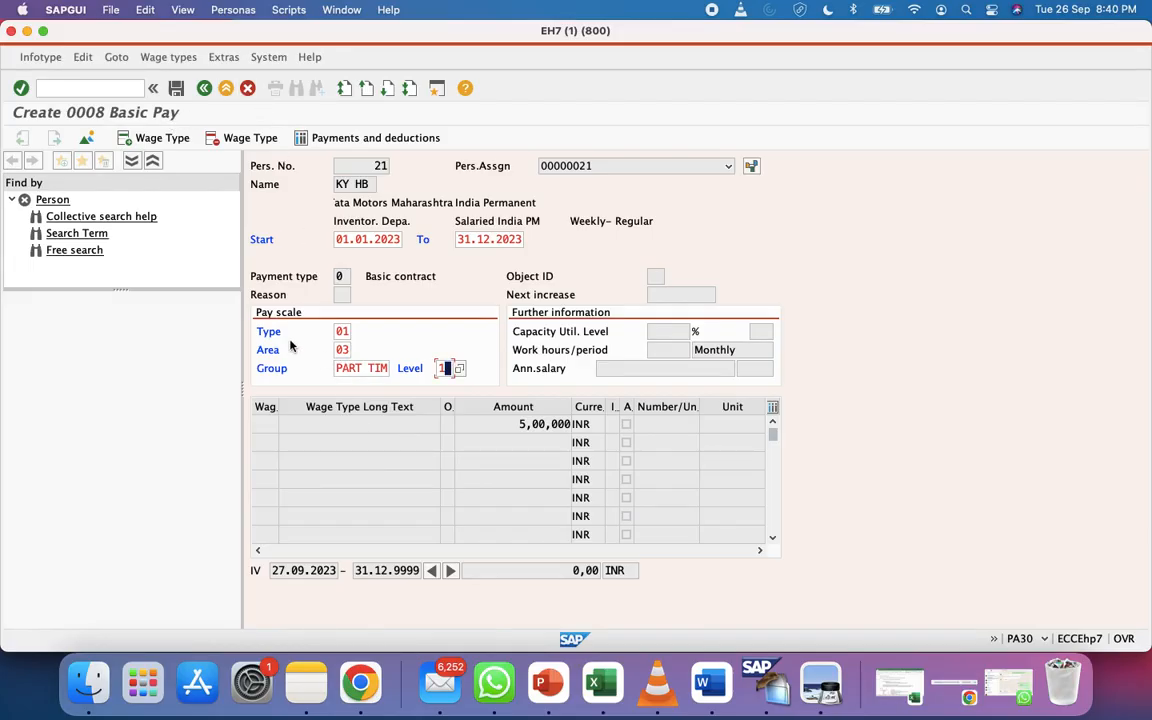
# Exit Basic Pay without saving, confirm the data loss, and select infotype 0002 Personal Data
pyautogui.click(226, 88)
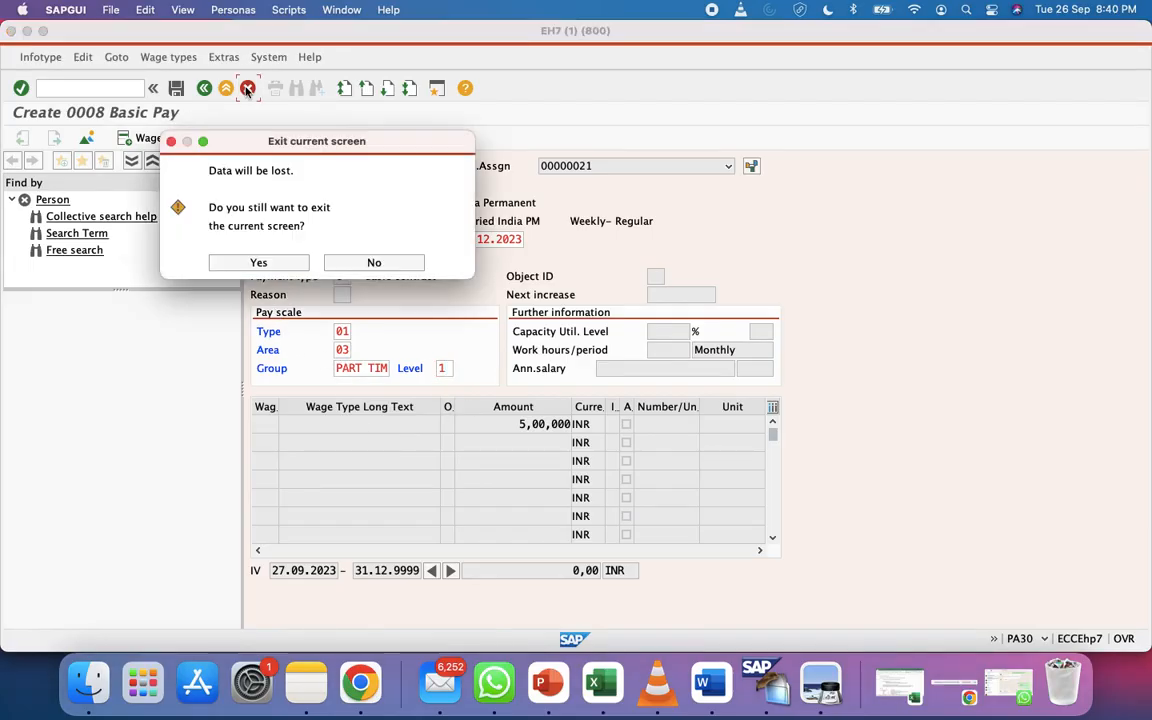
pyautogui.click(290, 262)
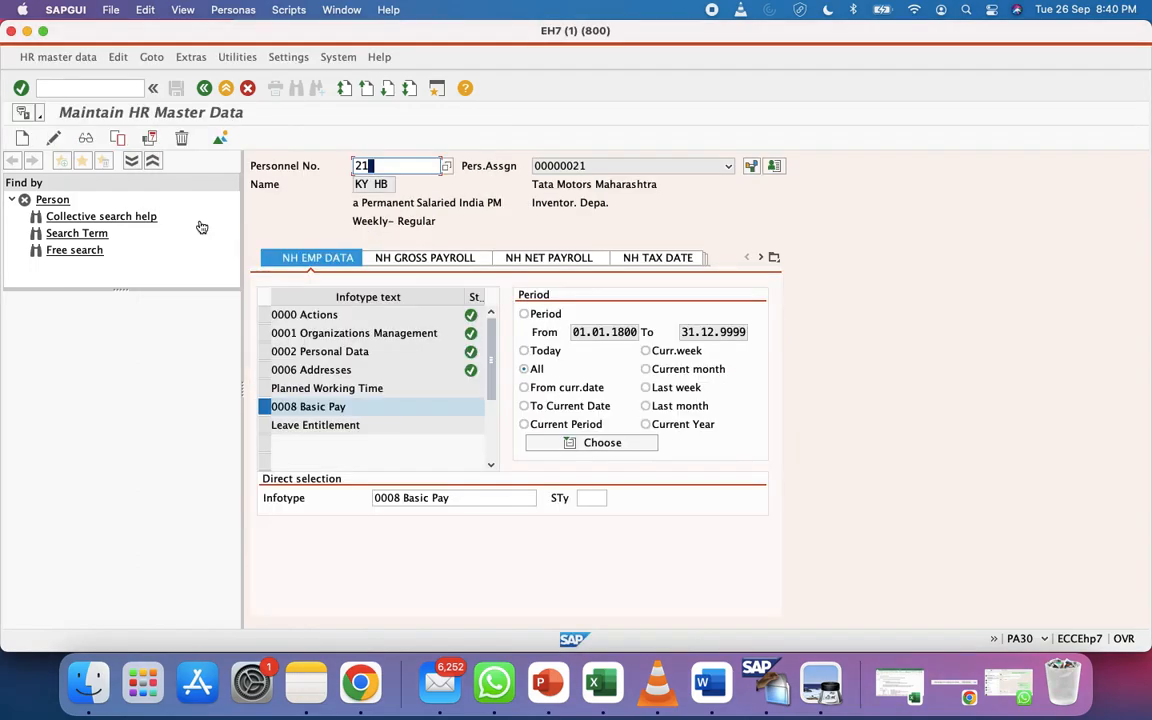
pyautogui.click(264, 352)
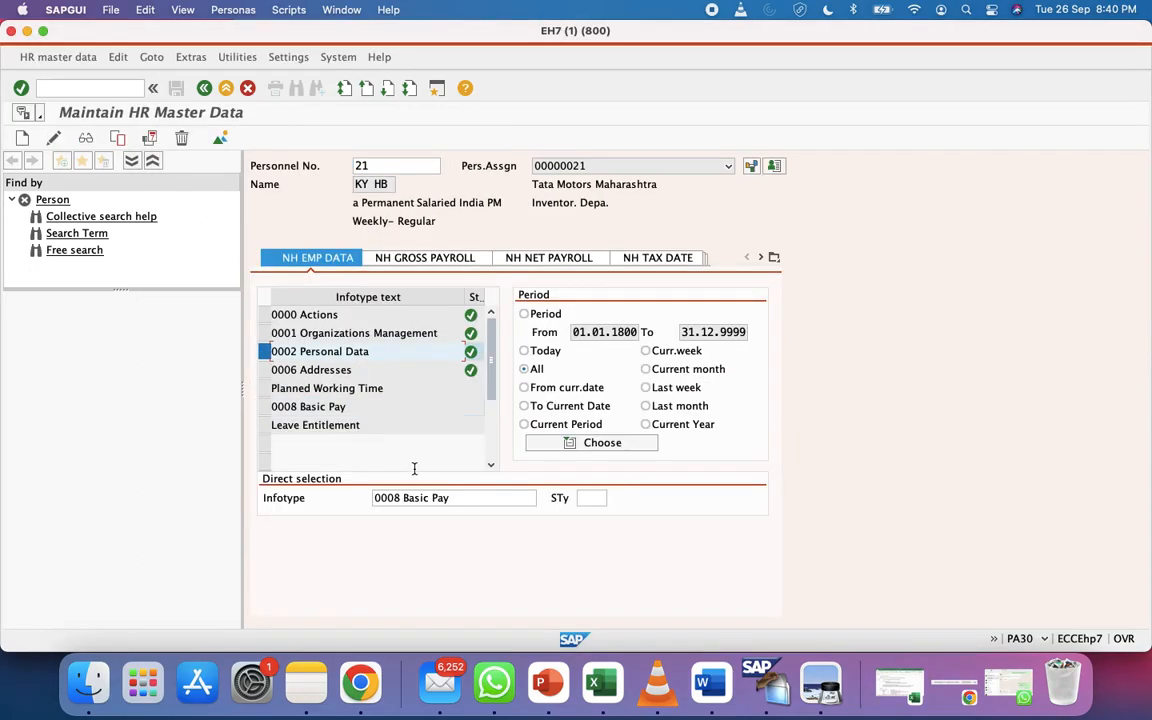
pyautogui.click(438, 500)
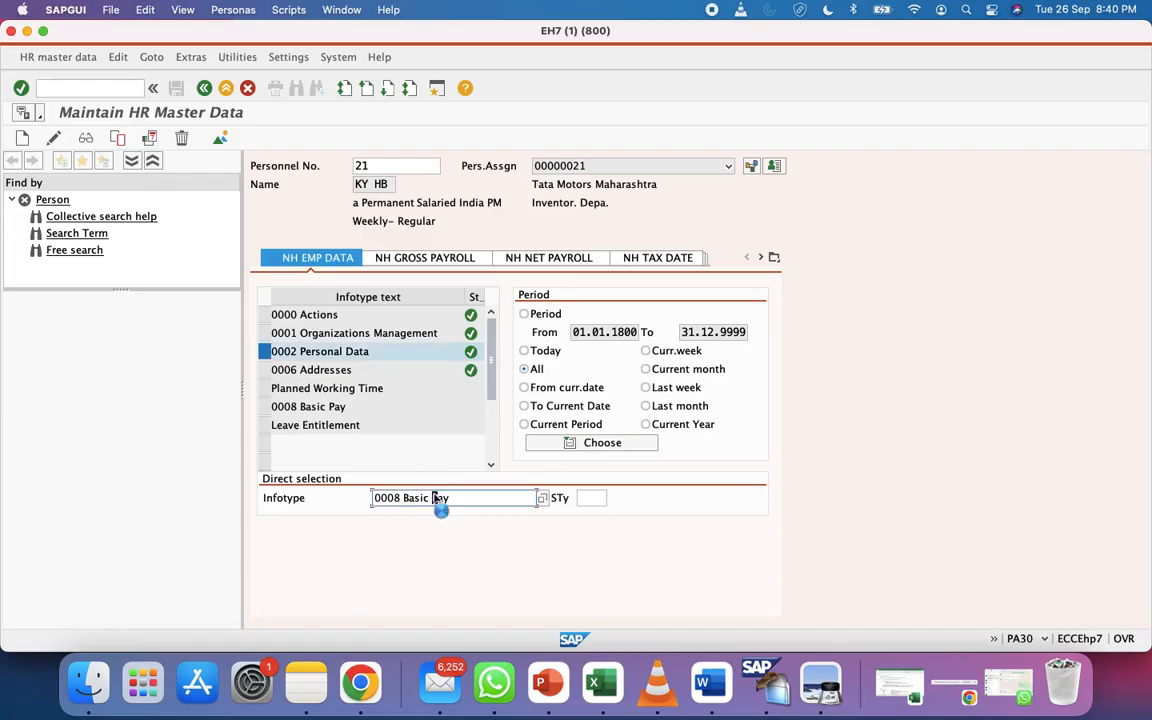
pyautogui.click(264, 352)
pyautogui.click(23, 139)
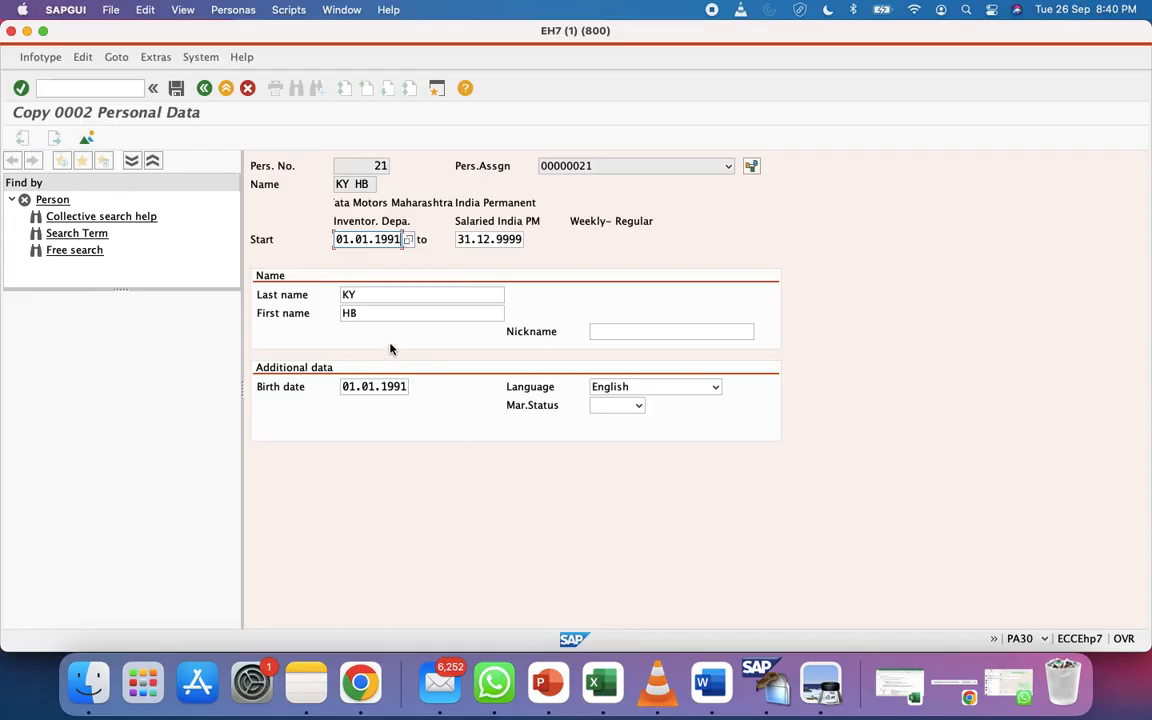
pyautogui.click(363, 315)
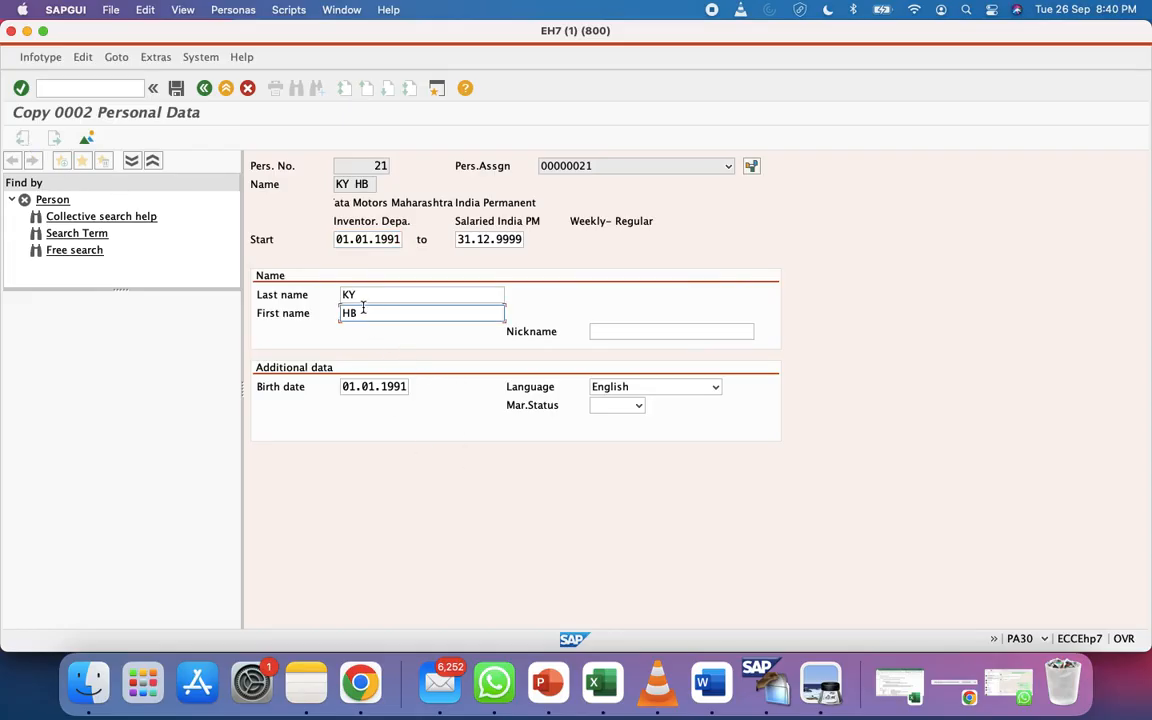
pyautogui.click(388, 239)
pyautogui.press('super+a')
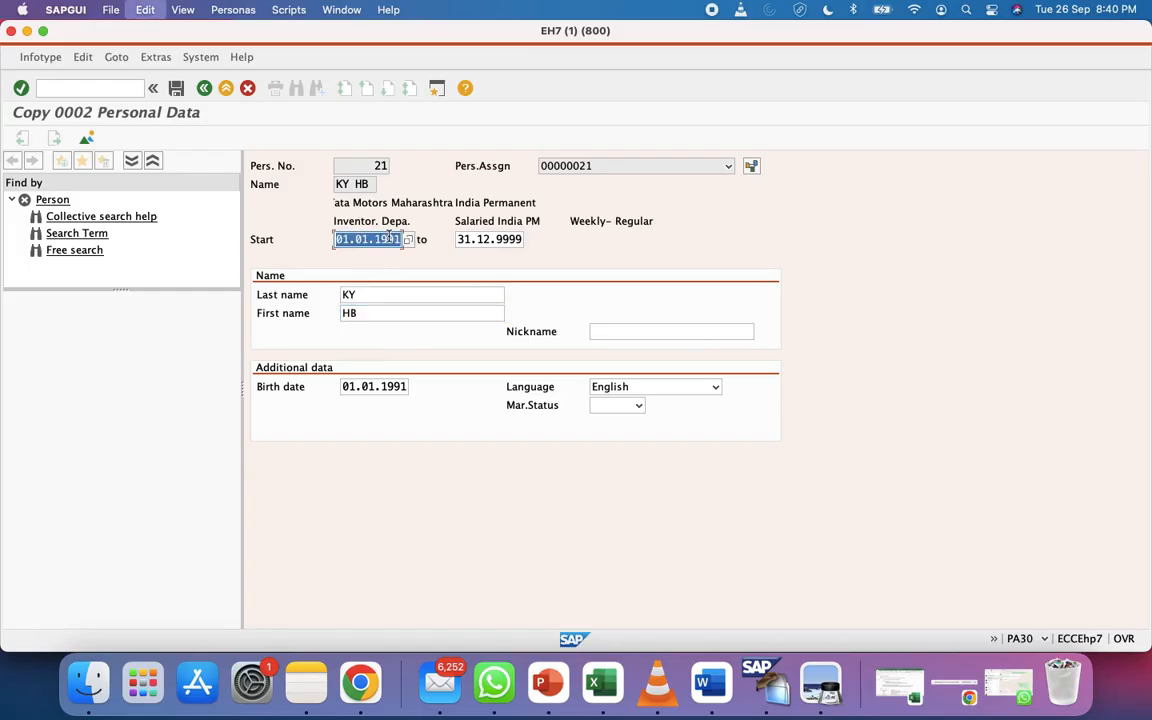
pyautogui.press('BackSpace')
pyautogui.click(368, 293)
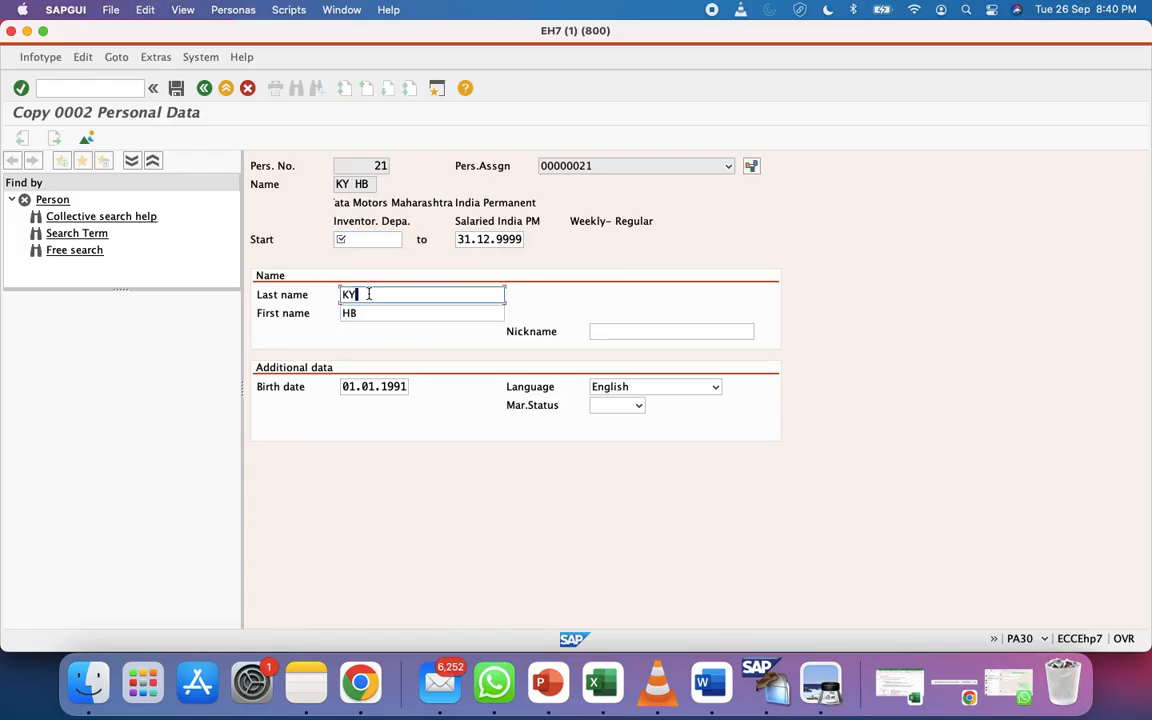
pyautogui.click(373, 239)
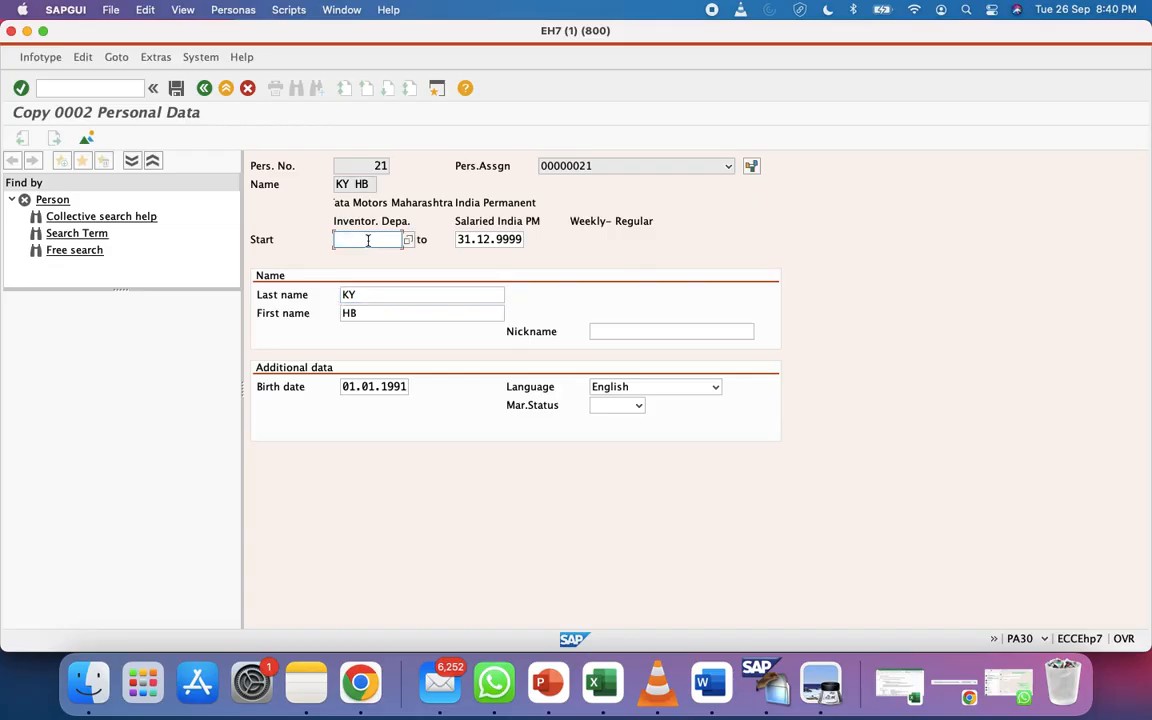
pyautogui.click(87, 137)
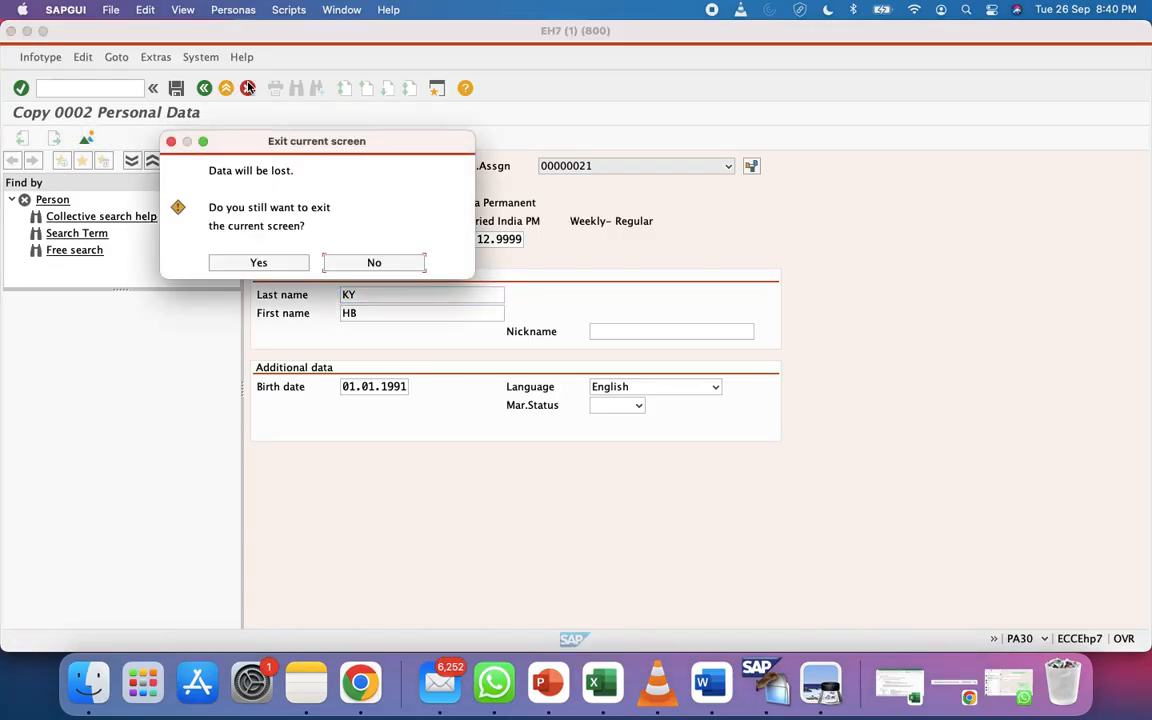
pyautogui.click(259, 262)
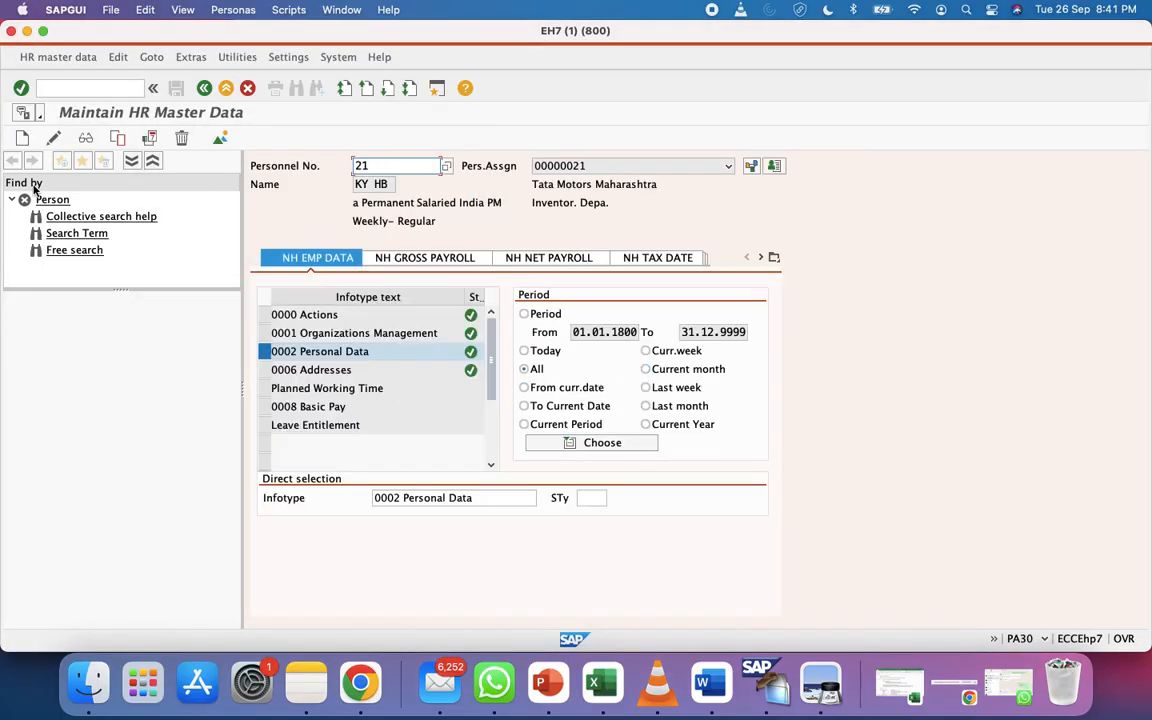
pyautogui.click(219, 139)
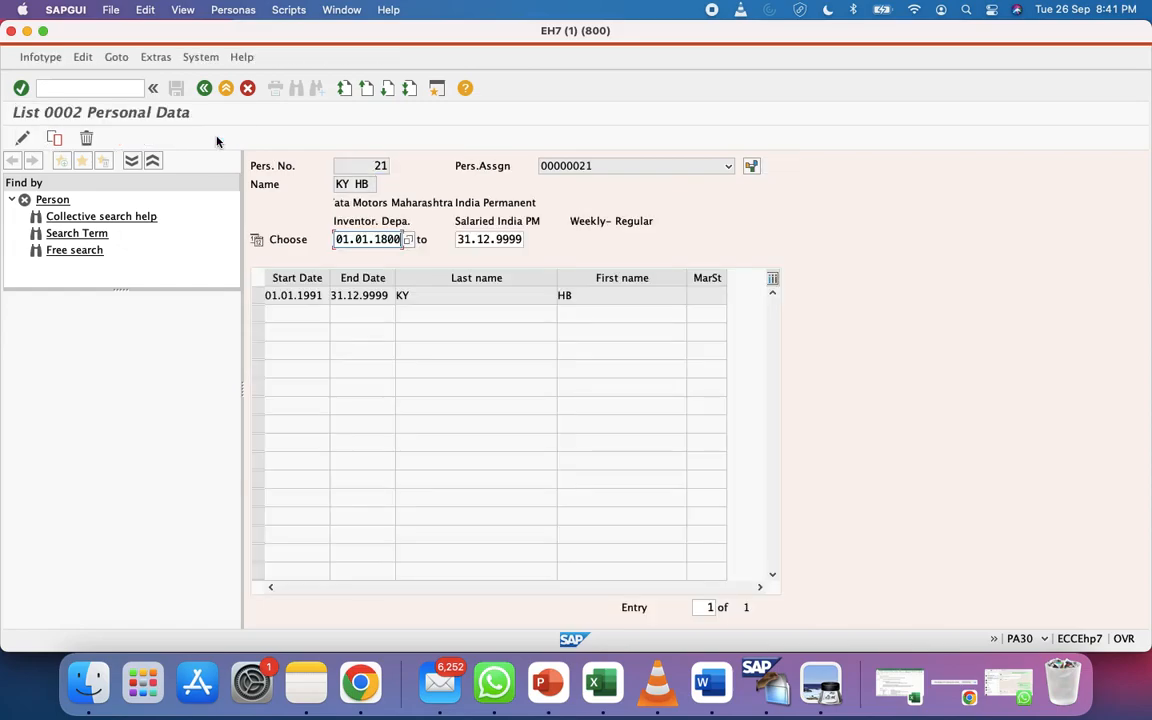
pyautogui.click(257, 297)
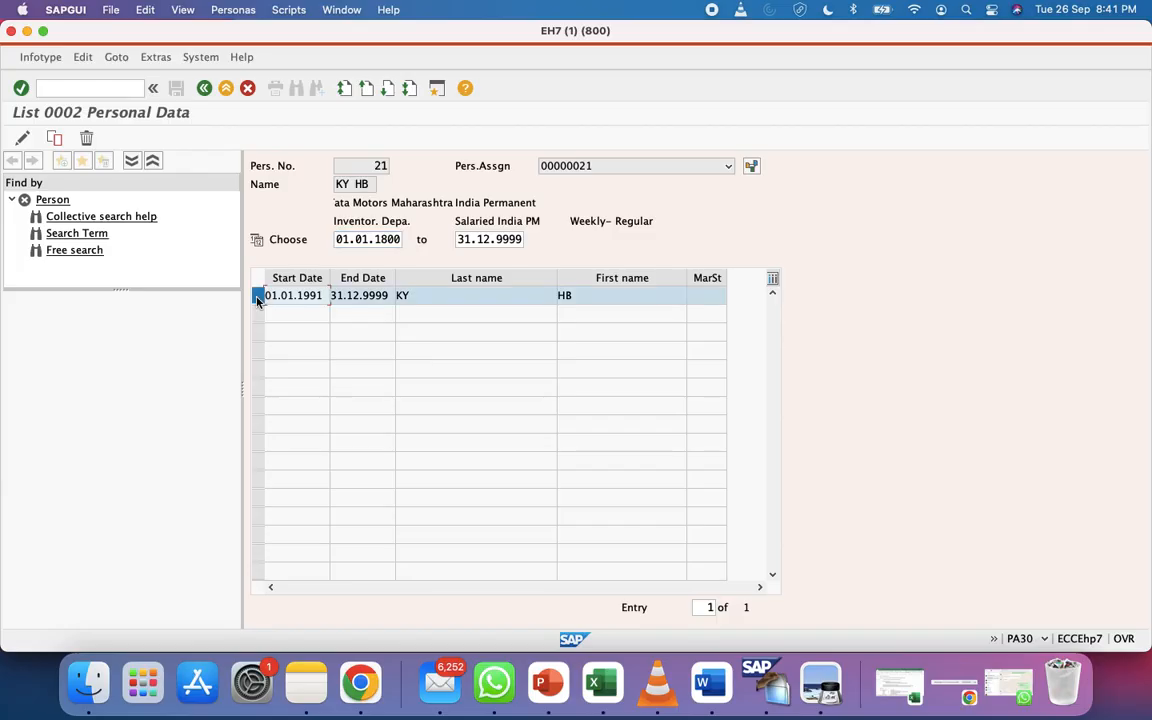
pyautogui.click(204, 89)
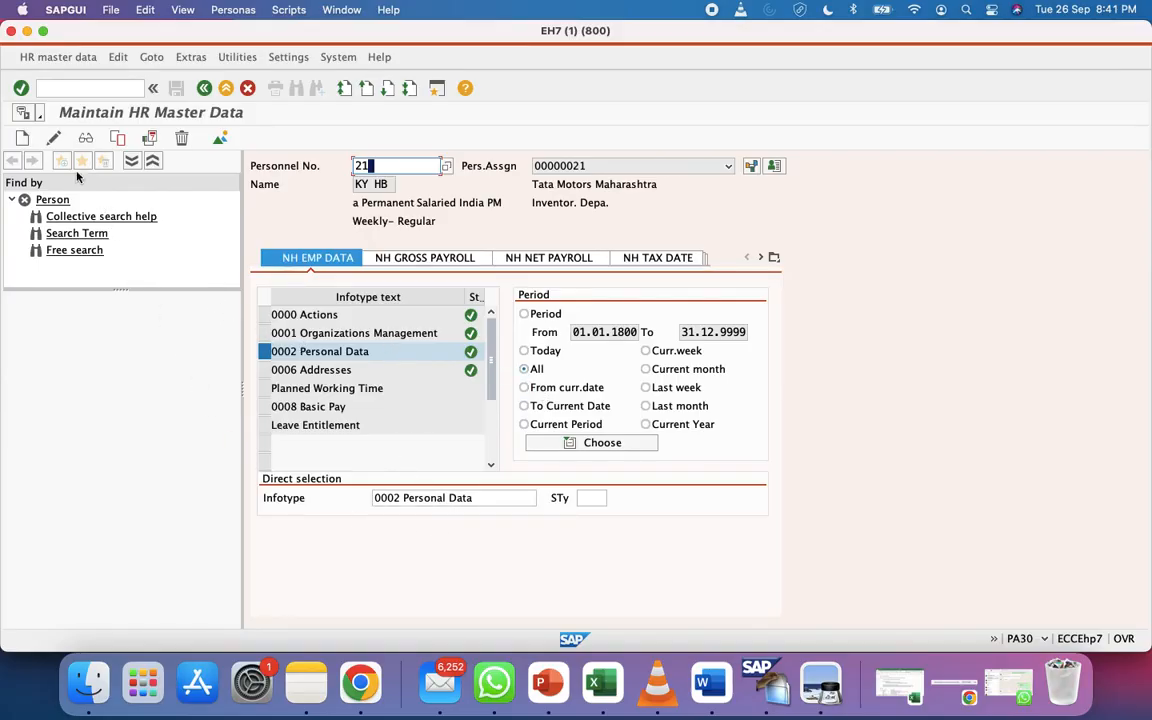
# Copy the Personal Data record with a new start date of 27.09.2023
pyautogui.click(22, 140)
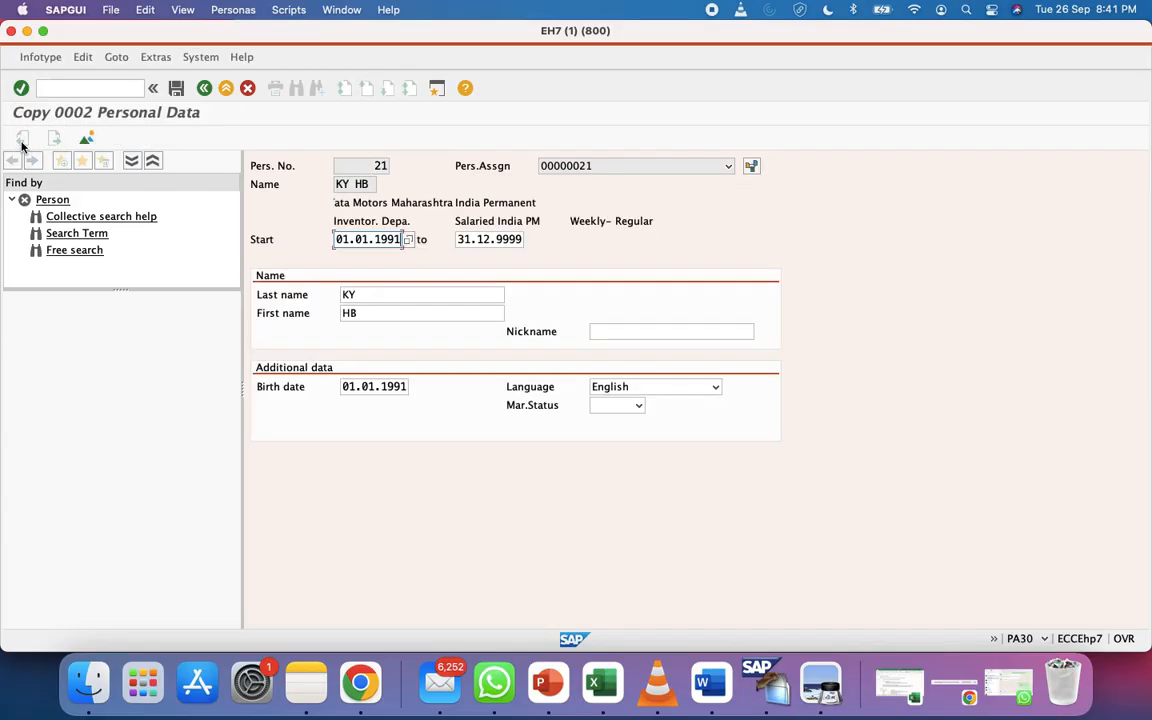
pyautogui.press('super+a')
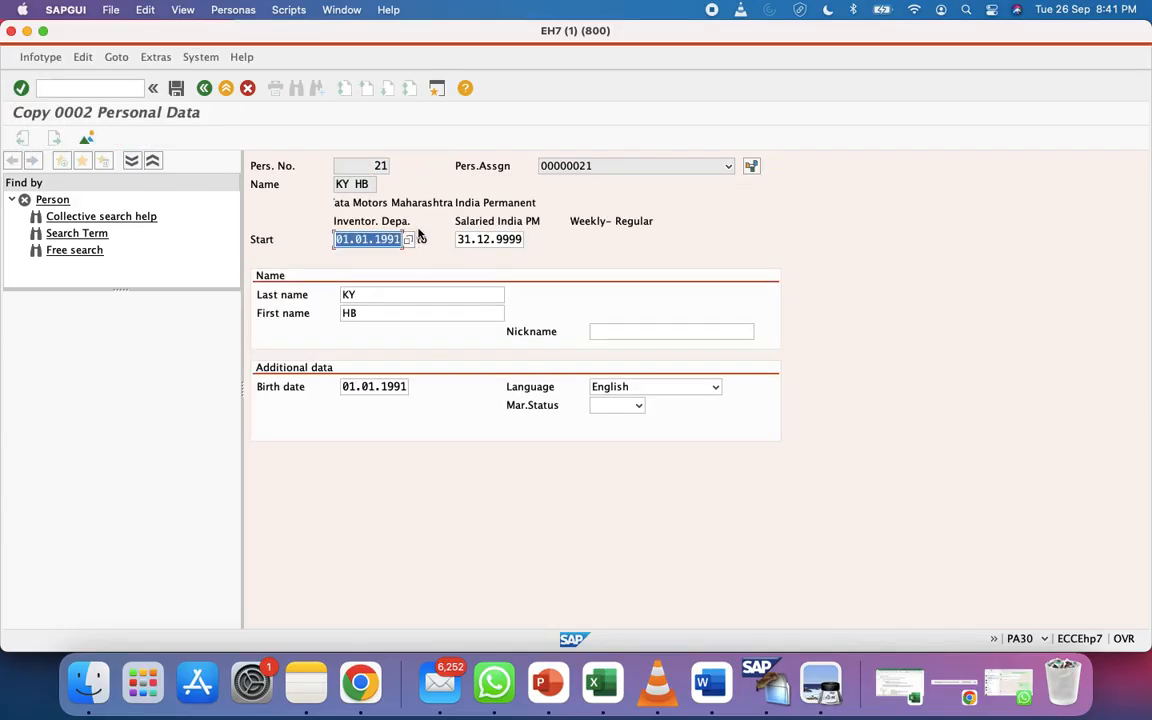
pyautogui.press('BackSpace')
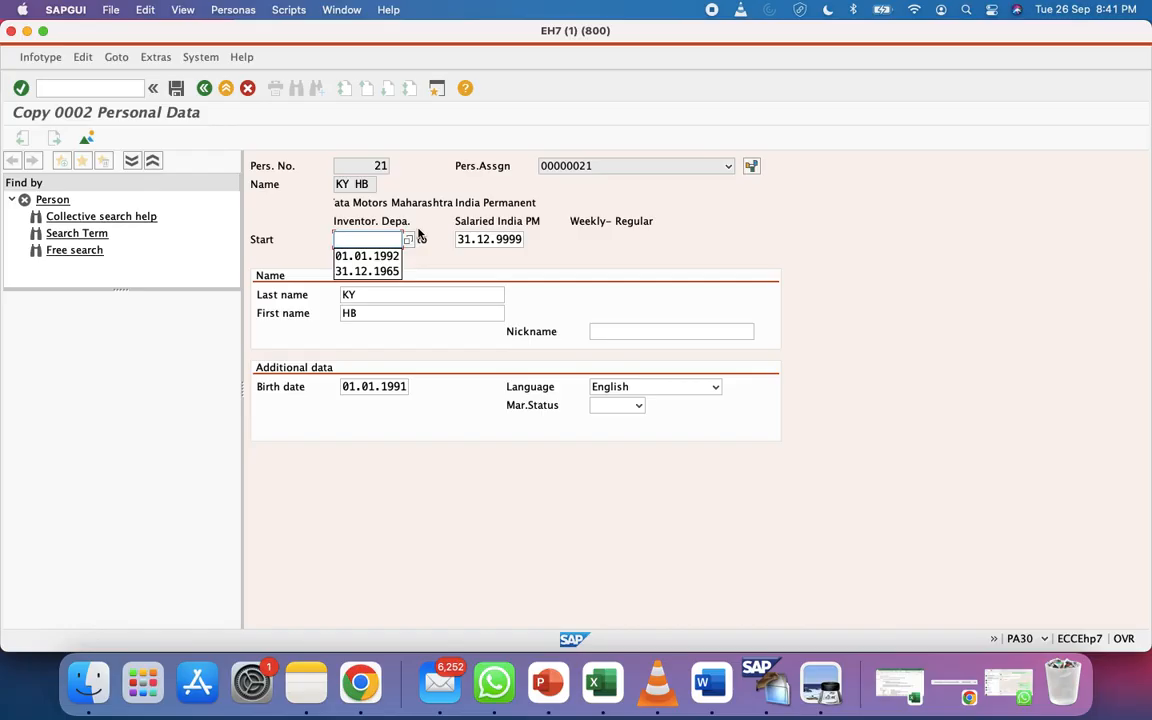
pyautogui.click(408, 239)
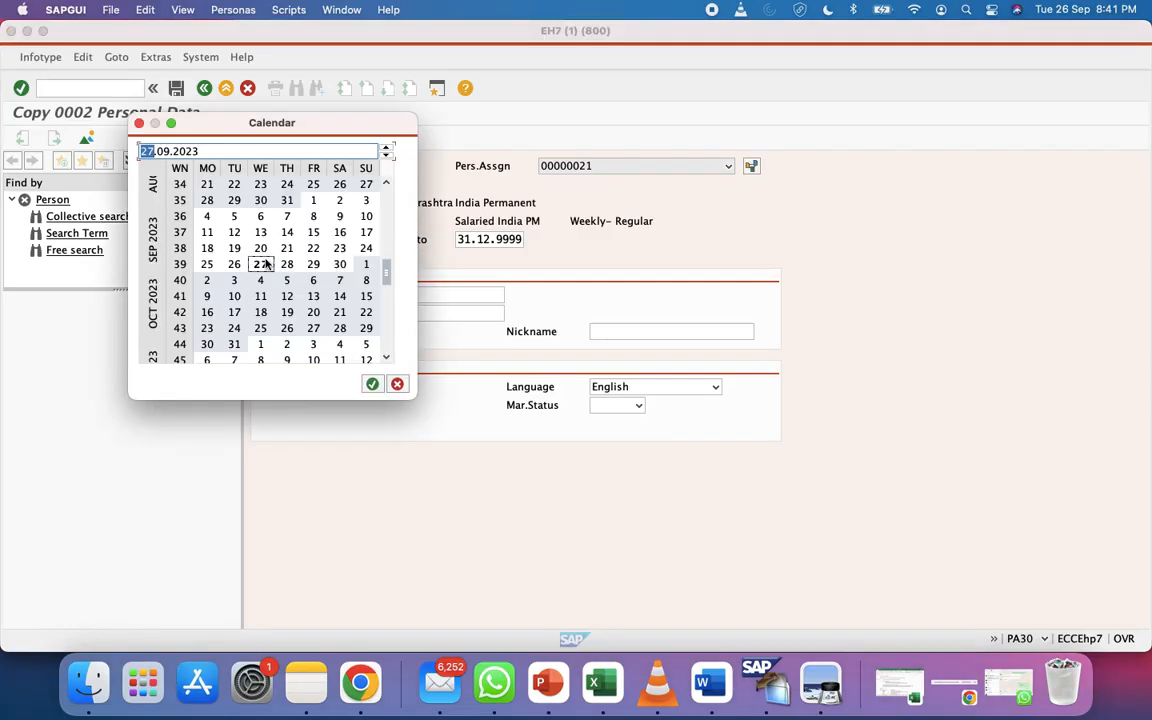
pyautogui.doubleClick(262, 263)
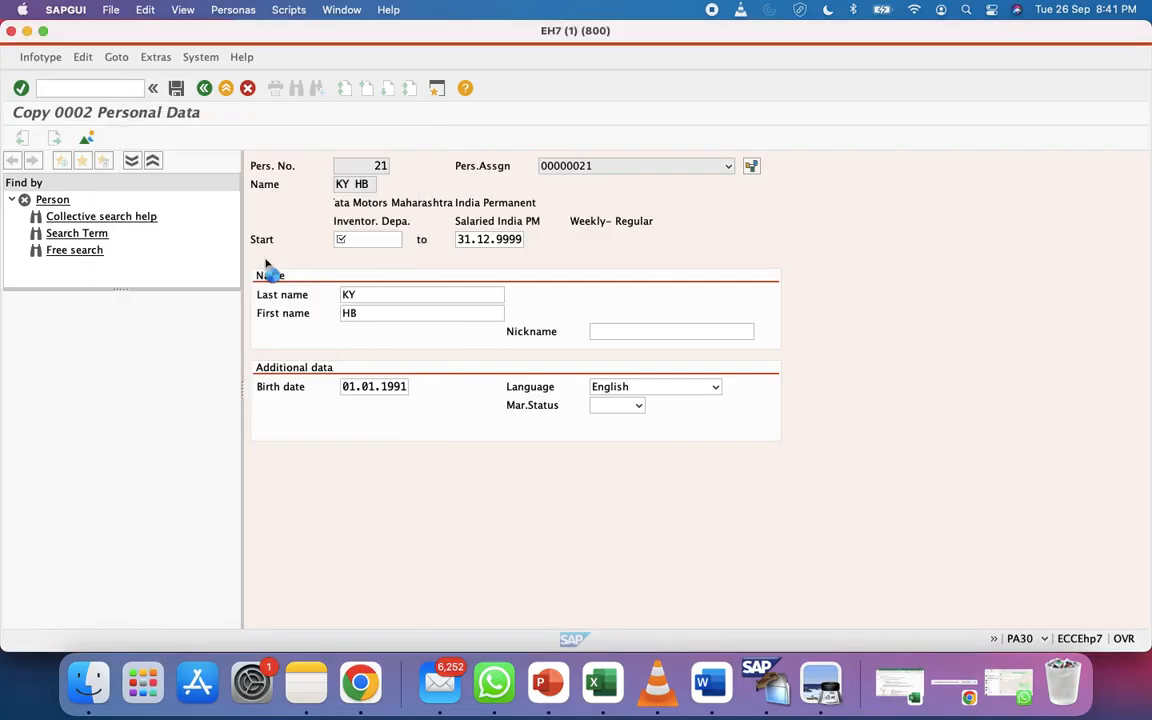
# Replace first name HB with Dinesh, validate, and save the record
pyautogui.click(368, 313)
pyautogui.press('super+a')
pyautogui.press('BackSpace')
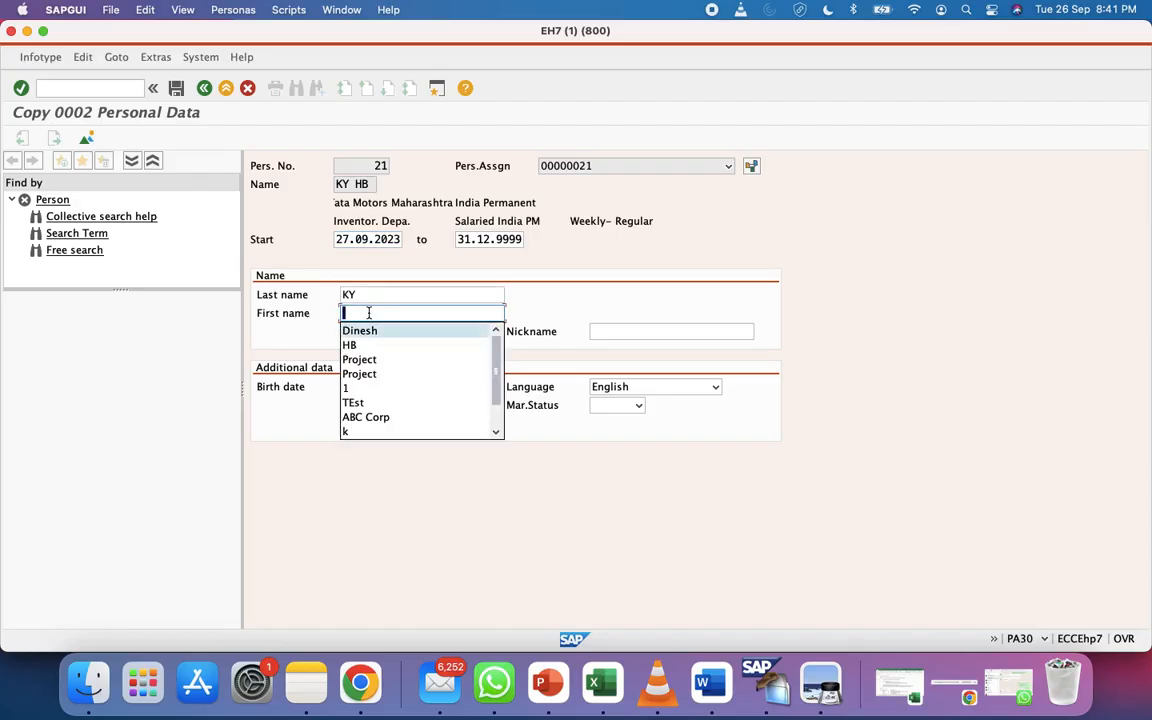
pyautogui.click(362, 330)
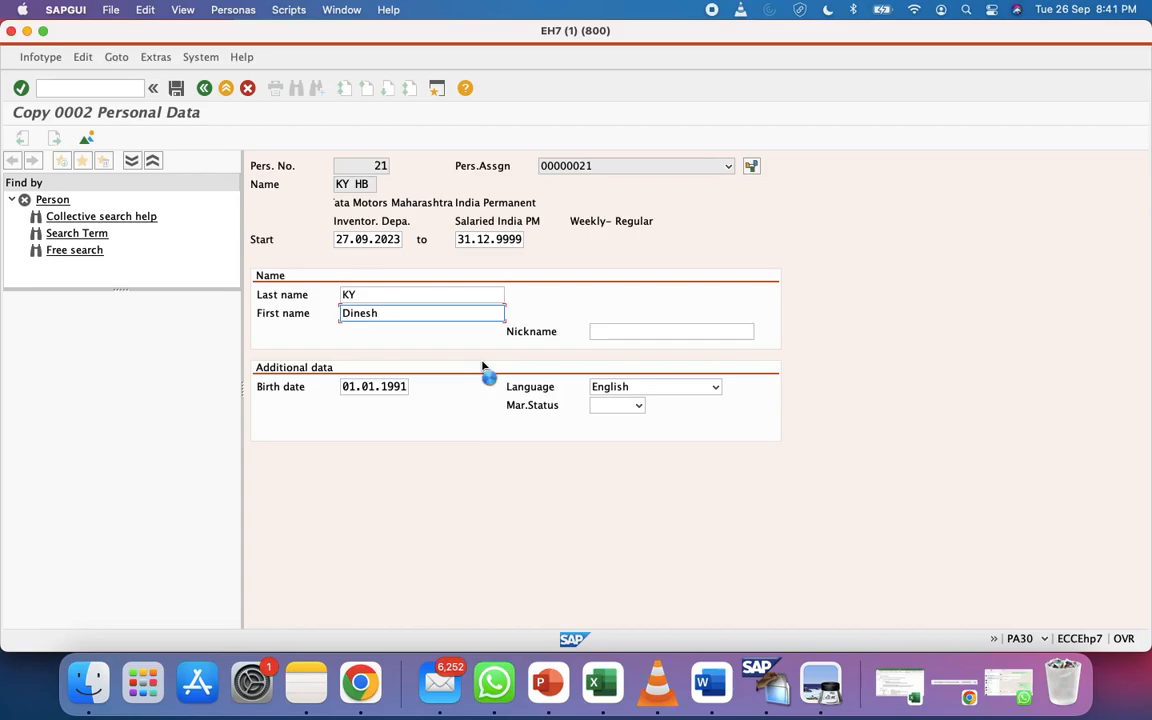
pyautogui.press('Return')
pyautogui.press('Return')
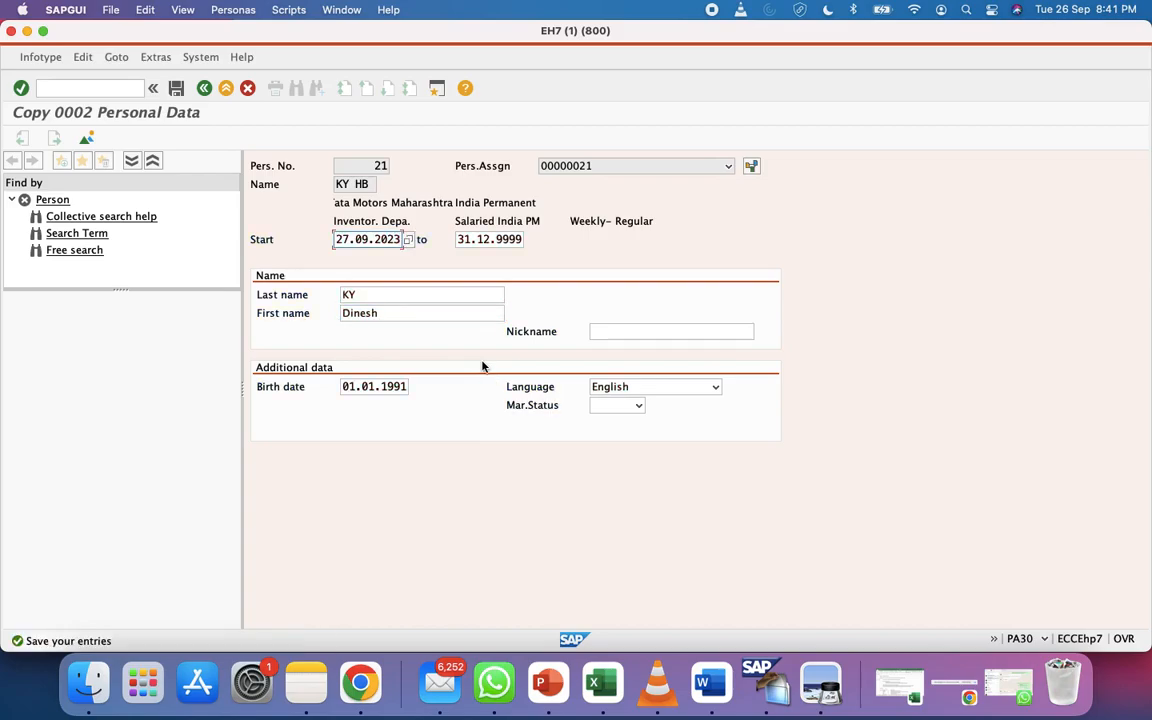
pyautogui.click(176, 88)
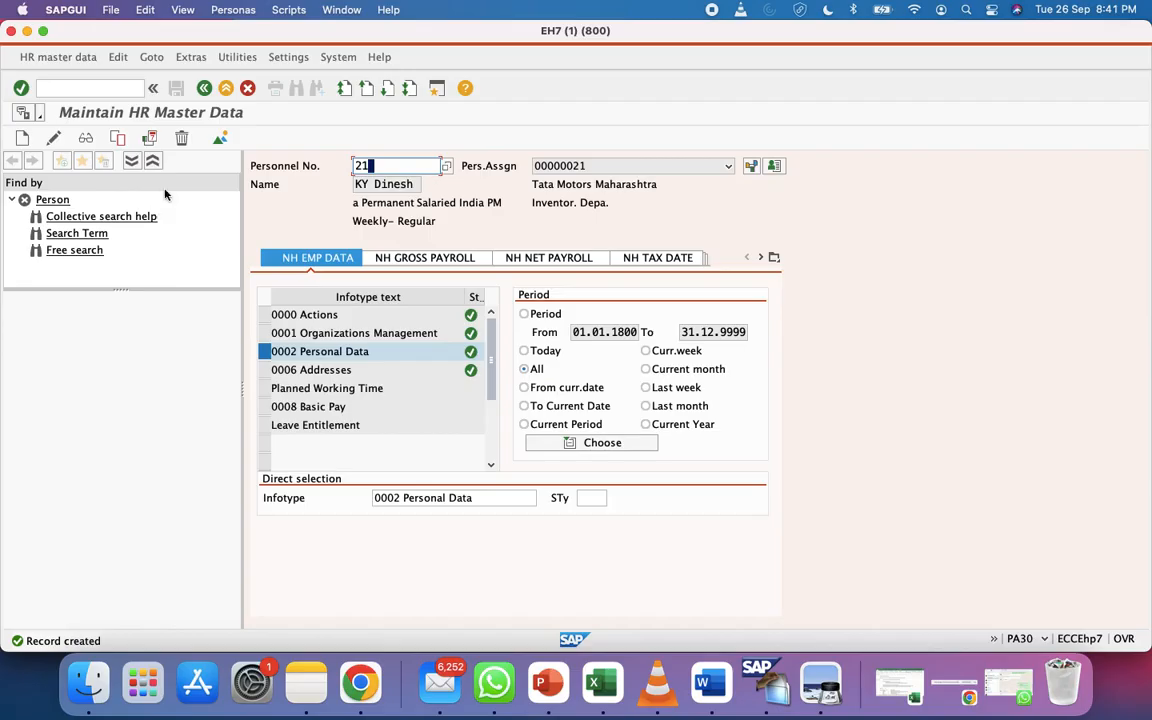
# List the Personal Data records and inspect the older HB record
pyautogui.click(218, 143)
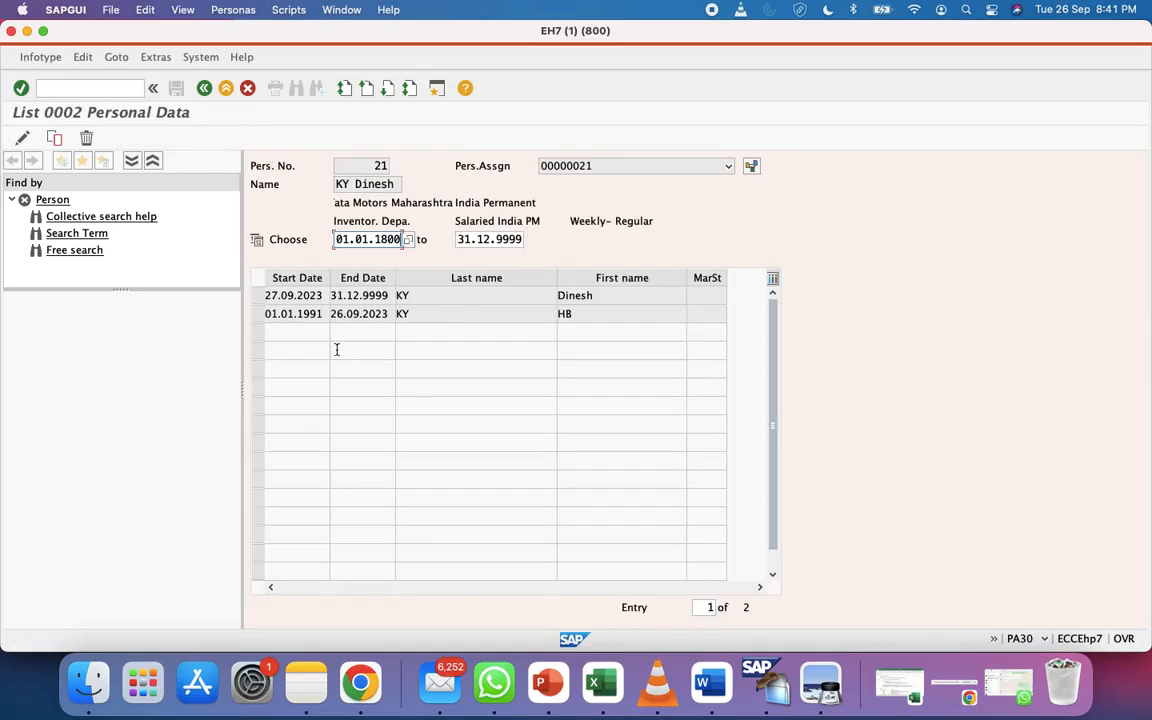
pyautogui.click(257, 316)
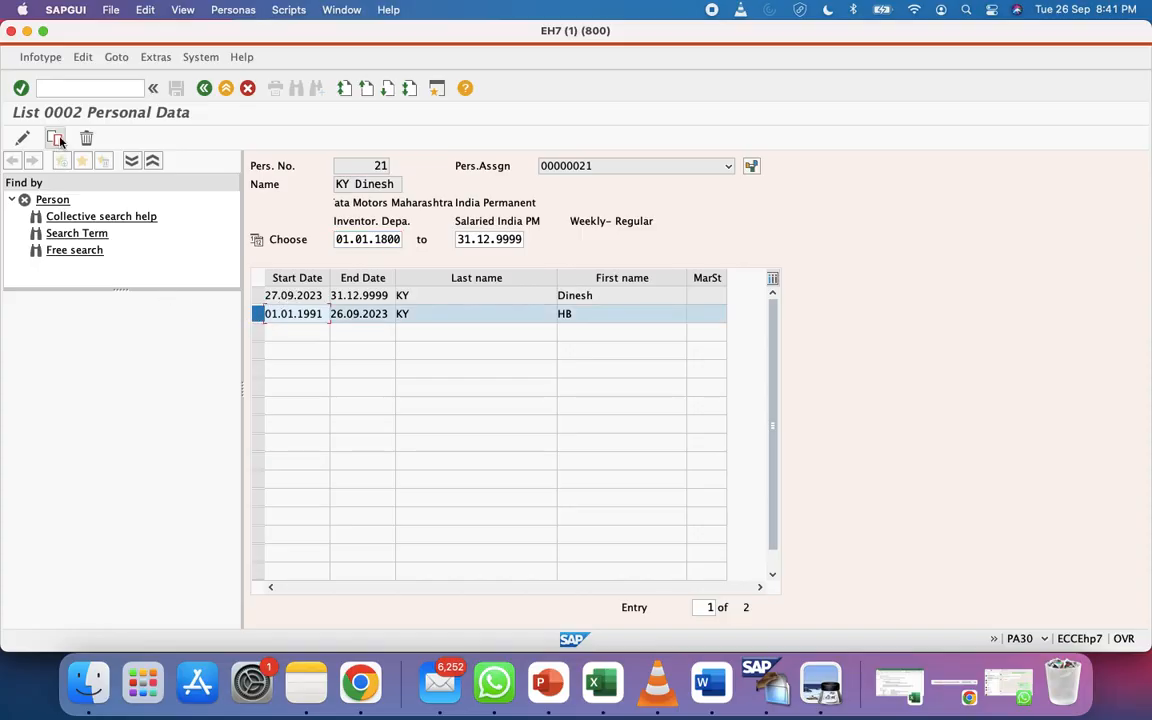
pyautogui.click(22, 138)
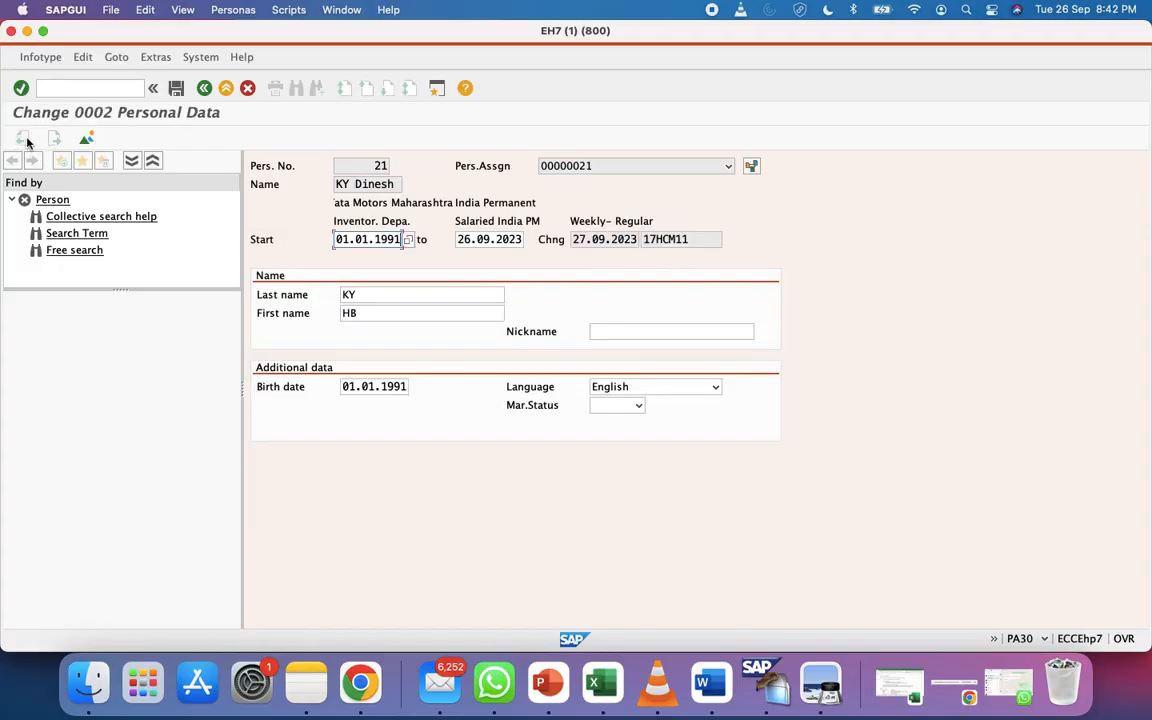
pyautogui.click(204, 89)
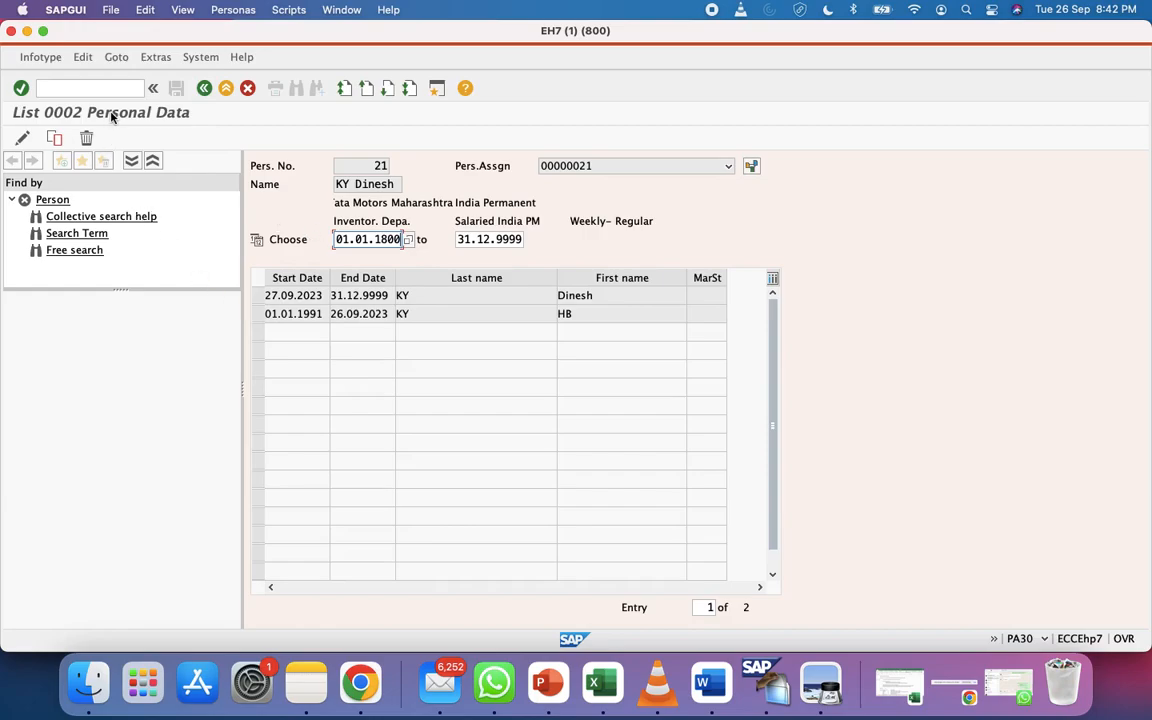
# Inspect the new 27.09.2023 record with first name Dinesh, then return to the list
pyautogui.click(257, 298)
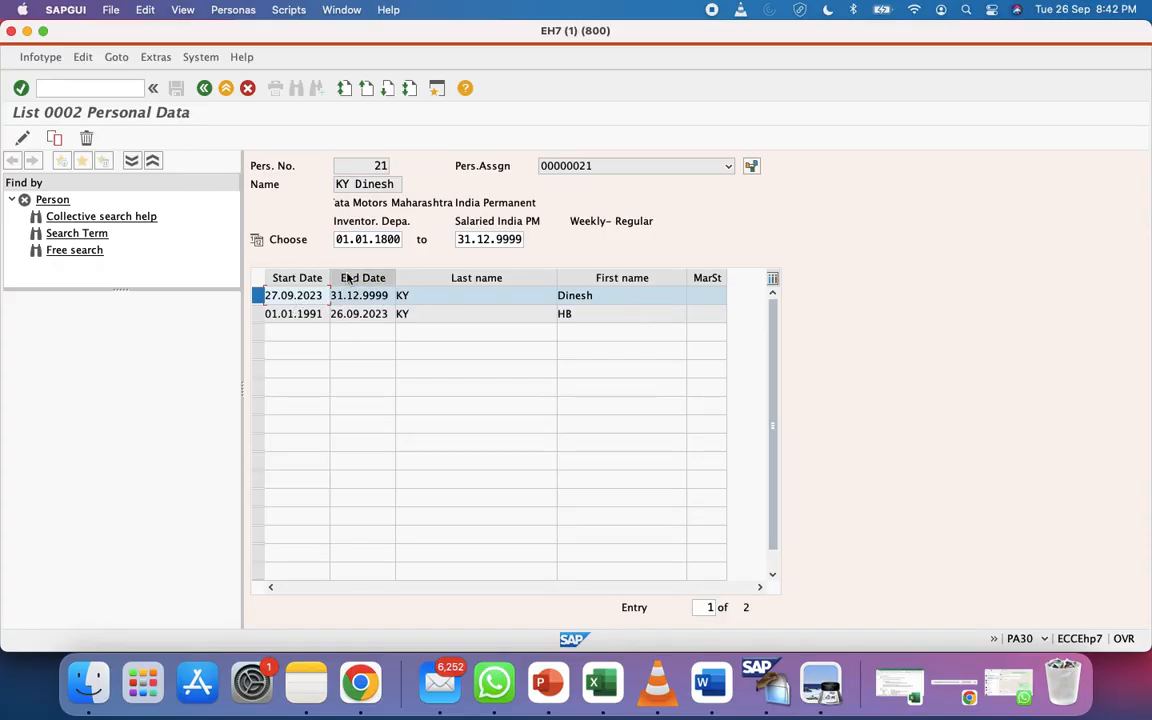
pyautogui.click(22, 137)
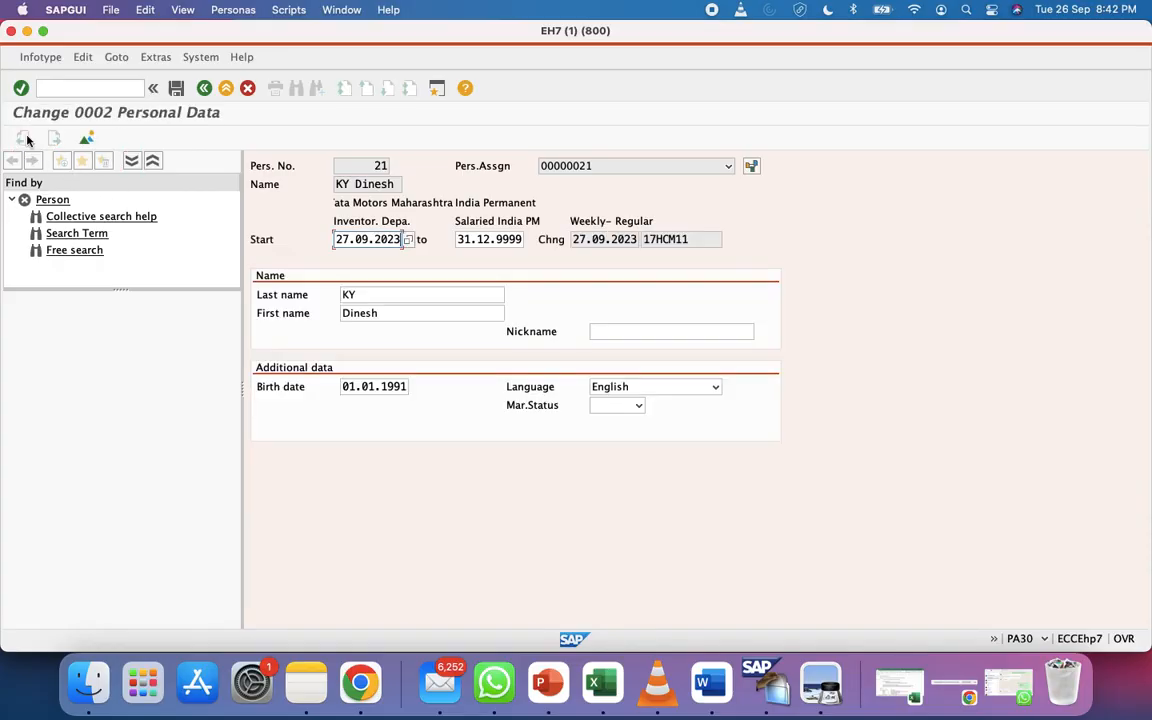
pyautogui.click(381, 313)
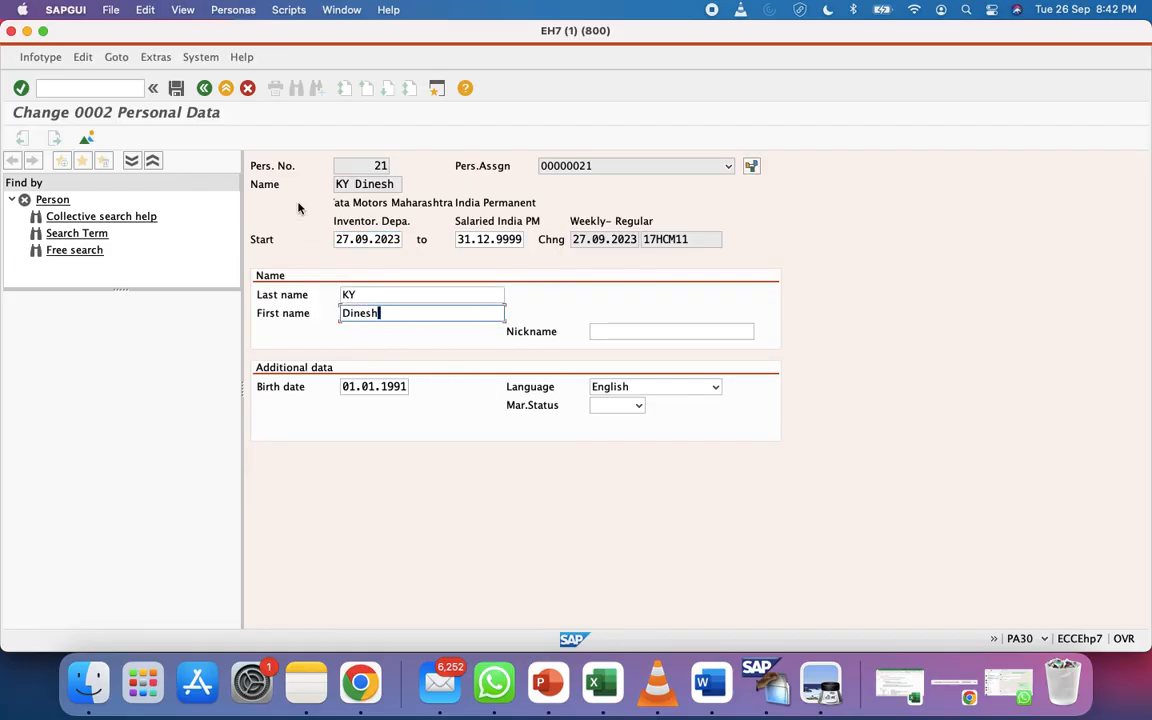
pyautogui.click(204, 88)
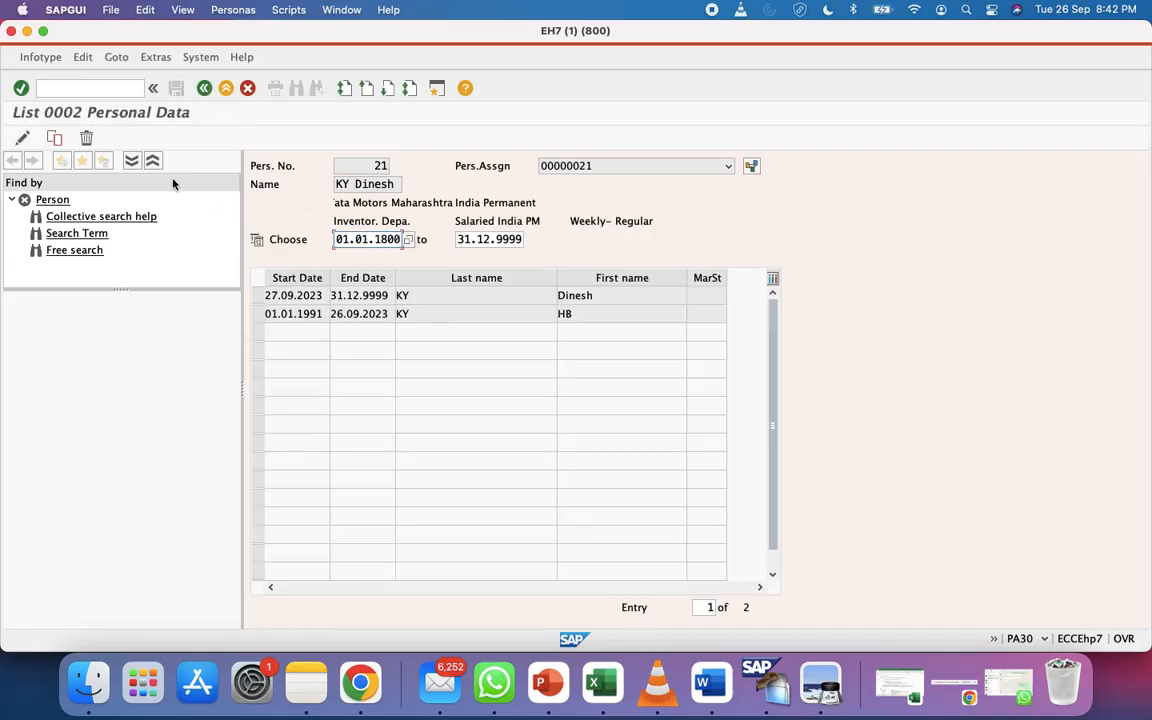
# Return to HR master data and select infotypes 0002, 0008, Planned Working Time and 0001
pyautogui.click(205, 90)
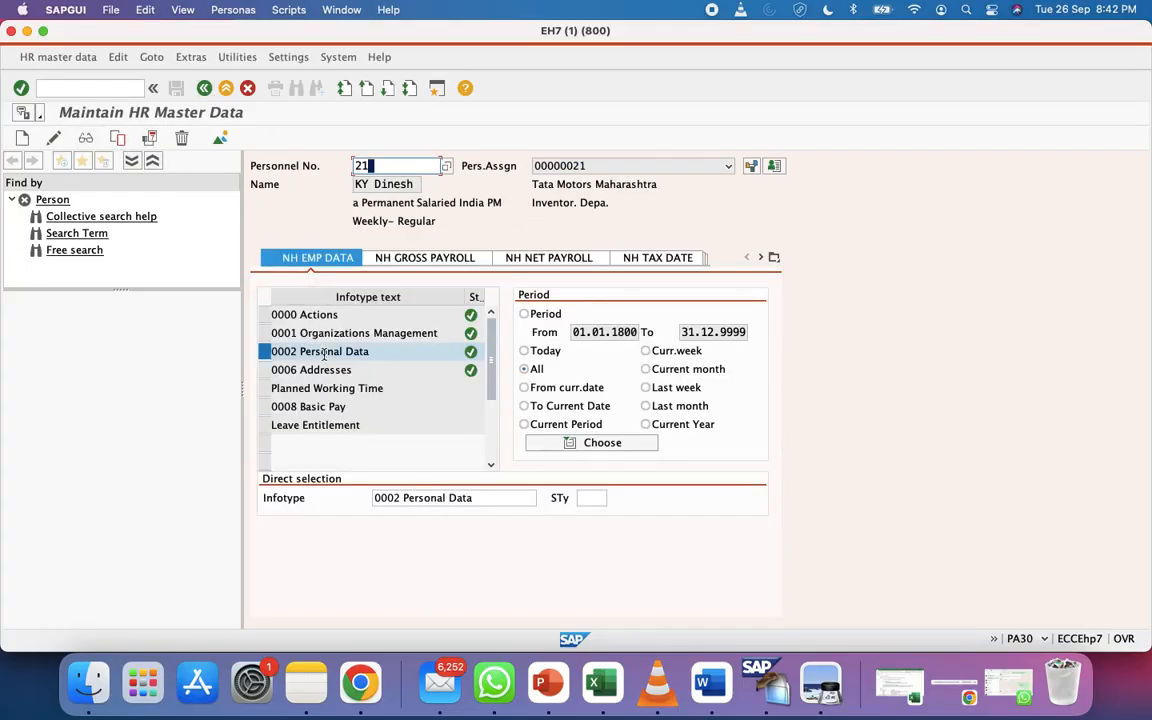
pyautogui.click(264, 353)
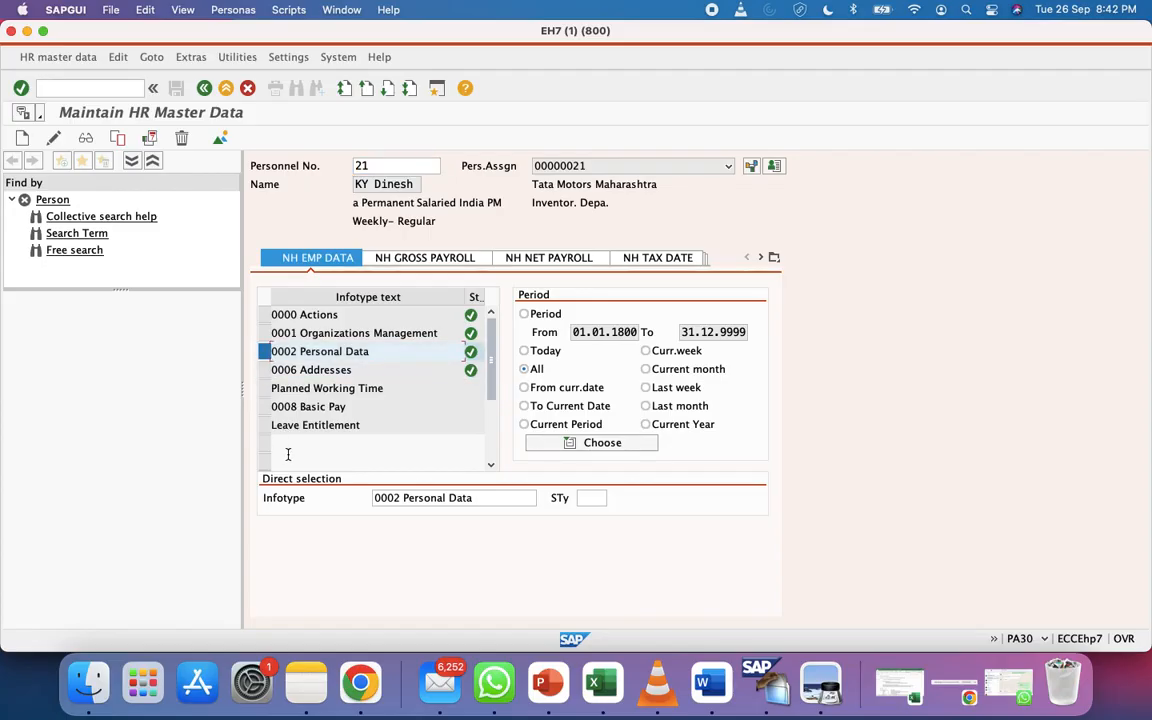
pyautogui.click(264, 408)
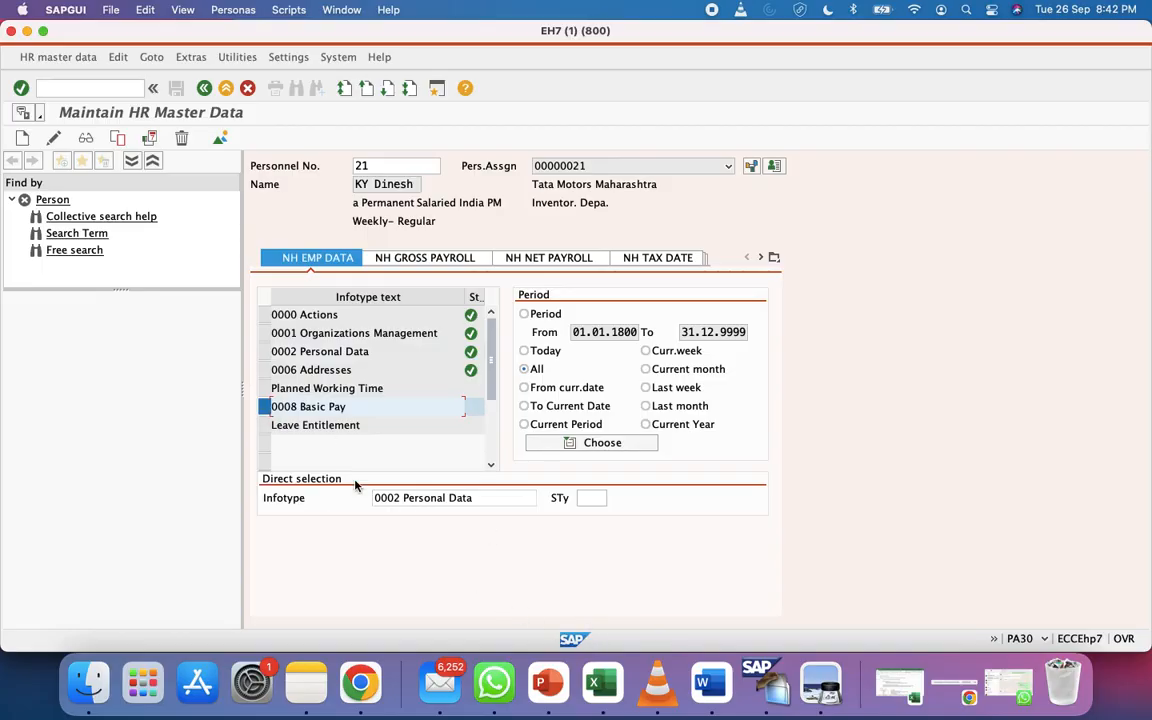
pyautogui.click(265, 389)
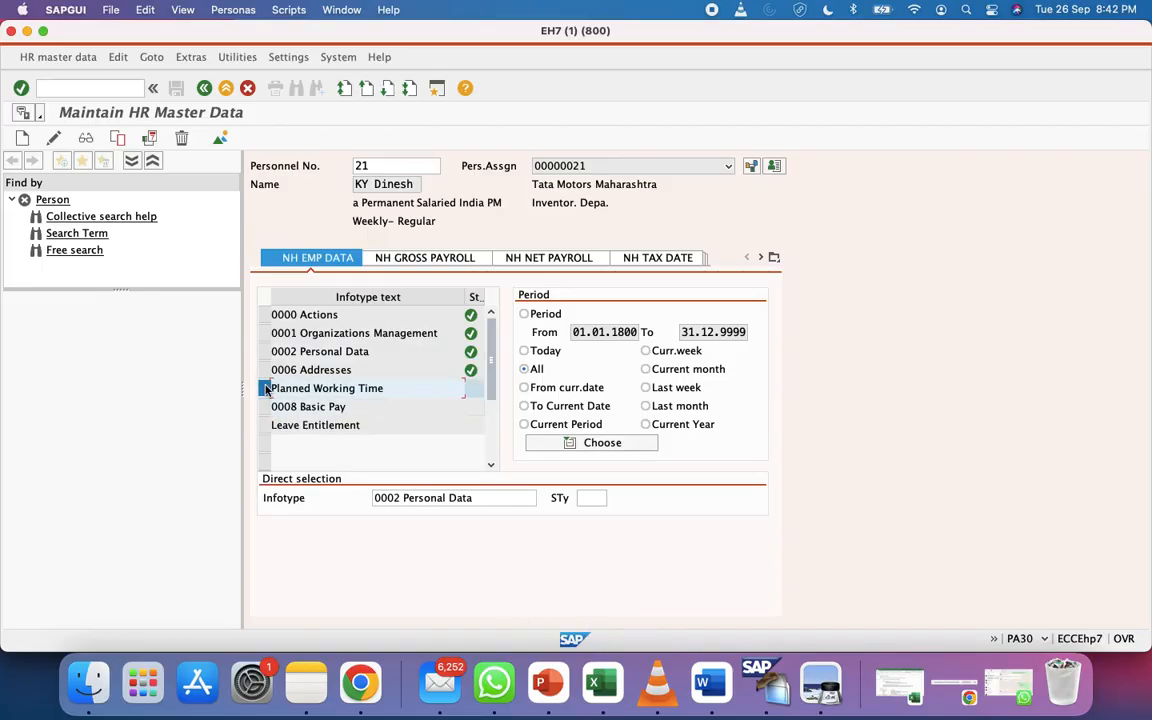
pyautogui.click(264, 335)
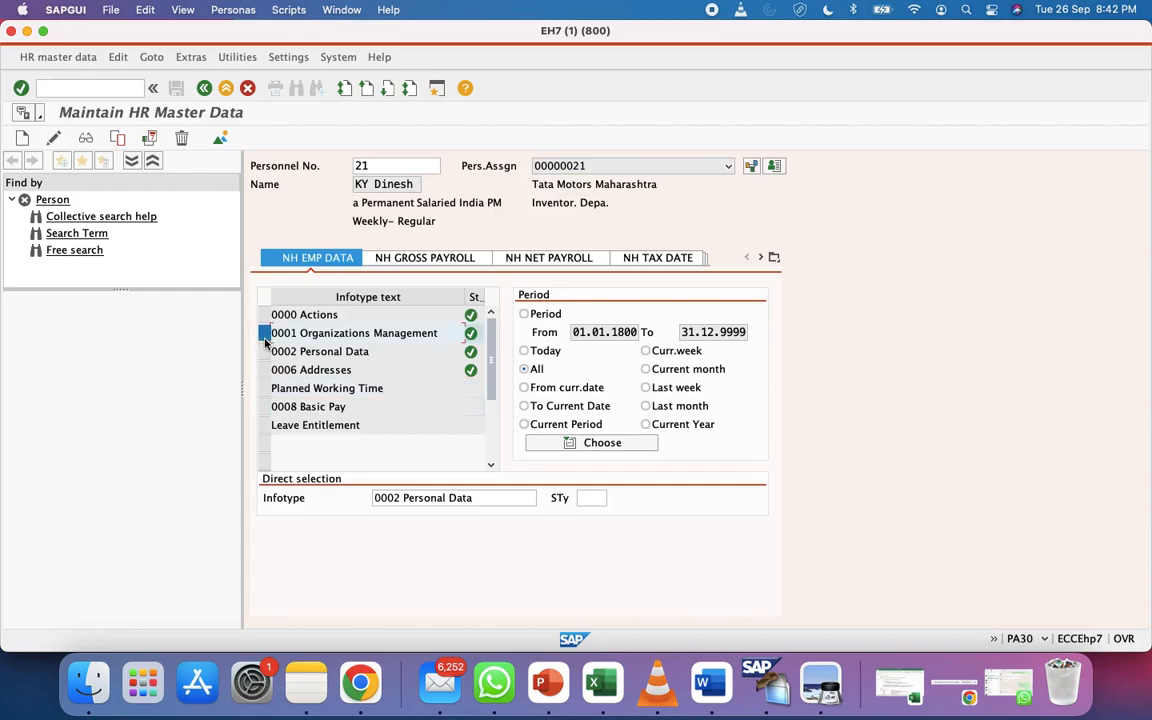
# Browse the full infotype selection list, close it, and bring the Excel notes forward
pyautogui.click(527, 498)
pyautogui.click(541, 499)
pyautogui.scroll(-5, 267, 478)
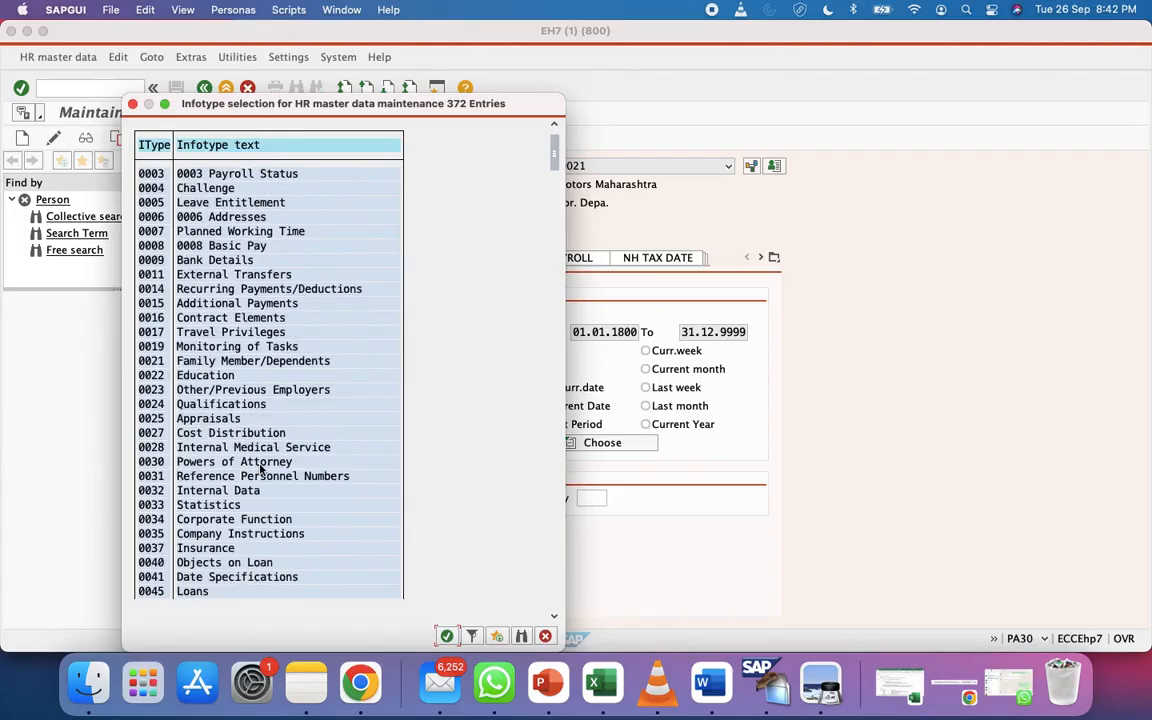
pyautogui.scroll(-1, 260, 468)
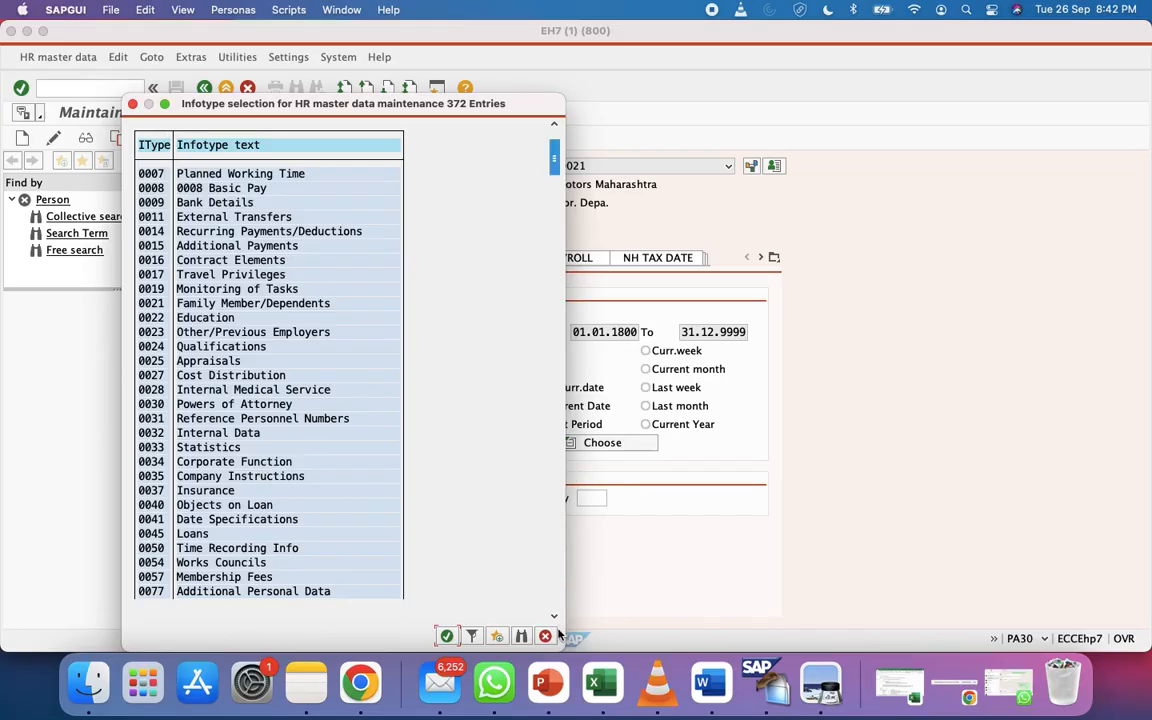
pyautogui.click(546, 637)
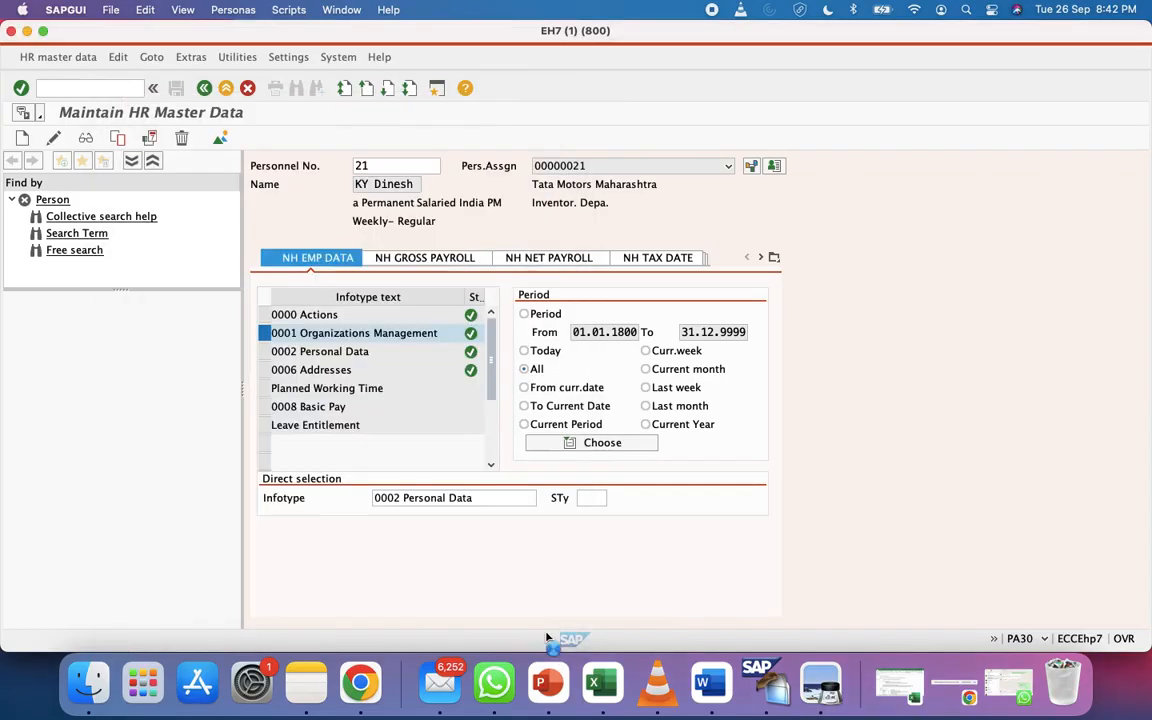
pyautogui.click(608, 700)
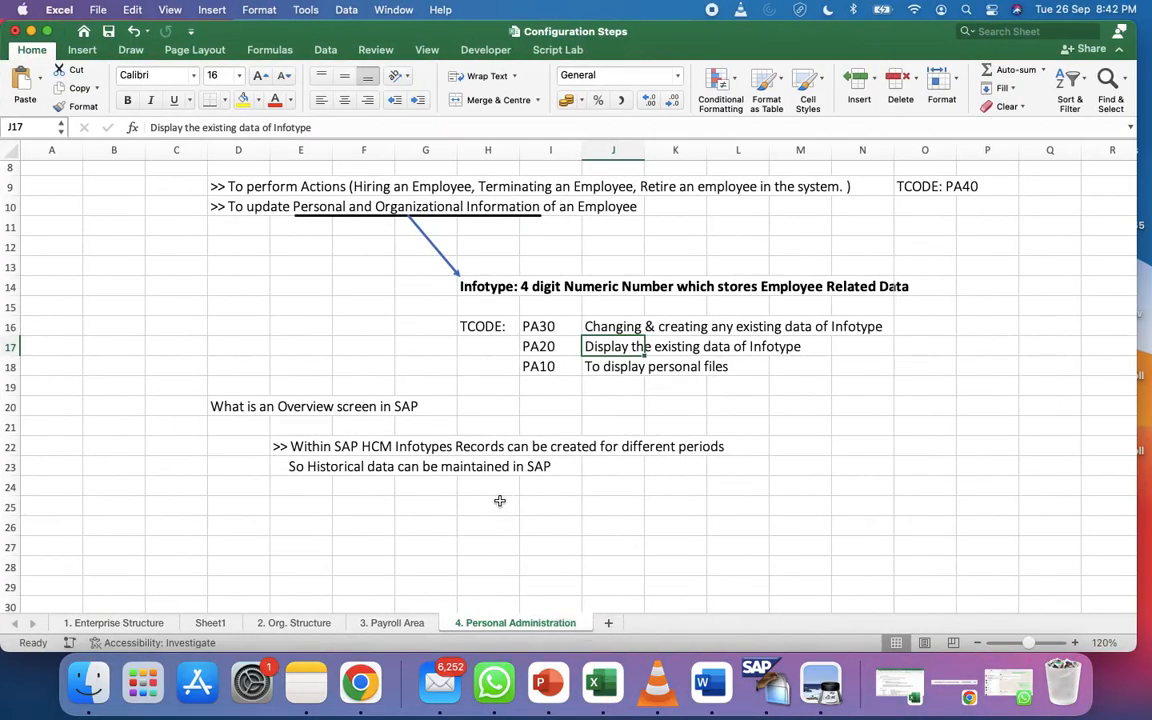
# Read the E23 note that historical data can be maintained in SAP, then return to SAP GUI
pyautogui.click(327, 468)
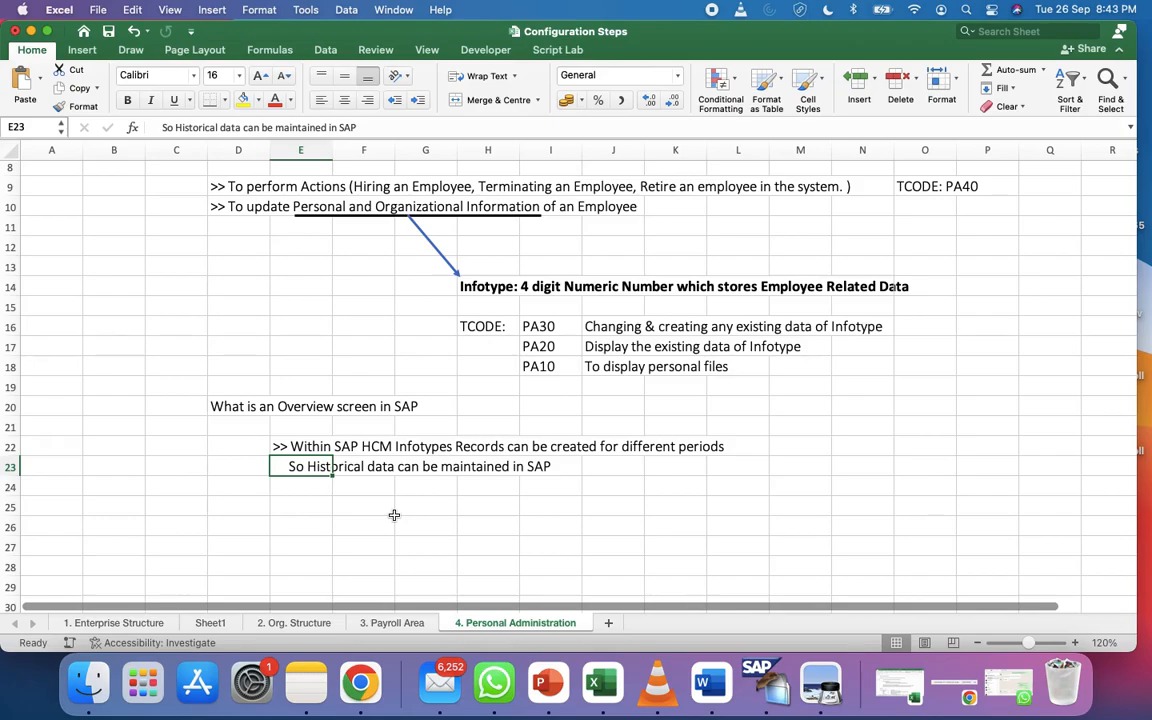
pyautogui.hotkey('ctrl', 'Left')
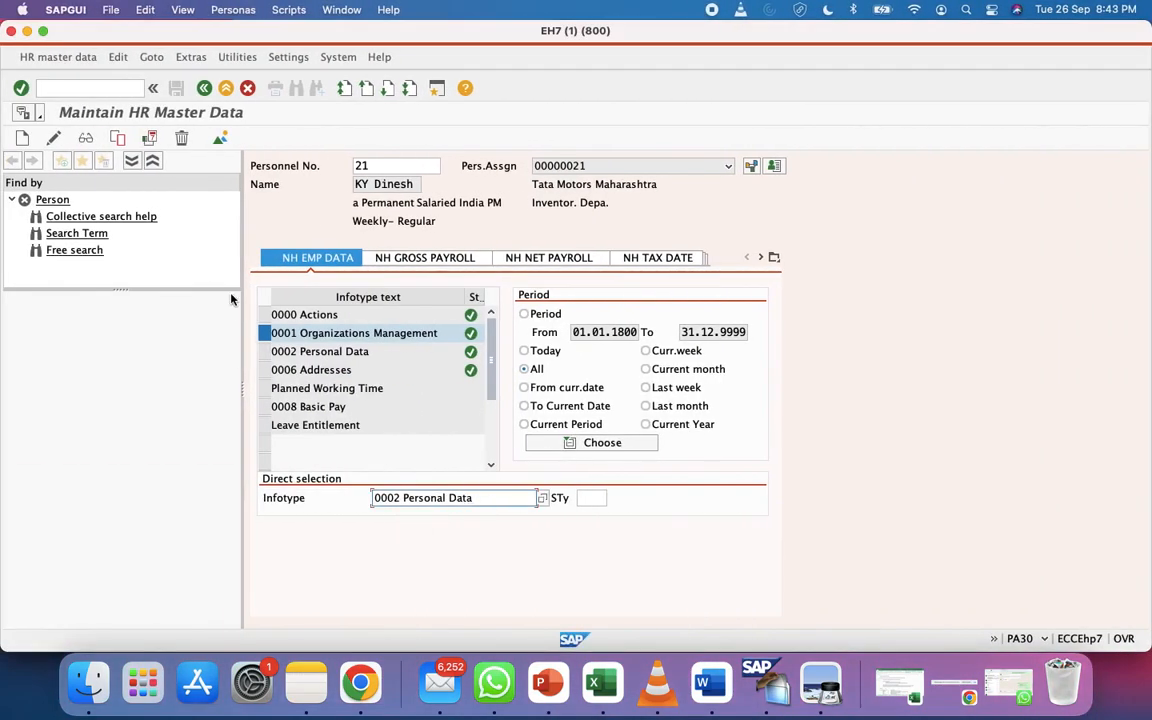
# Display the 0001 record, leave for SAP Easy Access via /n, and bring up the workbook
pyautogui.click(86, 139)
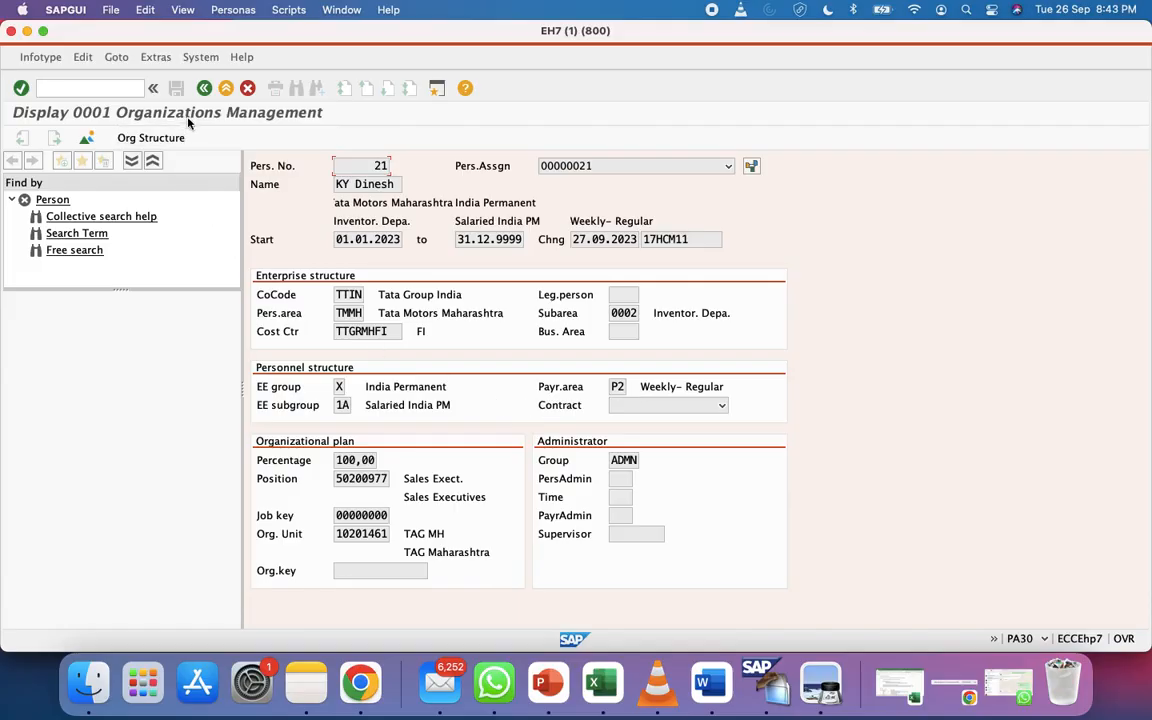
pyautogui.click(203, 89)
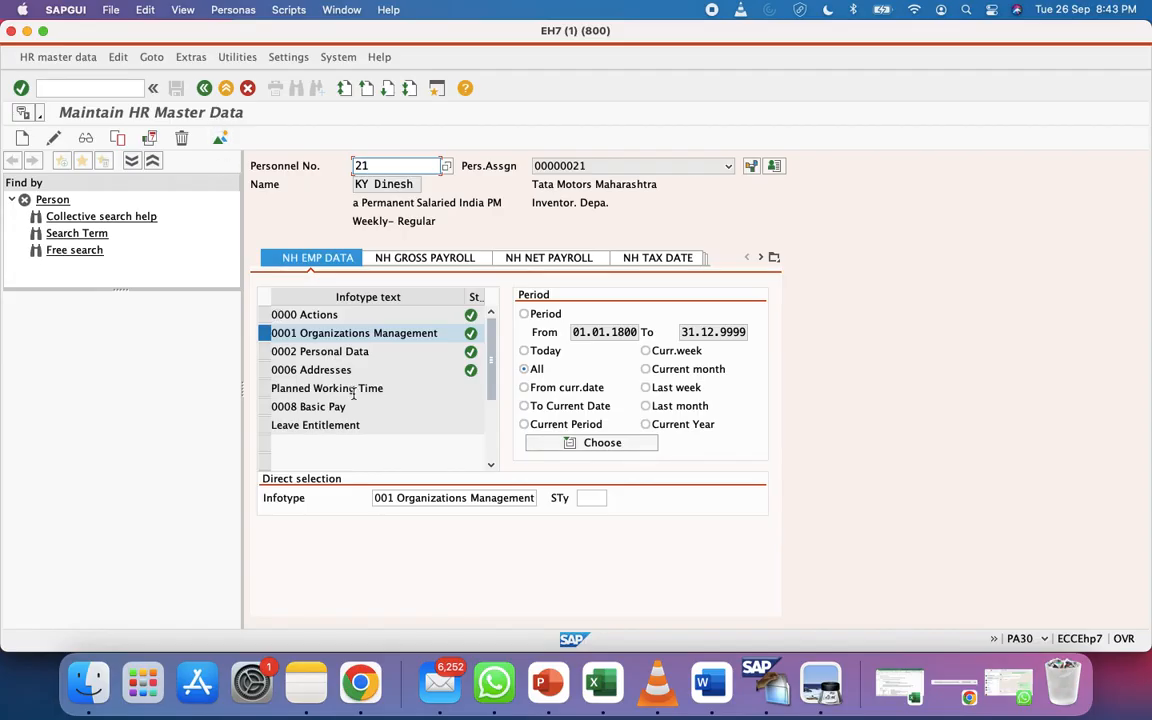
pyautogui.click(85, 90)
pyautogui.write('/n')
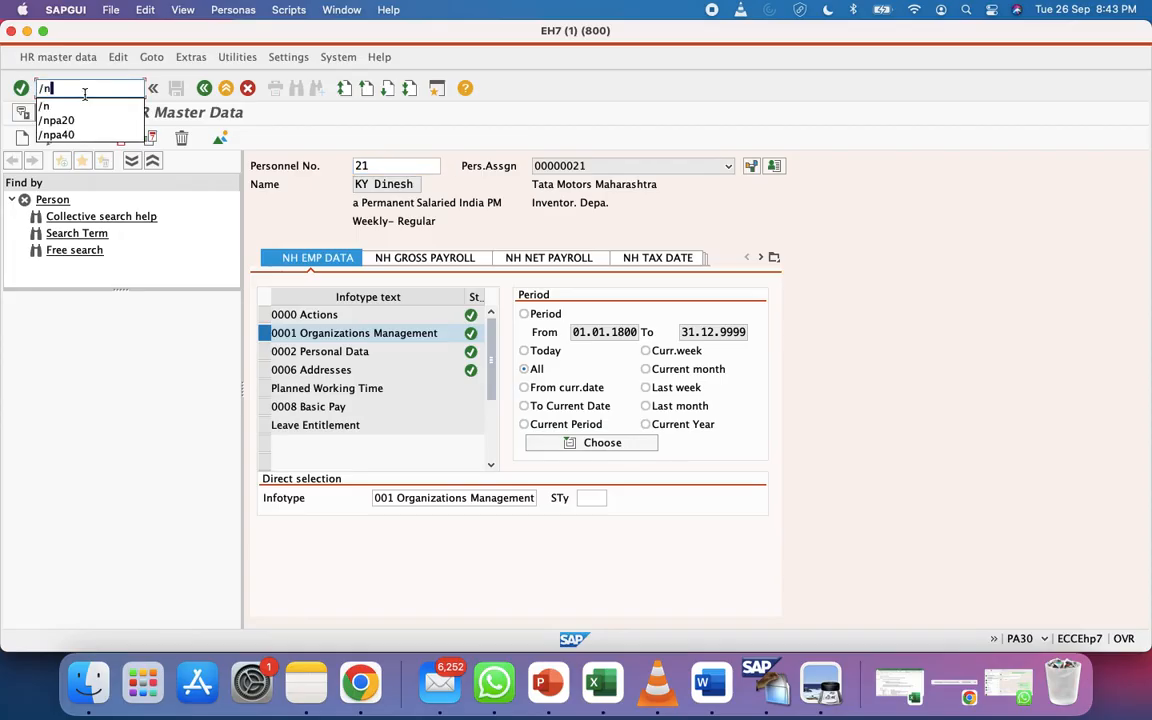
pyautogui.press('Return')
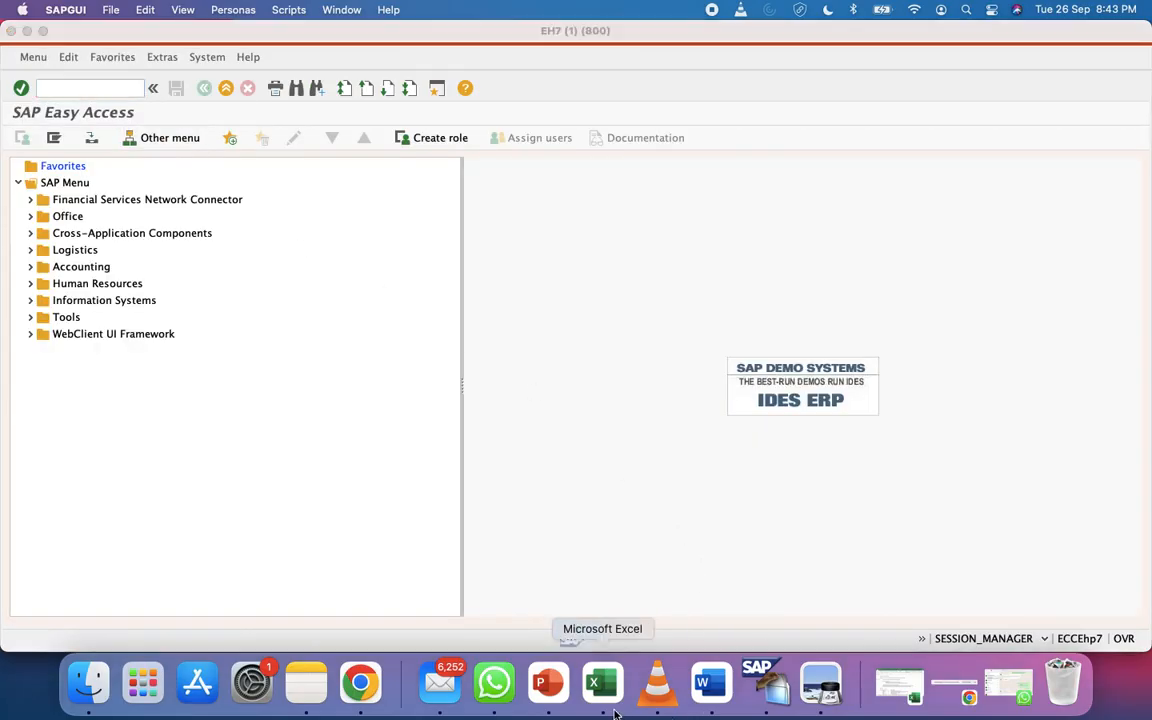
pyautogui.click(621, 714)
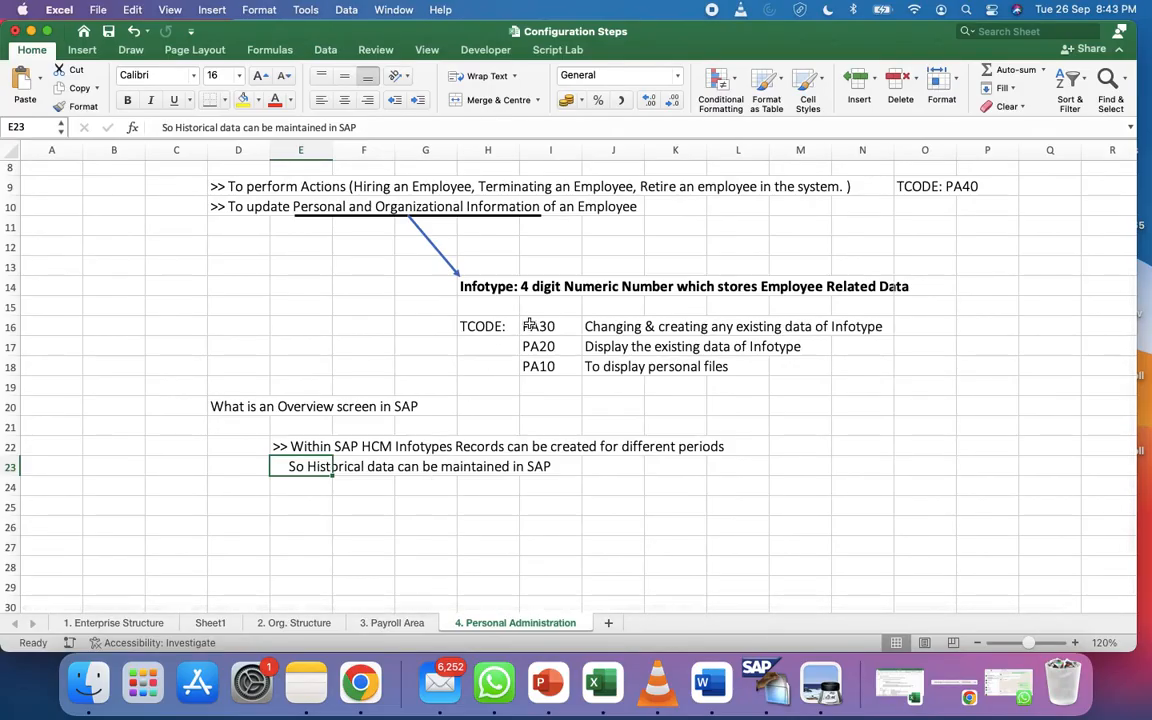
pyautogui.scroll(2, 476, 288)
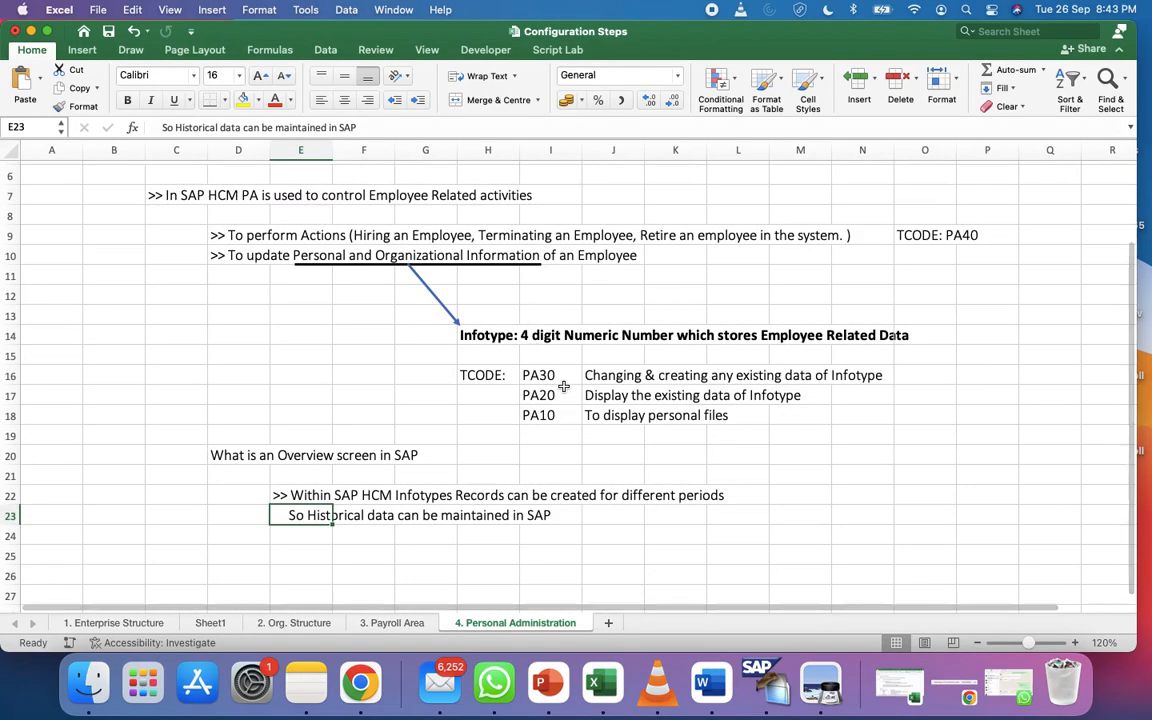
pyautogui.click(557, 398)
pyautogui.click(559, 374)
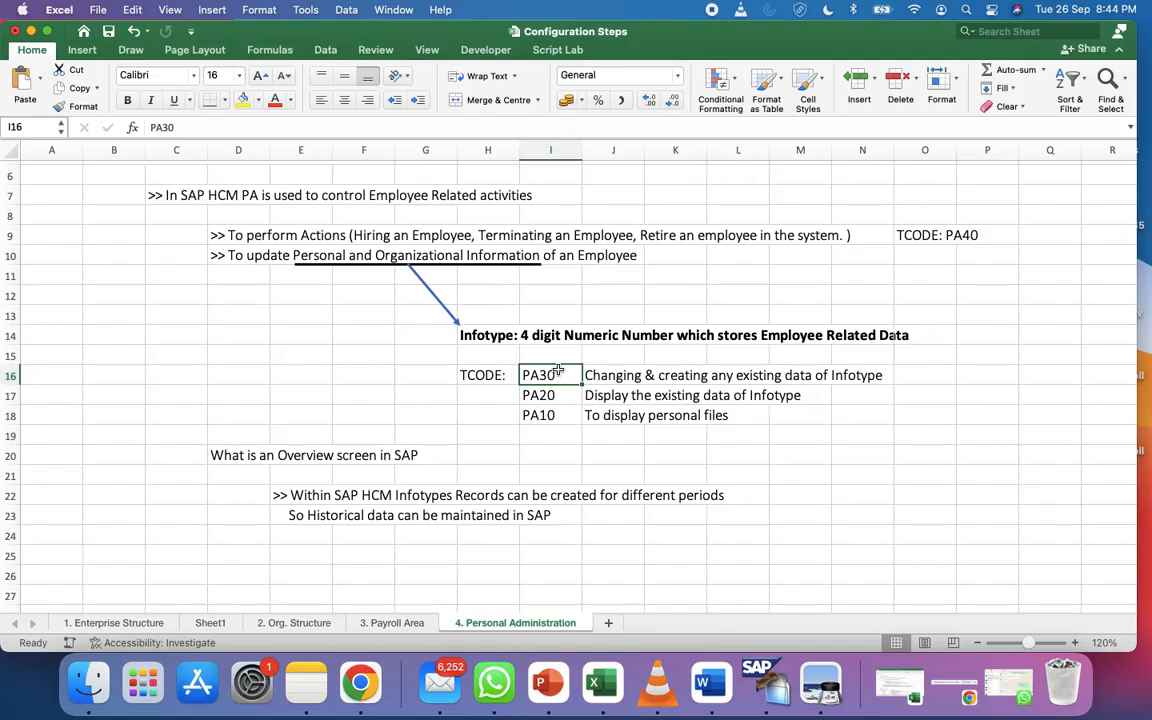
pyautogui.click(500, 335)
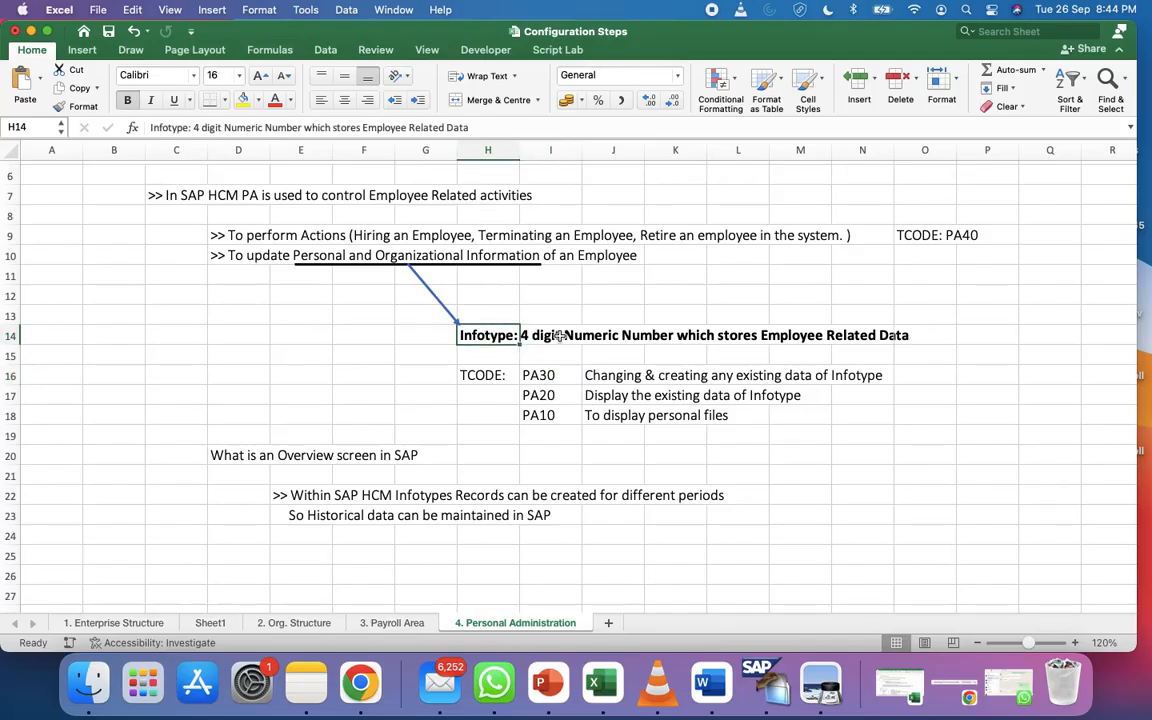
pyautogui.click(560, 336)
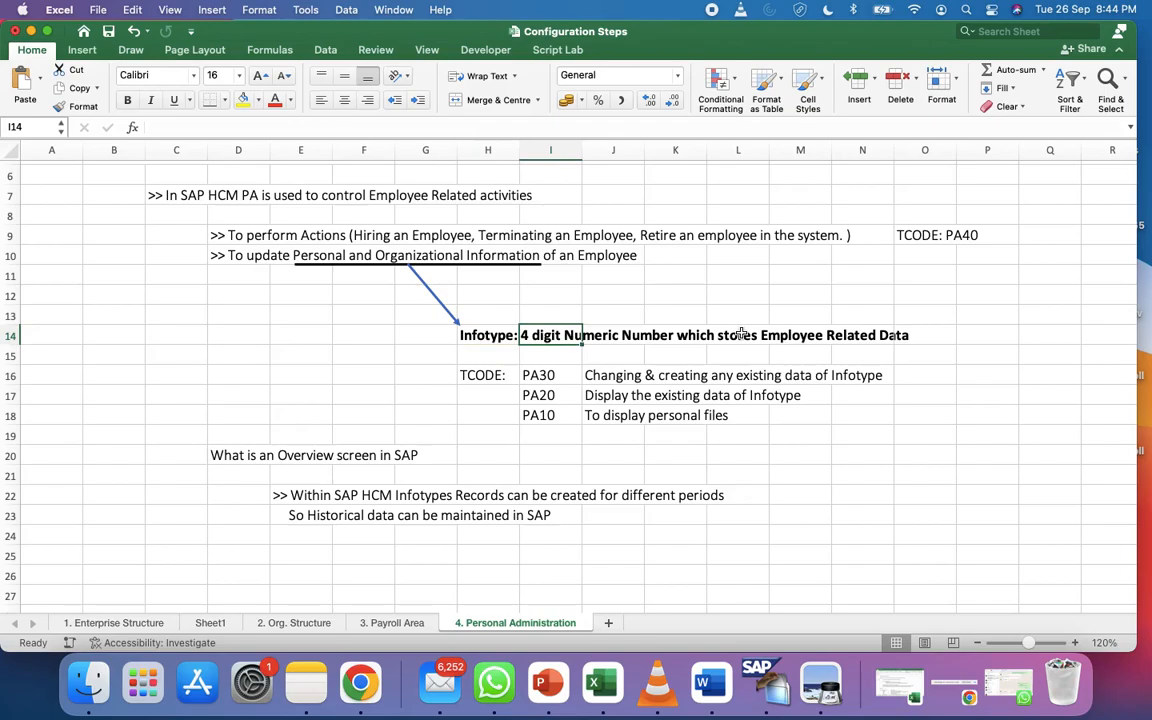
pyautogui.click(498, 338)
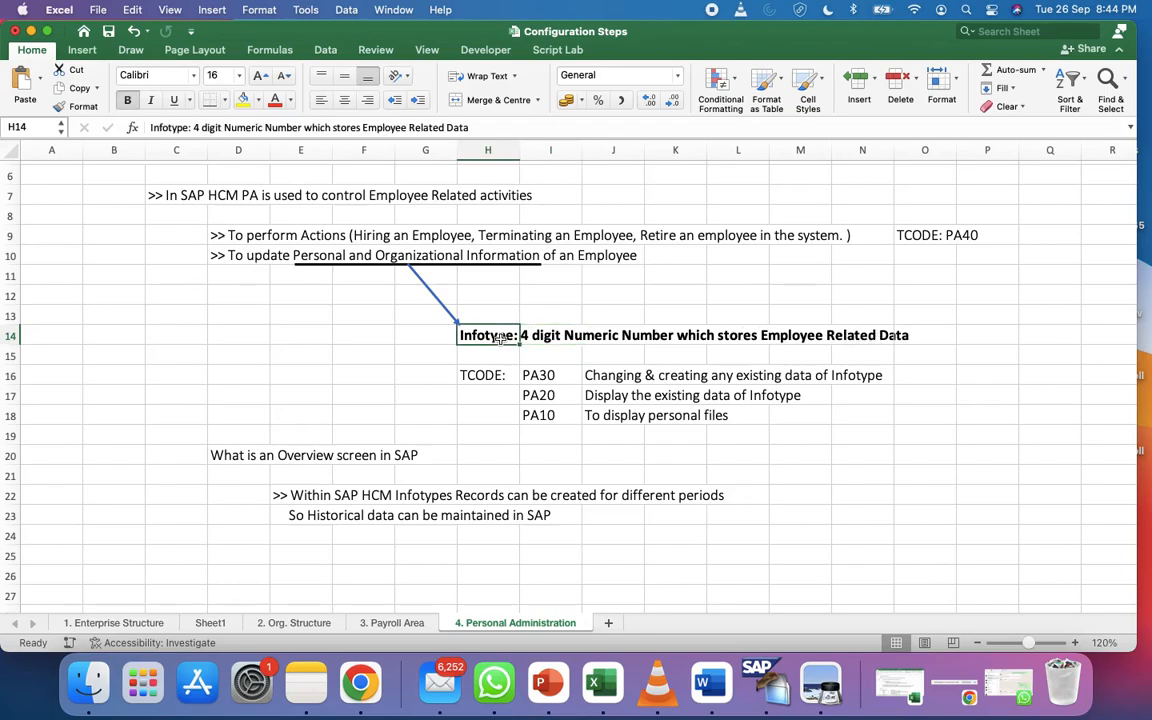
pyautogui.click(541, 374)
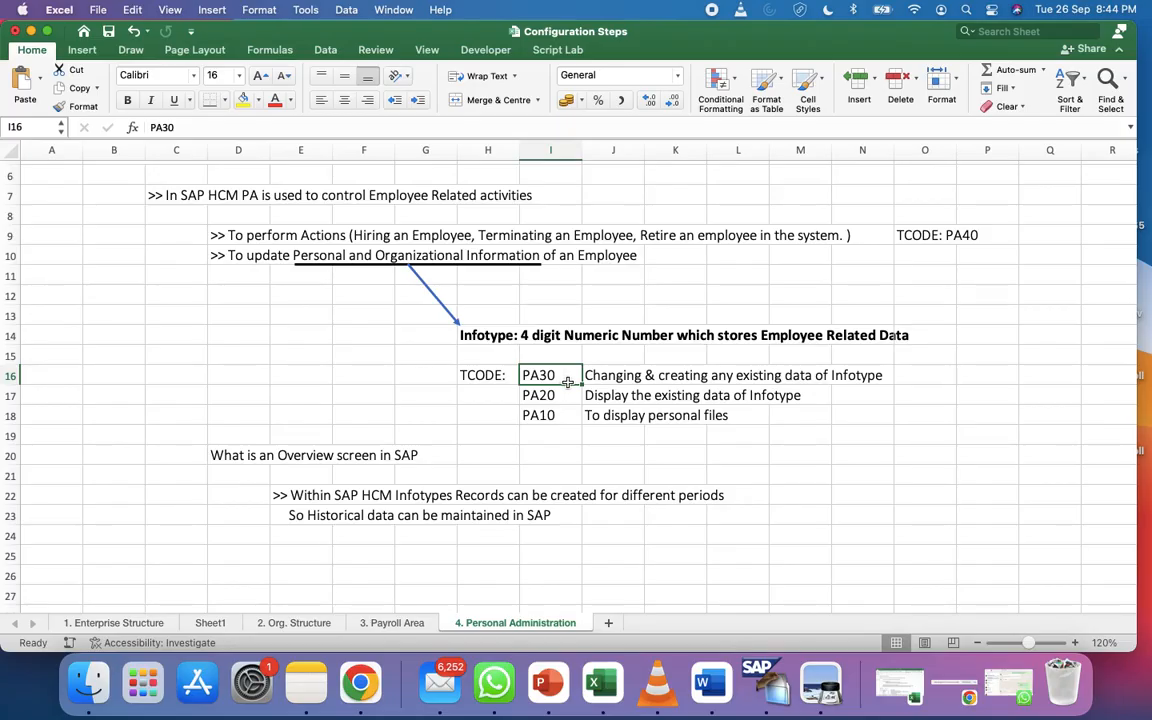
pyautogui.scroll(4, 445, 305)
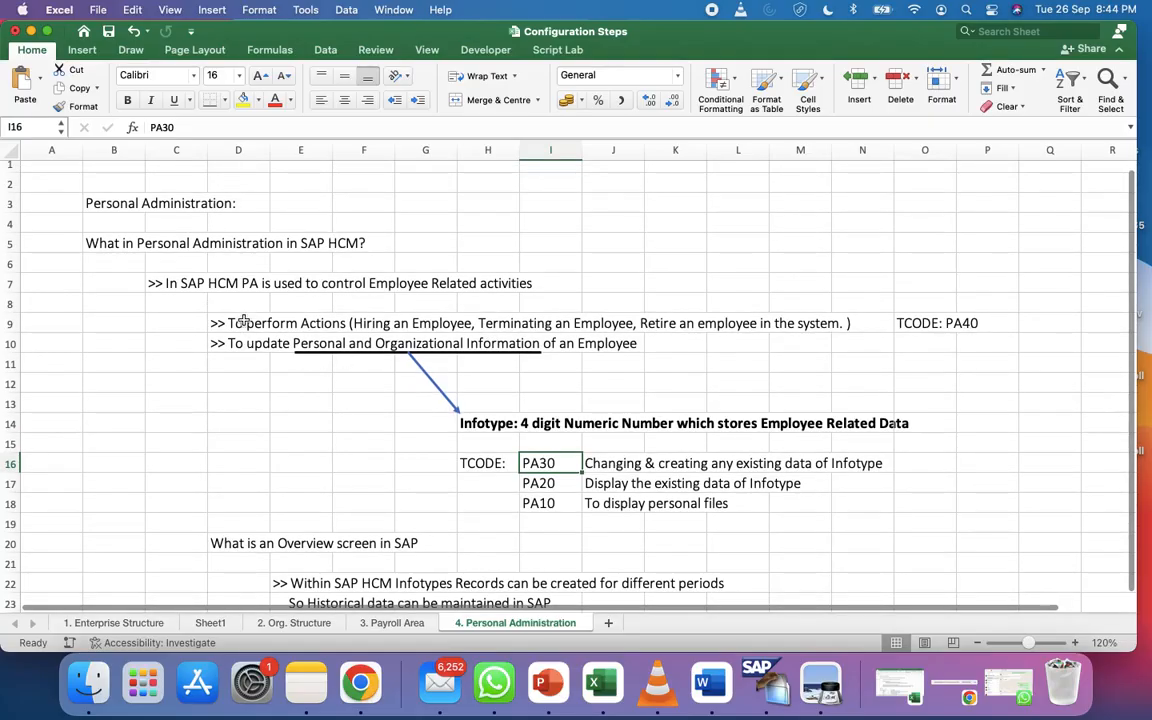
pyautogui.click(266, 323)
pyautogui.click(940, 323)
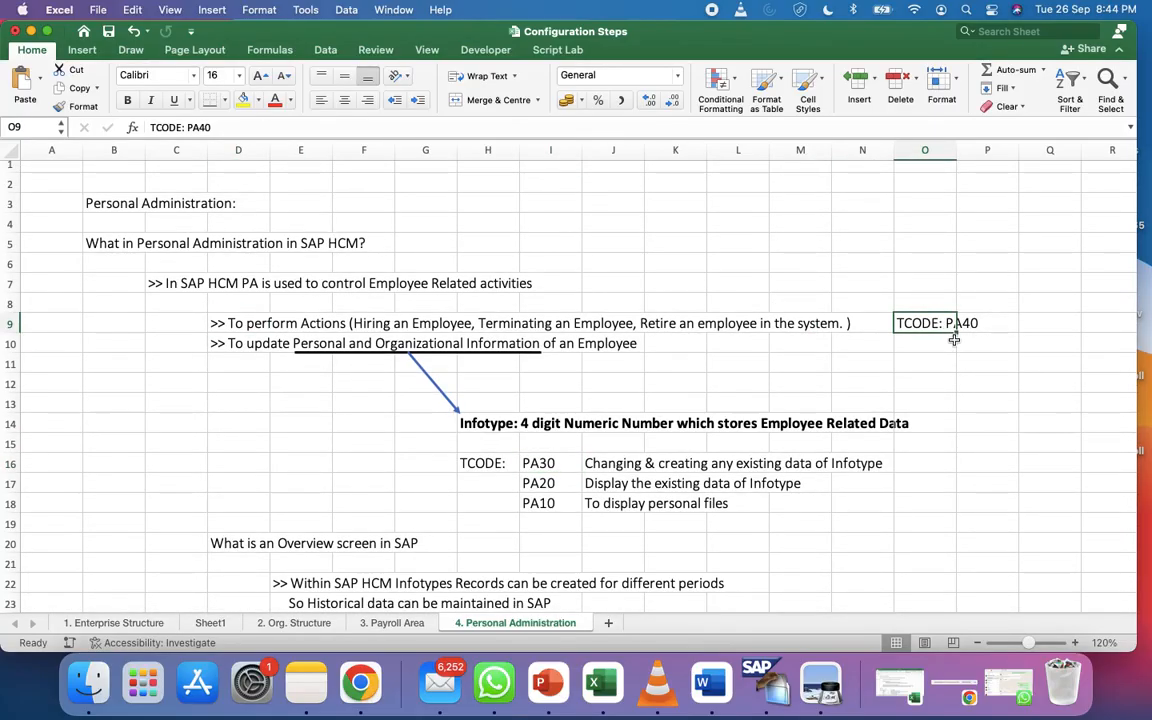
pyautogui.click(953, 340)
pyautogui.click(935, 326)
pyautogui.scroll(-2, 1034, 412)
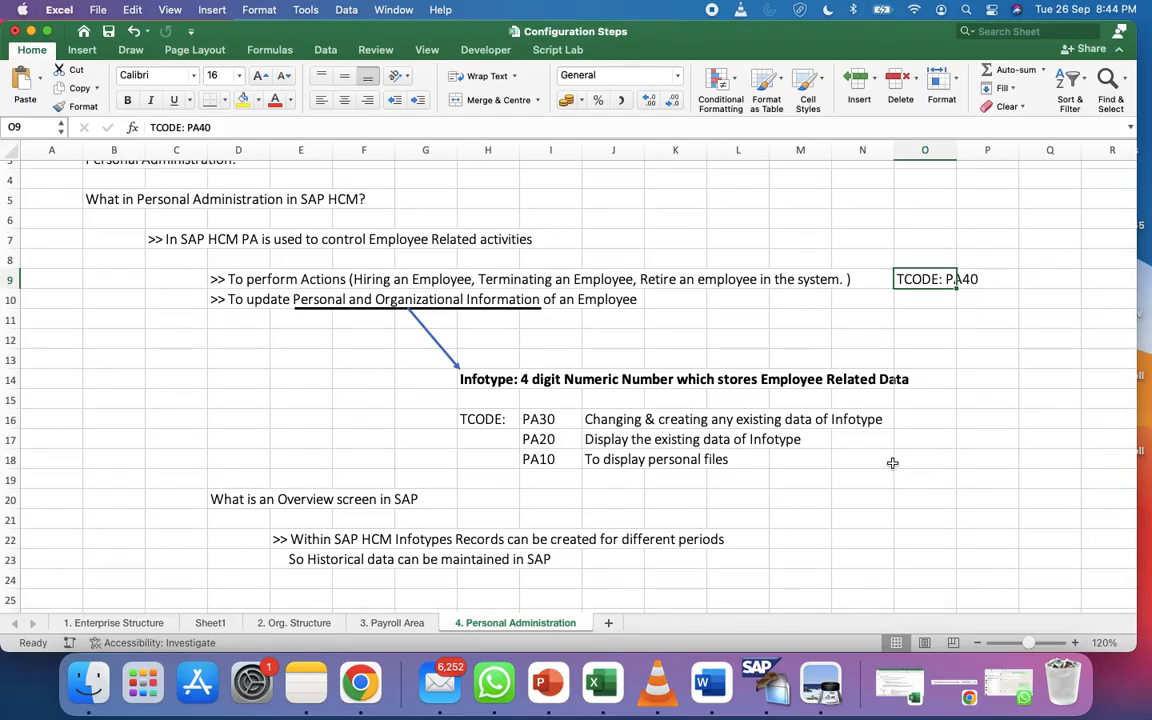
pyautogui.scroll(-2, 892, 463)
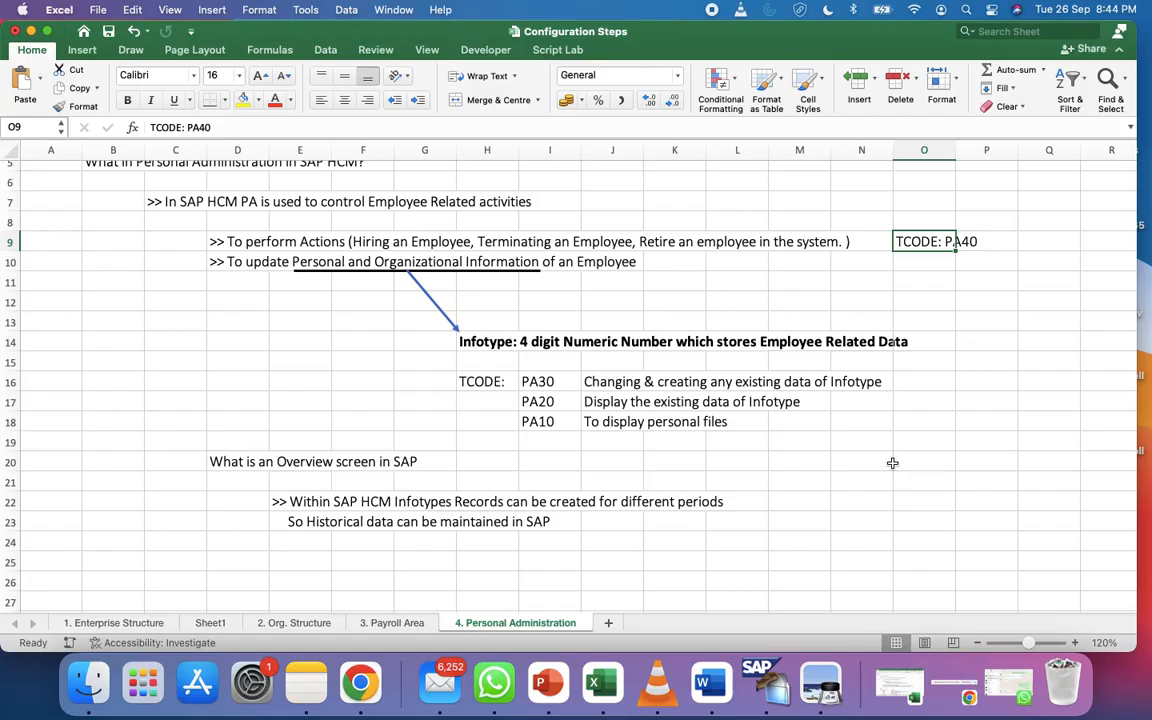
pyautogui.click(950, 258)
pyautogui.click(936, 244)
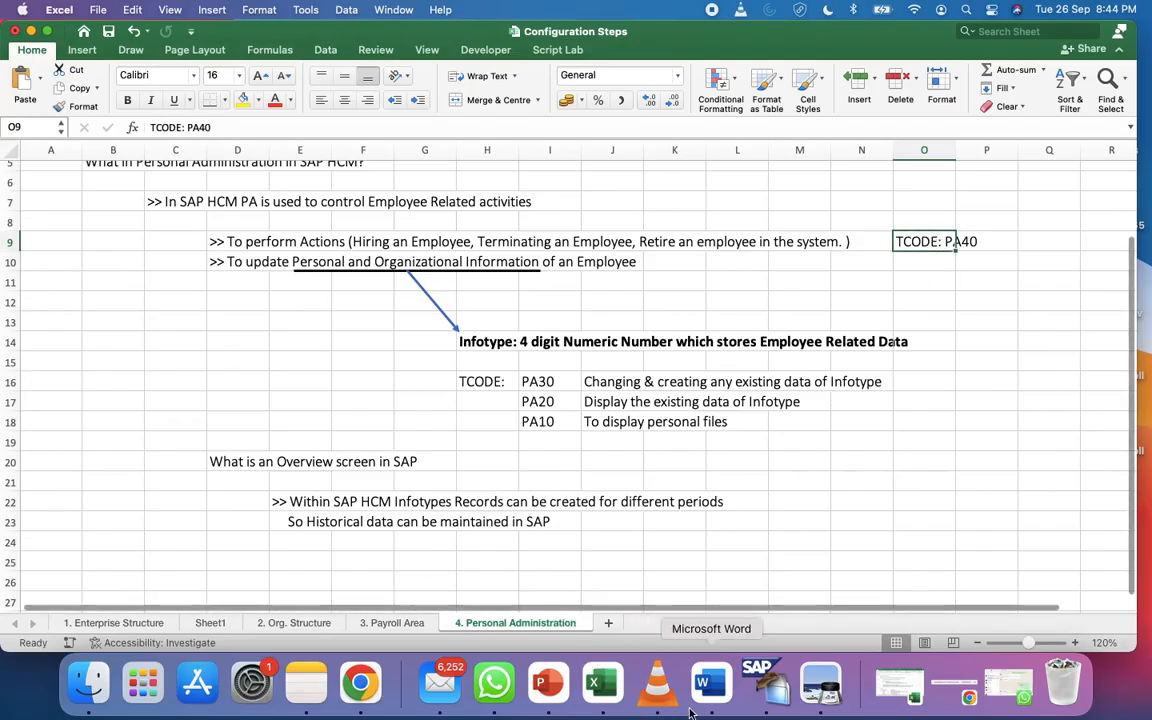
# Run /npa40 and look through the five Personnel Actions types before going back
pyautogui.click(770, 684)
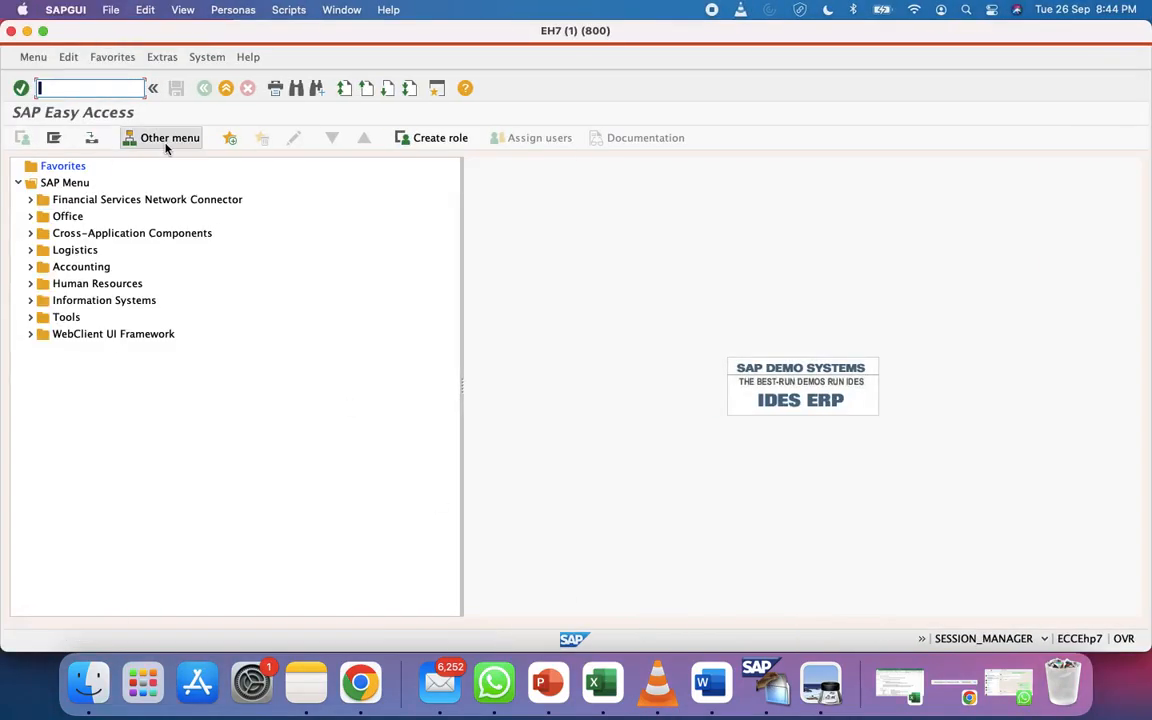
pyautogui.write('/npa40')
pyautogui.press('Return')
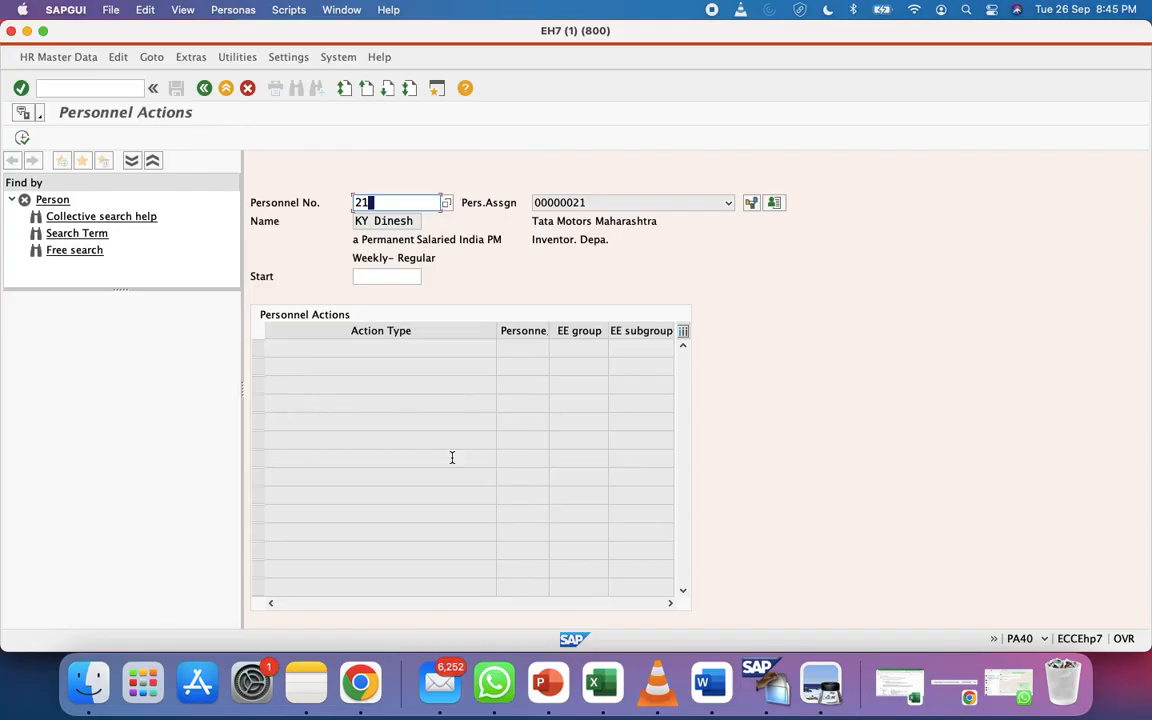
pyautogui.click(258, 347)
pyautogui.click(259, 368)
pyautogui.click(259, 387)
pyautogui.click(259, 405)
pyautogui.click(260, 426)
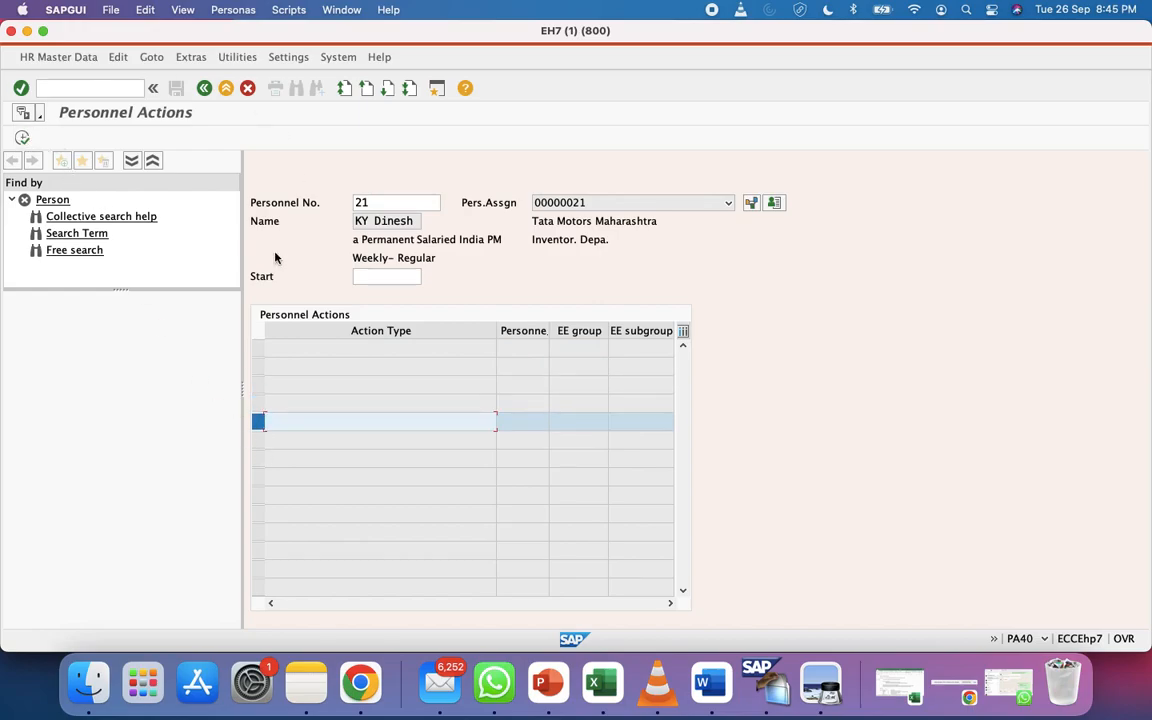
pyautogui.click(204, 88)
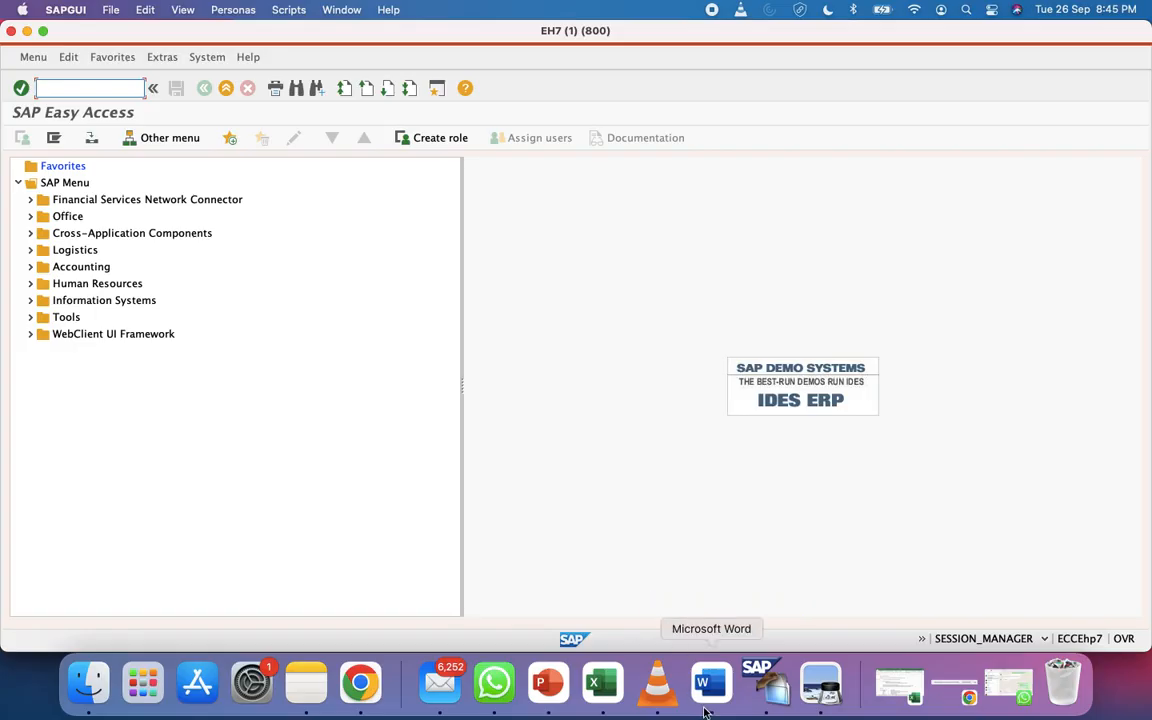
# Switch to the Configuration Steps workbook showing the TCODE: PA40 note
pyautogui.click(601, 683)
pyautogui.scroll(3, 424, 397)
pyautogui.scroll(-4, 424, 397)
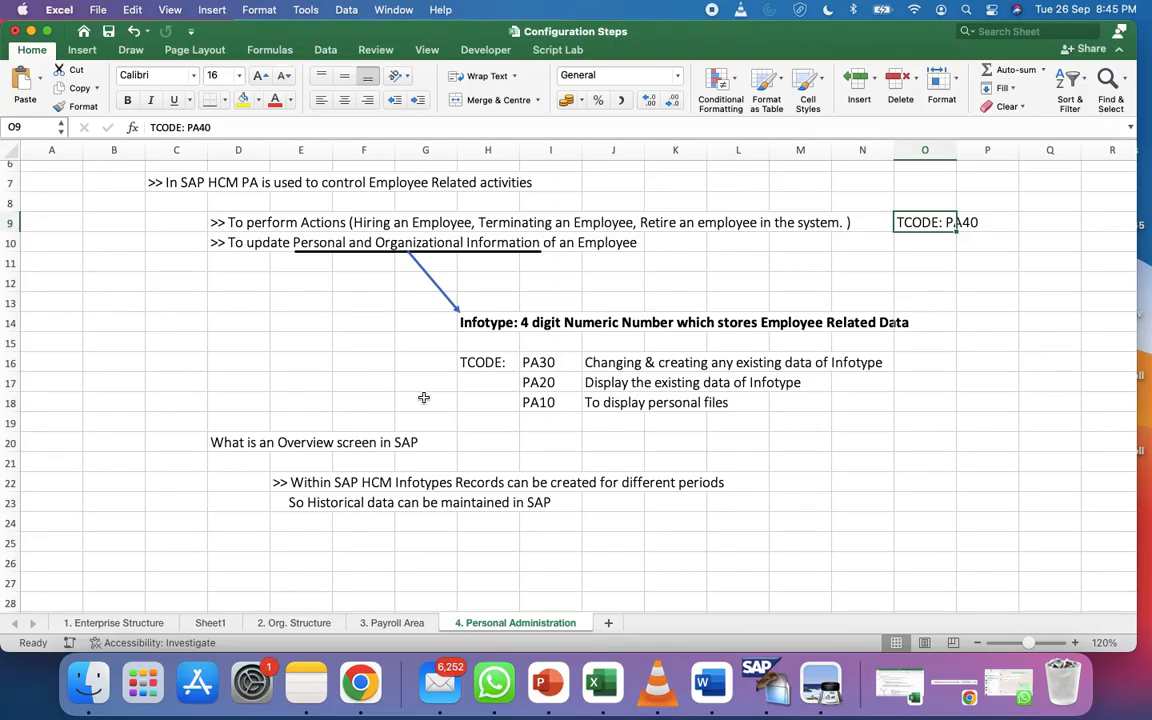
pyautogui.click(298, 482)
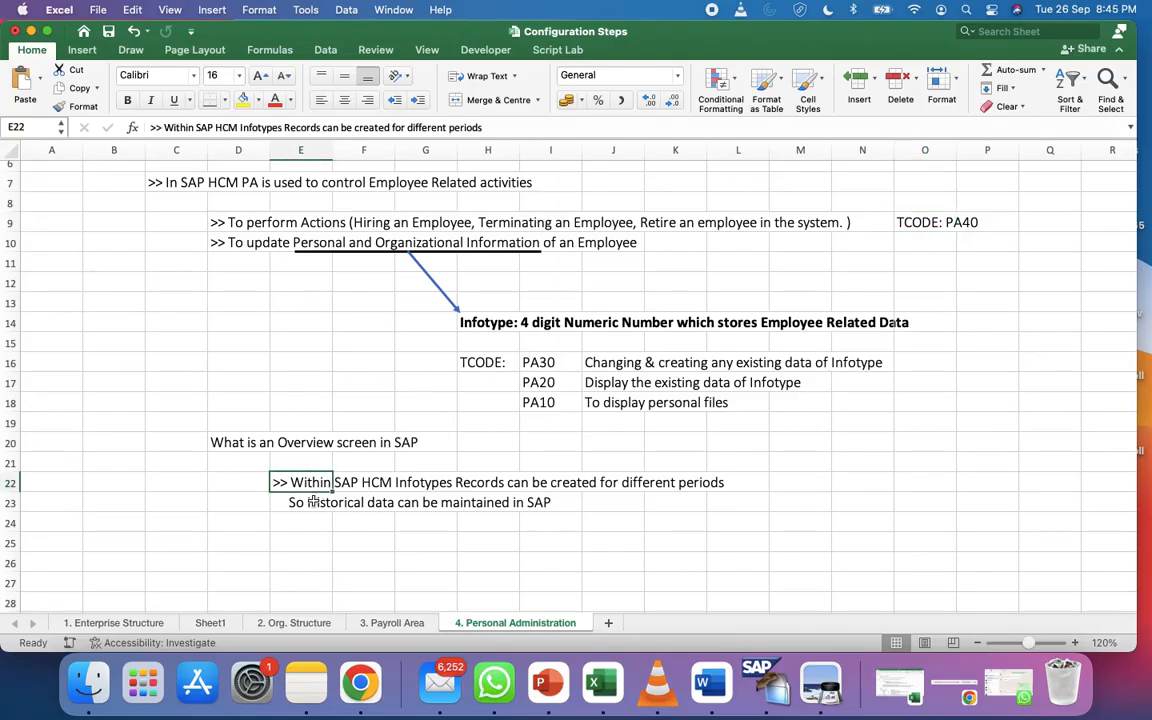
pyautogui.click(313, 502)
pyautogui.click(312, 533)
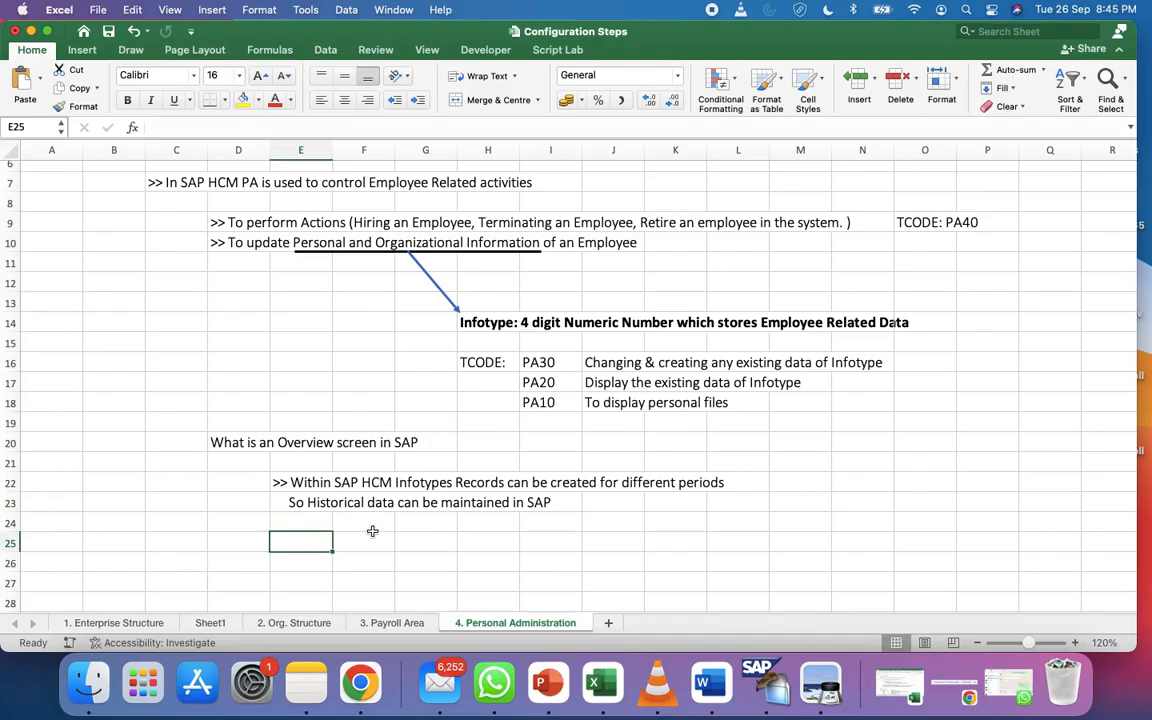
pyautogui.scroll(1, 372, 531)
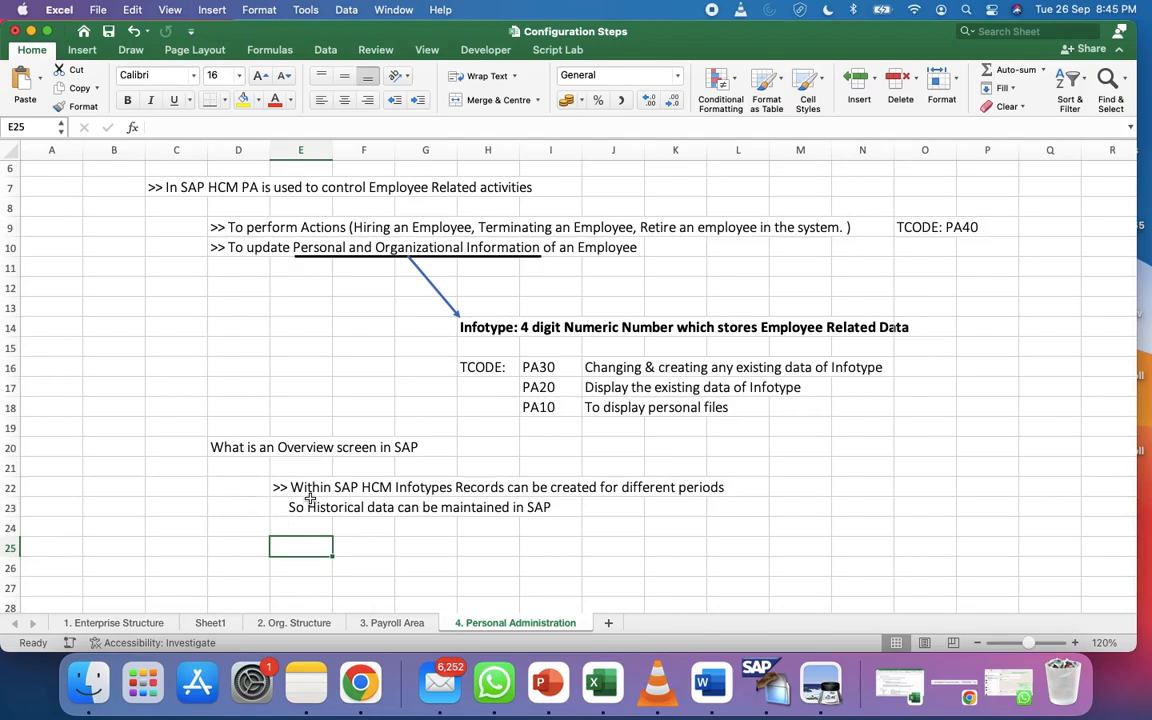
pyautogui.scroll(5, 310, 497)
pyautogui.scroll(-7, 310, 497)
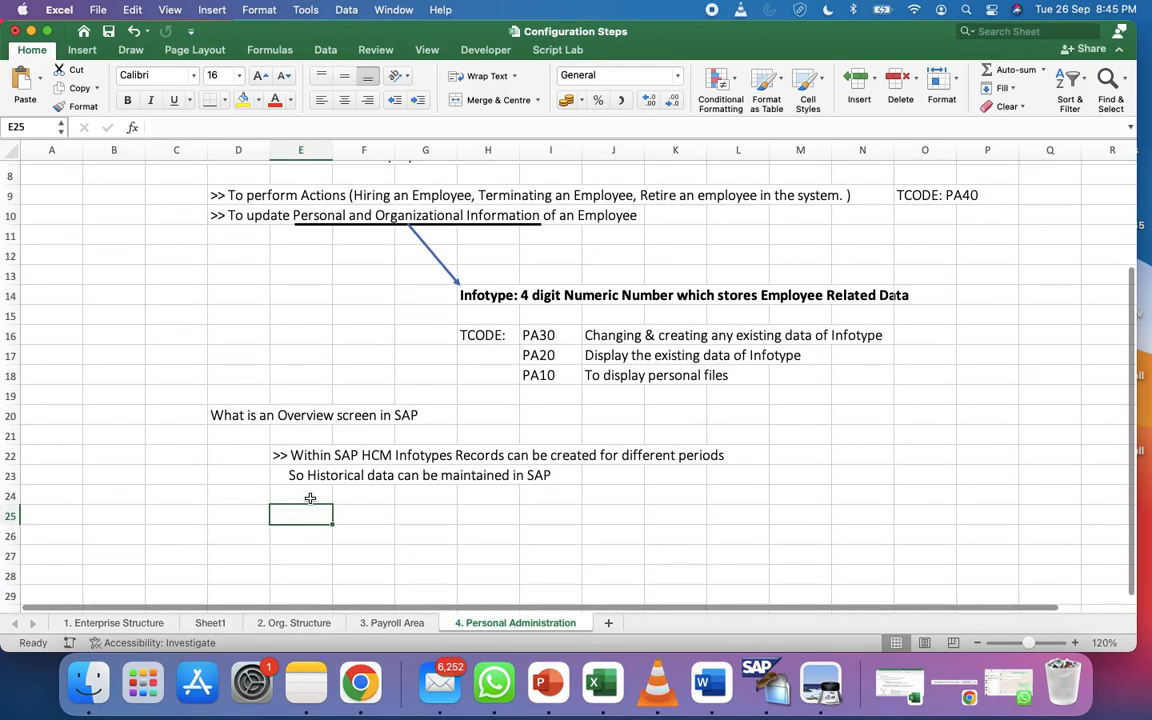
pyautogui.scroll(-1, 310, 497)
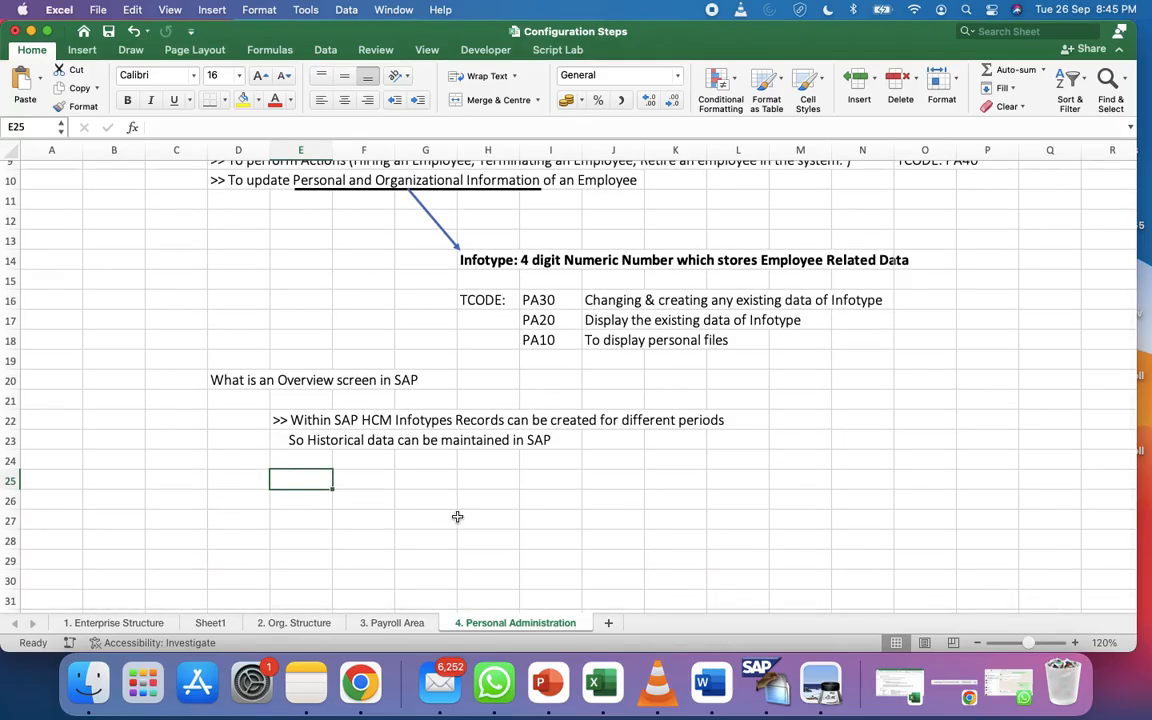